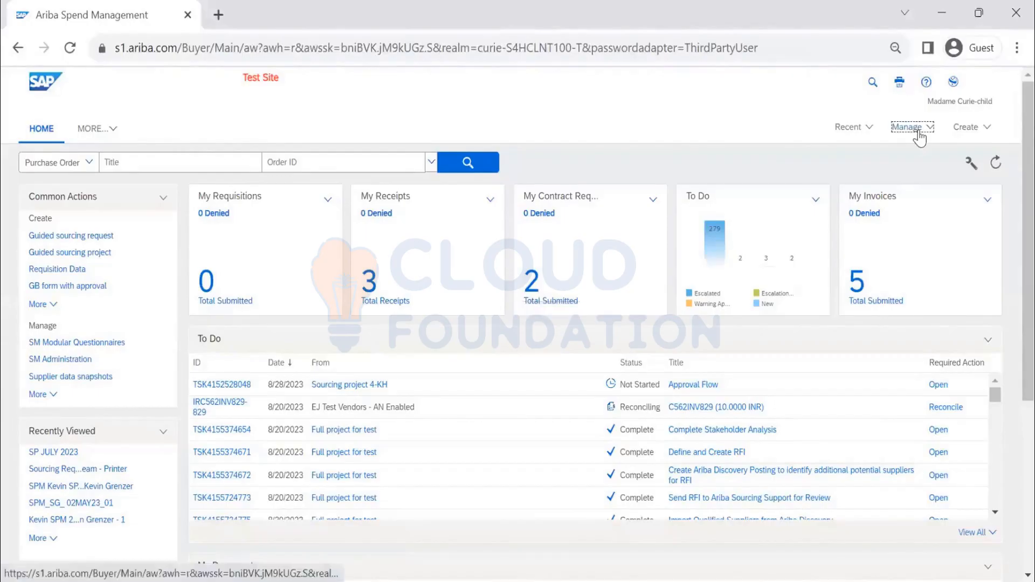
Step: Open the Import Legacy Contracts page under Project Manager in the Administration area
{"action": "left_click", "coordinate": [918, 135]}
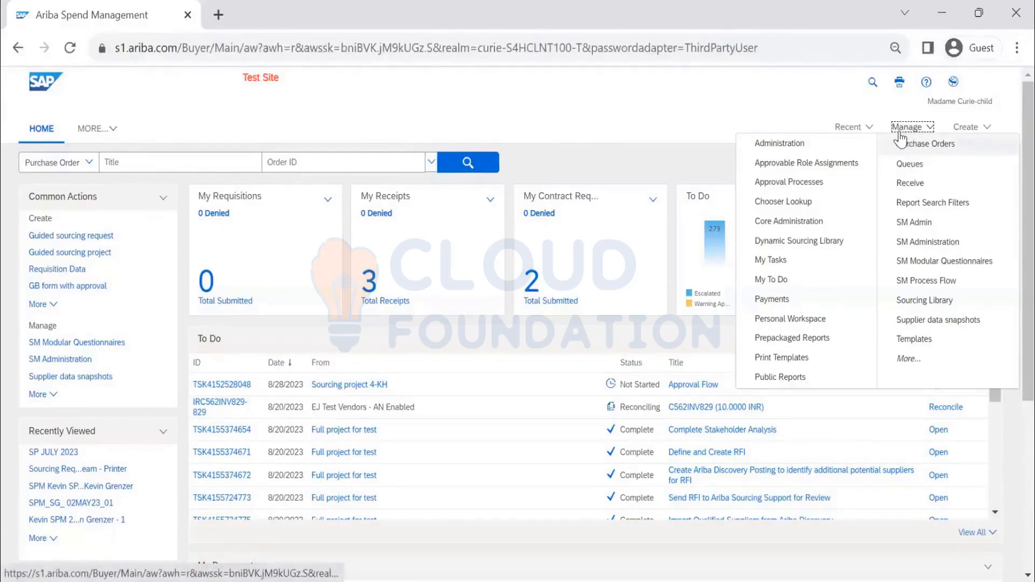
{"action": "left_click", "coordinate": [797, 142]}
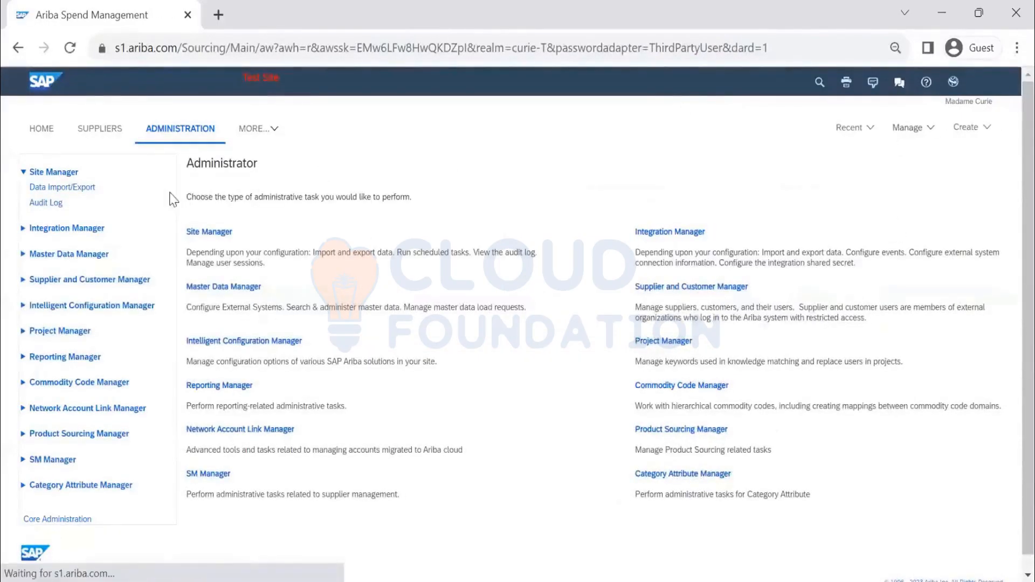
{"action": "left_click", "coordinate": [70, 332]}
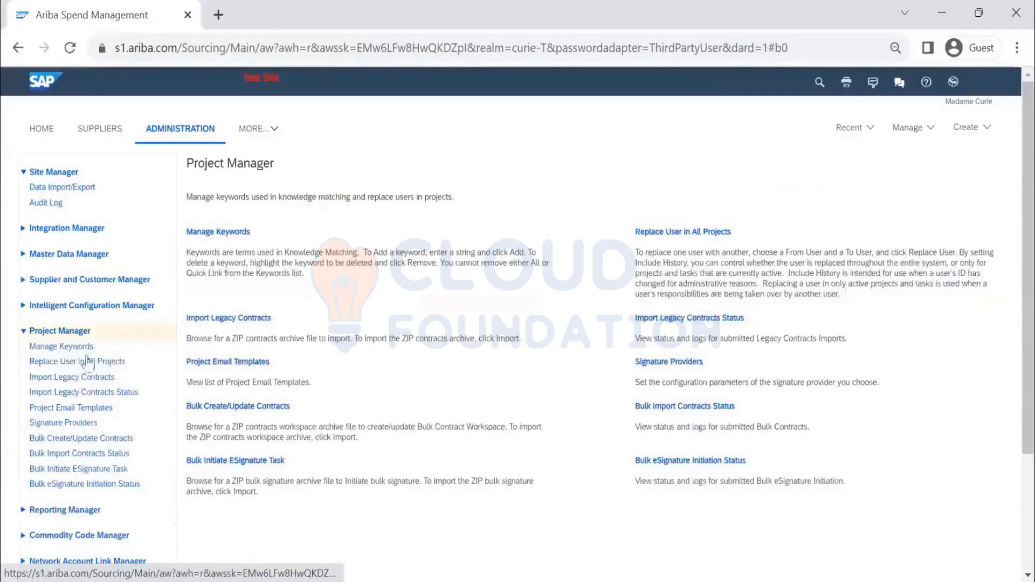
{"action": "scroll", "coordinate": [105, 312], "scroll_direction": "down", "scroll_amount": 2}
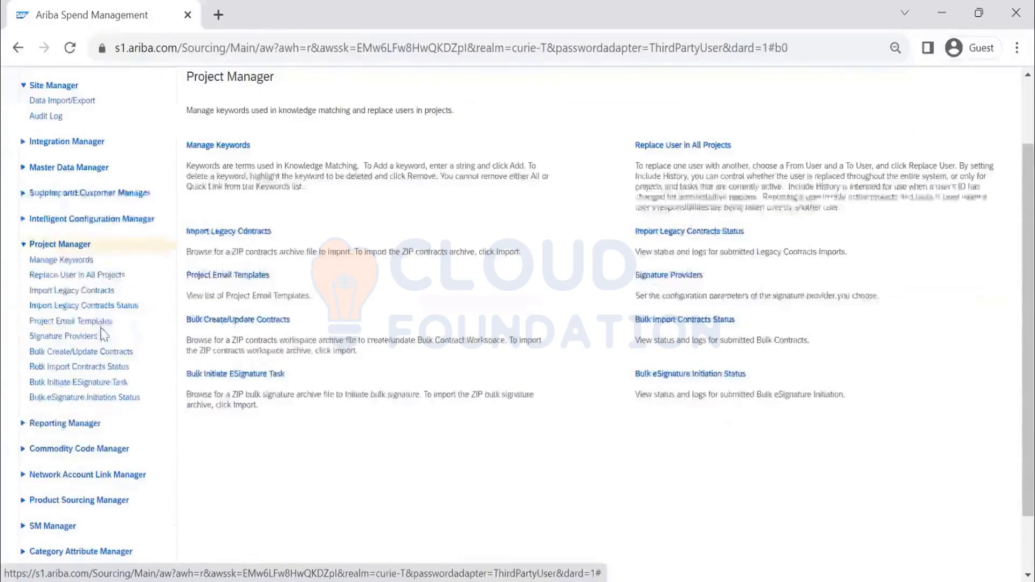
{"action": "left_click", "coordinate": [97, 294]}
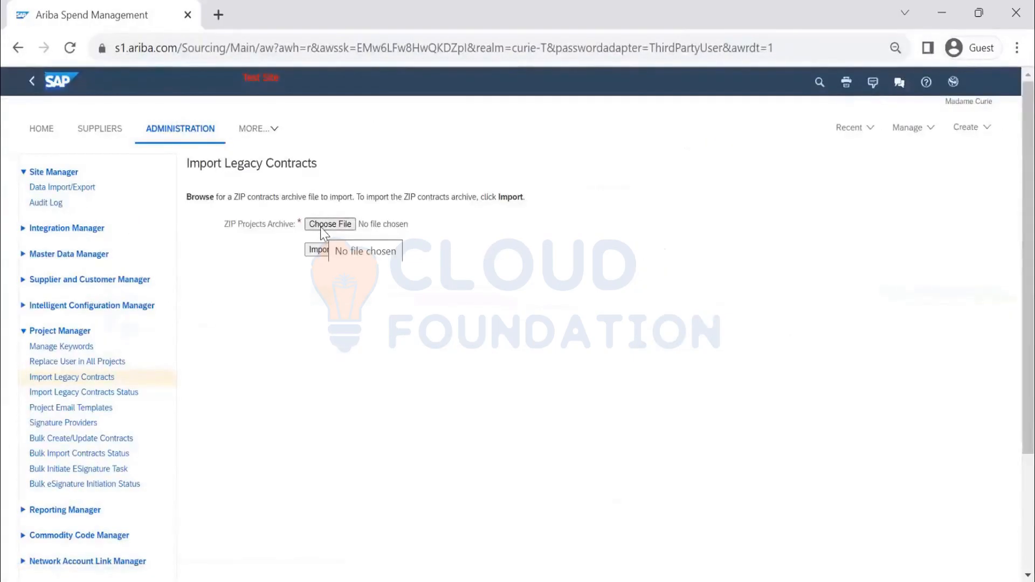
Step: Delete the load file1 zip archive from the Import legacy contracts folder
{"action": "left_click", "coordinate": [352, 220]}
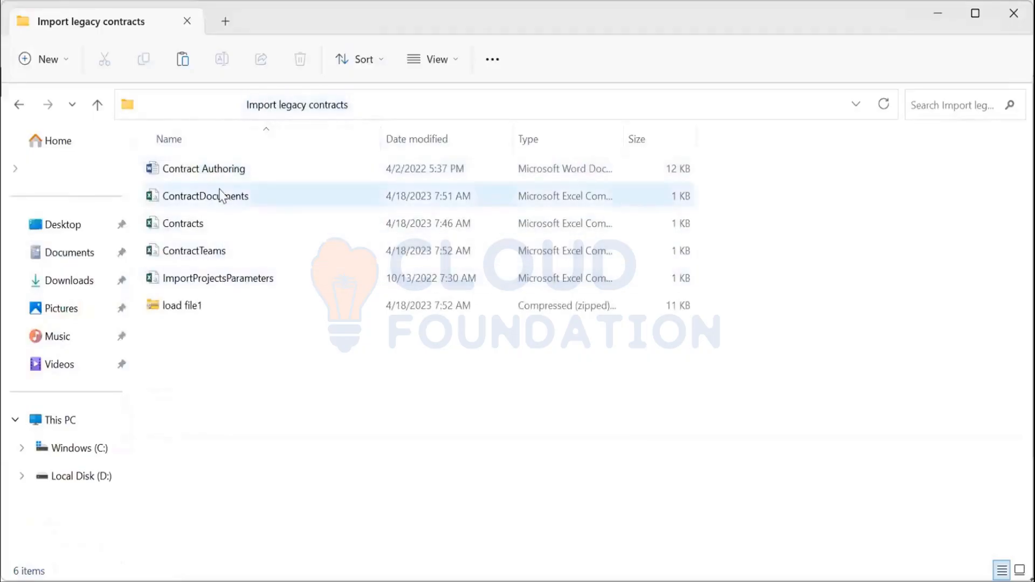
{"action": "left_click", "coordinate": [195, 313]}
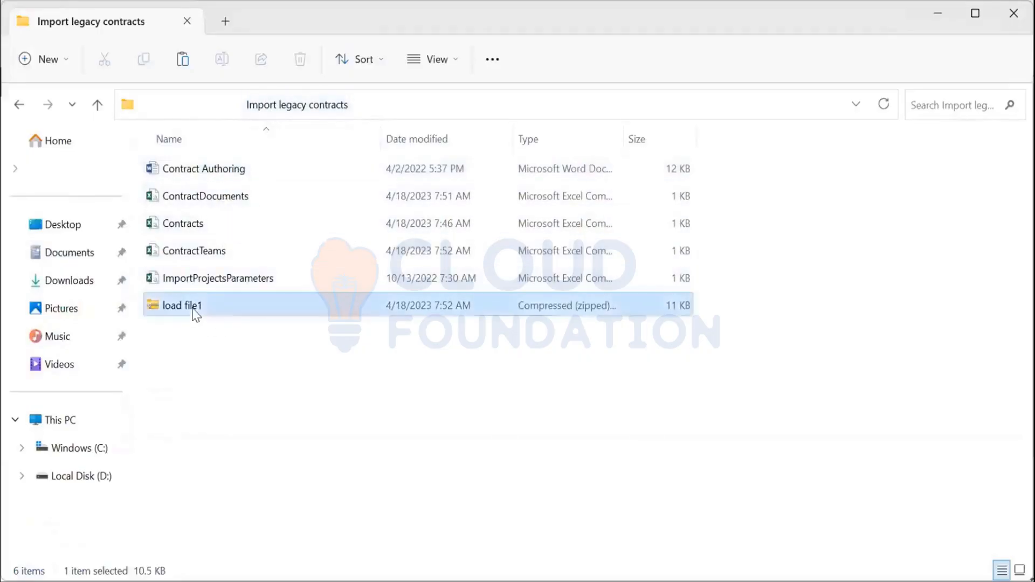
{"action": "left_click", "coordinate": [192, 306]}
{"action": "key", "text": "Delete"}
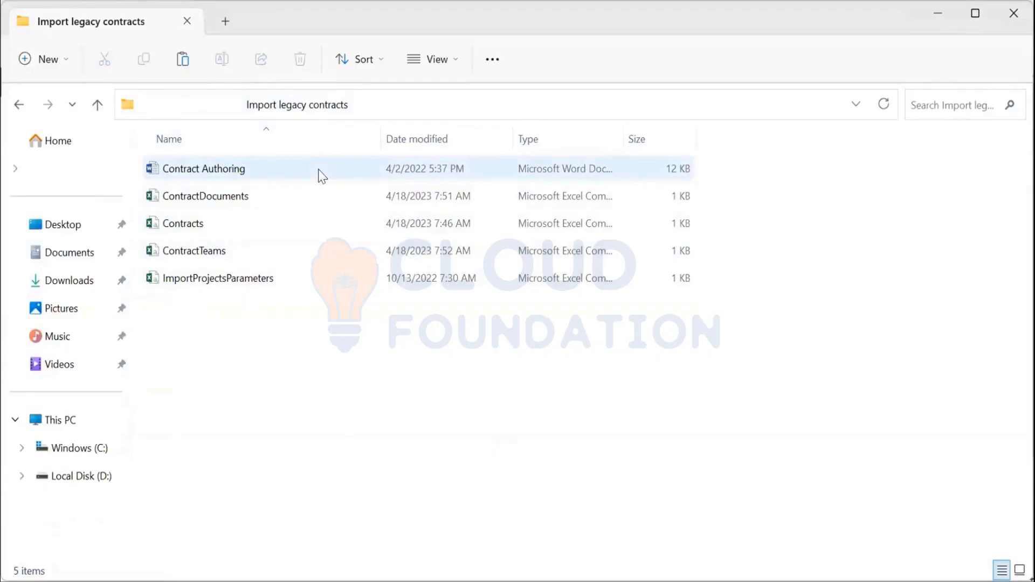
Step: Review the contract CSV files in the Import legacy contracts folder
{"action": "key", "text": "alt+Tab"}
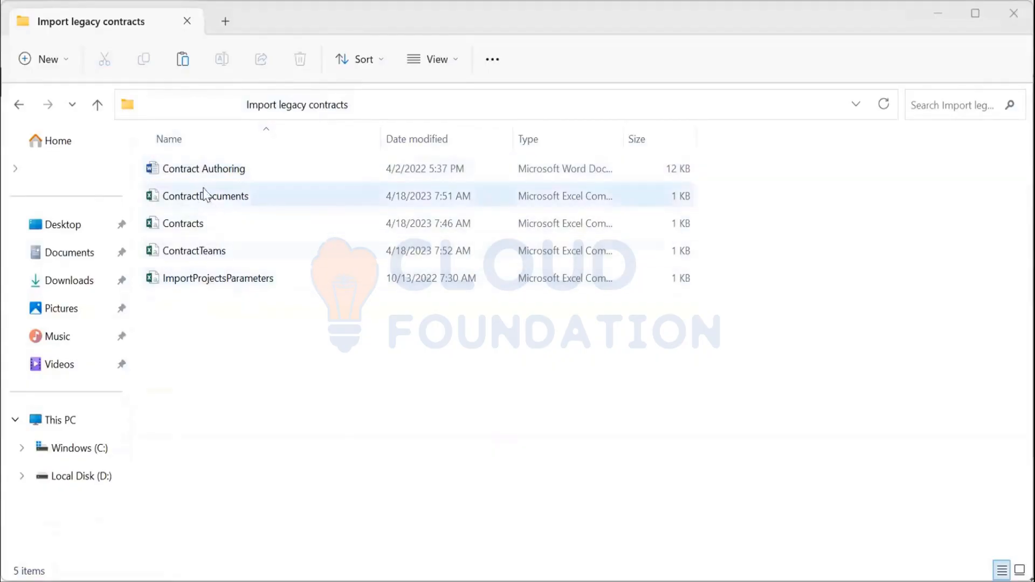
{"action": "left_click", "coordinate": [216, 230]}
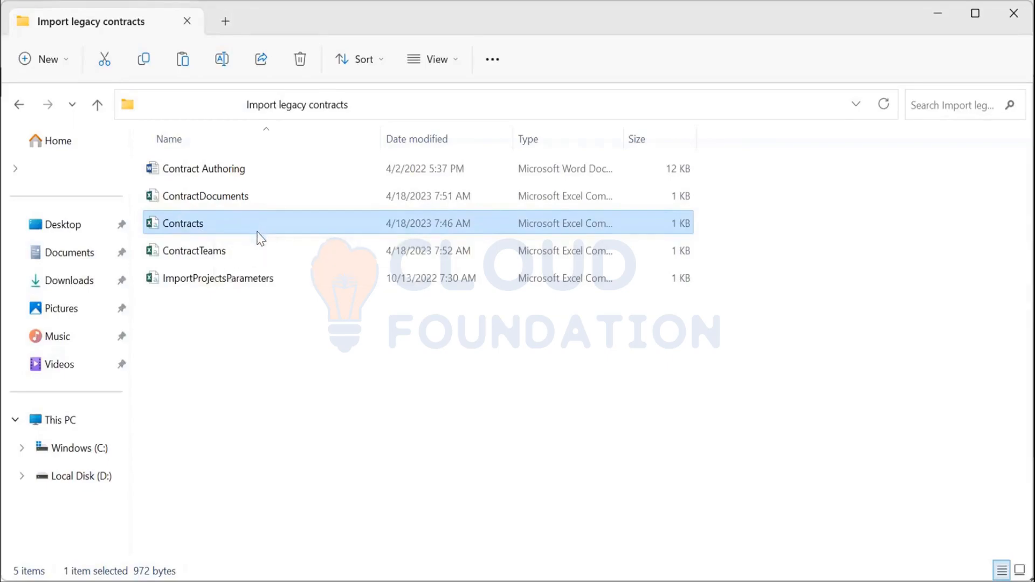
{"action": "key", "text": "F2"}
{"action": "left_click", "coordinate": [316, 376]}
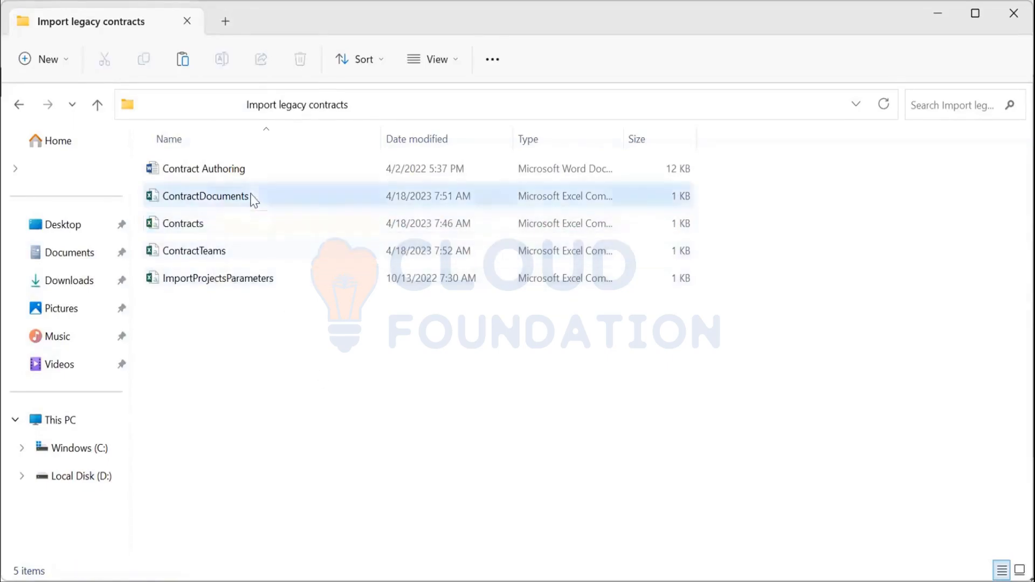
{"action": "left_click", "coordinate": [254, 199]}
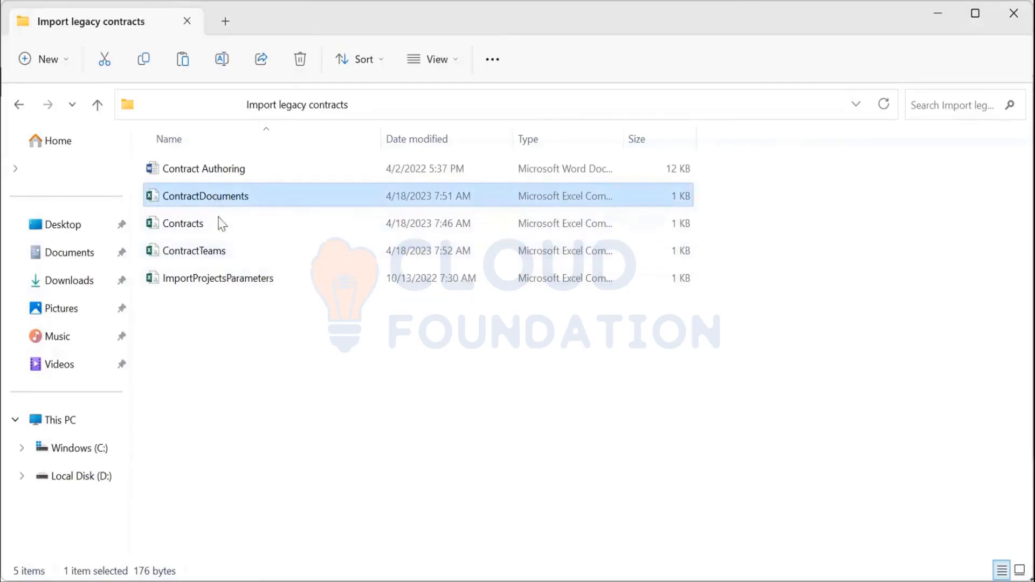
{"action": "left_click", "coordinate": [219, 259]}
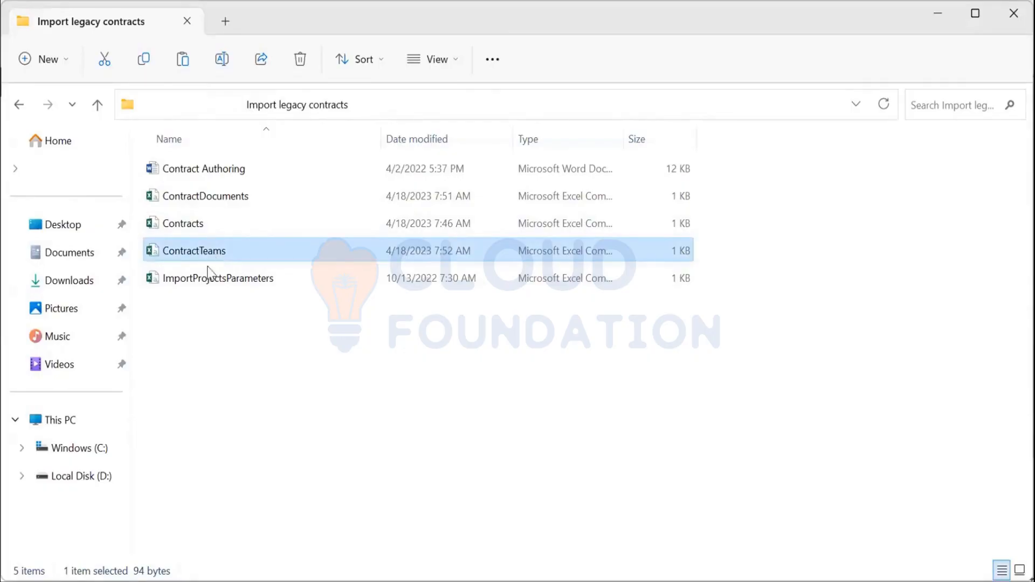
{"action": "left_click", "coordinate": [218, 285]}
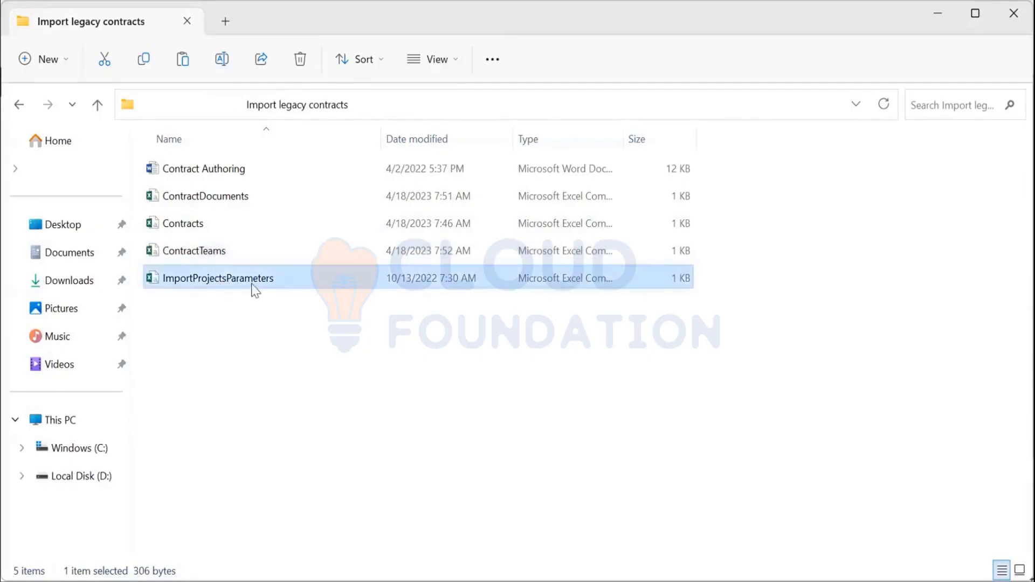
Step: Open ImportProjectsParameters, review its TemplateName and file location columns, and close it without saving
{"action": "mouse_move", "coordinate": [245, 291]}
{"action": "double_click", "coordinate": [247, 278]}
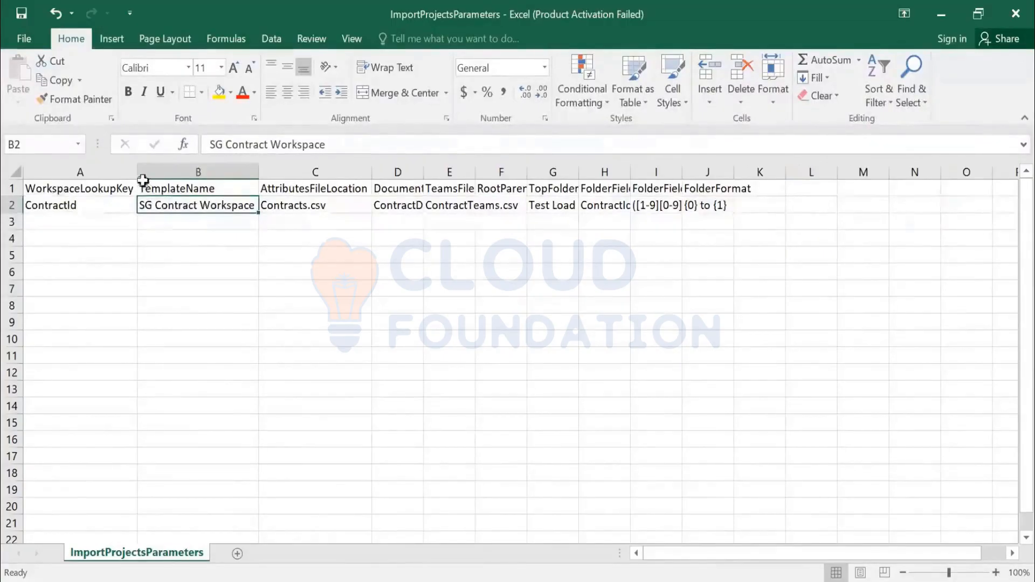
{"action": "left_click", "coordinate": [97, 171]}
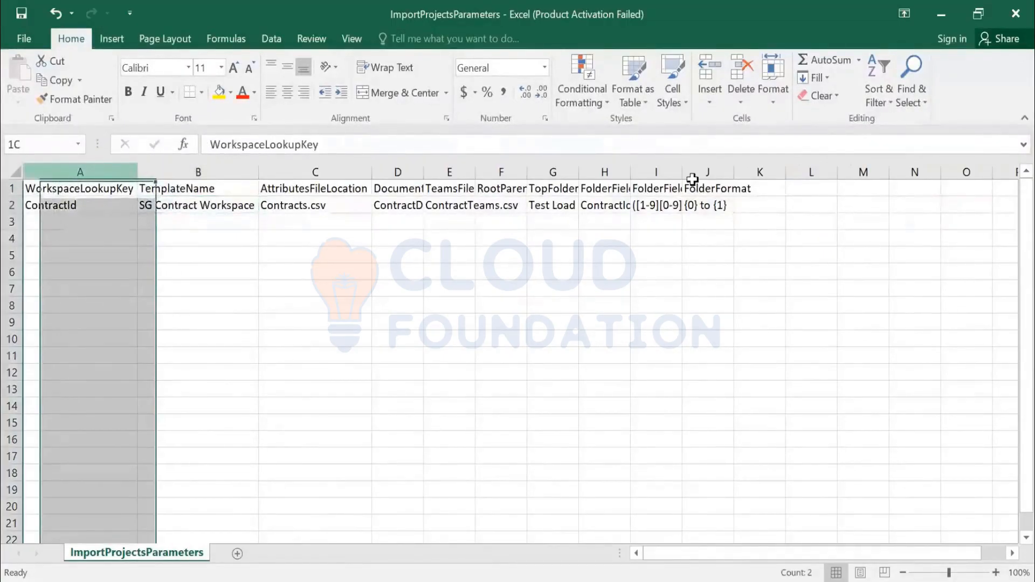
{"action": "double_click", "coordinate": [735, 170]}
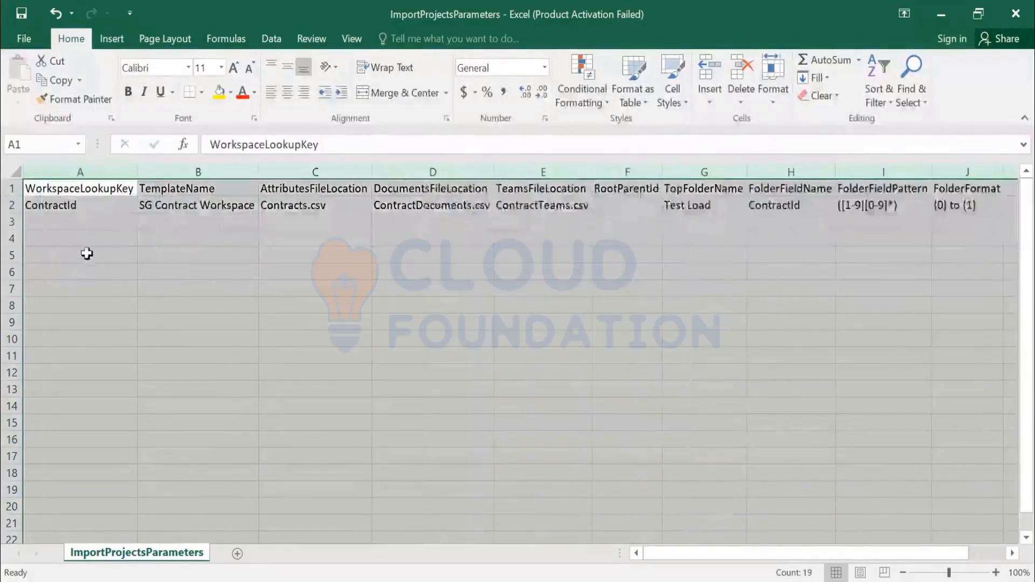
{"action": "left_click", "coordinate": [233, 202]}
{"action": "left_click_drag", "start_coordinate": [354, 141], "coordinate": [198, 146]}
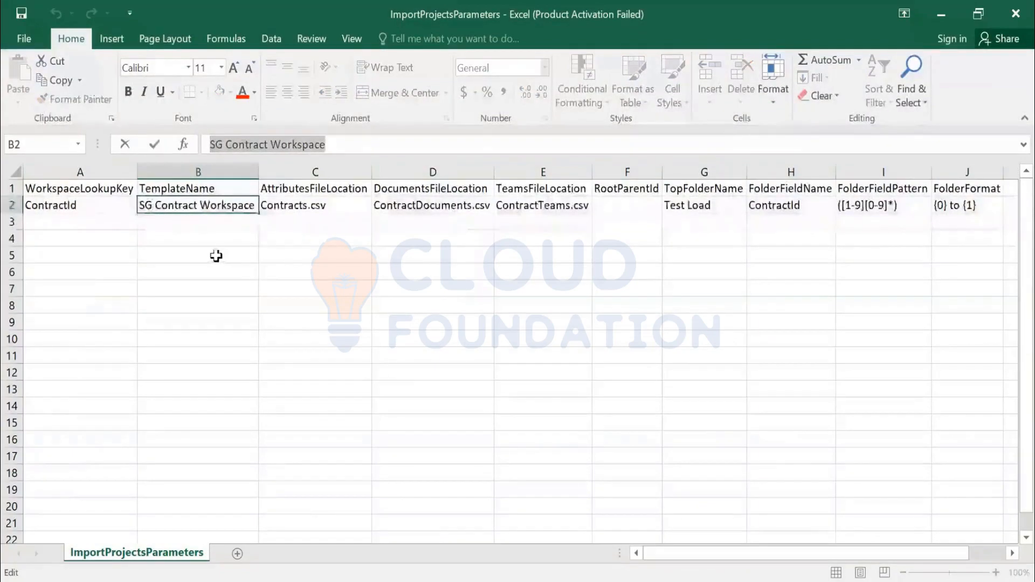
{"action": "left_click", "coordinate": [208, 208]}
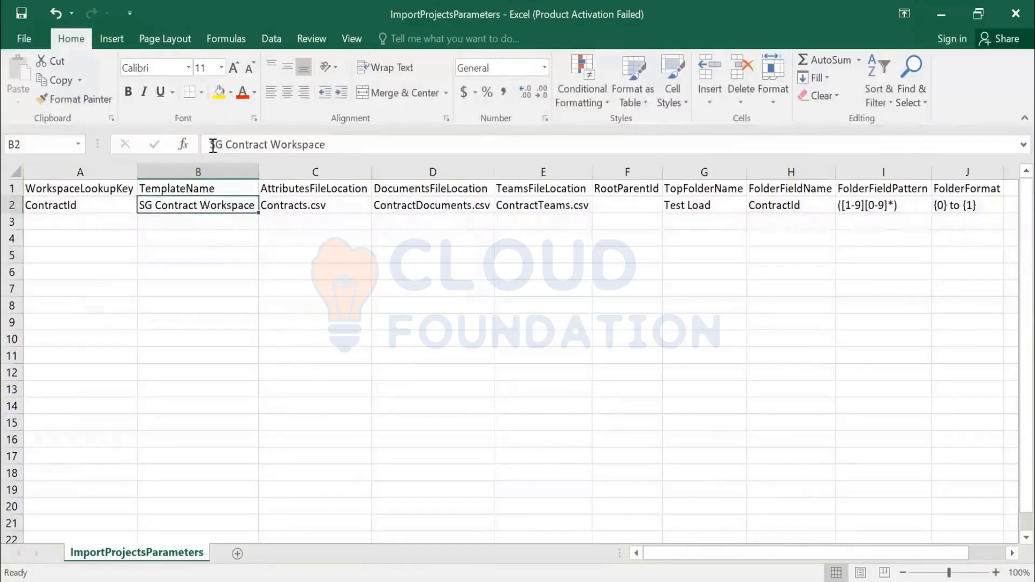
{"action": "left_click_drag", "start_coordinate": [326, 144], "coordinate": [201, 143]}
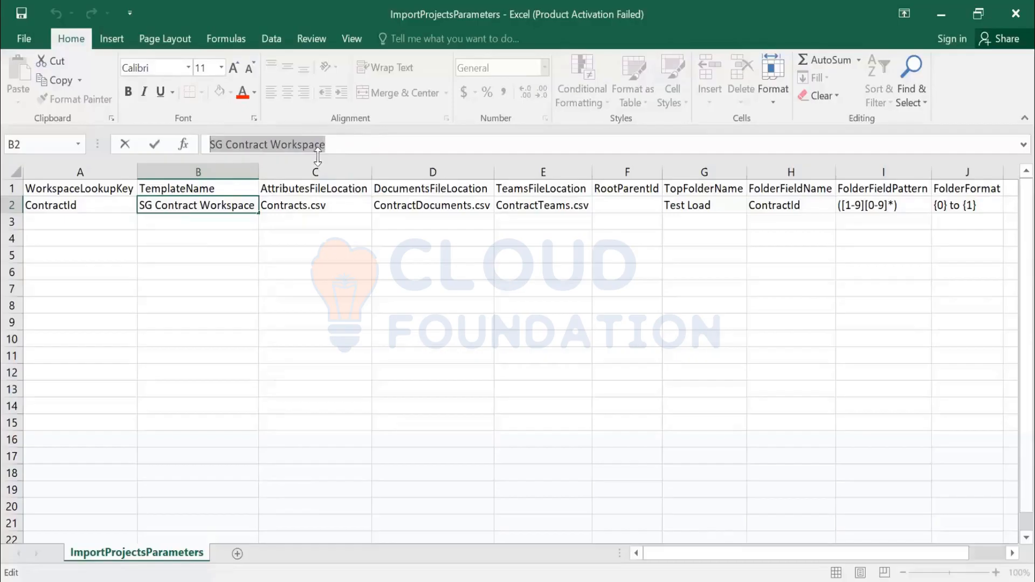
{"action": "left_click", "coordinate": [289, 273]}
{"action": "left_click", "coordinate": [209, 207]}
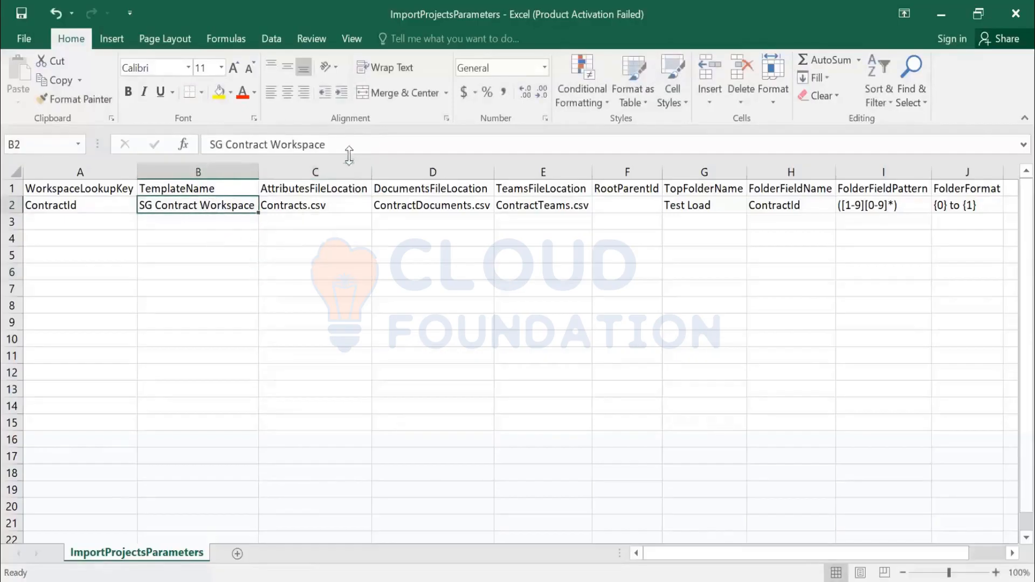
{"action": "left_click", "coordinate": [348, 144]}
{"action": "left_click_drag", "start_coordinate": [259, 141], "coordinate": [208, 141]}
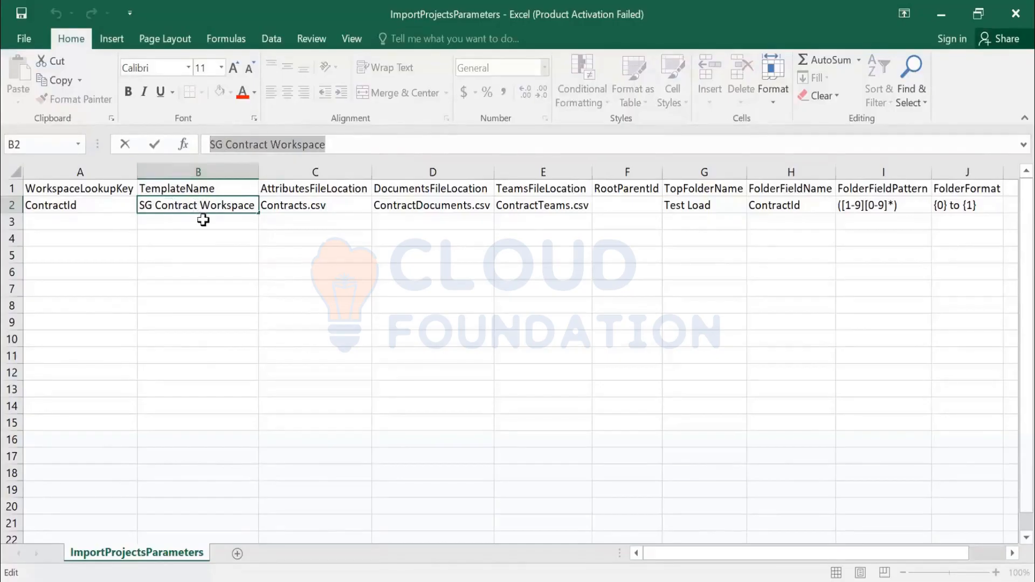
{"action": "left_click", "coordinate": [1011, 24]}
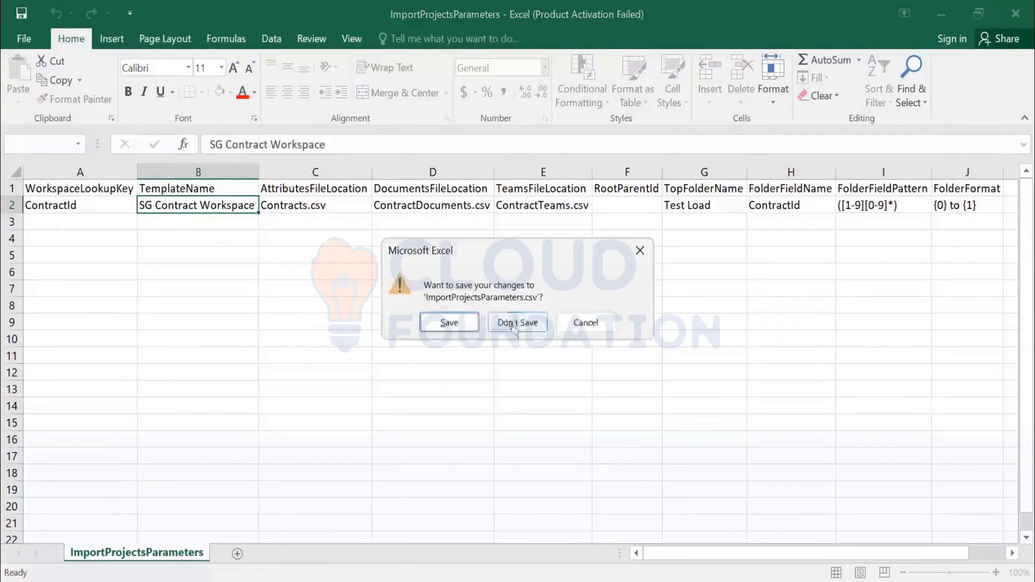
{"action": "left_click", "coordinate": [515, 324]}
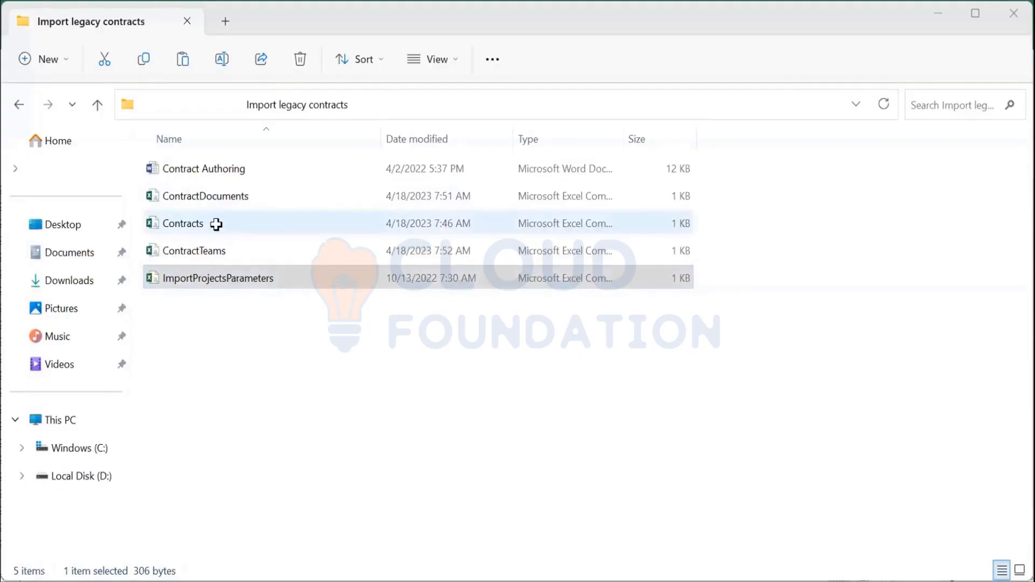
Step: Open the Contracts file and enter Buyer7 as the owner of a new contract in row 6
{"action": "left_click", "coordinate": [216, 224]}
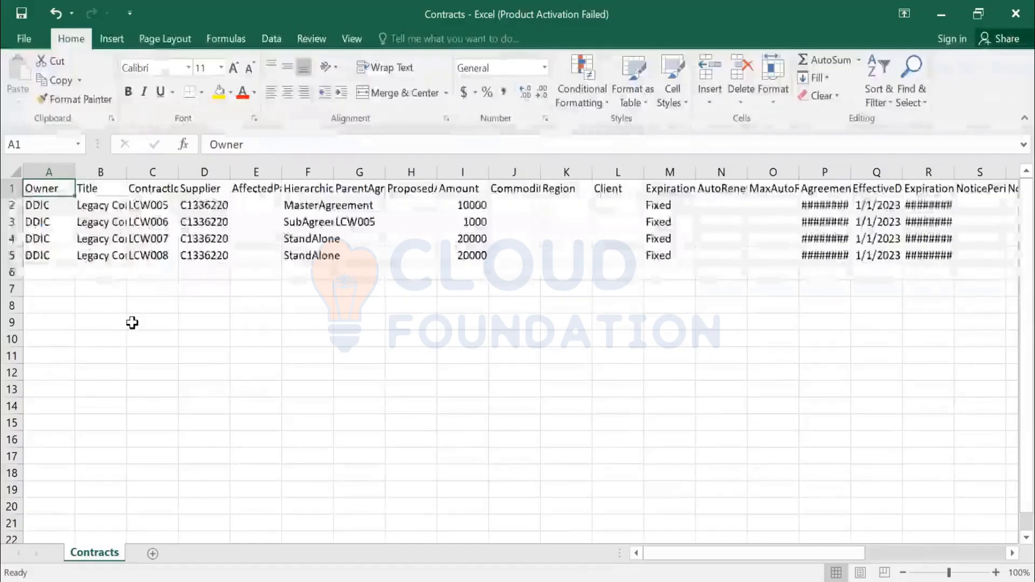
{"action": "left_click", "coordinate": [48, 206]}
{"action": "left_click", "coordinate": [53, 277]}
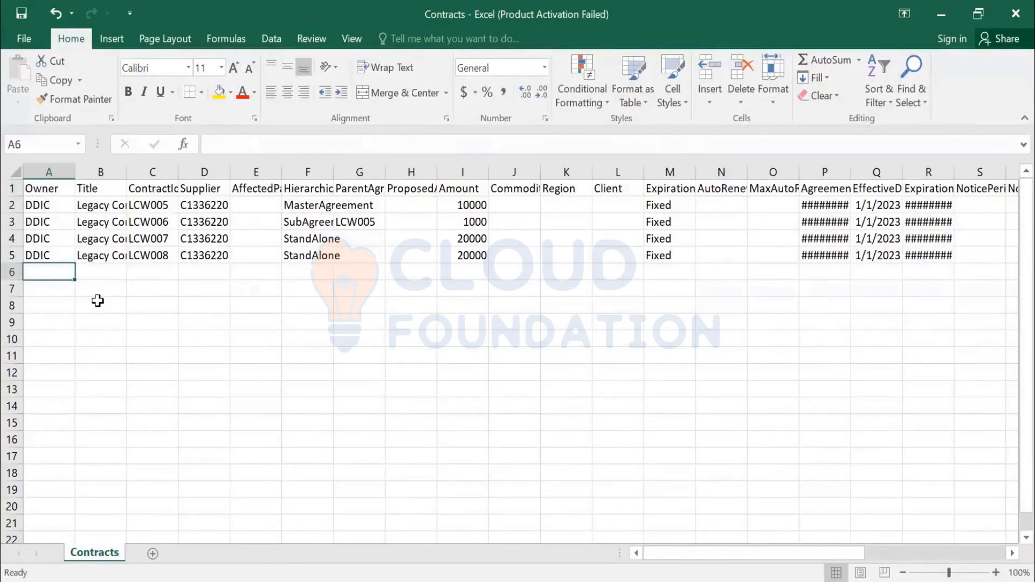
{"action": "type", "text": "Buyer7"}
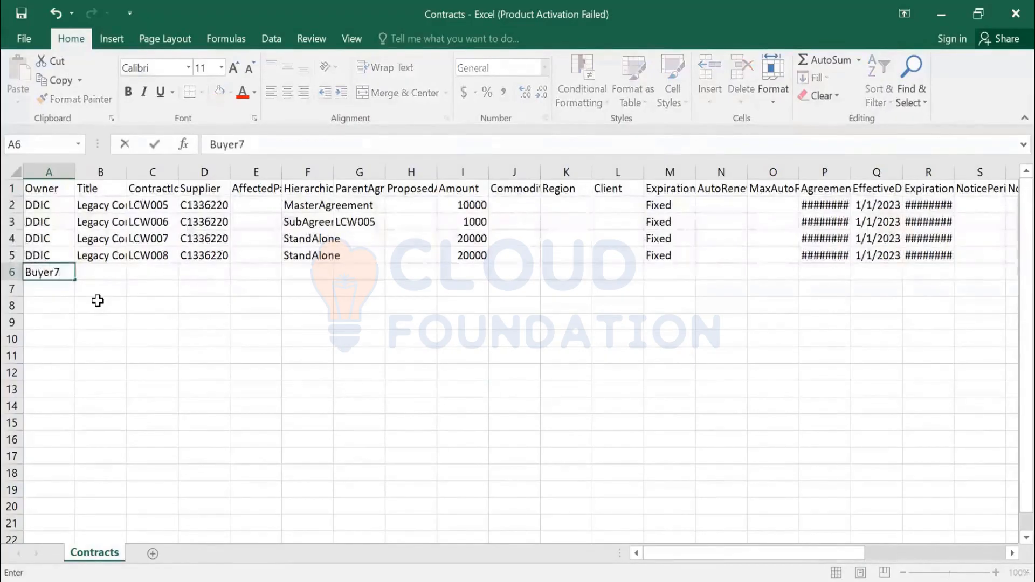
{"action": "key", "text": "Tab"}
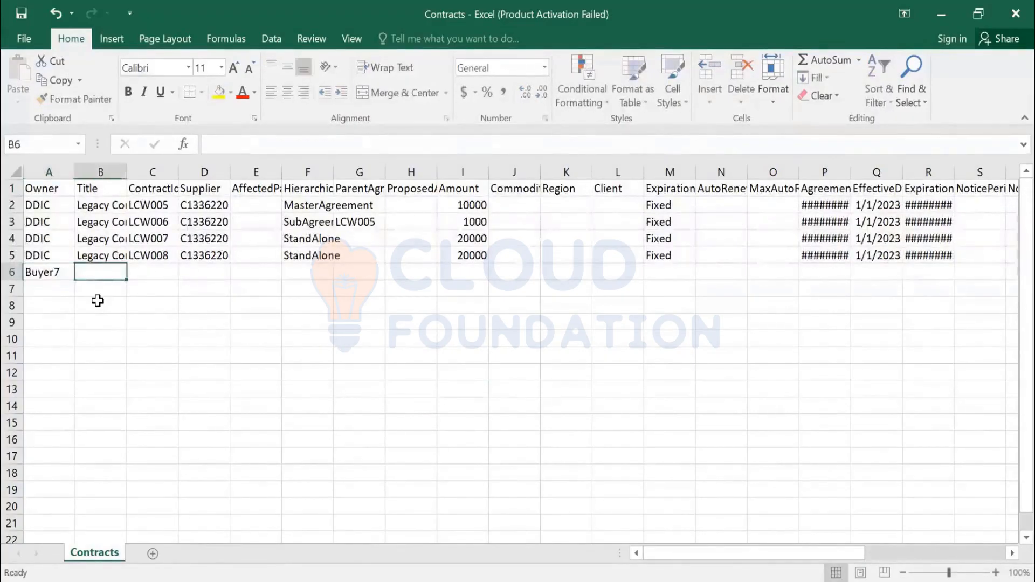
Step: Set the new contract's title to Legacy Contract 9
{"action": "double_click", "coordinate": [125, 171]}
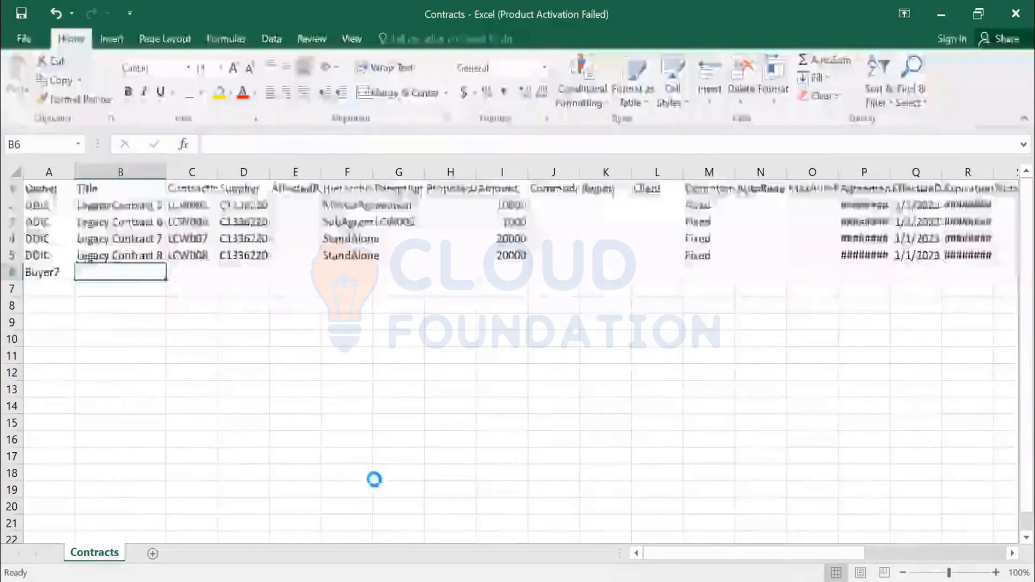
{"action": "key", "text": "ctrl+d"}
{"action": "left_click", "coordinate": [342, 144]}
{"action": "key", "text": "BackSpace"}
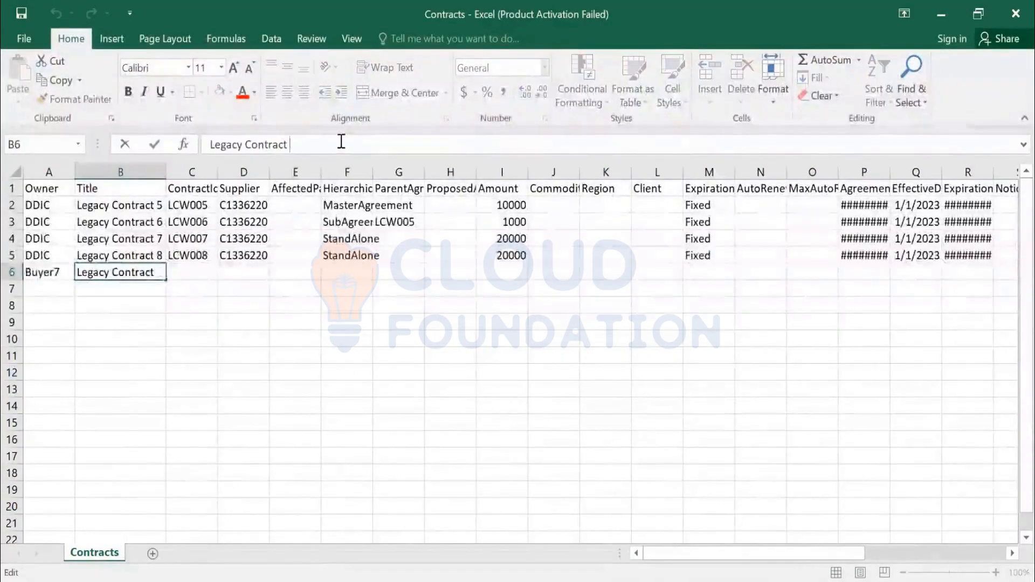
{"action": "type", "text": "9"}
{"action": "key", "text": "Tab"}
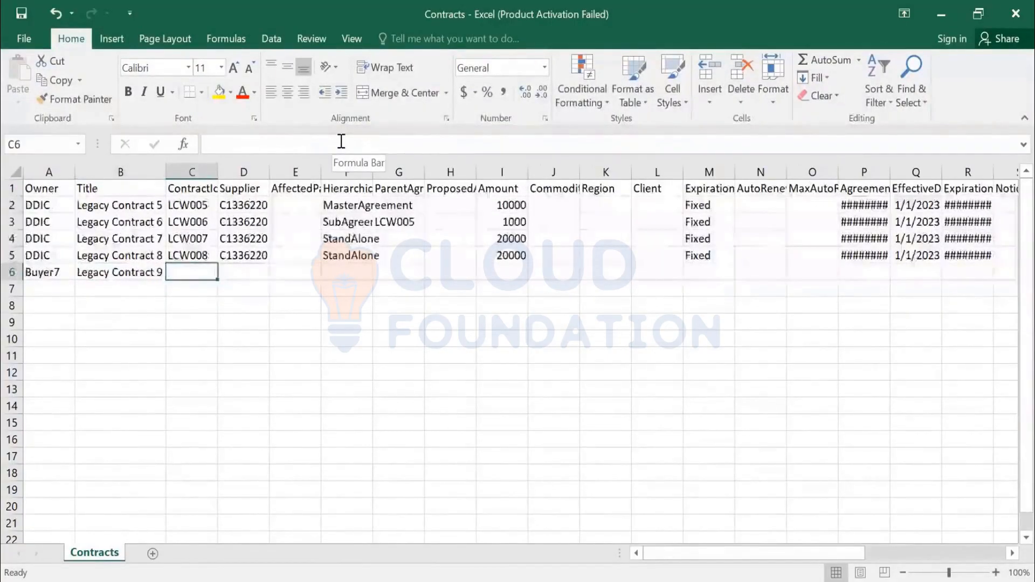
Step: Set the new contract's ContractId to LCW009
{"action": "type", "text": "LCW"}
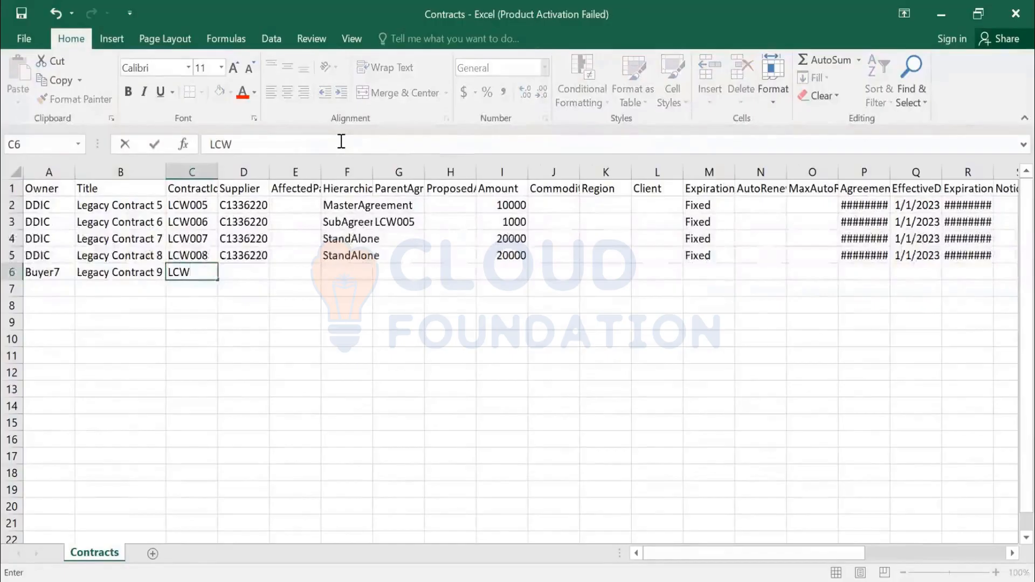
{"action": "type", "text": "009"}
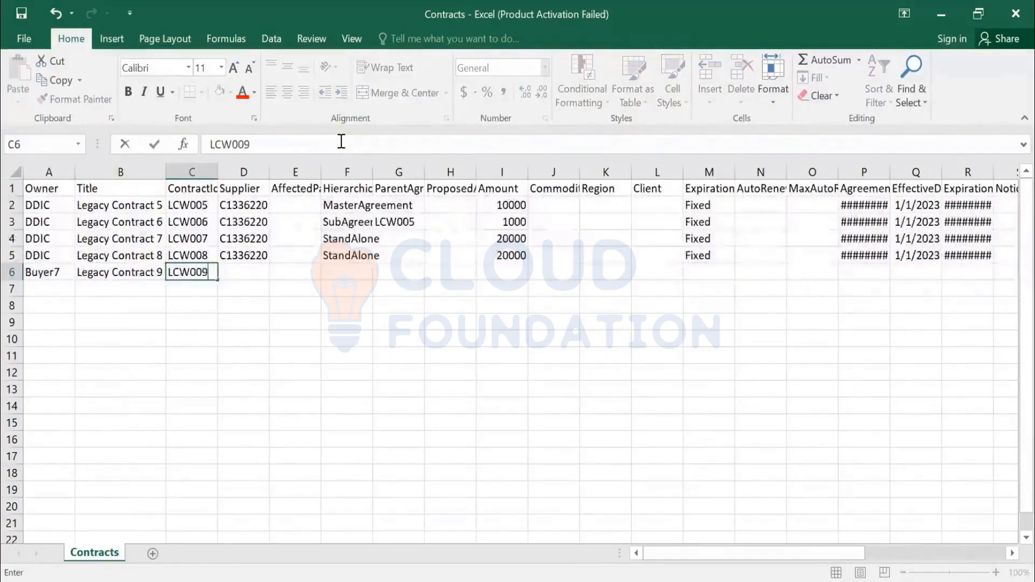
{"action": "key", "text": "Return"}
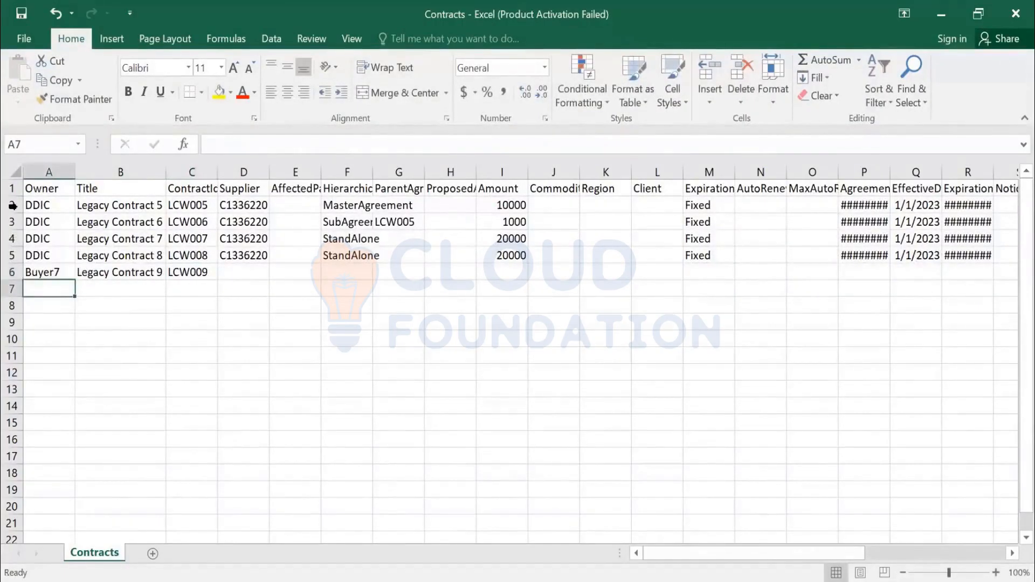
{"action": "left_click", "coordinate": [190, 271]}
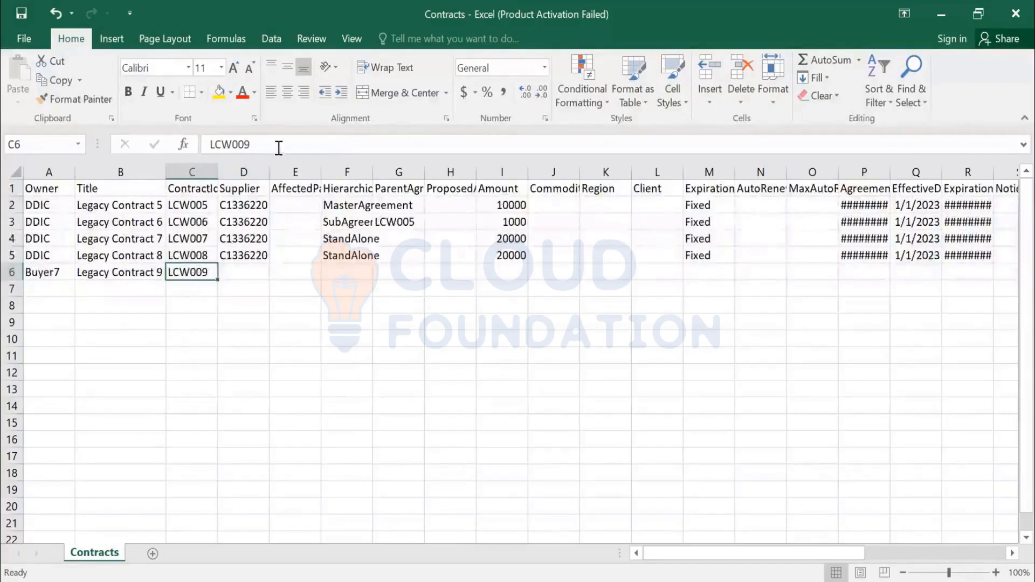
Step: Widen the ContractId column to fit its contents
{"action": "double_click", "coordinate": [223, 145]}
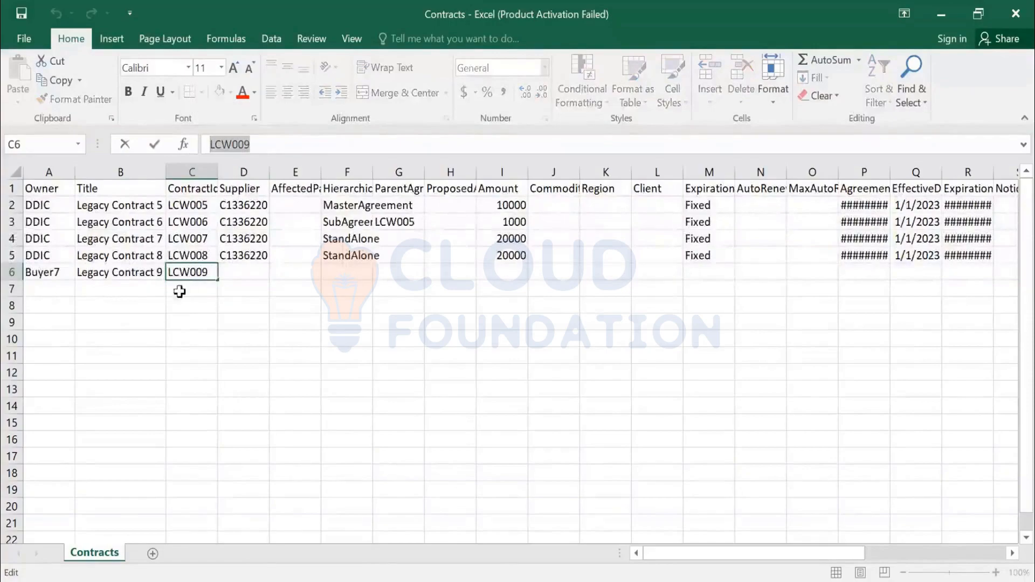
{"action": "left_click", "coordinate": [235, 316]}
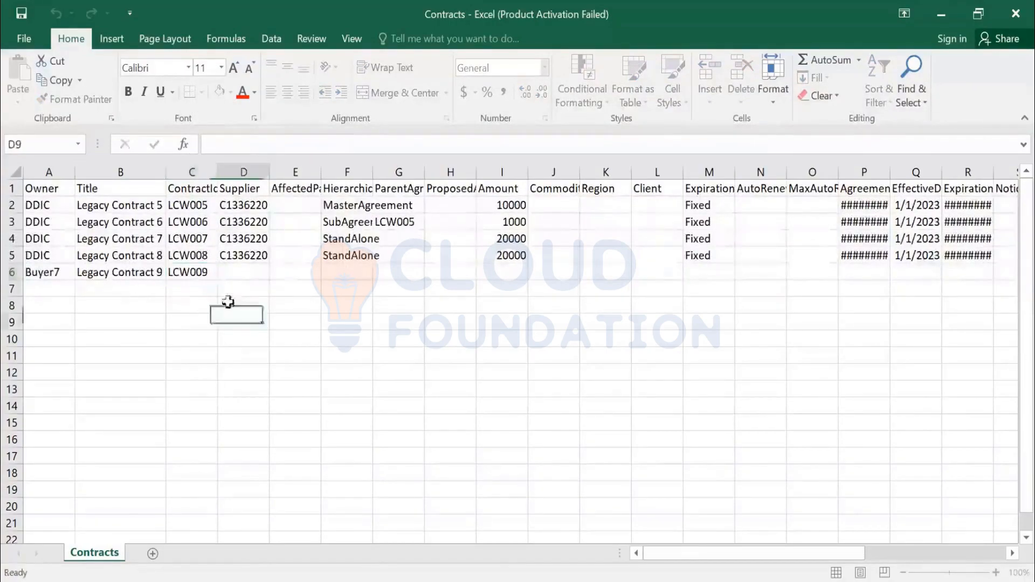
{"action": "left_click", "coordinate": [199, 276]}
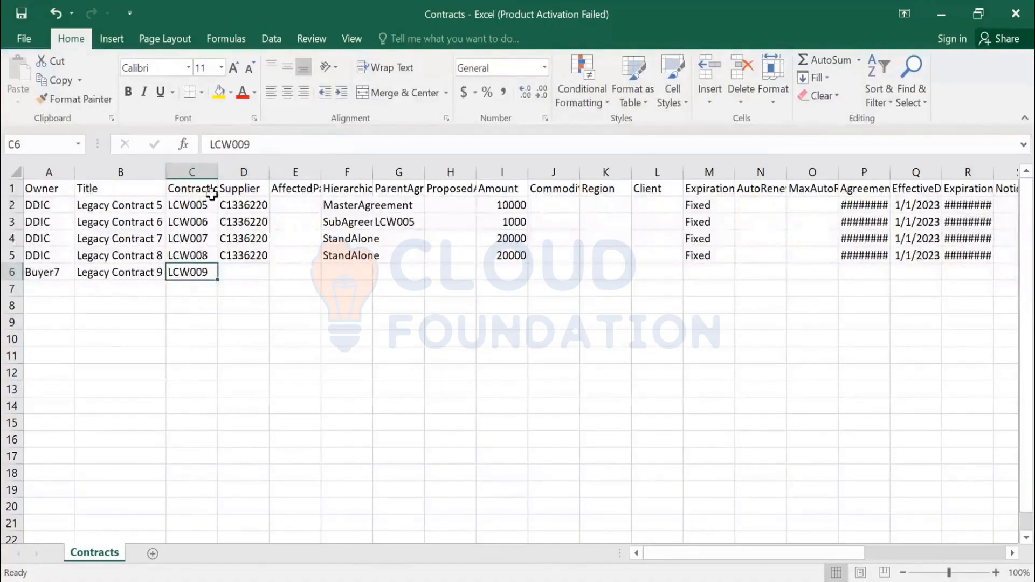
{"action": "double_click", "coordinate": [189, 146]}
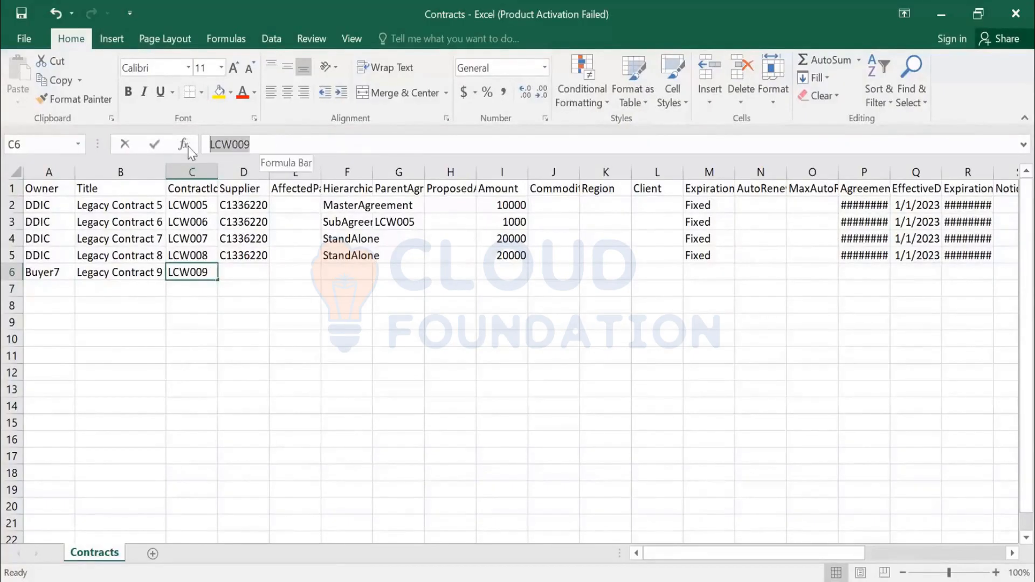
{"action": "left_click", "coordinate": [254, 323]}
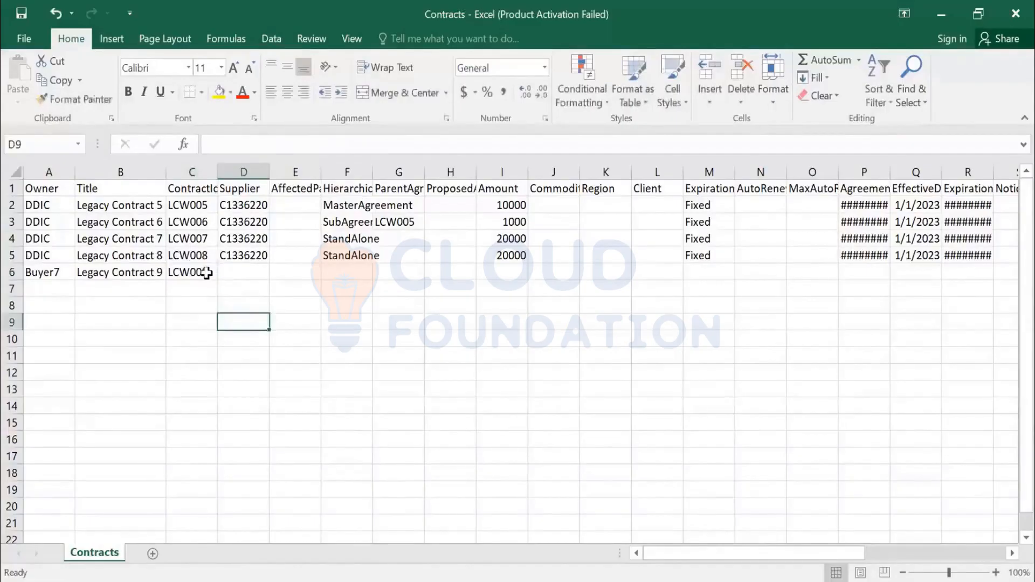
{"action": "left_click", "coordinate": [211, 275]}
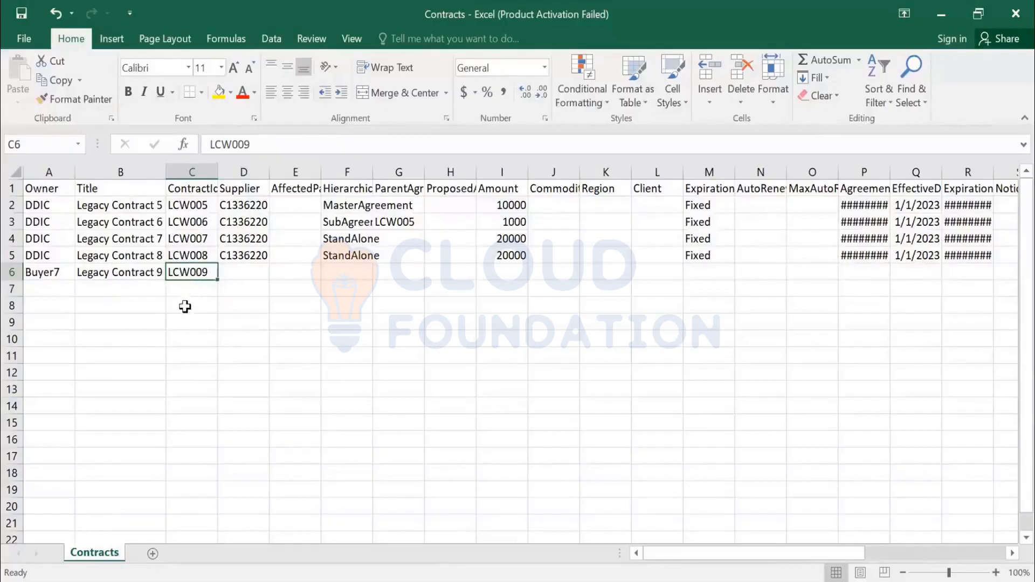
{"action": "double_click", "coordinate": [222, 168]}
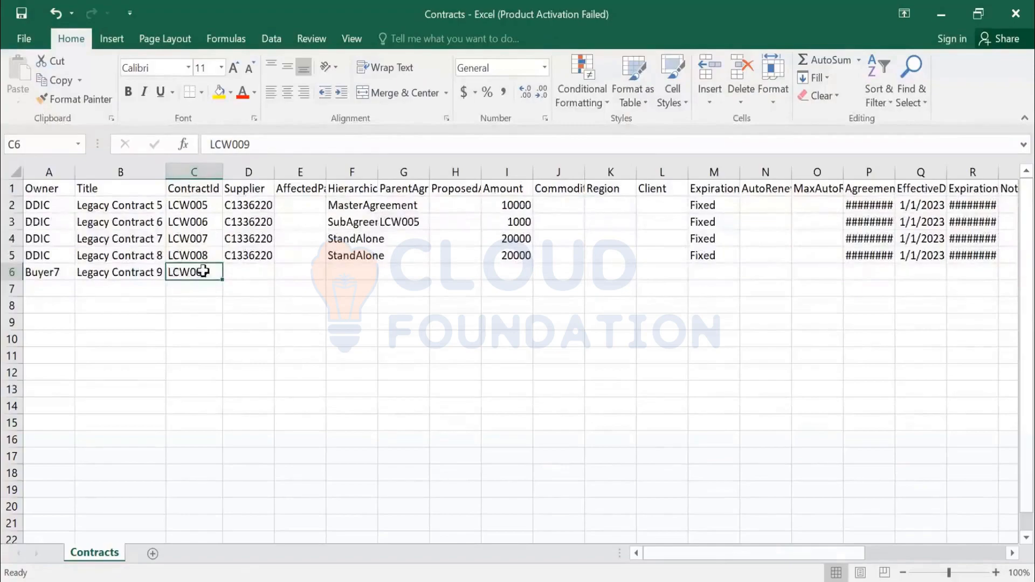
Step: Fill the new contract's Supplier cell with the supplier ID from the row above
{"action": "left_click_drag", "start_coordinate": [269, 141], "coordinate": [158, 153]}
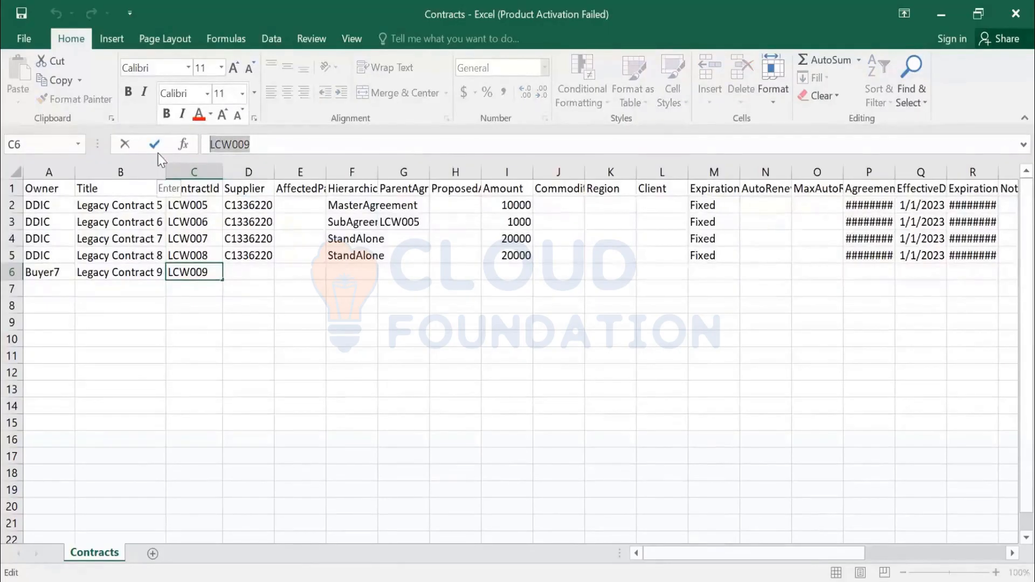
{"action": "left_click", "coordinate": [250, 270]}
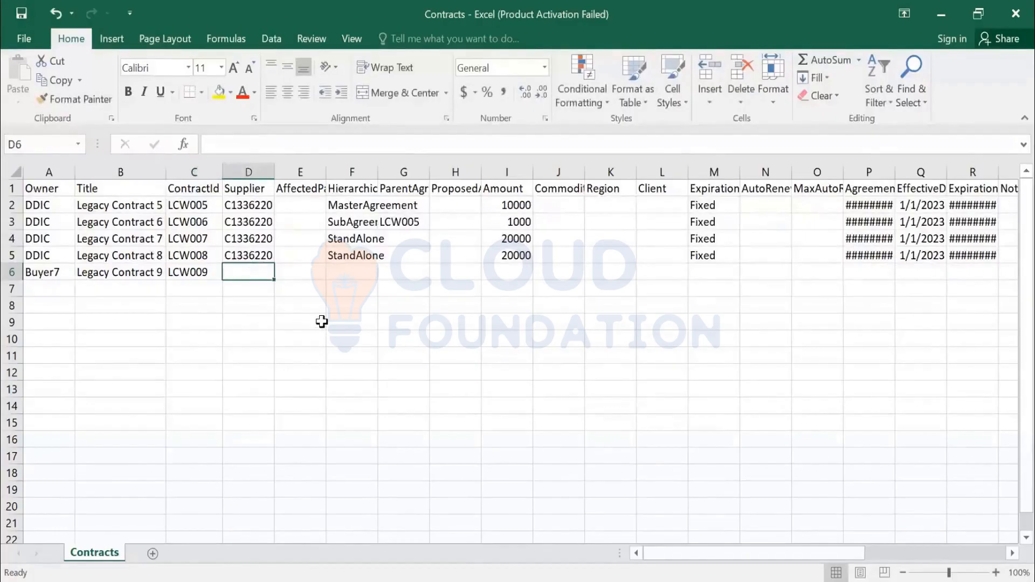
{"action": "key", "text": "ctrl+d"}
{"action": "key", "text": "Right"}
{"action": "key", "text": "Right"}
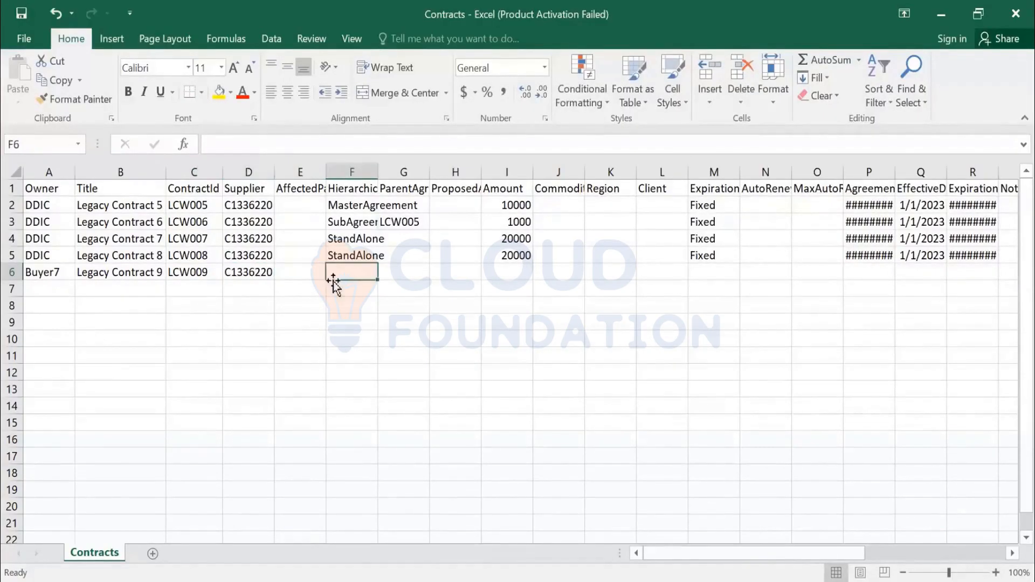
Step: Widen the AffectedParties column to fit its header
{"action": "double_click", "coordinate": [327, 173]}
{"action": "left_click", "coordinate": [305, 277]}
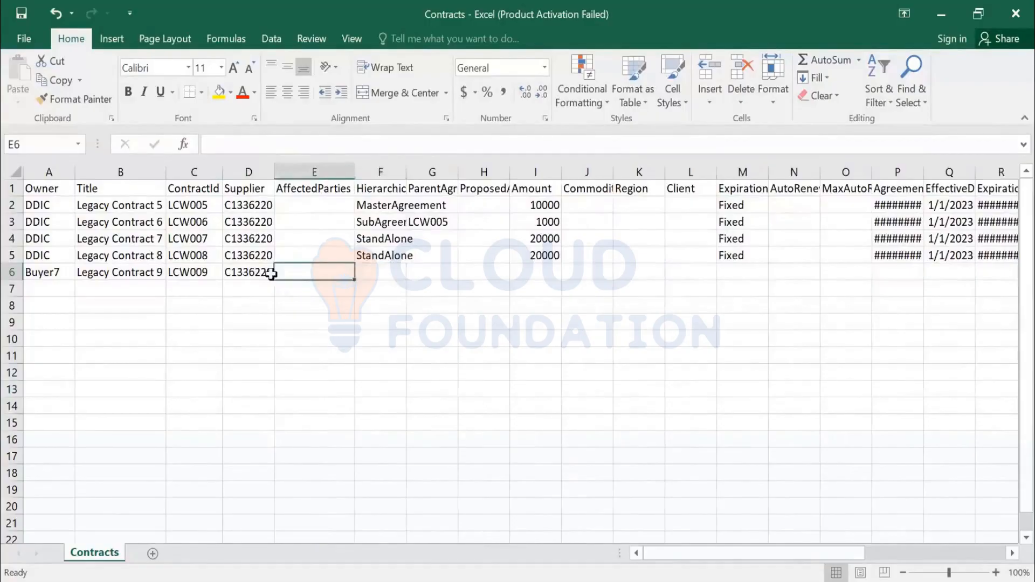
{"action": "left_click", "coordinate": [244, 270]}
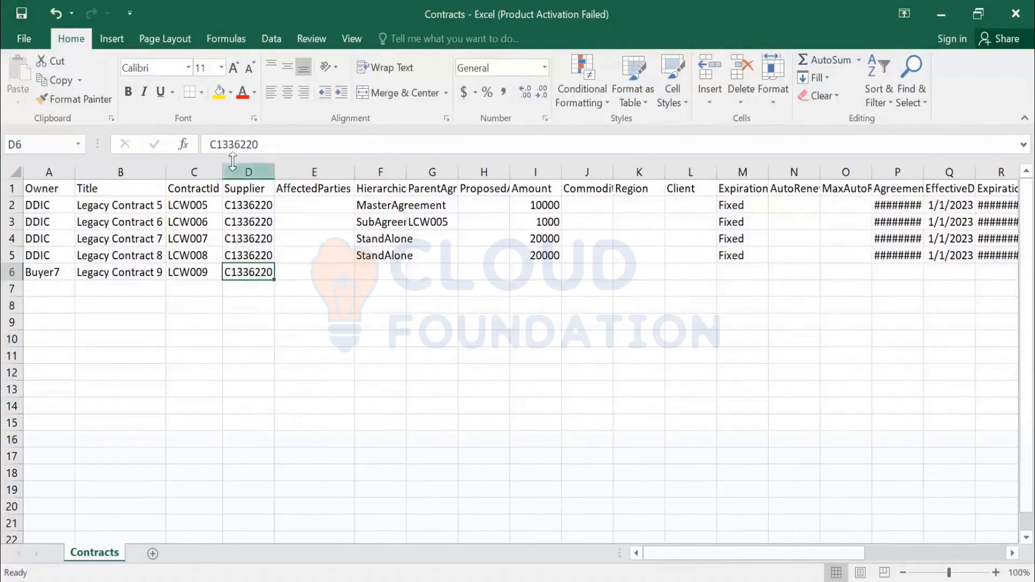
{"action": "left_click", "coordinate": [239, 288]}
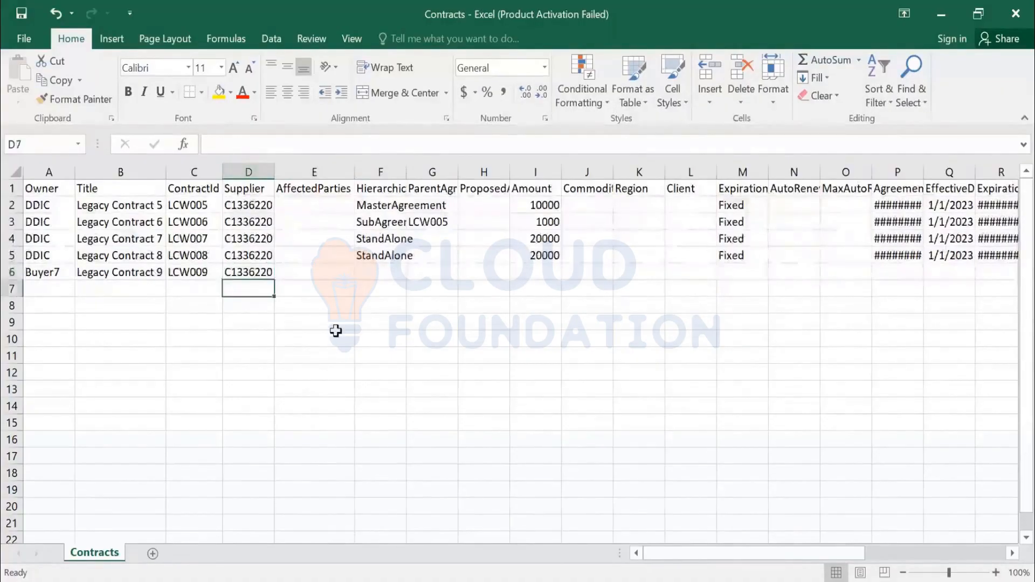
{"action": "type", "text": "000"}
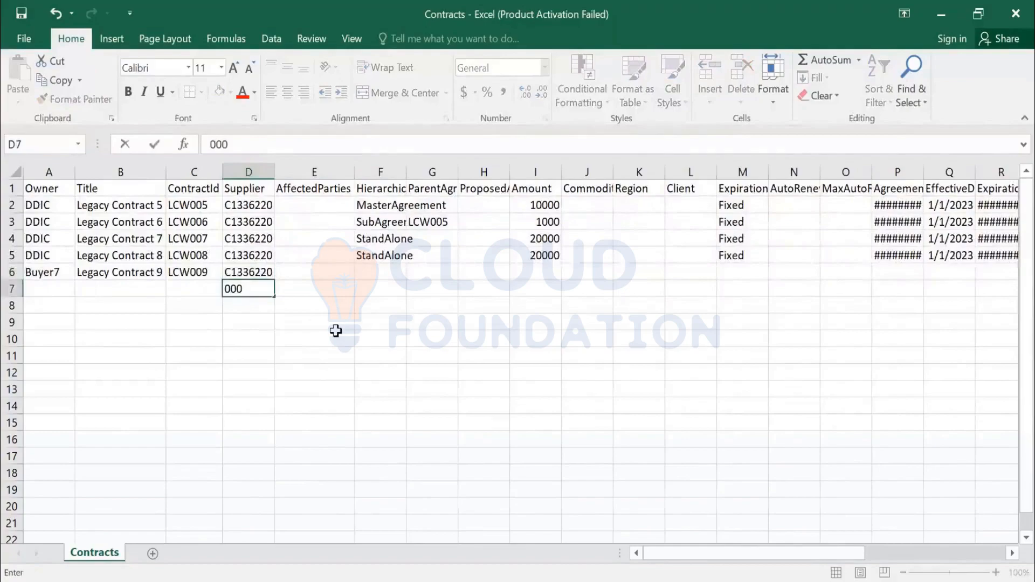
{"action": "type", "text": "3162780"}
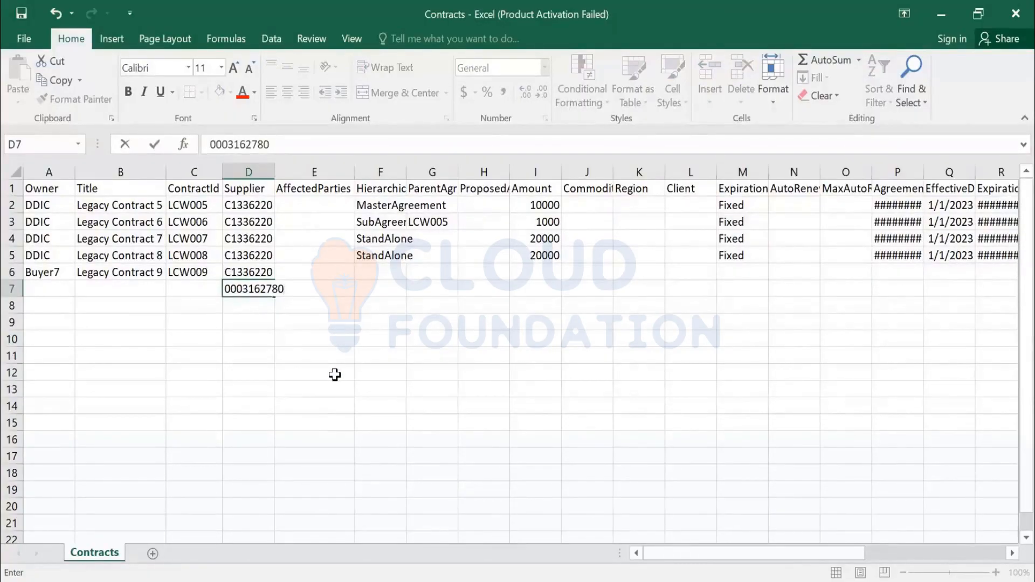
{"action": "key", "text": "Return"}
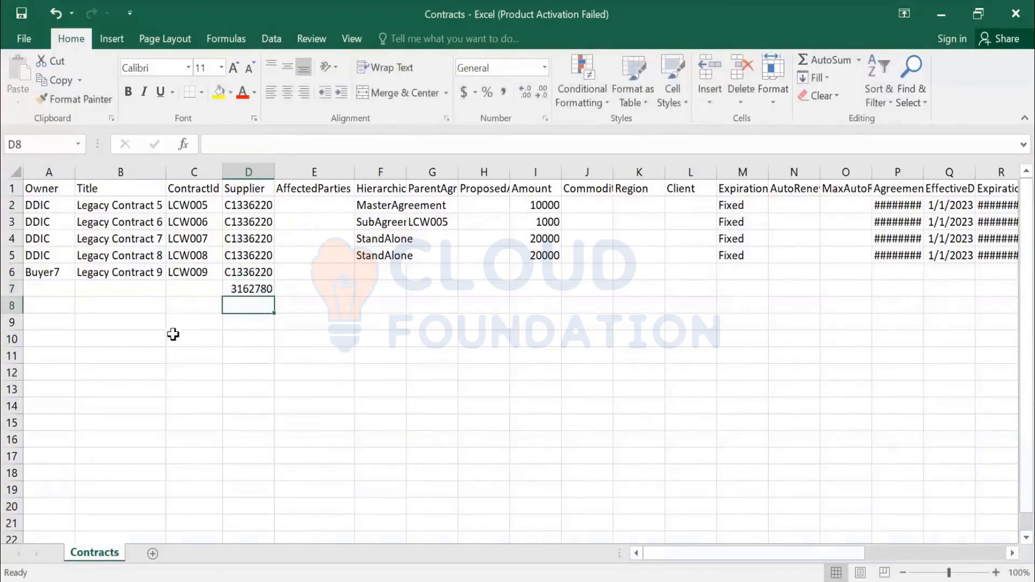
Step: Re-enter that supplier number as text to keep its leading zeros, then clear the cell
{"action": "left_click", "coordinate": [251, 290]}
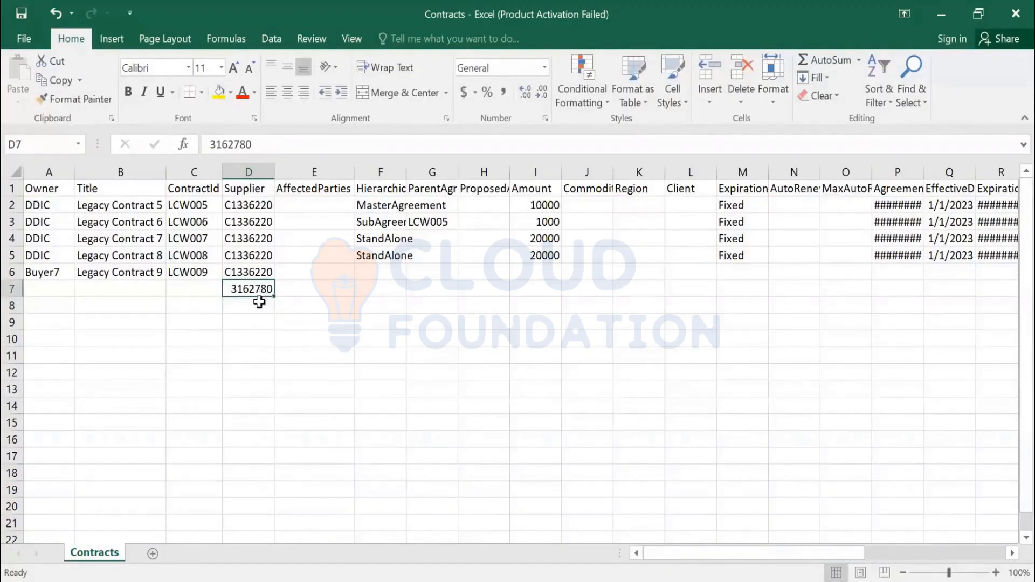
{"action": "left_click", "coordinate": [12, 290]}
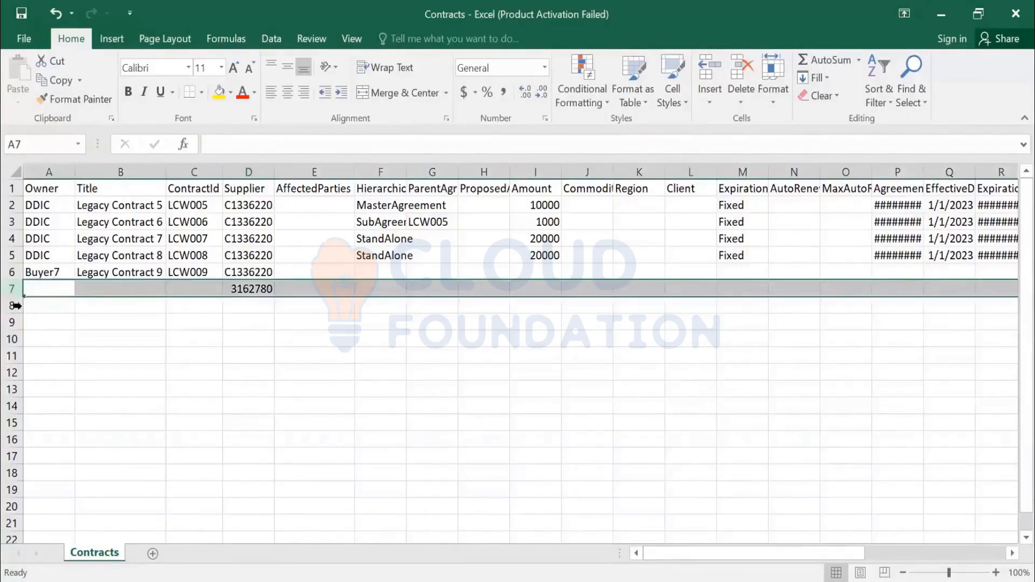
{"action": "left_click", "coordinate": [253, 292]}
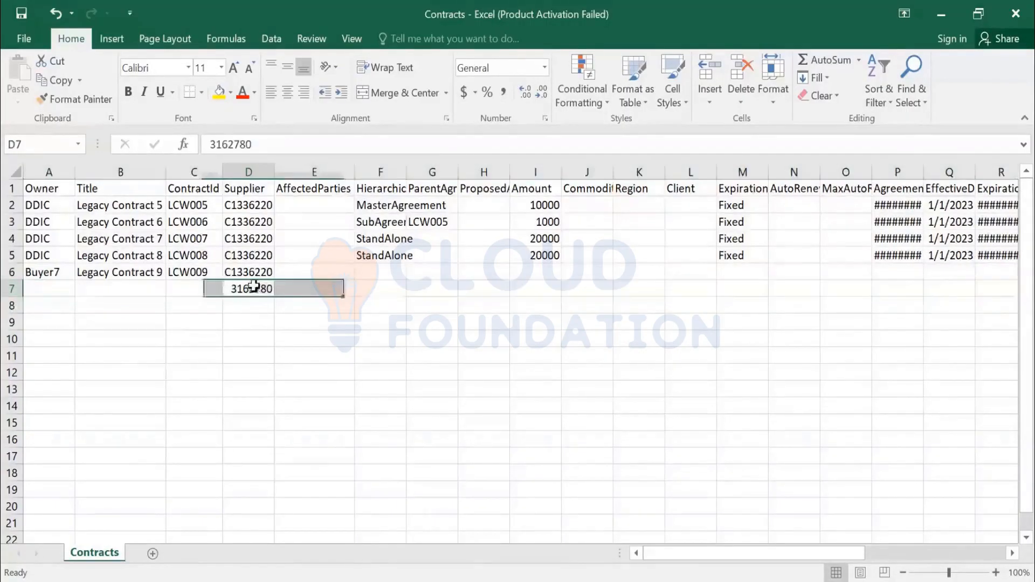
{"action": "left_click", "coordinate": [212, 144]}
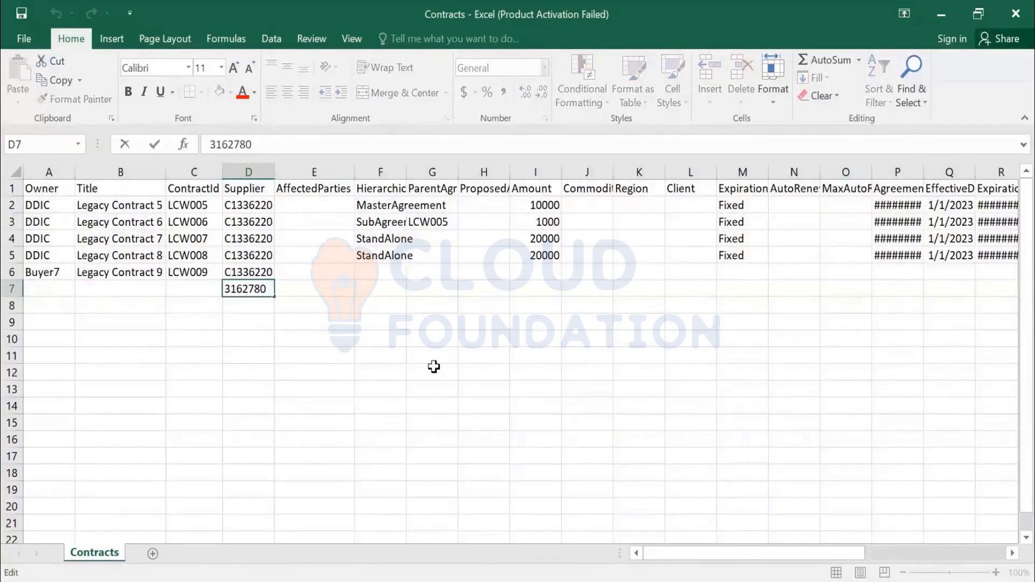
{"action": "type", "text": "'"}
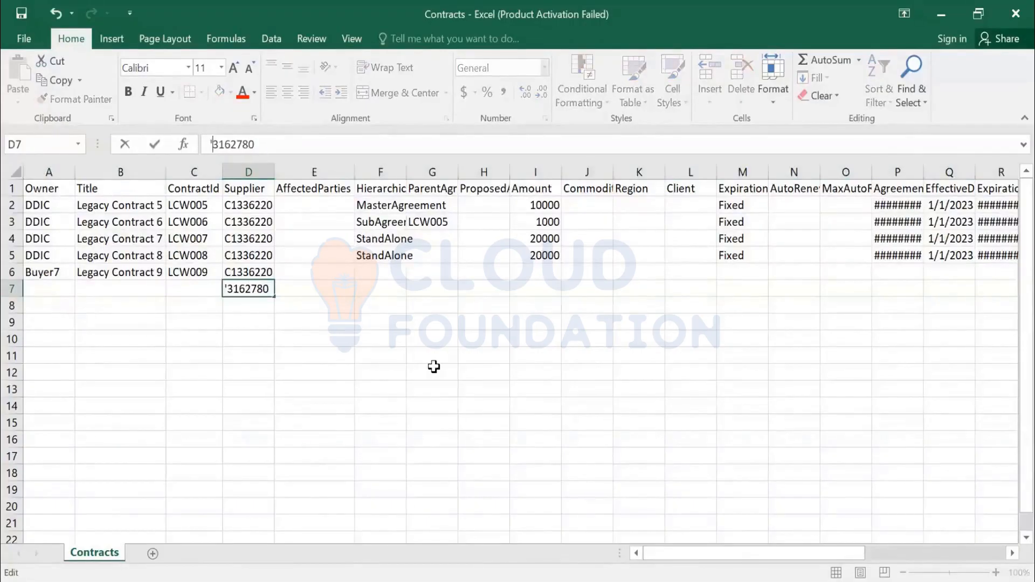
{"action": "type", "text": "000"}
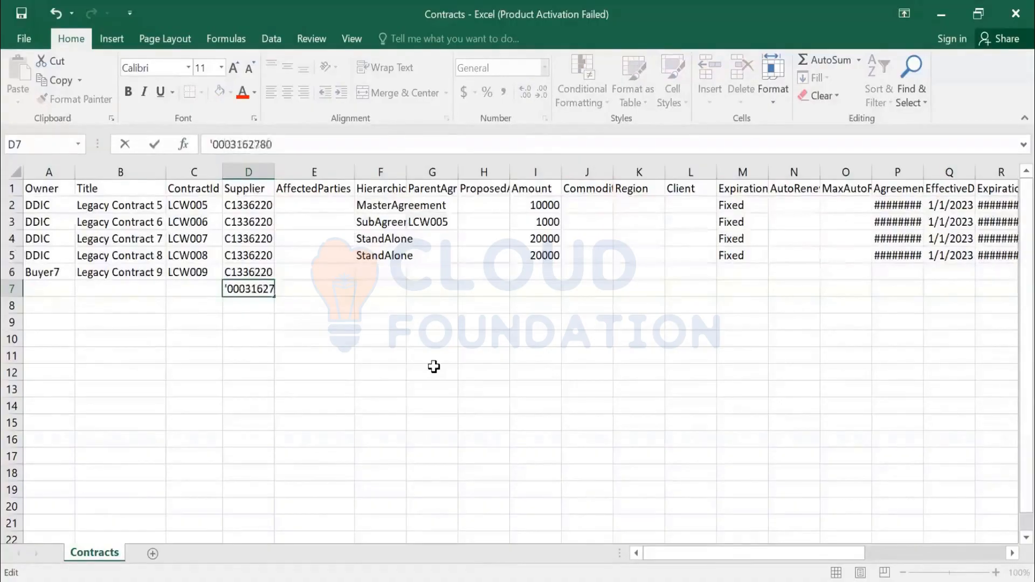
{"action": "key", "text": "Return"}
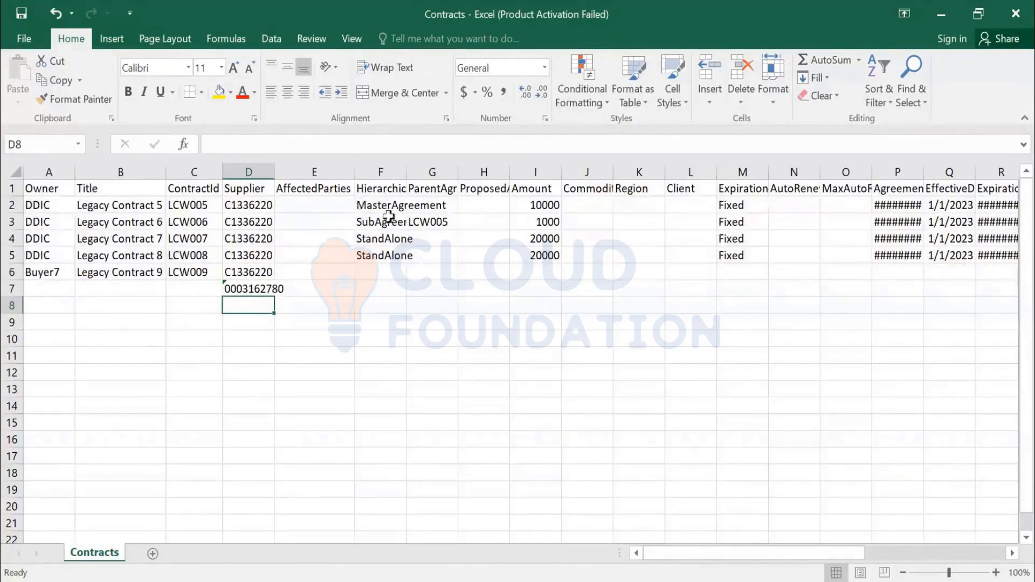
{"action": "left_click", "coordinate": [240, 289]}
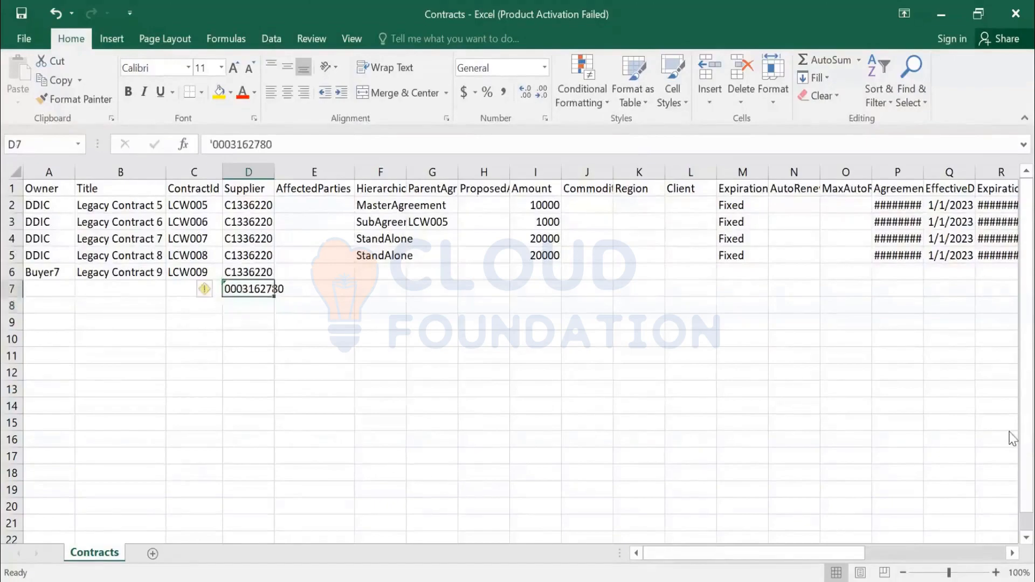
{"action": "key", "text": "Delete"}
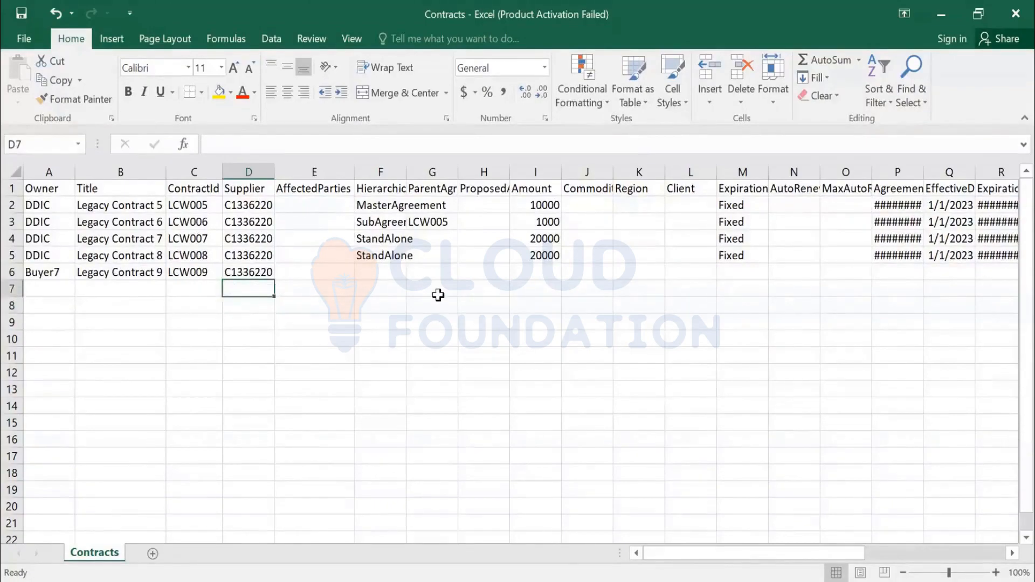
Step: Widen the HierarchicalType column to fit, and fill then clear the new contract's hierarchical type
{"action": "left_click", "coordinate": [373, 267]}
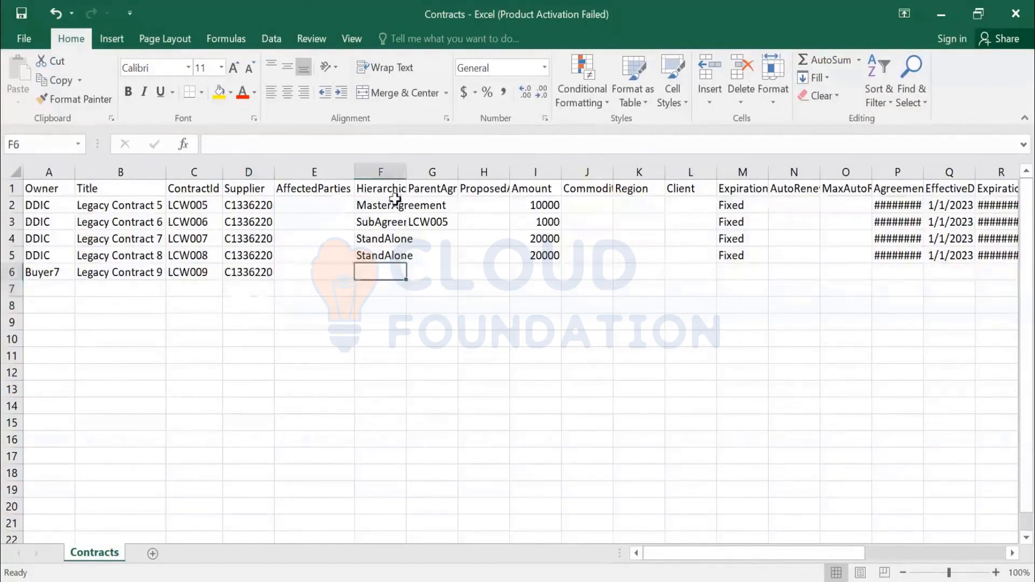
{"action": "double_click", "coordinate": [406, 170]}
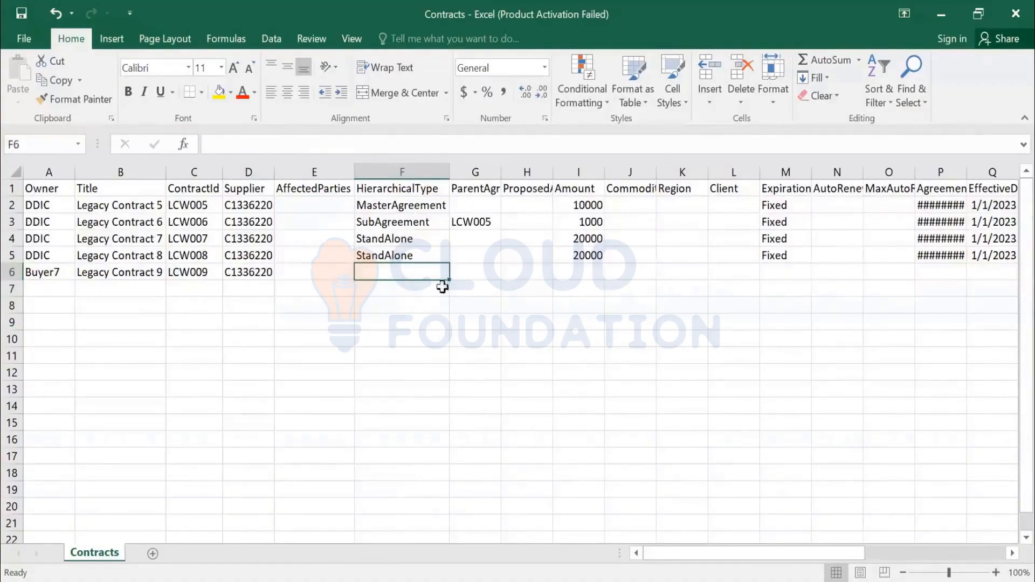
{"action": "key", "text": "ctrl+d"}
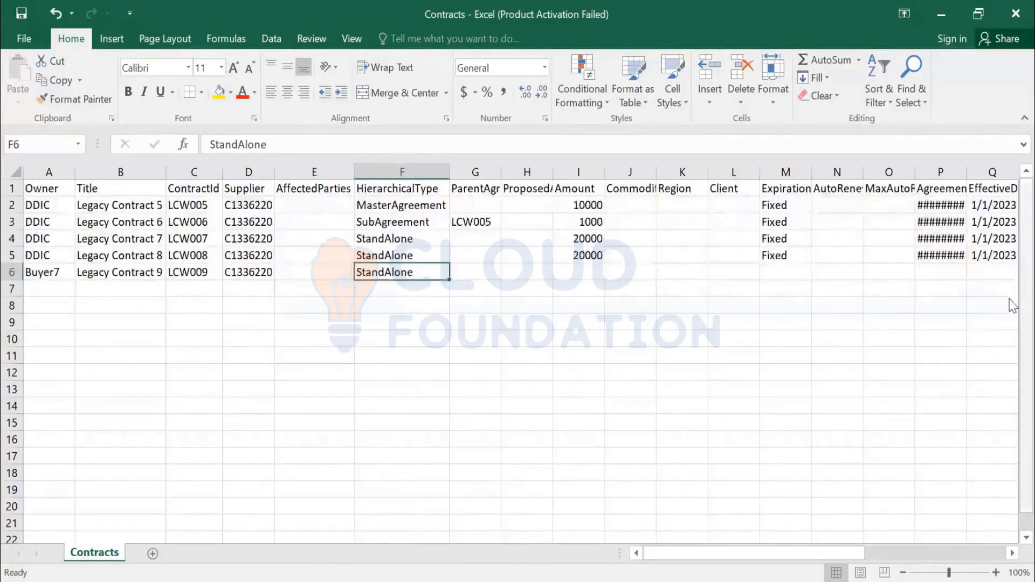
{"action": "key", "text": "Delete"}
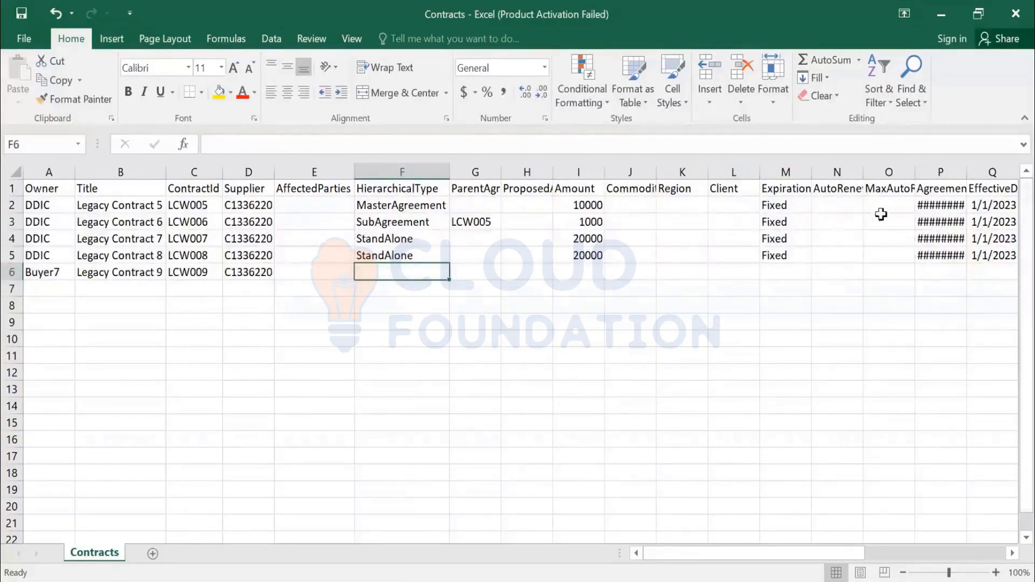
Step: Examine the hierarchical types and parent agreement of the existing contract rows
{"action": "left_click", "coordinate": [476, 226]}
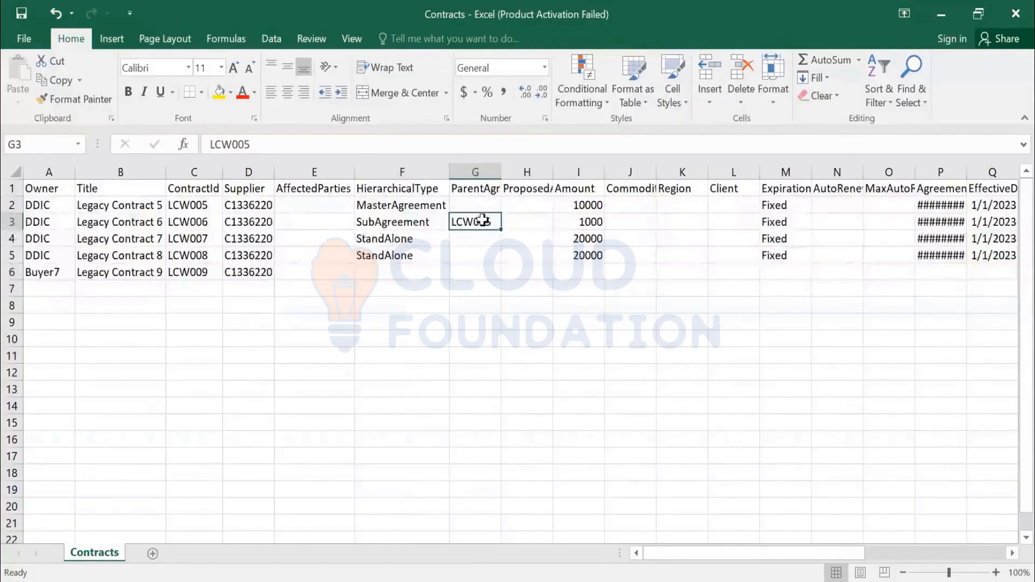
{"action": "left_click", "coordinate": [12, 205]}
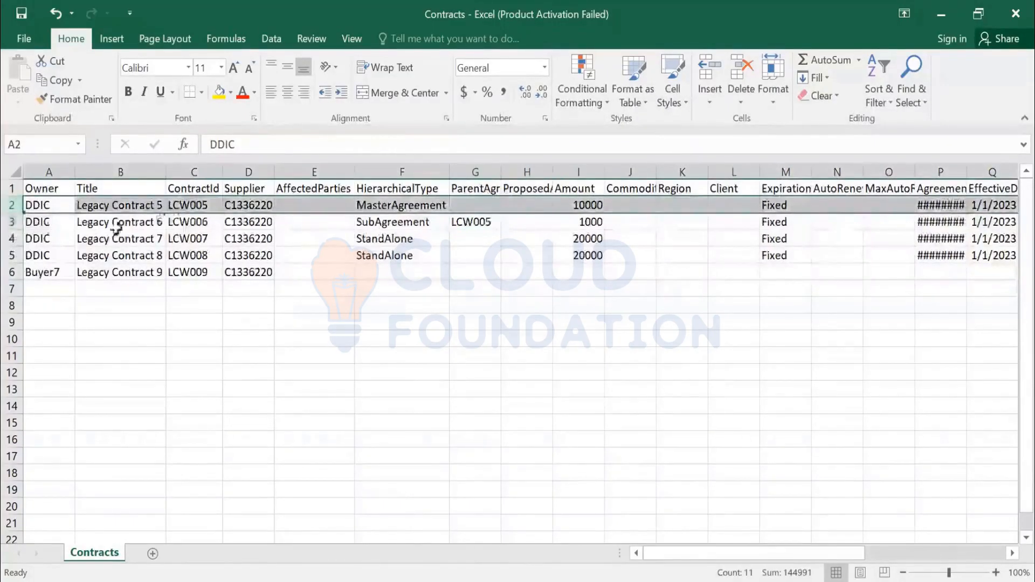
{"action": "left_click", "coordinate": [12, 221]}
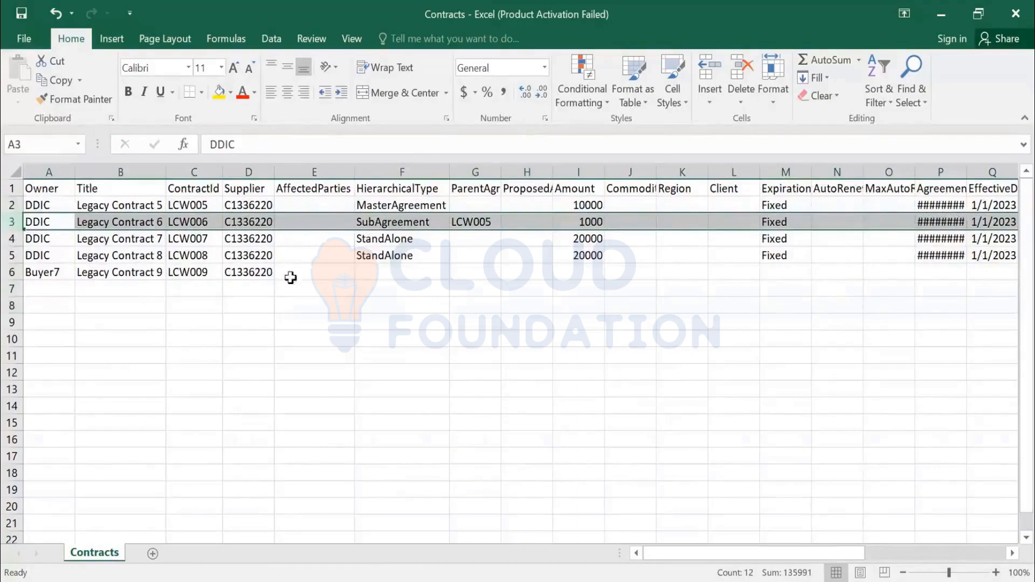
{"action": "left_click", "coordinate": [383, 204]}
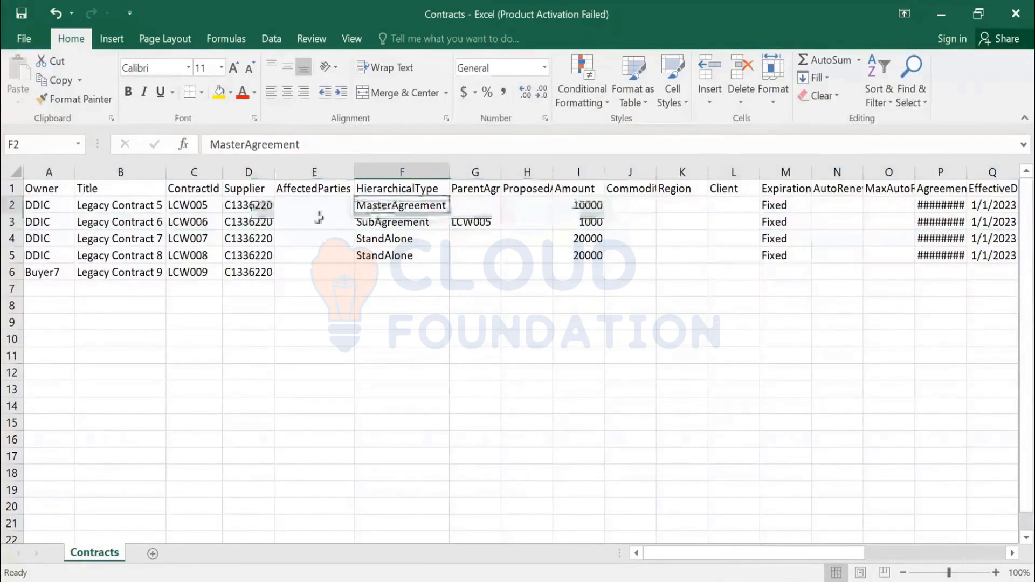
{"action": "left_click", "coordinate": [13, 205]}
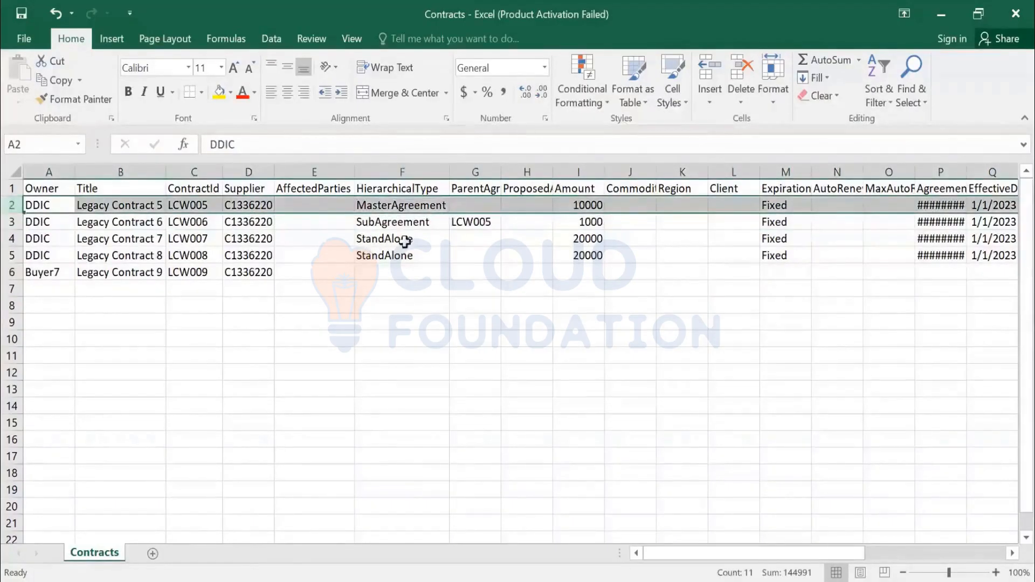
{"action": "left_click", "coordinate": [472, 223]}
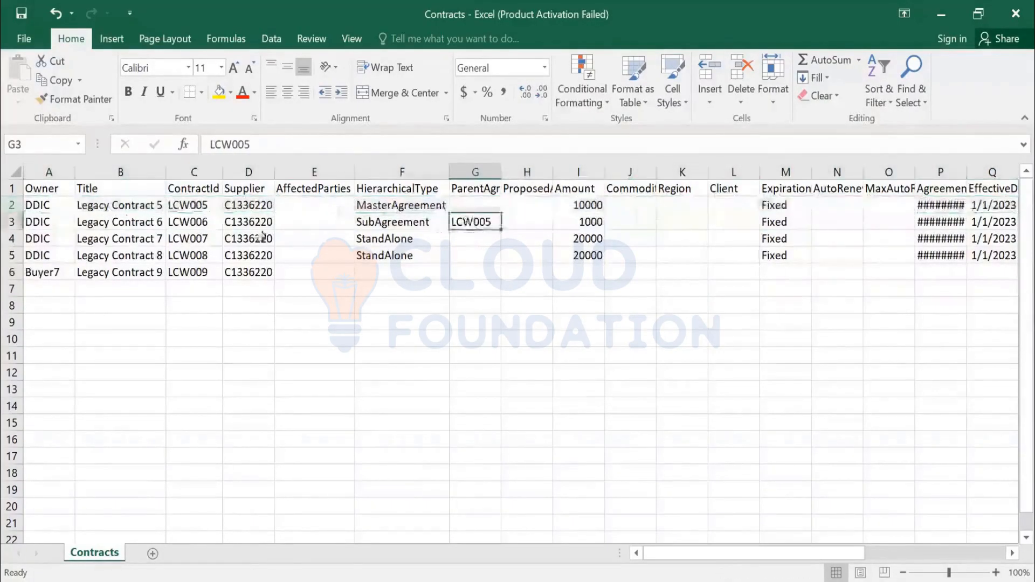
Step: Fill StandAlone down into the new contract's HierarchicalType cell
{"action": "left_click", "coordinate": [12, 206]}
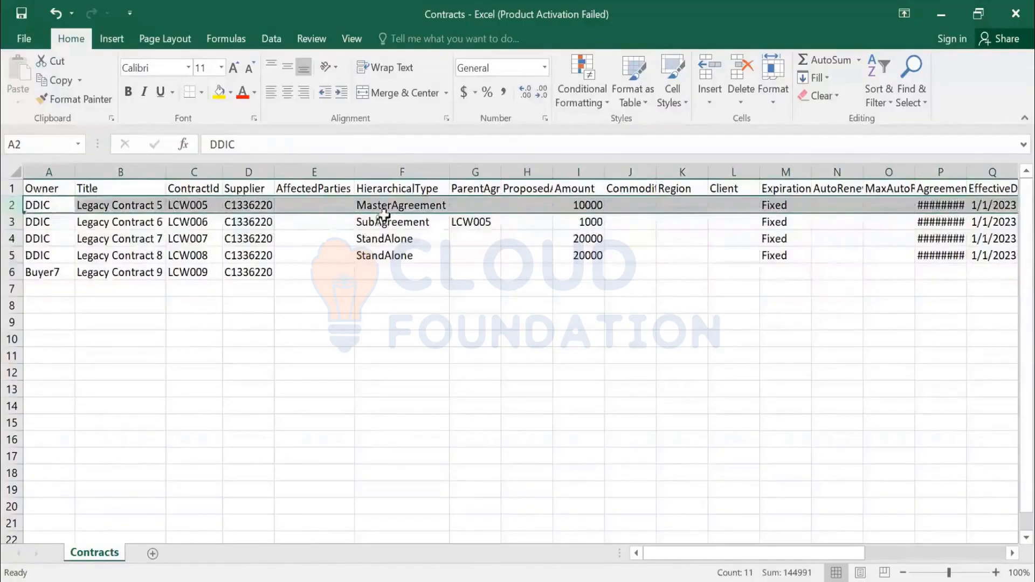
{"action": "left_click", "coordinate": [399, 272]}
{"action": "key", "text": "ctrl+d"}
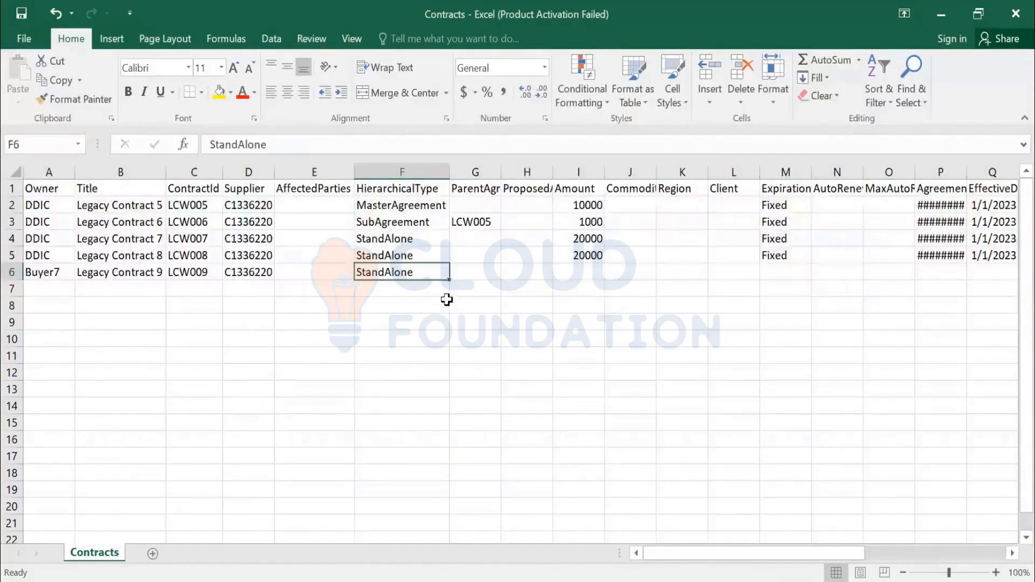
Step: Enter 10000 as the new contract's Amount
{"action": "key", "text": "Right"}
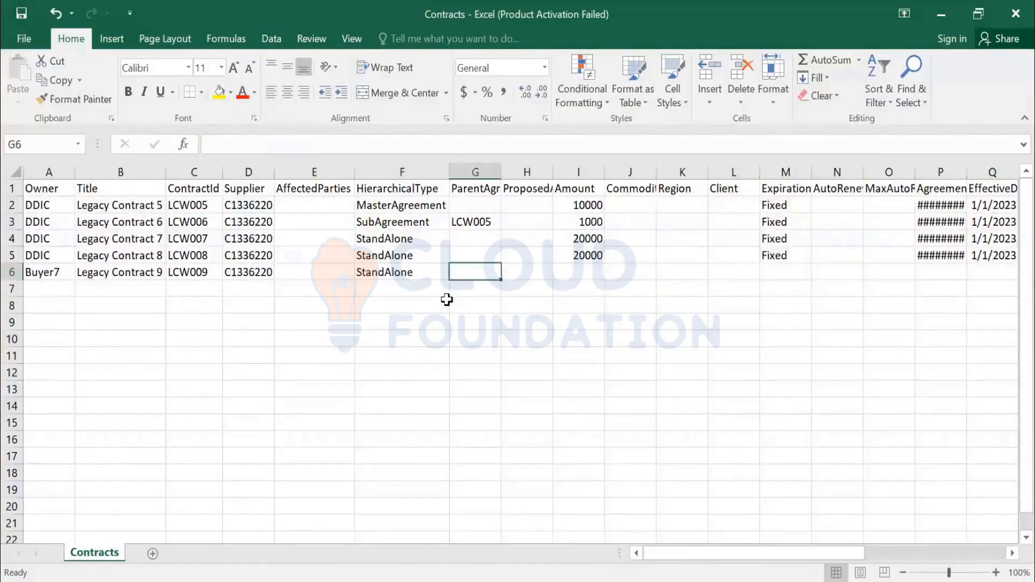
{"action": "left_click", "coordinate": [423, 206]}
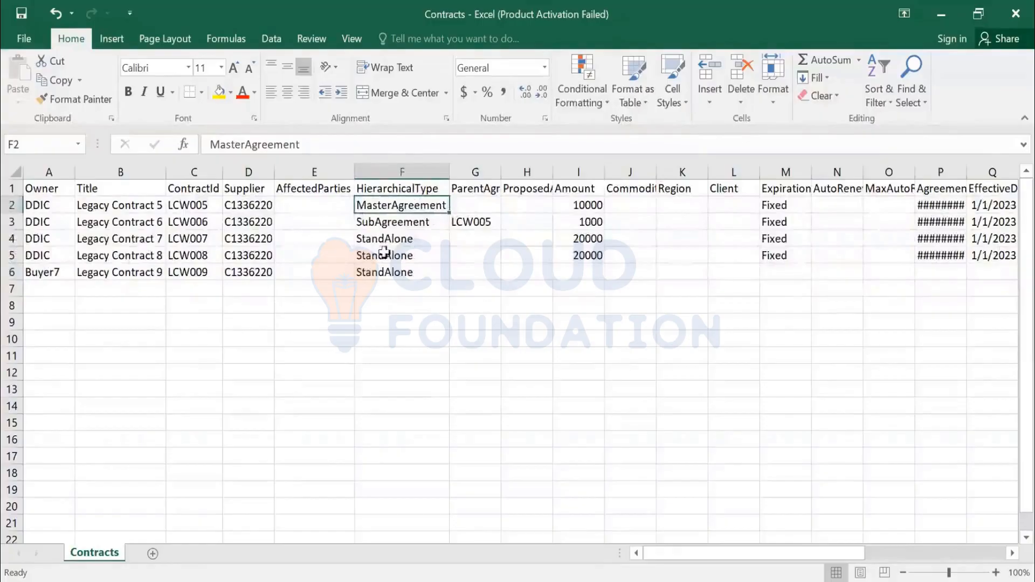
{"action": "left_click", "coordinate": [396, 223]}
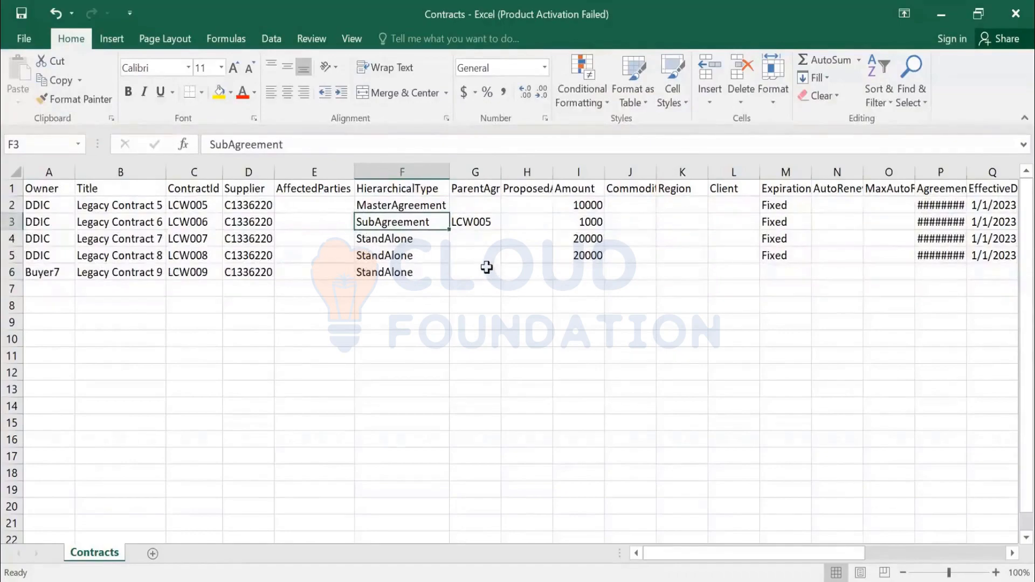
{"action": "key", "text": "Down"}
{"action": "key", "text": "Down"}
{"action": "key", "text": "Down"}
{"action": "key", "text": "Down"}
{"action": "key", "text": "Right"}
{"action": "key", "text": "Up"}
{"action": "key", "text": "Right"}
{"action": "key", "text": "Right"}
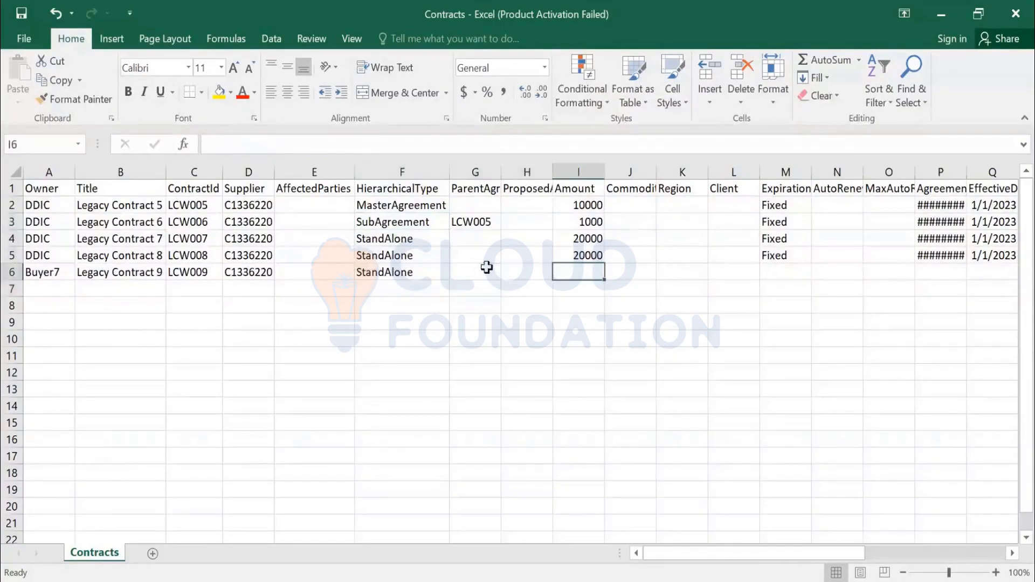
{"action": "type", "text": "10000"}
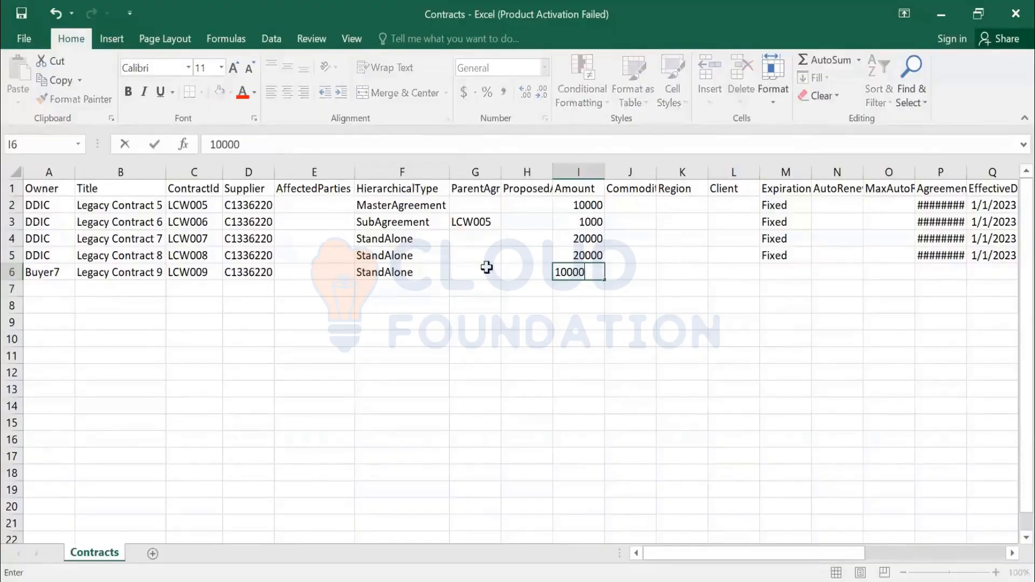
Step: Fill Fixed down into the new contract's ExpirationTermType cell
{"action": "key", "text": "Right"}
{"action": "key", "text": "Right"}
{"action": "key", "text": "Right"}
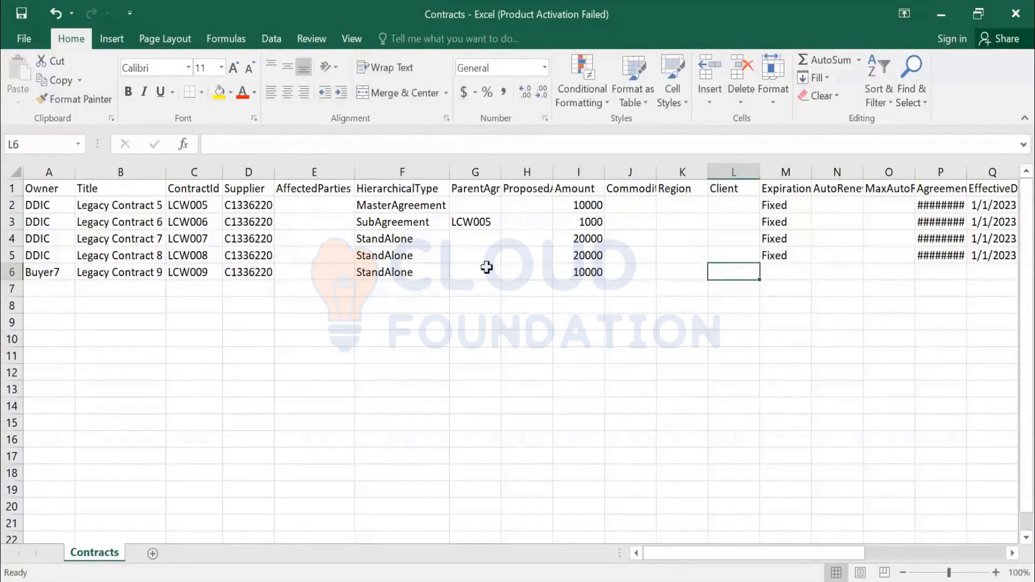
{"action": "key", "text": "Right"}
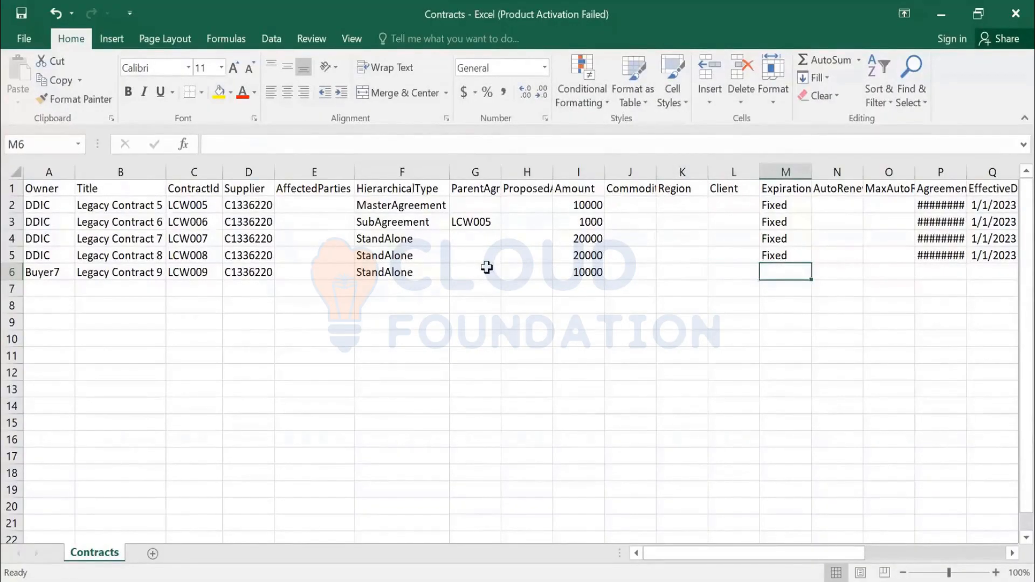
{"action": "key", "text": "ctrl+d"}
Step: Copy the agreement date 10/1/2022 down to the new contract and widen the AgreementDate column to fit
{"action": "key", "text": "Right"}
{"action": "key", "text": "Right"}
{"action": "key", "text": "Right"}
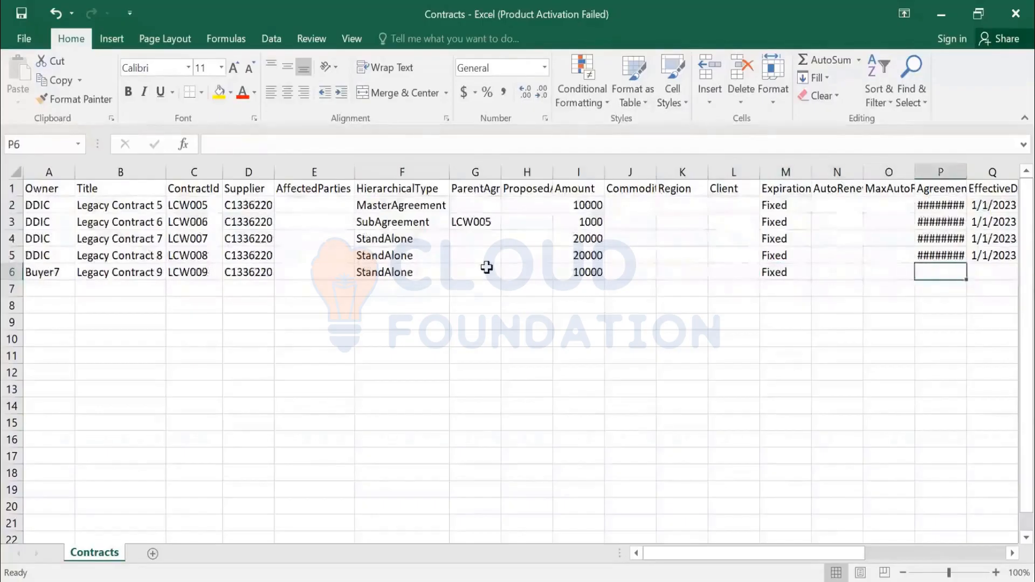
{"action": "key", "text": "ctrl+d"}
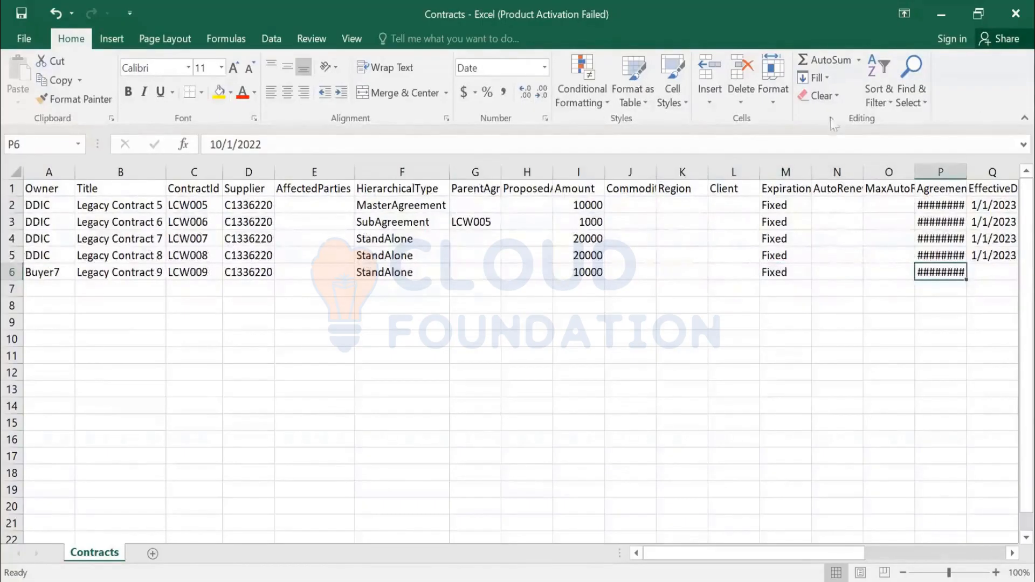
{"action": "double_click", "coordinate": [967, 173]}
Step: Copy the effective date 1/1/2023 down to the new contract and widen the EffectiveDate column to fit
{"action": "key", "text": "Right"}
{"action": "key", "text": "Right"}
{"action": "key", "text": "Right"}
{"action": "key", "text": "Right"}
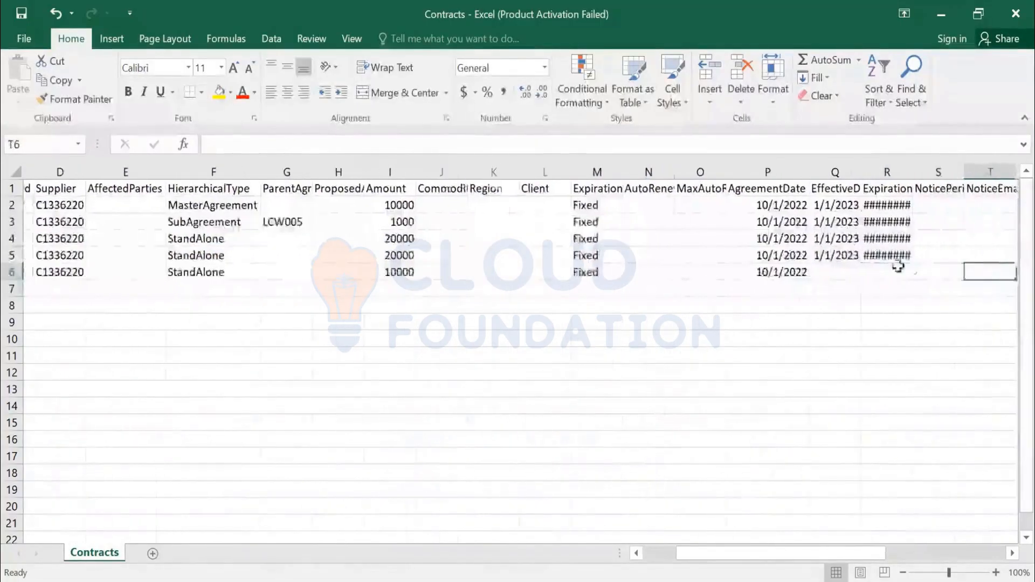
{"action": "left_click", "coordinate": [838, 277]}
{"action": "key", "text": "ctrl+d"}
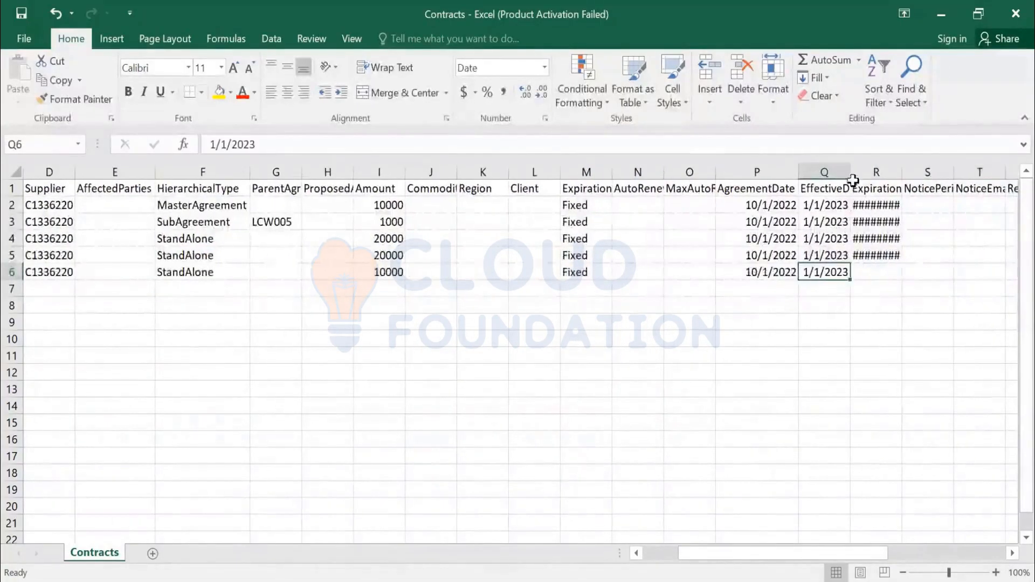
{"action": "double_click", "coordinate": [851, 172]}
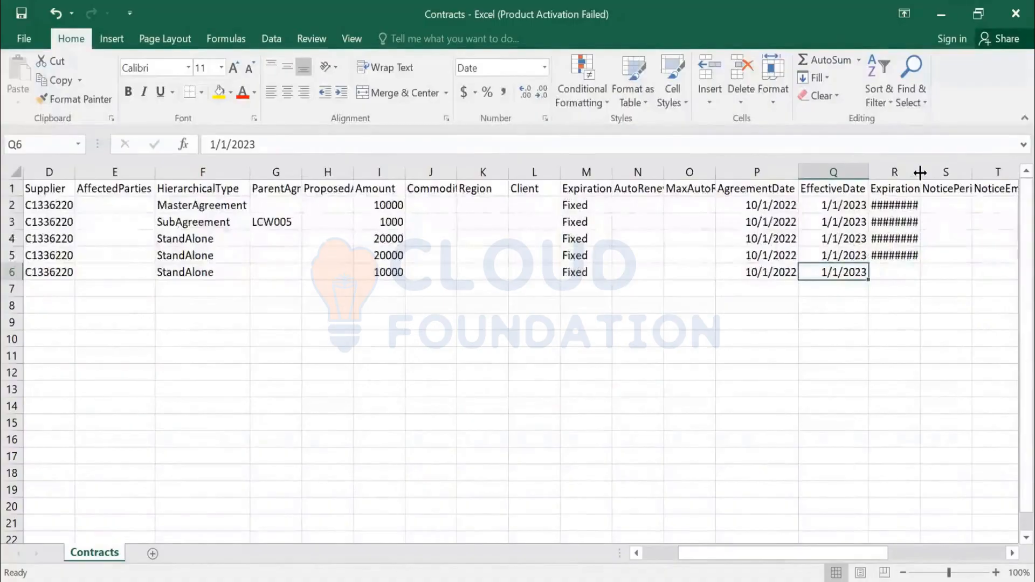
Step: Widen the ExpirationDate column and set the new contract's expiration date to 12/31/2023
{"action": "double_click", "coordinate": [921, 172]}
{"action": "left_click", "coordinate": [902, 264]}
{"action": "key", "text": "ctrl+d"}
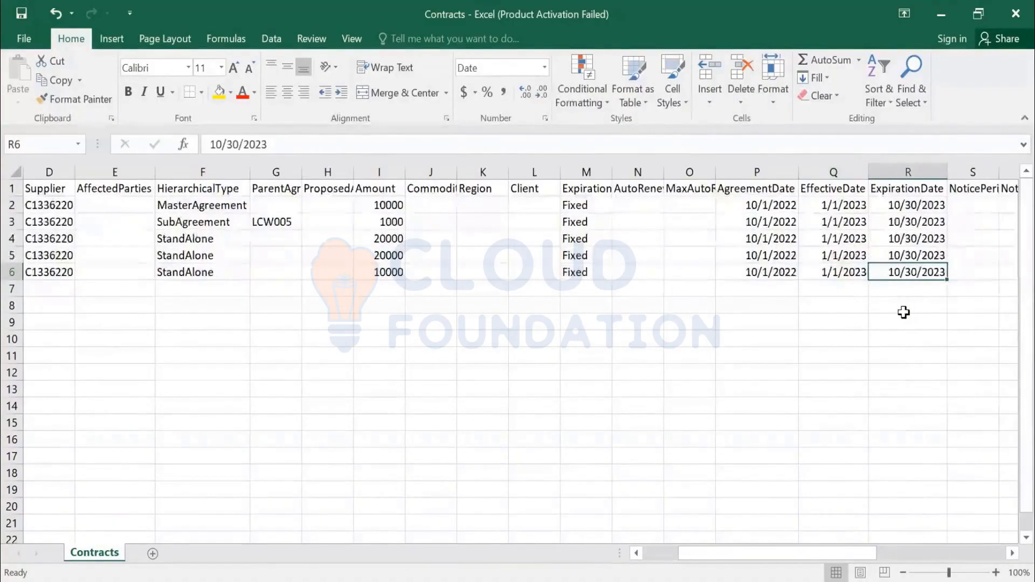
{"action": "left_click", "coordinate": [218, 142]}
{"action": "key", "text": "BackSpace"}
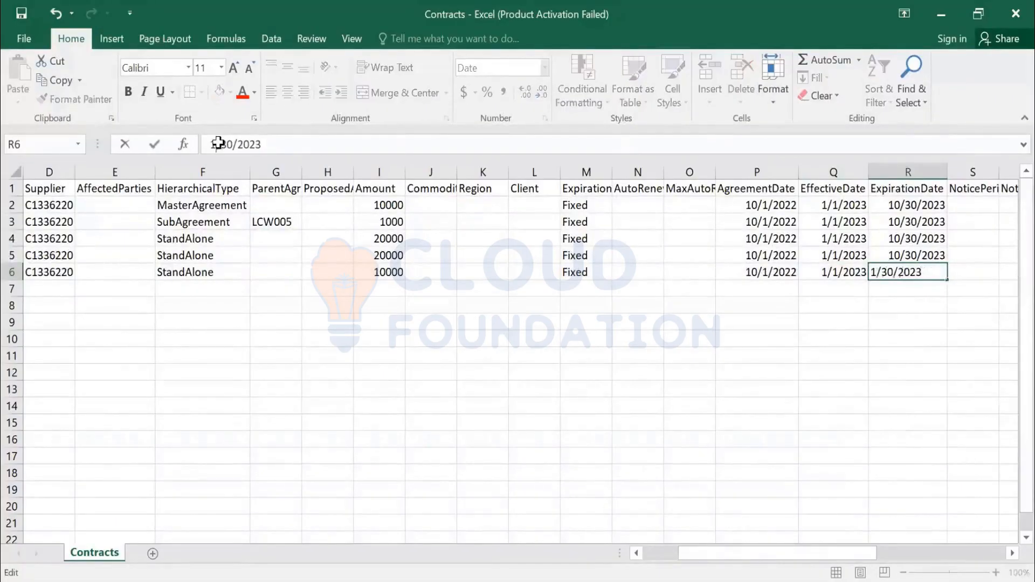
{"action": "type", "text": "2"}
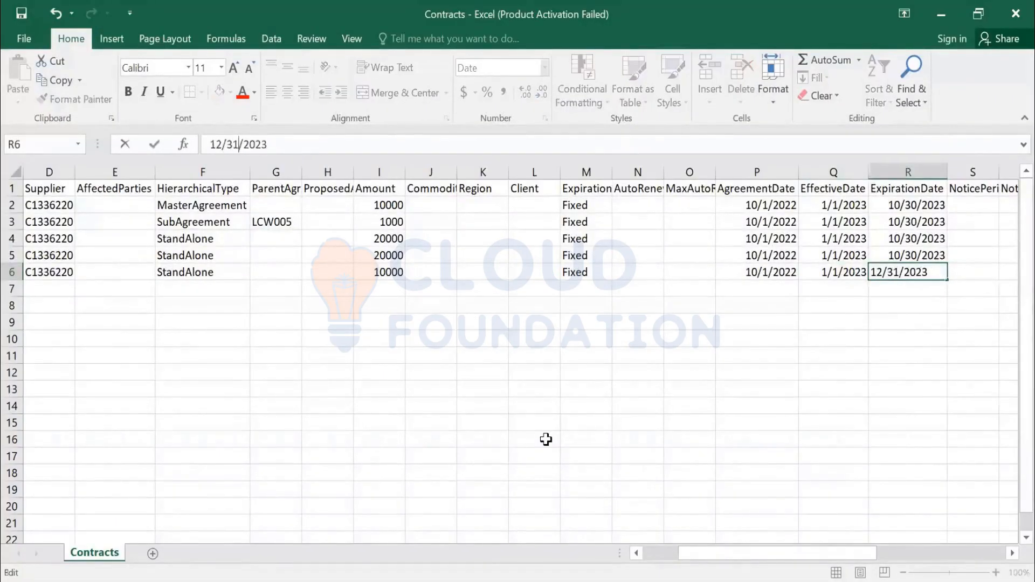
{"action": "key", "text": "Tab"}
{"action": "key", "text": "Tab"}
{"action": "key", "text": "Tab"}
{"action": "key", "text": "Tab"}
{"action": "key", "text": "Tab"}
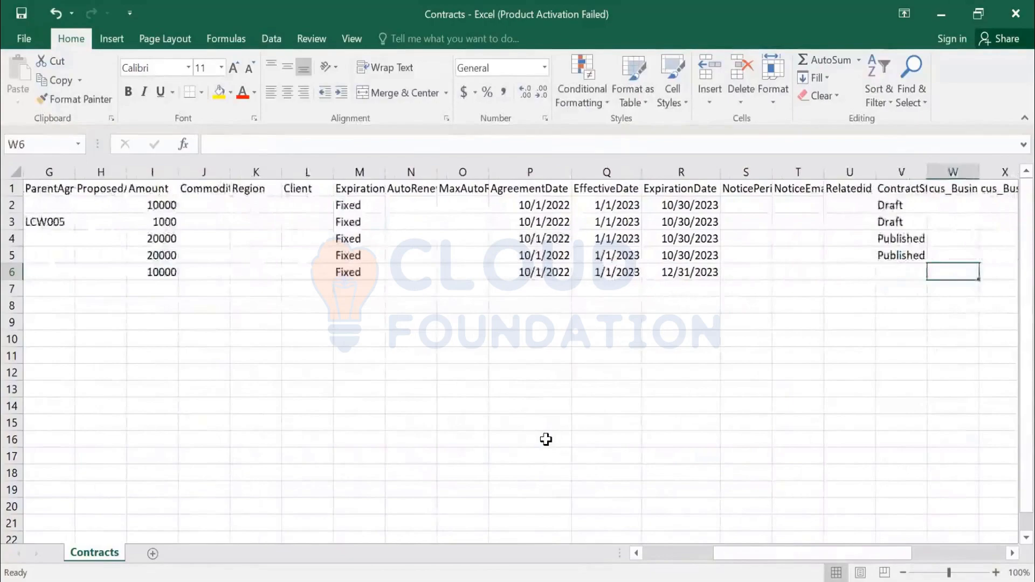
Step: Set the new contract's ContractStatus to Published
{"action": "key", "text": "Left"}
{"action": "type", "text": "Published"}
{"action": "key", "text": "Tab"}
{"action": "key", "text": "Tab"}
{"action": "key", "text": "Tab"}
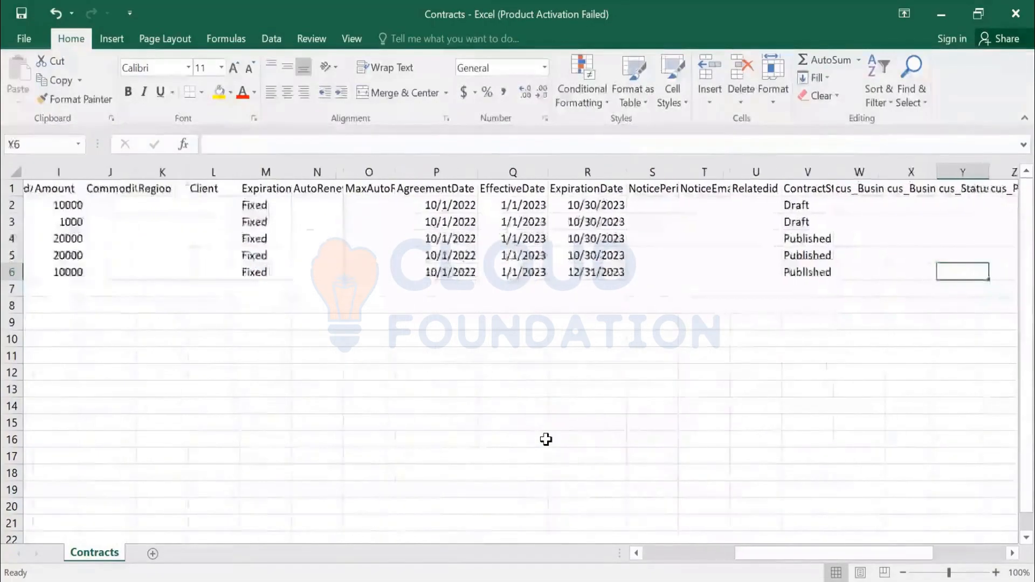
Step: Examine the custom columns at the end of the contract rows, such as cus_AgreementType and cus_BusinessCustomer
{"action": "key", "text": "Tab"}
{"action": "key", "text": "Tab"}
{"action": "key", "text": "Tab"}
{"action": "key", "text": "Tab"}
{"action": "key", "text": "Tab"}
{"action": "key", "text": "Tab"}
{"action": "key", "text": "Tab"}
{"action": "key", "text": "Tab"}
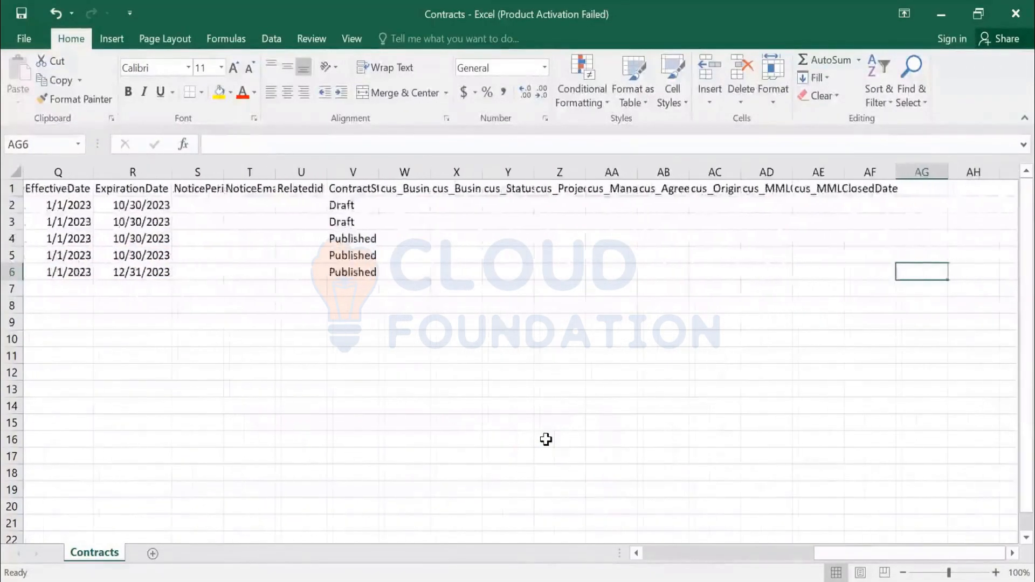
{"action": "key", "text": "Left"}
{"action": "key", "text": "Up"}
{"action": "key", "text": "Up"}
{"action": "key", "text": "Up"}
{"action": "key", "text": "Up"}
{"action": "key", "text": "Up"}
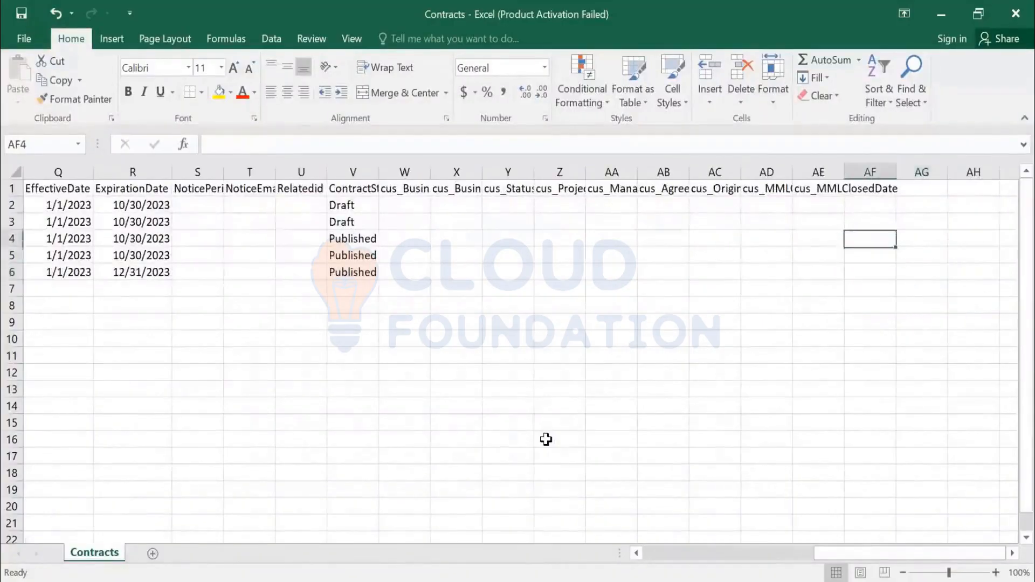
{"action": "key", "text": "Left"}
{"action": "key", "text": "Left"}
{"action": "key", "text": "Left"}
{"action": "key", "text": "Left"}
{"action": "key", "text": "Left"}
{"action": "key", "text": "Left"}
{"action": "key", "text": "Left"}
{"action": "key", "text": "Left"}
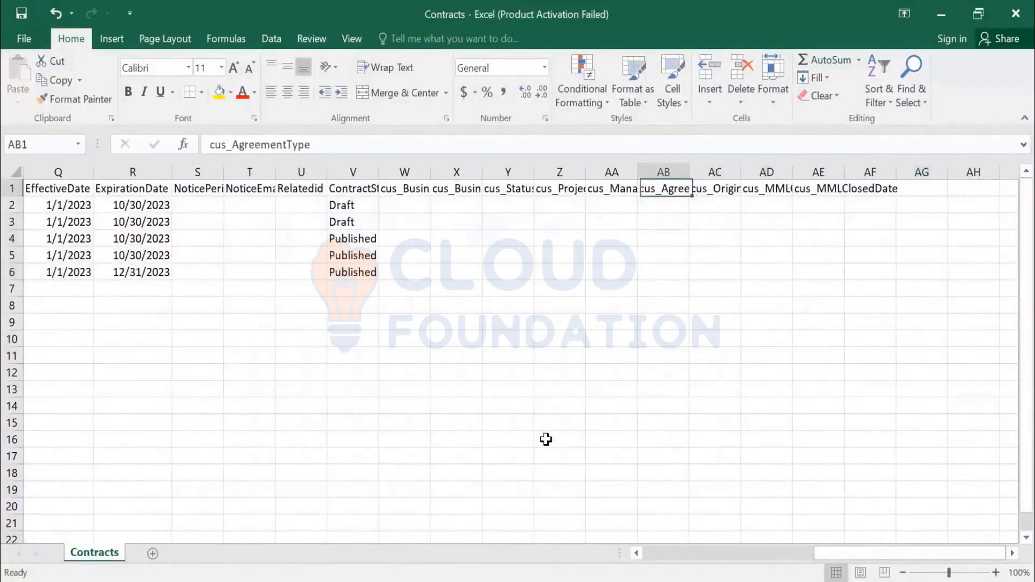
{"action": "key", "text": "Left"}
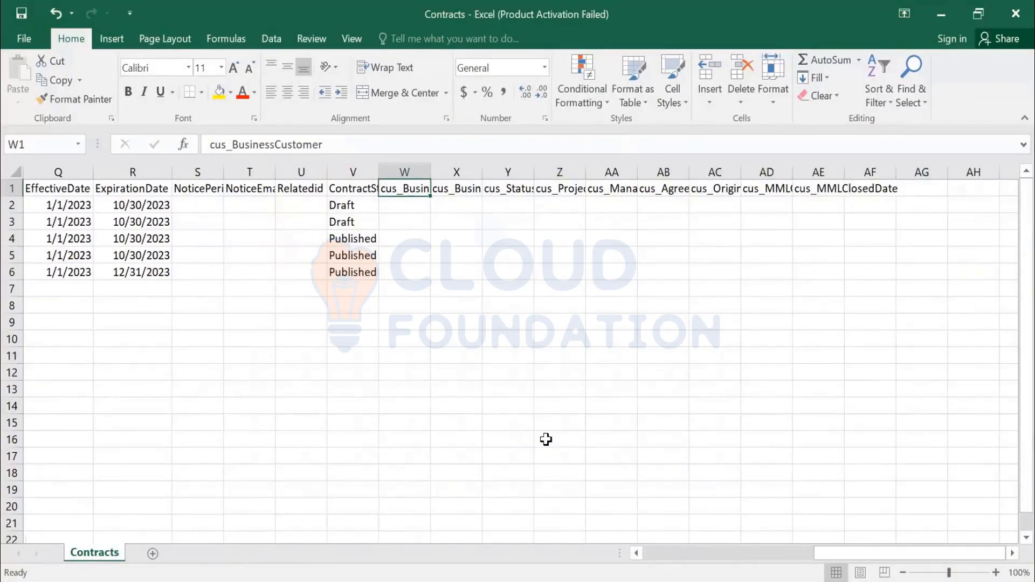
{"action": "key", "text": "Down"}
{"action": "key", "text": "Down"}
{"action": "key", "text": "Down"}
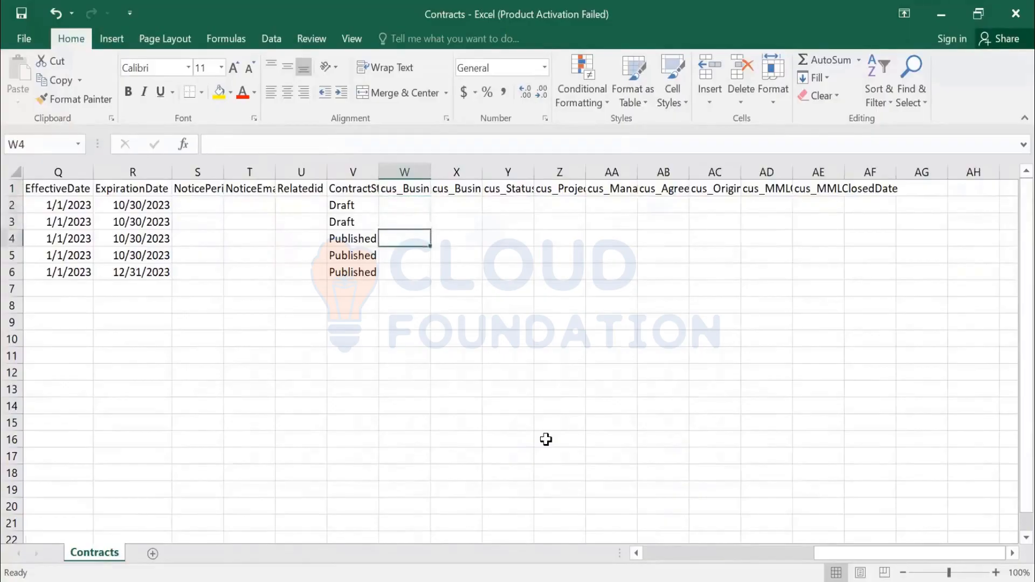
{"action": "key", "text": "Left"}
{"action": "key", "text": "Left"}
{"action": "key", "text": "Left"}
{"action": "key", "text": "Left"}
{"action": "key", "text": "Left"}
{"action": "key", "text": "Left"}
{"action": "key", "text": "Left"}
{"action": "key", "text": "Left"}
{"action": "key", "text": "Left"}
{"action": "key", "text": "Left"}
{"action": "key", "text": "Left"}
{"action": "key", "text": "Left"}
{"action": "key", "text": "Left"}
{"action": "key", "text": "Left"}
{"action": "key", "text": "Left"}
{"action": "key", "text": "Left"}
{"action": "key", "text": "Left"}
{"action": "key", "text": "Left"}
{"action": "key", "text": "Left"}
{"action": "key", "text": "Left"}
{"action": "key", "text": "Left"}
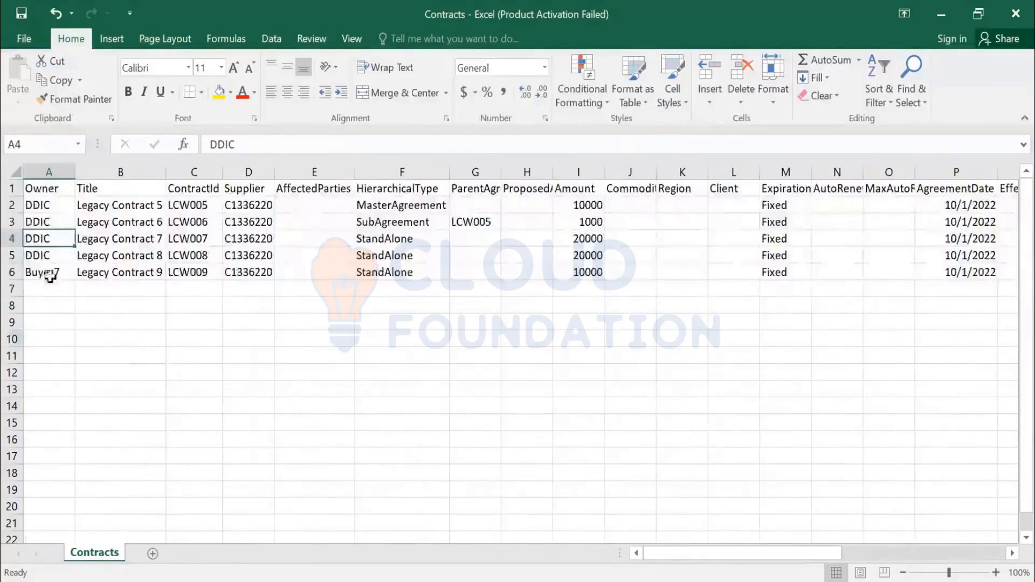
Step: Examine the Owner, ContractId, Supplier, EffectiveDate and ExpirationTermType columns of all contract rows
{"action": "left_click", "coordinate": [50, 172]}
{"action": "left_click", "coordinate": [195, 172]}
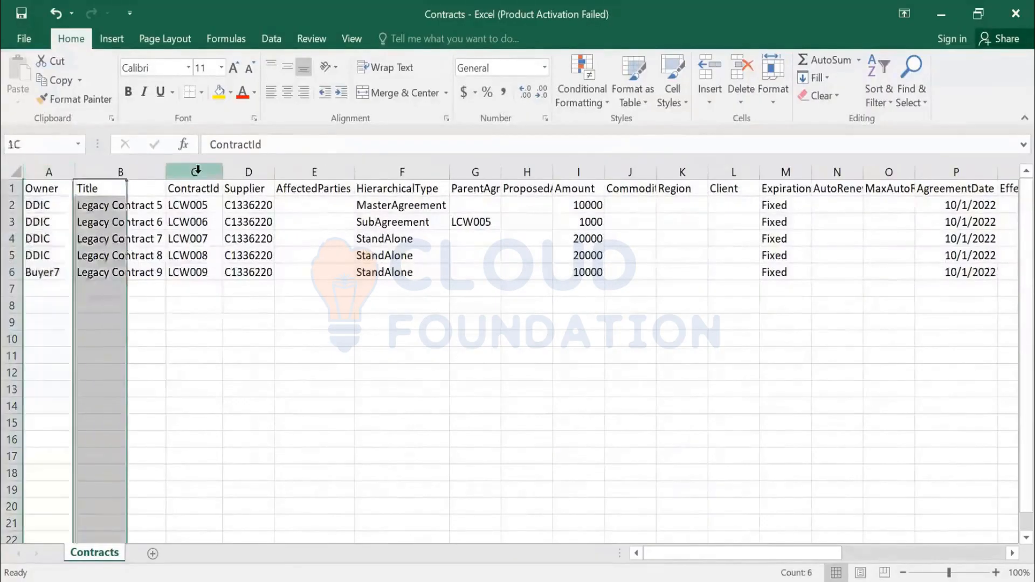
{"action": "left_click", "coordinate": [250, 173]}
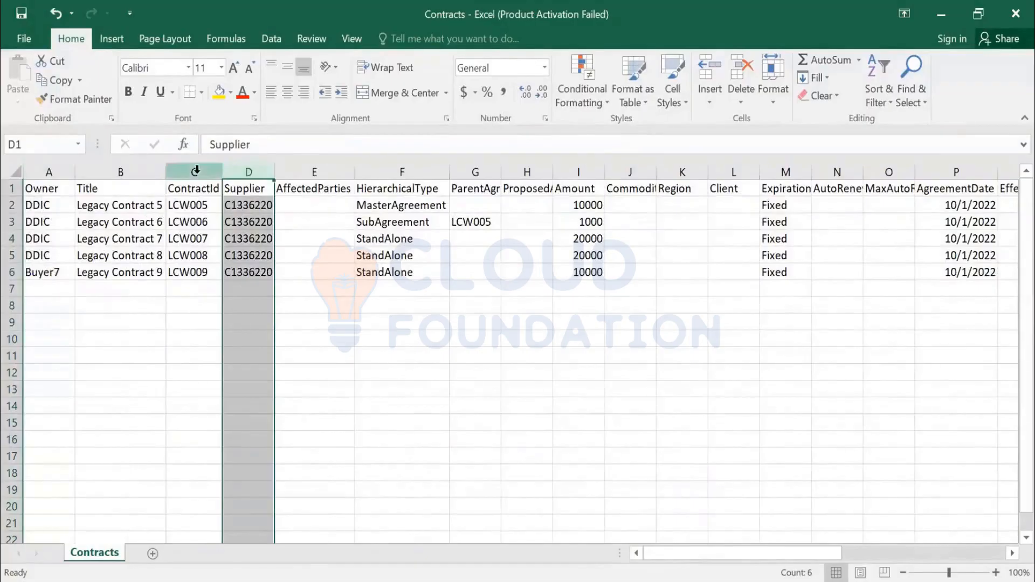
{"action": "left_click", "coordinate": [51, 170]}
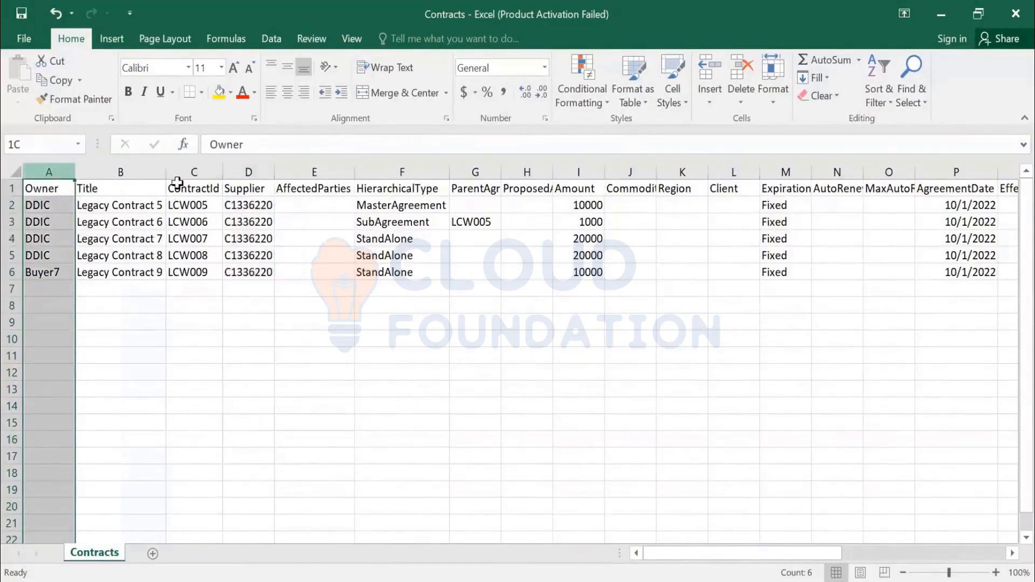
{"action": "left_click_drag", "start_coordinate": [839, 555], "coordinate": [944, 541]}
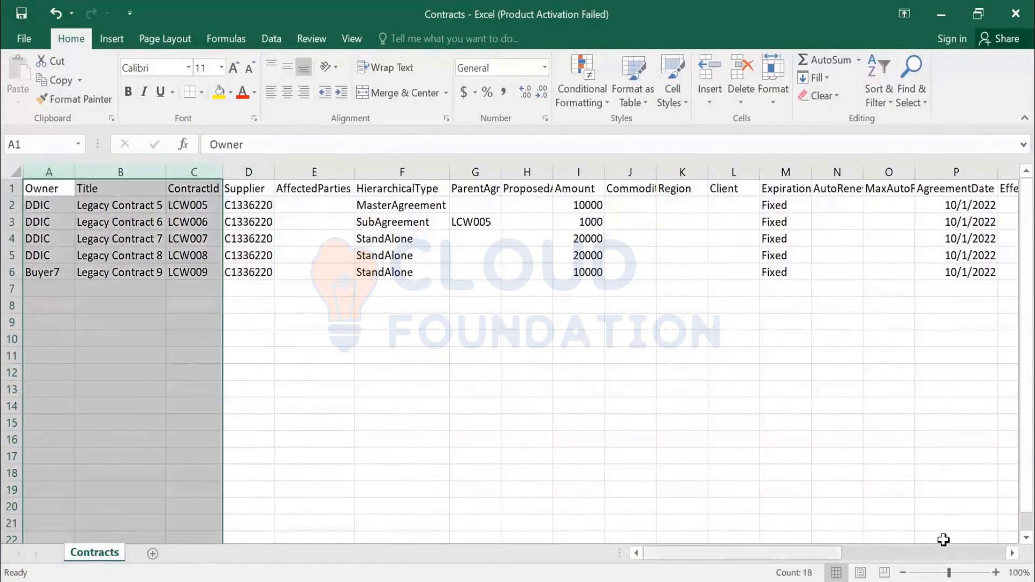
{"action": "left_click", "coordinate": [401, 169]}
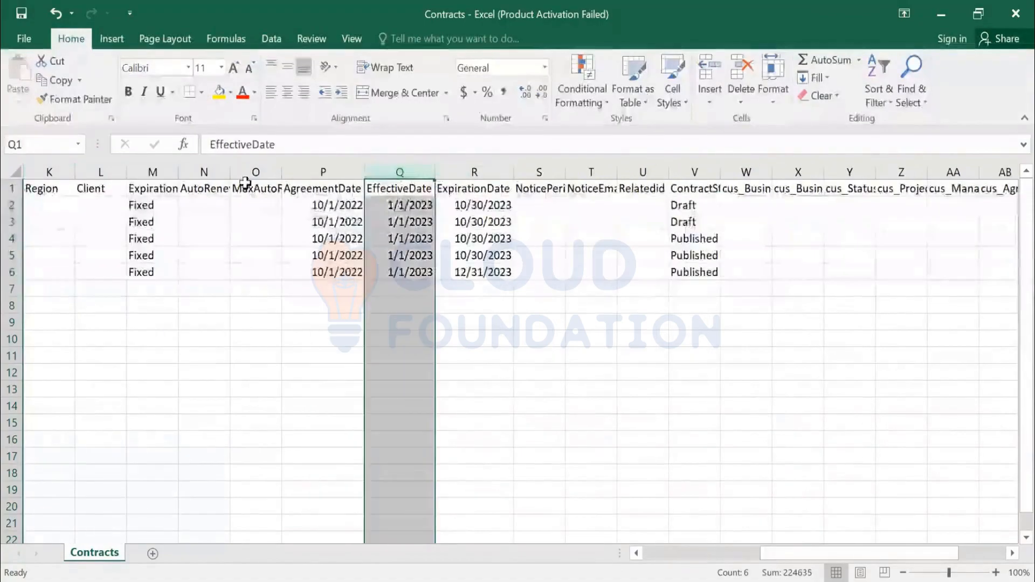
{"action": "left_click", "coordinate": [144, 171]}
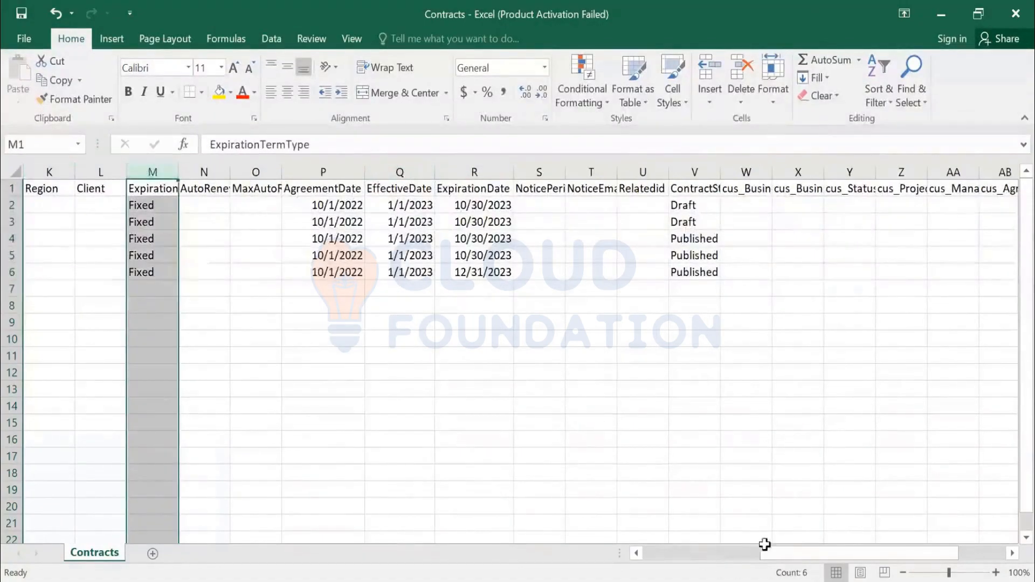
{"action": "left_click", "coordinate": [667, 551]}
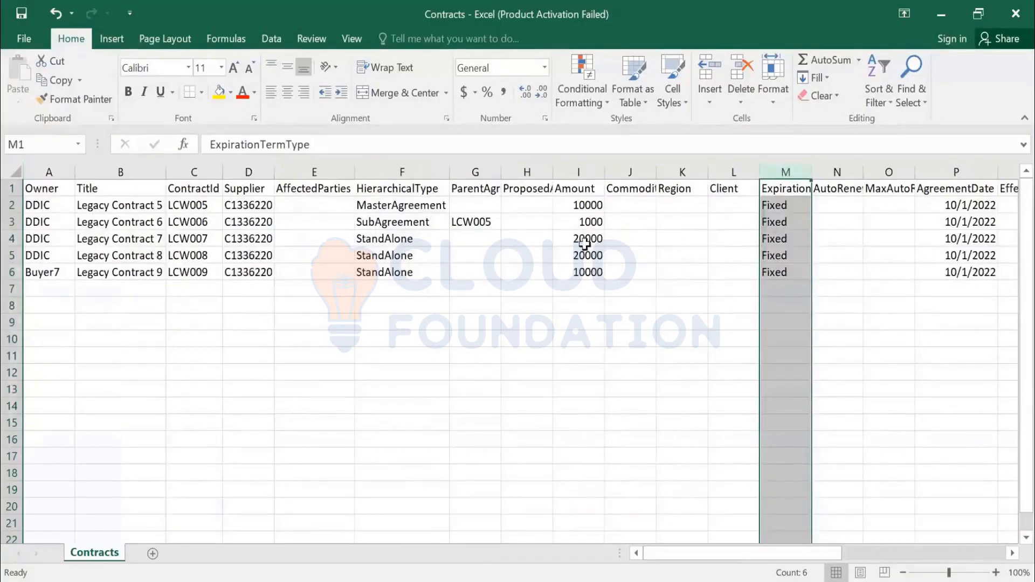
{"action": "left_click", "coordinate": [635, 255]}
{"action": "left_click", "coordinate": [12, 204]}
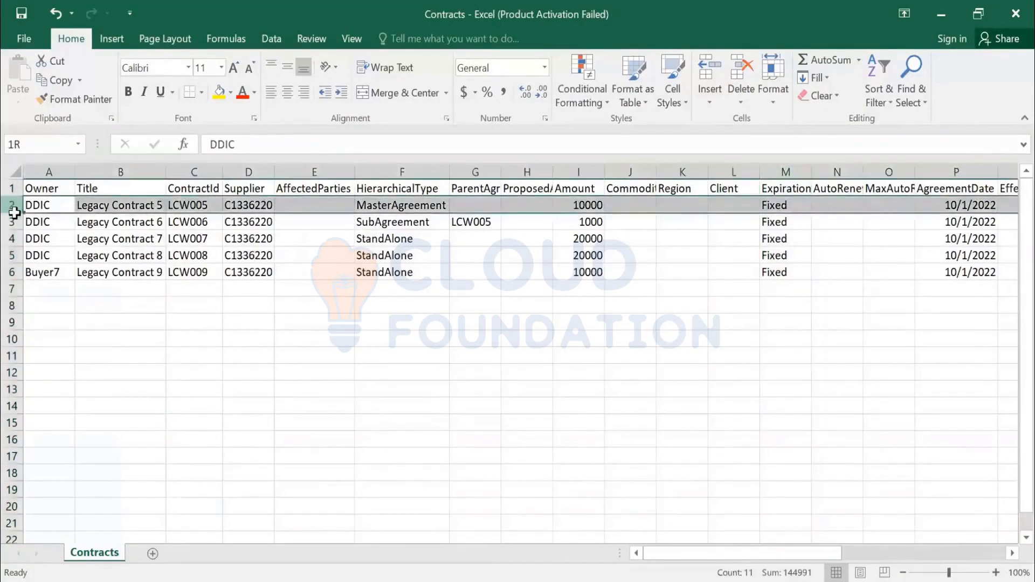
Step: Undo the last edit to the new contract's Owner cell
{"action": "left_click", "coordinate": [32, 273]}
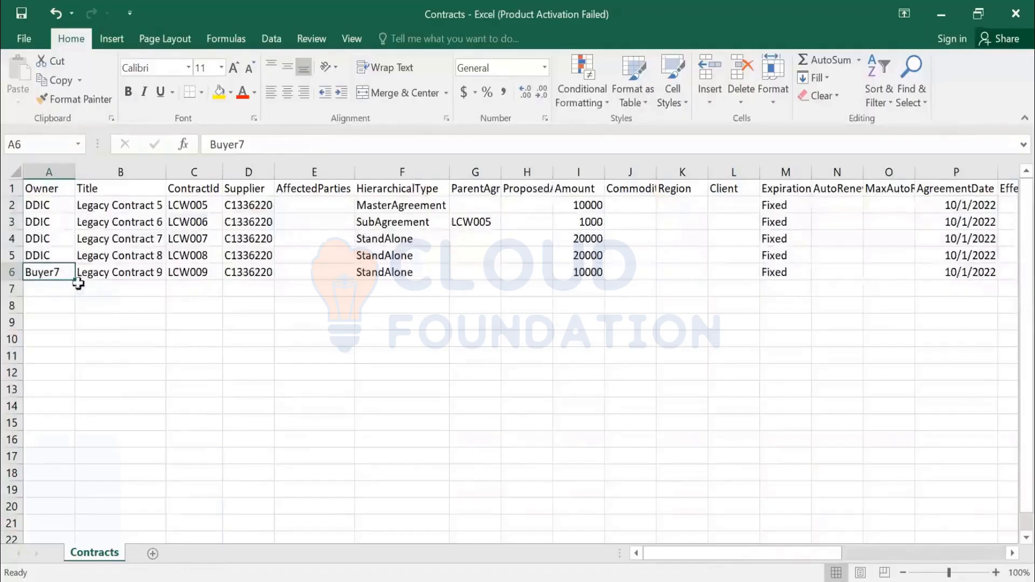
{"action": "key", "text": "ctrl+z"}
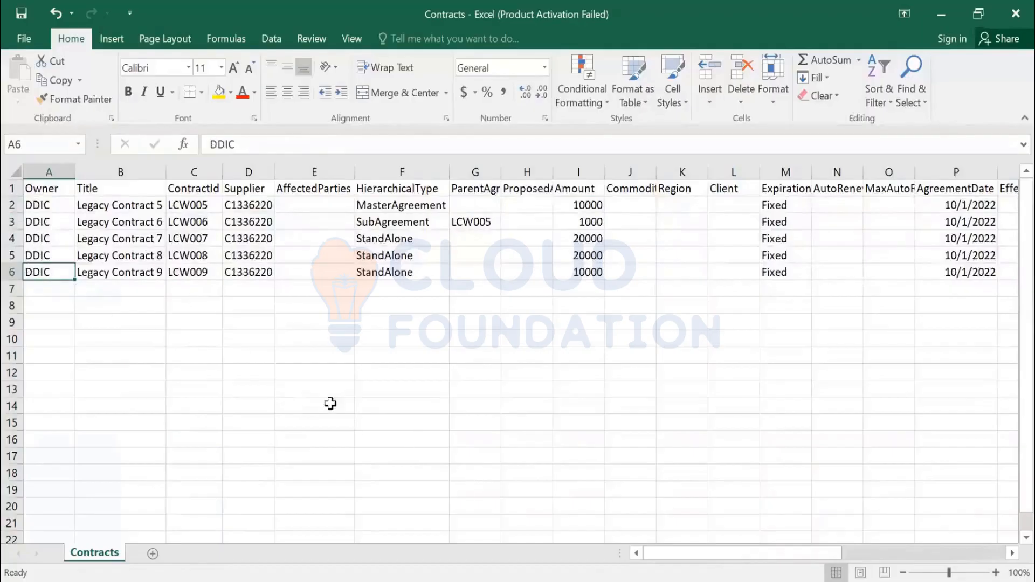
Step: Search Contract Workspace (Procurement) projects in Ariba's Contracts area for LCW
{"action": "left_click", "coordinate": [209, 271]}
{"action": "left_click_drag", "start_coordinate": [264, 144], "coordinate": [150, 149]}
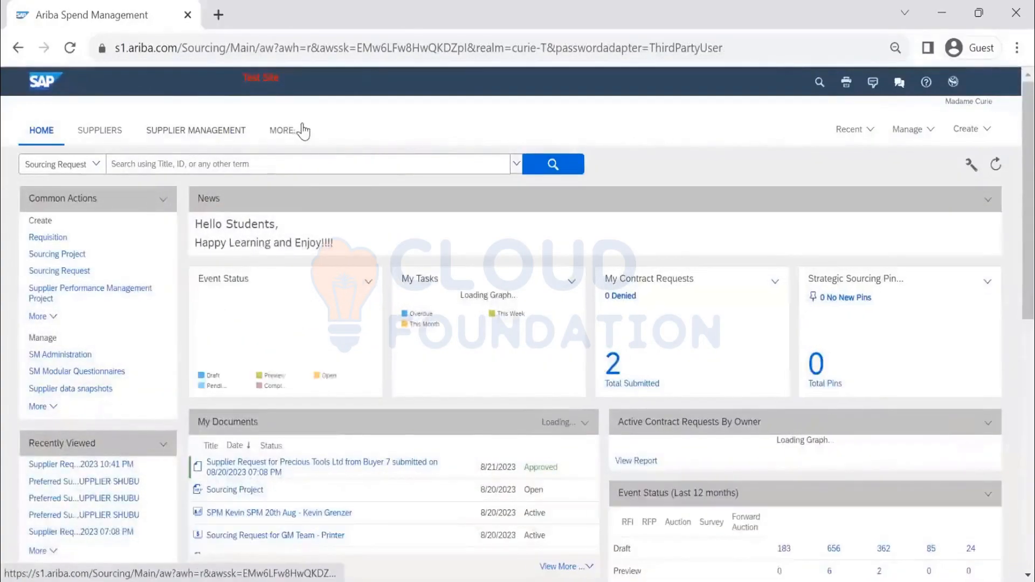
{"action": "left_click", "coordinate": [298, 131]}
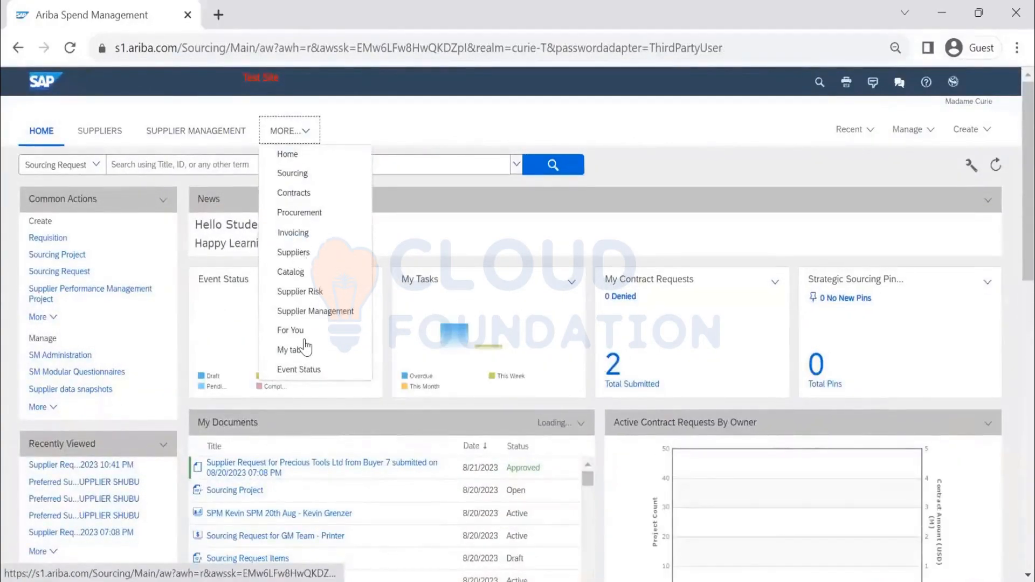
{"action": "left_click", "coordinate": [295, 193]}
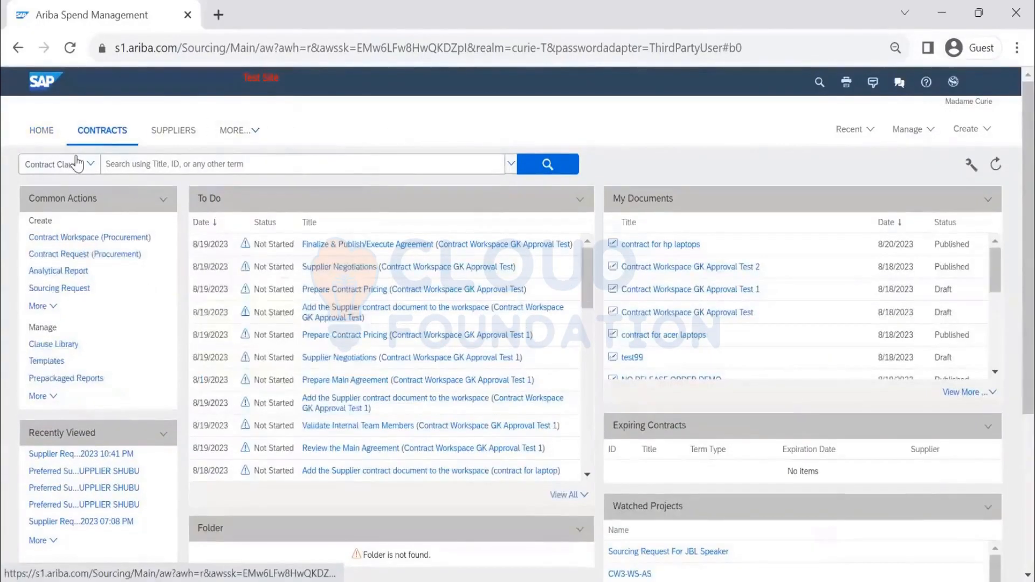
{"action": "left_click", "coordinate": [76, 164]}
{"action": "left_click", "coordinate": [122, 422]}
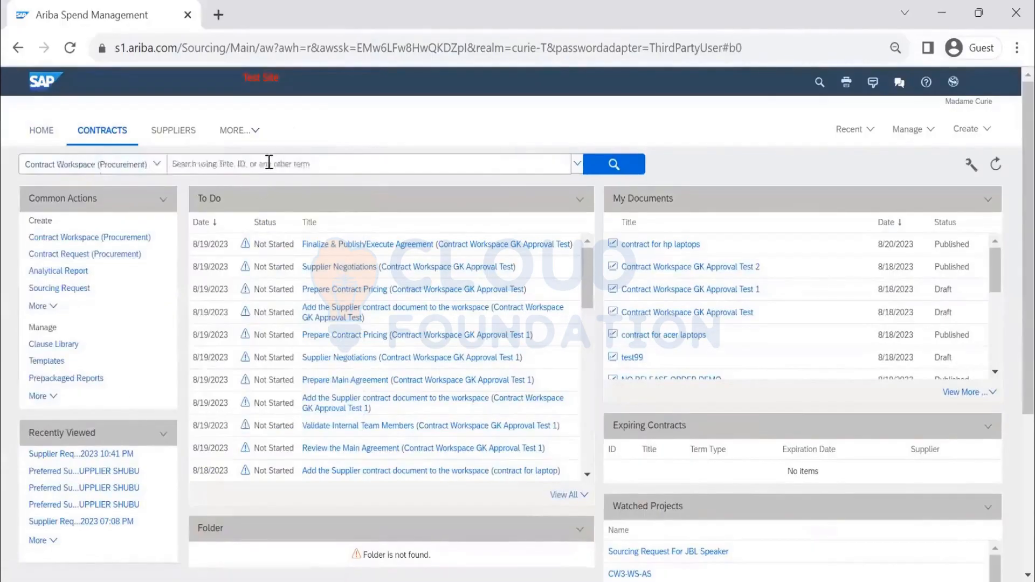
{"action": "left_click", "coordinate": [629, 161]}
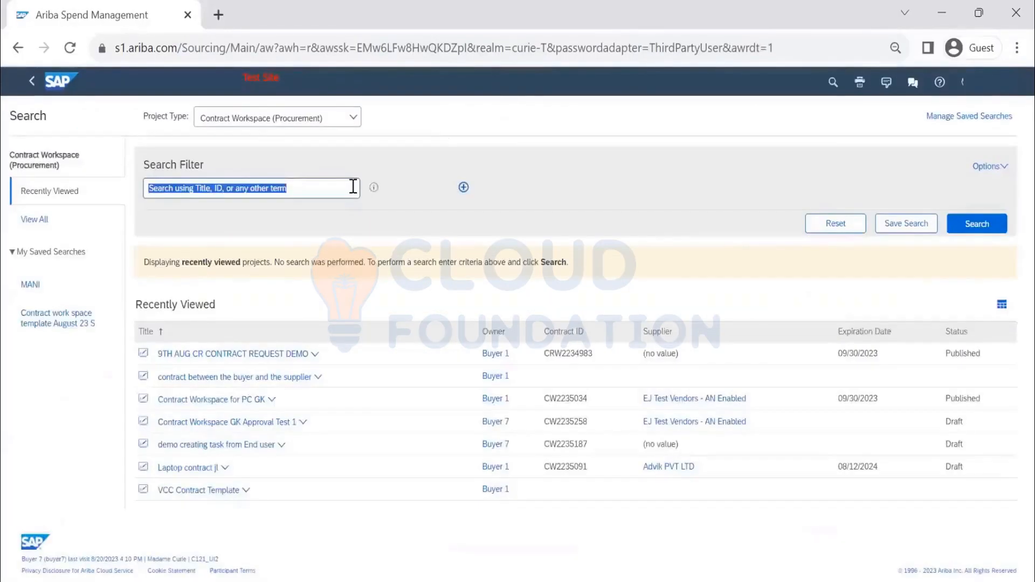
{"action": "type", "text": "4"}
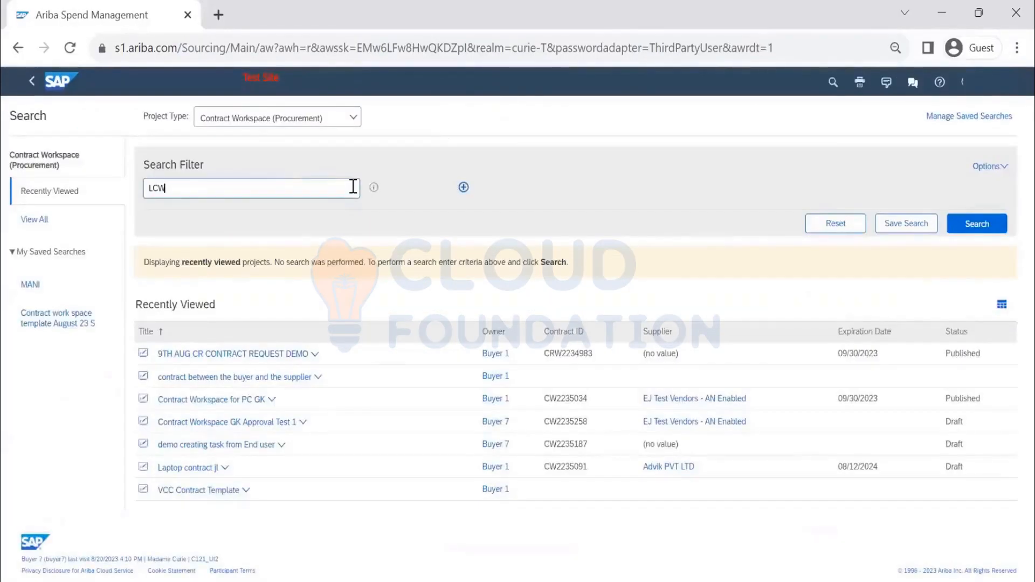
{"action": "left_click", "coordinate": [977, 226]}
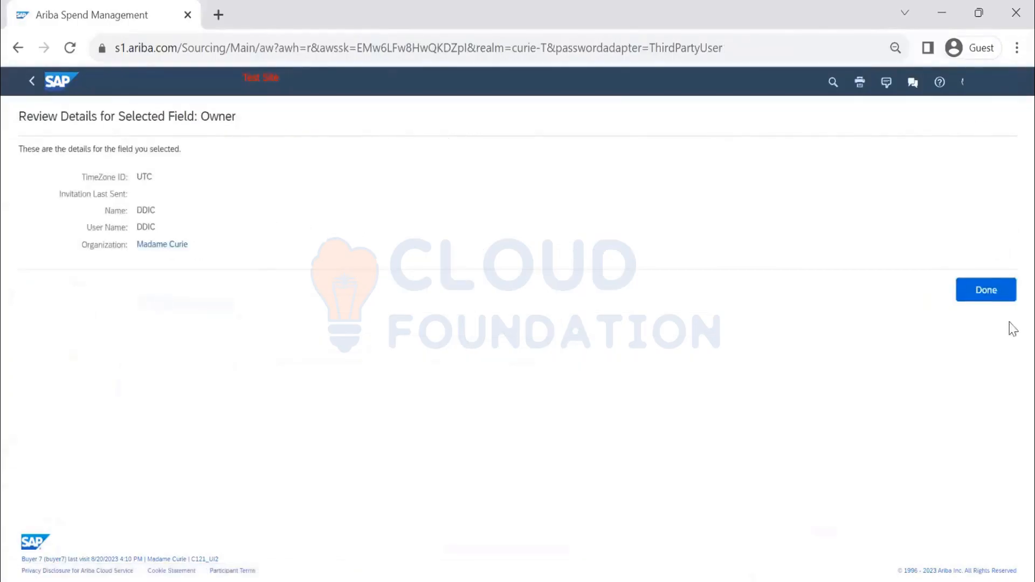
Step: Close the owner details and review the existing LCW contract workspaces in the search results
{"action": "left_click", "coordinate": [978, 293]}
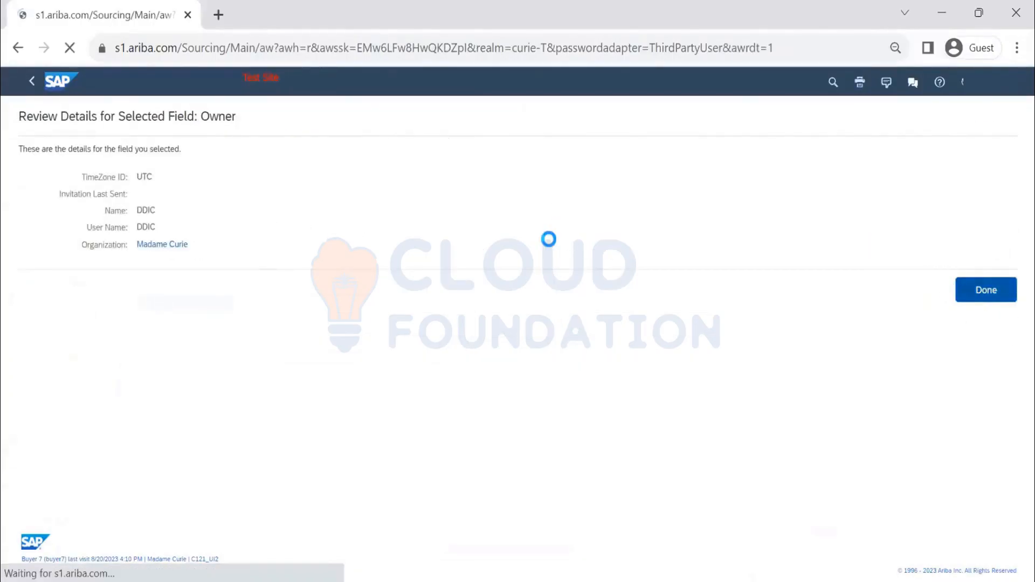
{"action": "left_click", "coordinate": [992, 87]}
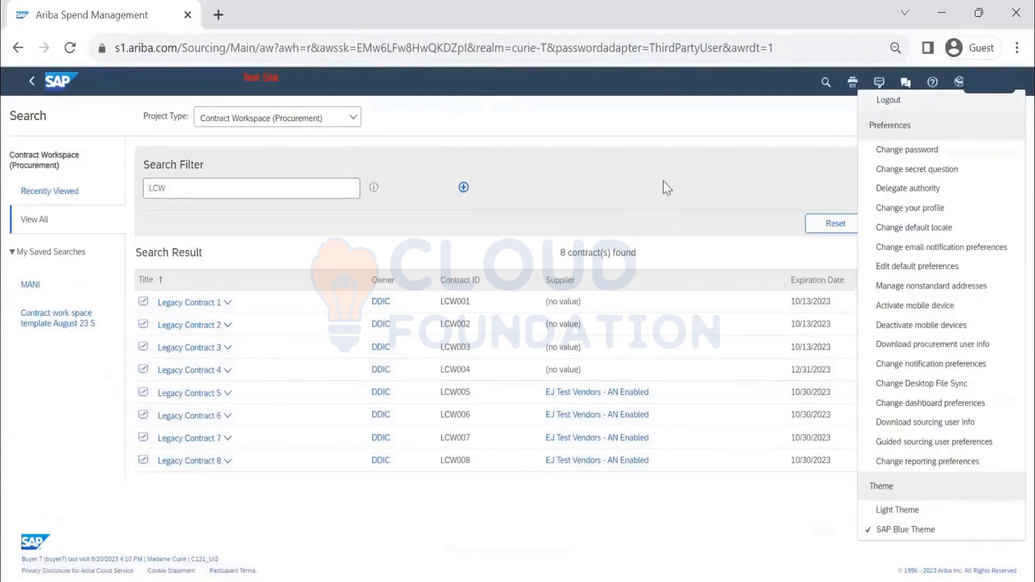
{"action": "left_click", "coordinate": [730, 171]}
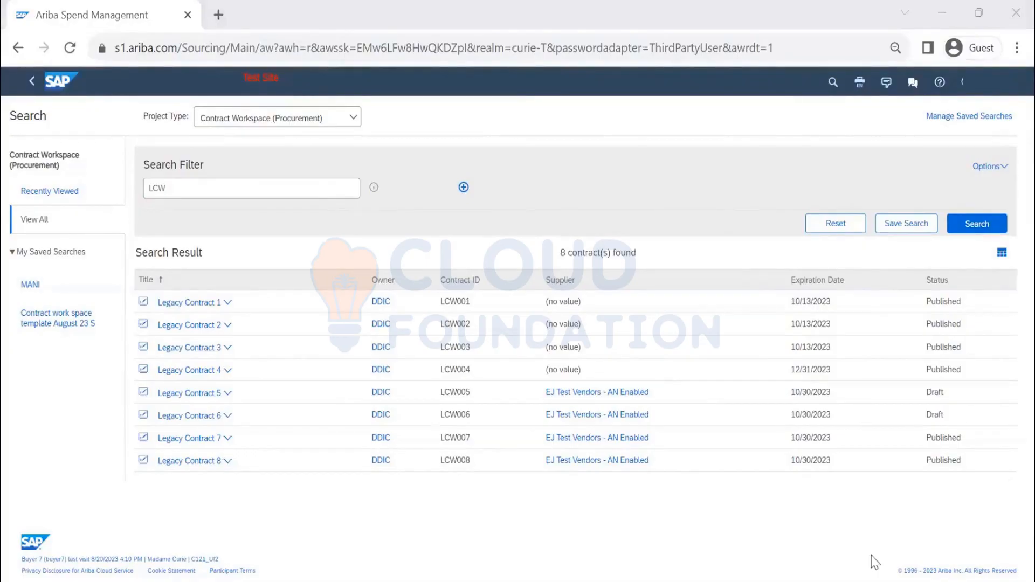
Step: Delete the contract rows LCW005 to LCW008 from the Contracts sheet
{"action": "key", "text": "alt+Tab"}
{"action": "left_click", "coordinate": [318, 250]}
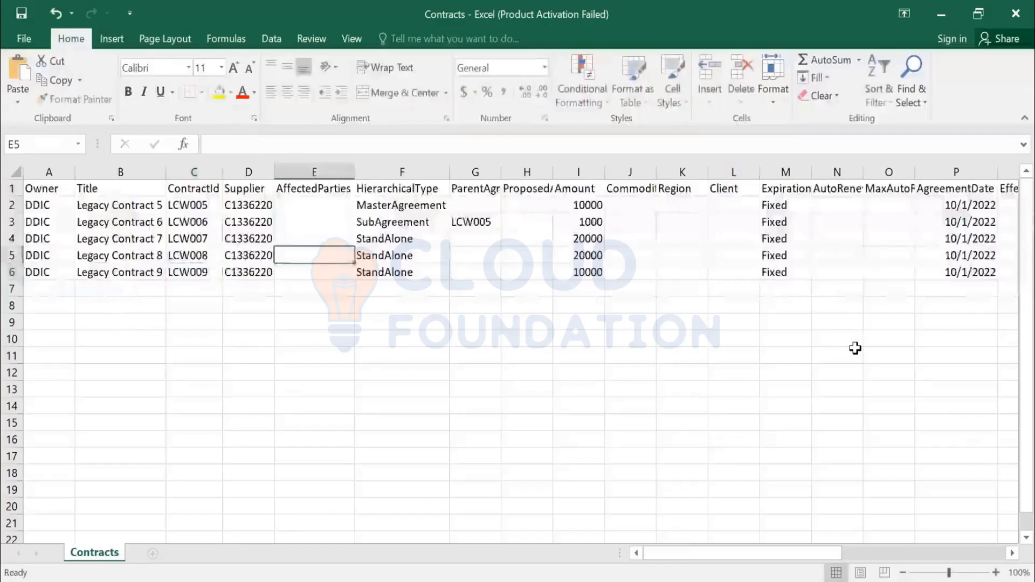
{"action": "key", "text": "shift+space"}
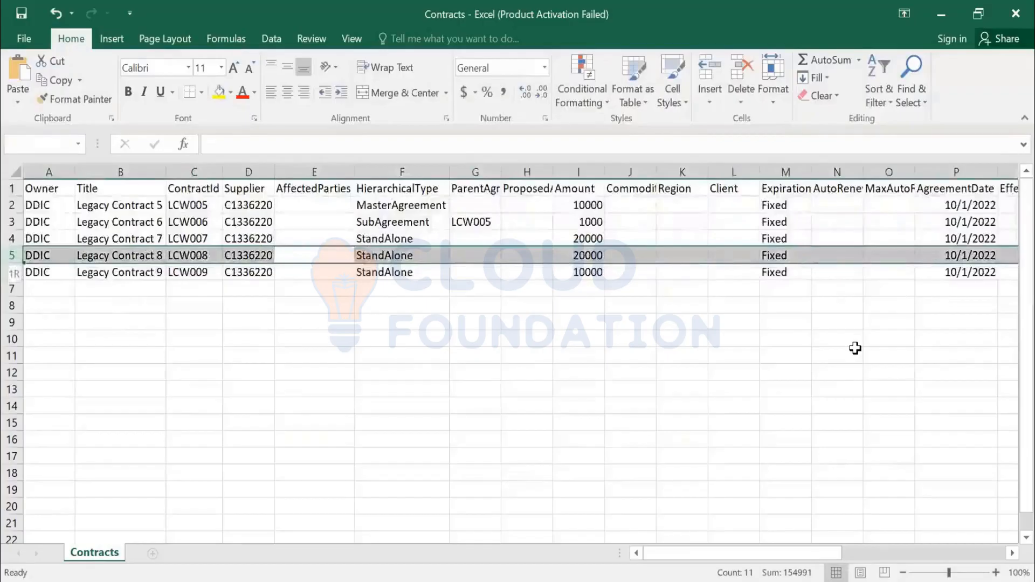
{"action": "key", "text": "shift+Up"}
{"action": "key", "text": "shift+Up"}
{"action": "key", "text": "shift+Up"}
{"action": "key", "text": "ctrl+minus"}
{"action": "left_click", "coordinate": [786, 357]}
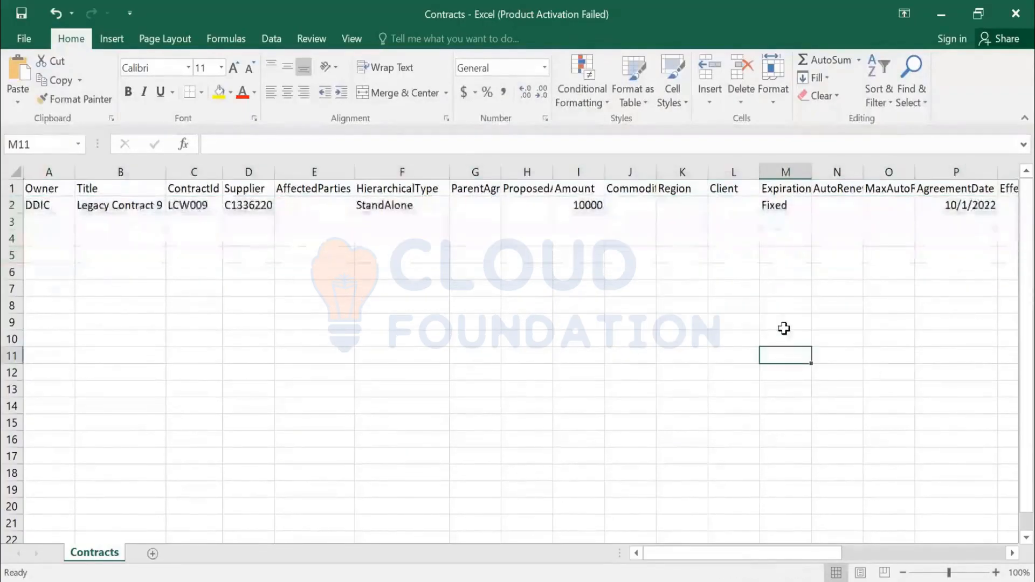
Step: Examine the remaining LCW009 contract row across all its columns
{"action": "left_click", "coordinate": [934, 207]}
{"action": "key", "text": "Right"}
{"action": "key", "text": "Right"}
{"action": "key", "text": "Right"}
{"action": "key", "text": "Right"}
{"action": "key", "text": "Right"}
{"action": "key", "text": "Right"}
{"action": "key", "text": "Right"}
{"action": "key", "text": "Right"}
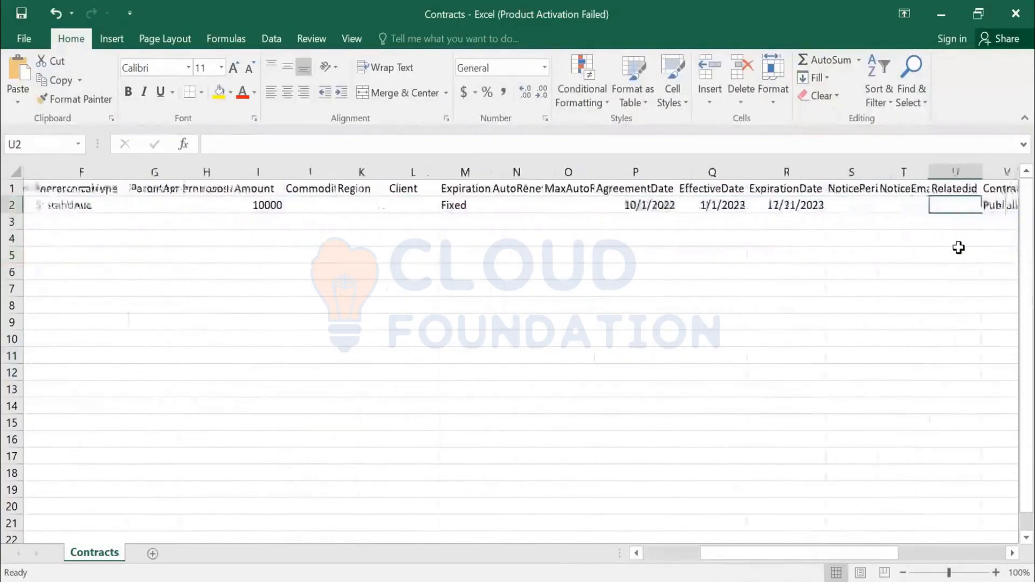
{"action": "key", "text": "Right"}
{"action": "key", "text": "Right"}
{"action": "key", "text": "Right"}
{"action": "key", "text": "Right"}
{"action": "key", "text": "Right"}
{"action": "key", "text": "Right"}
{"action": "key", "text": "Right"}
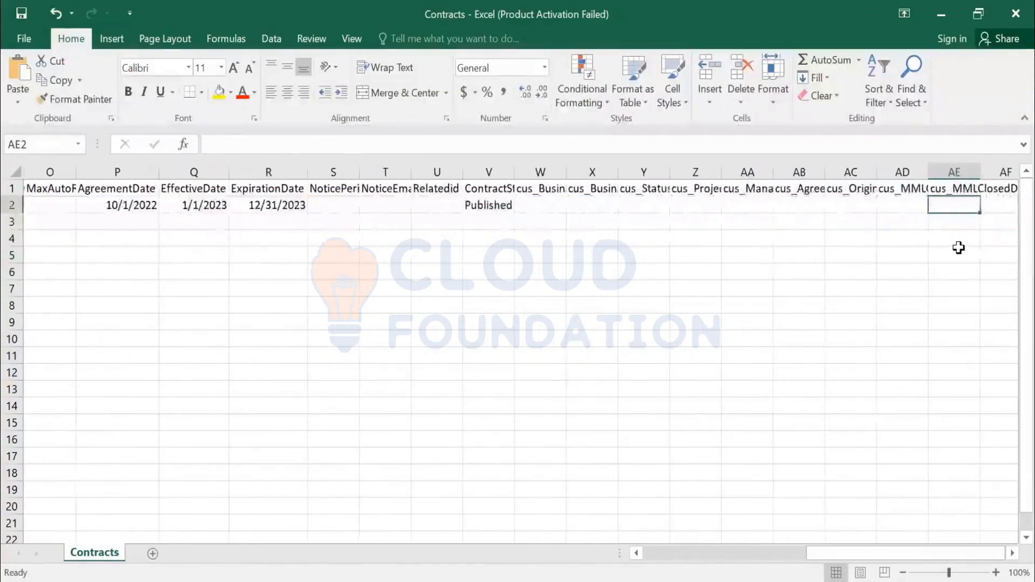
{"action": "key", "text": "ctrl+Left"}
{"action": "key", "text": "ctrl+Left"}
{"action": "key", "text": "ctrl+Left"}
{"action": "key", "text": "ctrl+Left"}
{"action": "key", "text": "ctrl+Left"}
{"action": "key", "text": "ctrl+Left"}
{"action": "key", "text": "ctrl+Left"}
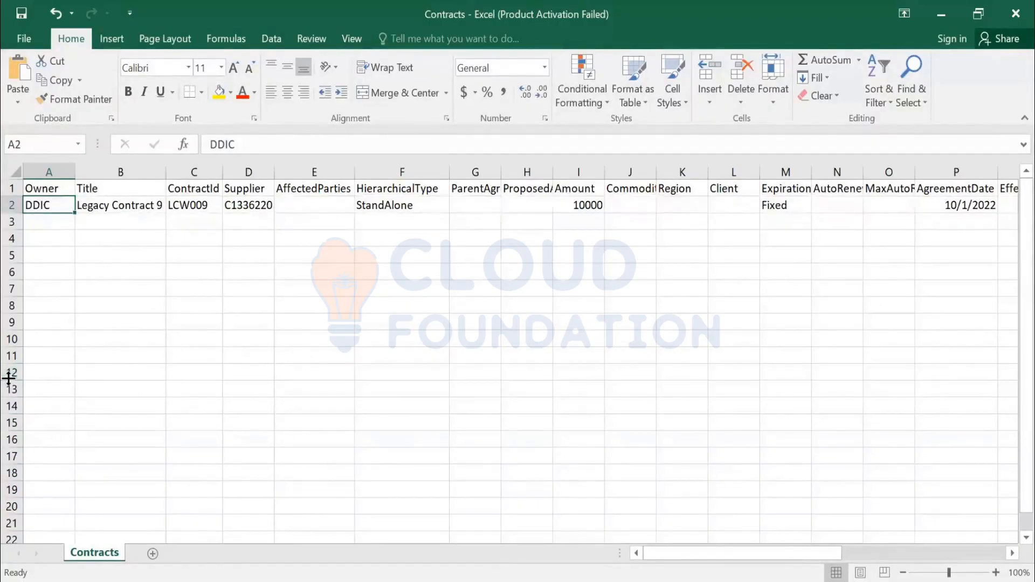
{"action": "scroll", "coordinate": [38, 426], "scroll_direction": "down", "scroll_amount": 1}
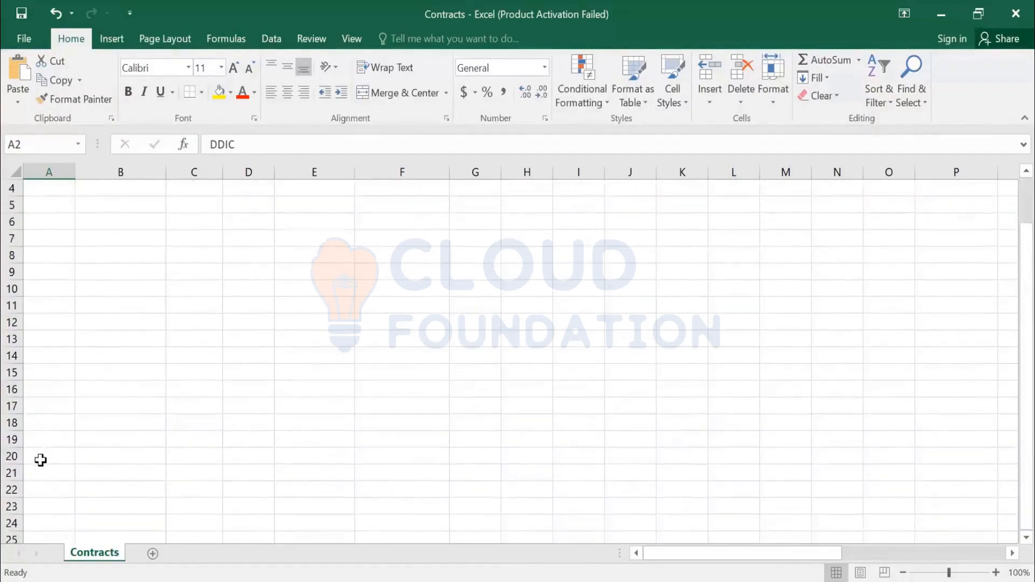
{"action": "left_click", "coordinate": [41, 460]}
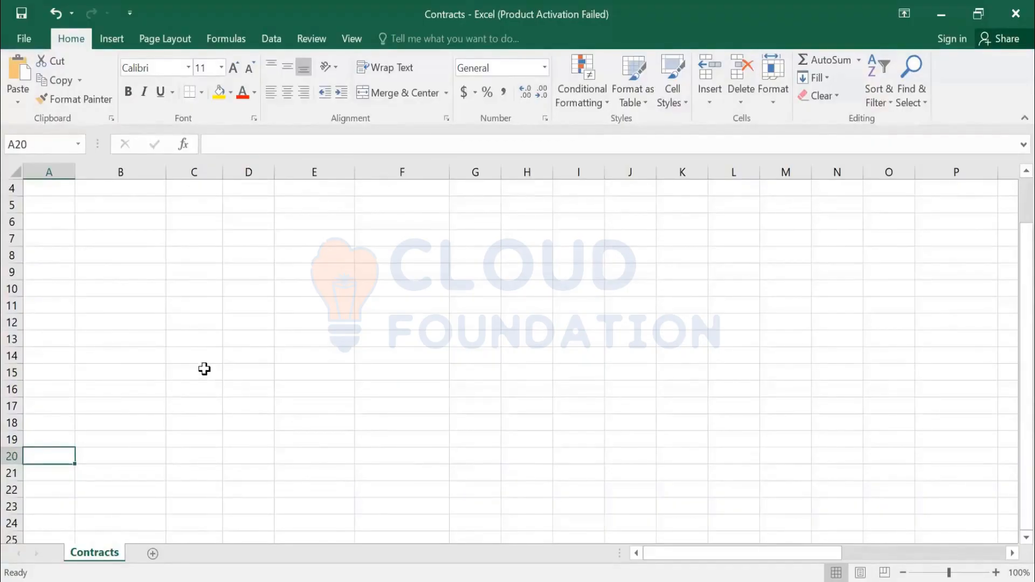
{"action": "scroll", "coordinate": [203, 371], "scroll_direction": "up", "scroll_amount": 1}
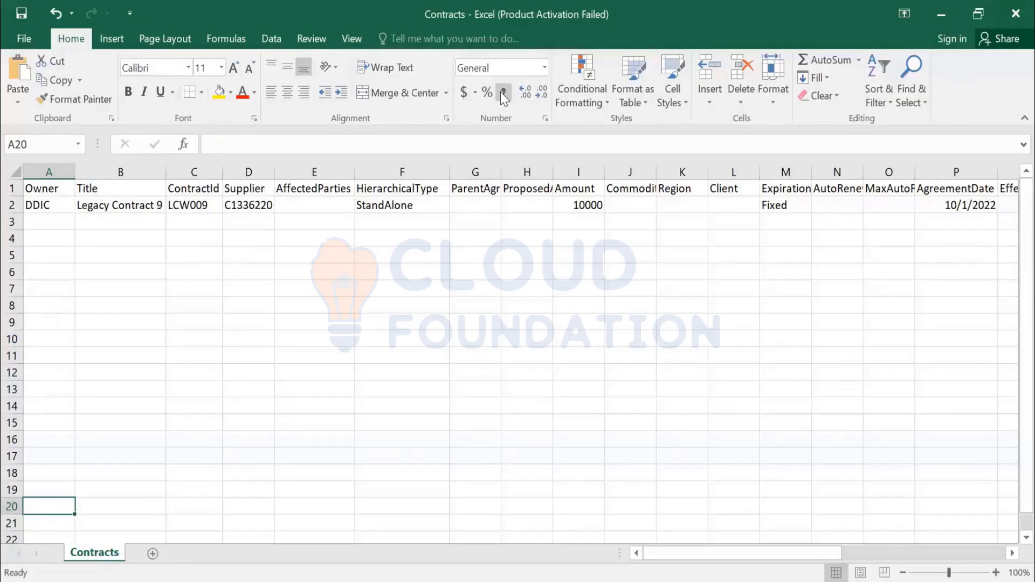
Step: Open the ContractDocuments file from the Import legacy contracts folder
{"action": "key", "text": "alt+Tab"}
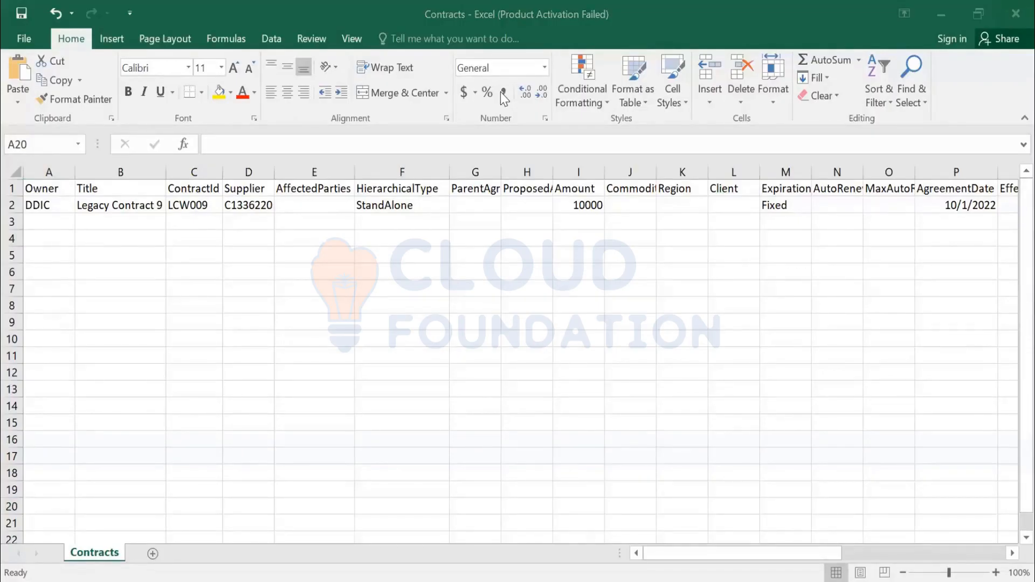
{"action": "key", "text": "alt+Tab"}
{"action": "left_click", "coordinate": [195, 225]}
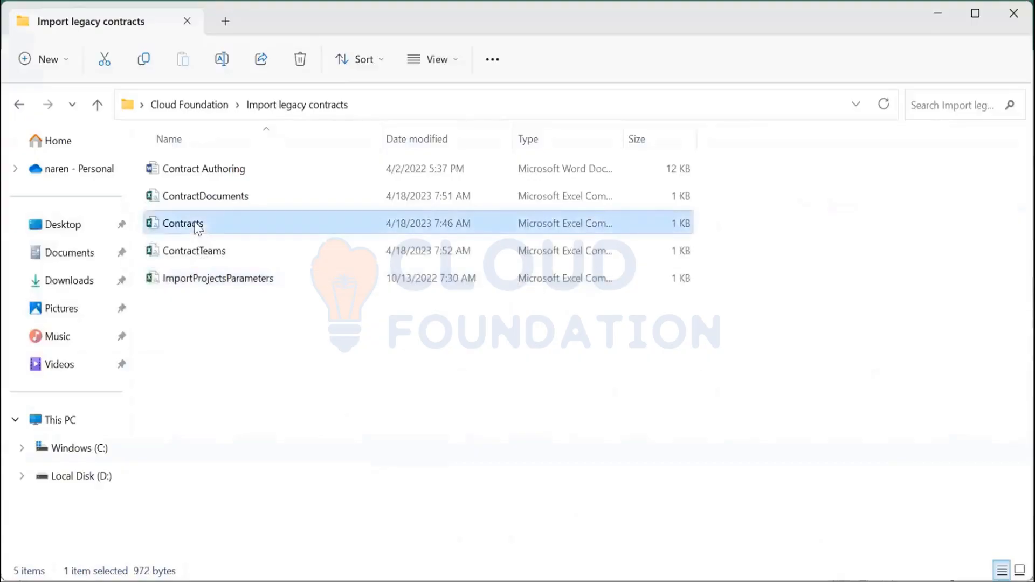
{"action": "left_click", "coordinate": [210, 198]}
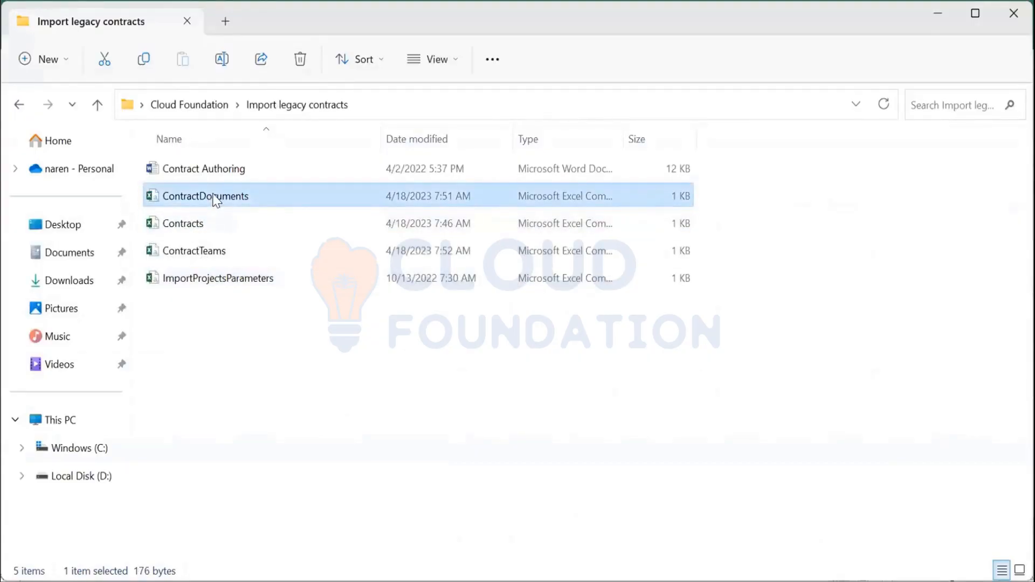
{"action": "double_click", "coordinate": [216, 200]}
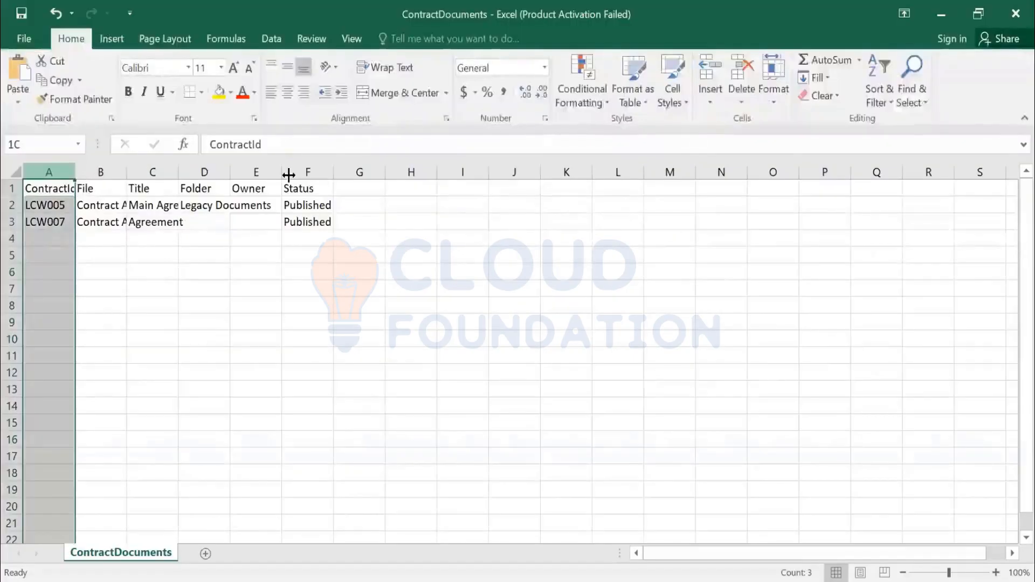
Step: Autofit the widths of columns A to F in the ContractDocuments sheet
{"action": "left_click_drag", "start_coordinate": [49, 172], "coordinate": [289, 174]}
{"action": "double_click", "coordinate": [283, 172]}
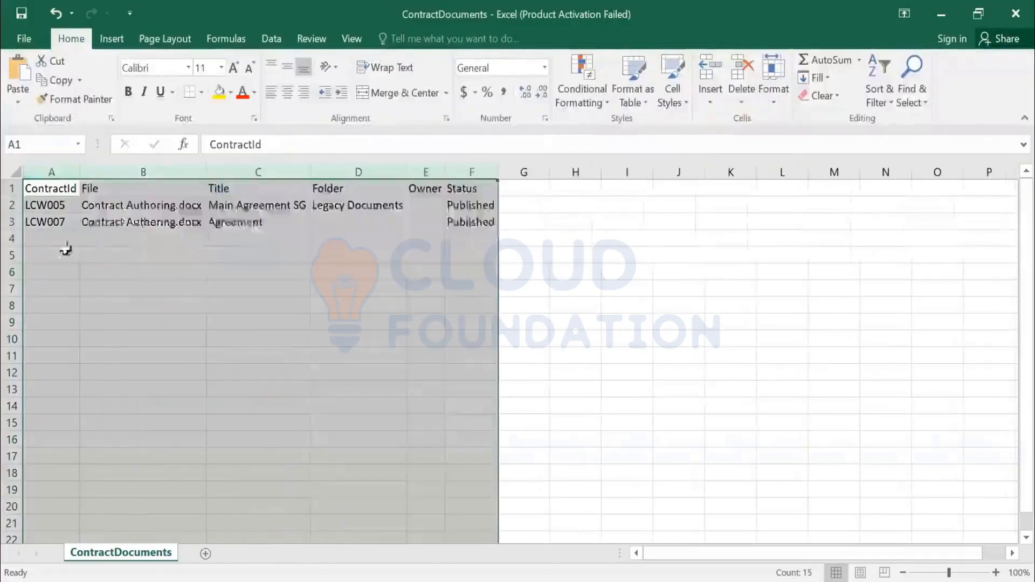
{"action": "left_click", "coordinate": [57, 243]}
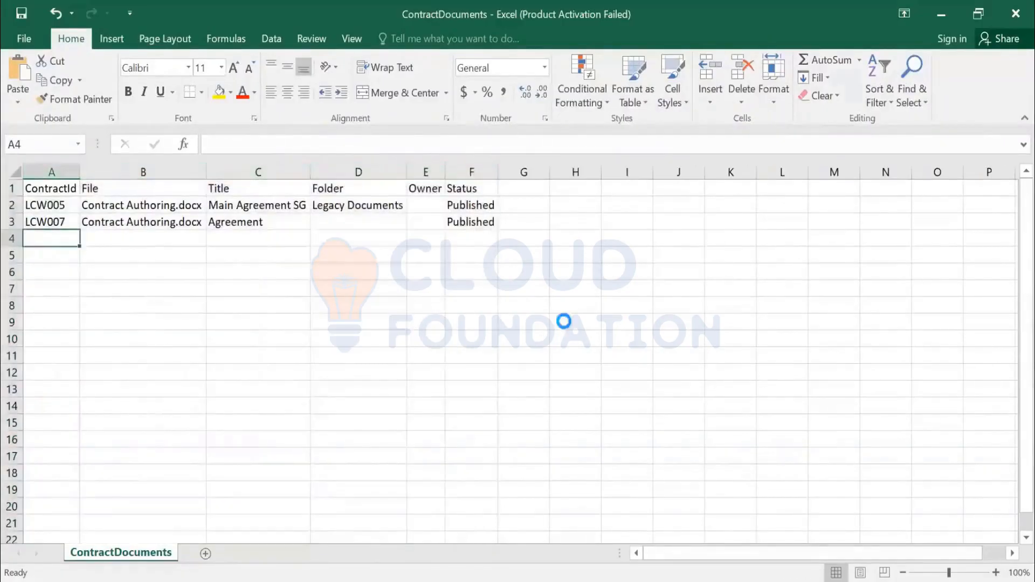
Step: Add a new document row with ContractId LCW009
{"action": "key", "text": "ctrl+d"}
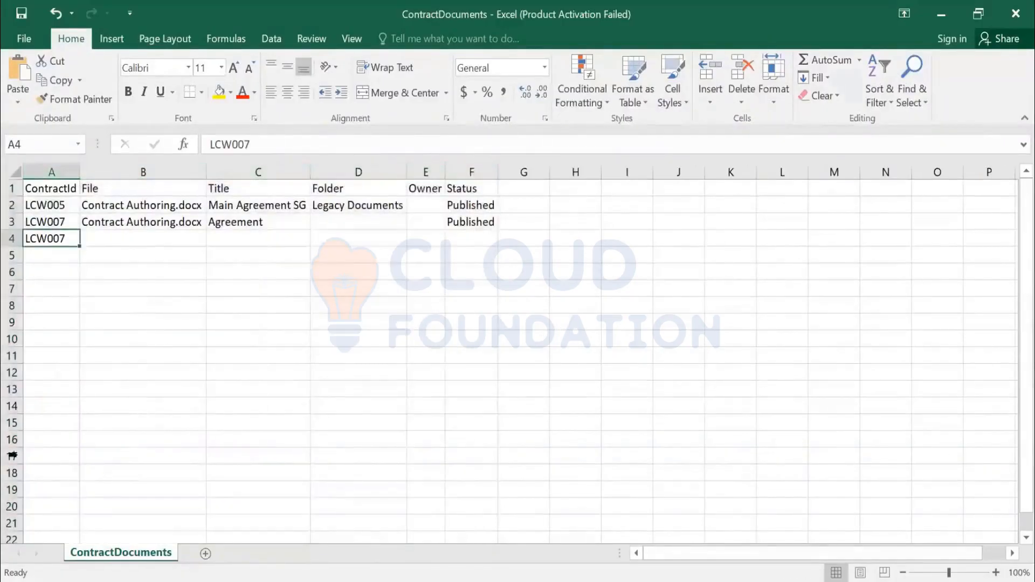
{"action": "left_click", "coordinate": [273, 144]}
{"action": "key", "text": "BackSpace"}
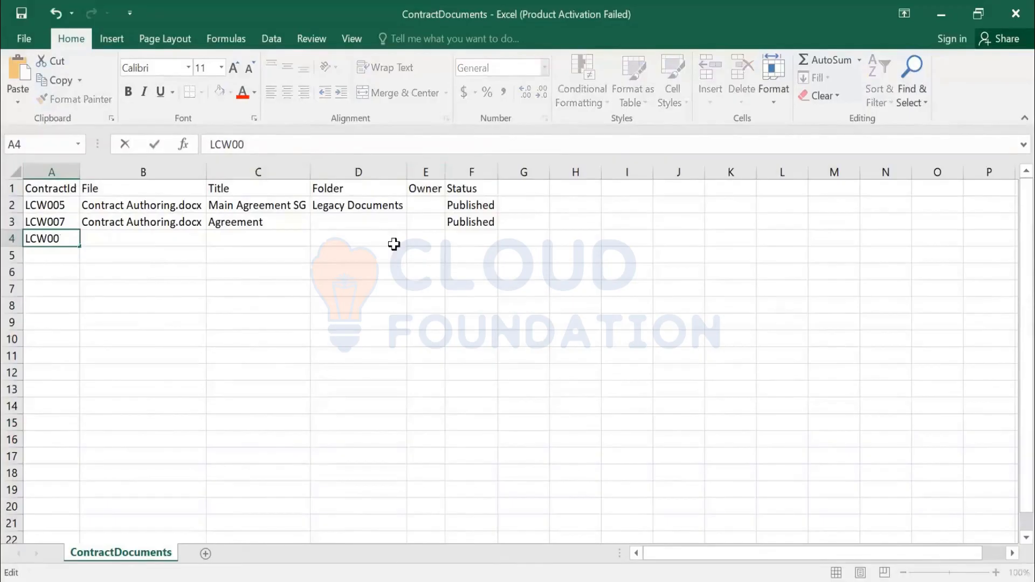
{"action": "type", "text": "9"}
{"action": "key", "text": "Tab"}
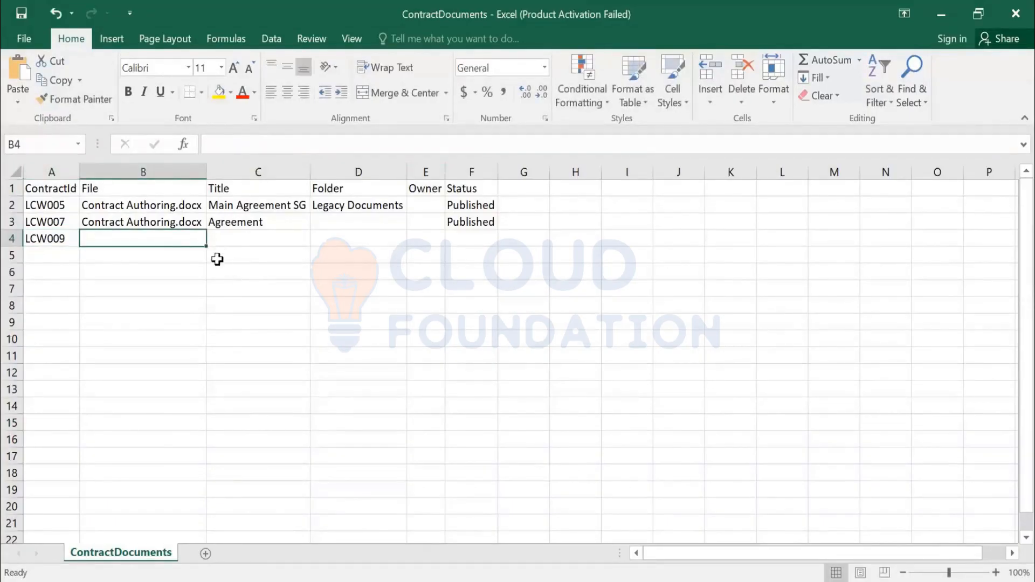
Step: Fill the new row's File with Contract Authoring.docx
{"action": "key", "text": "ctrl+d"}
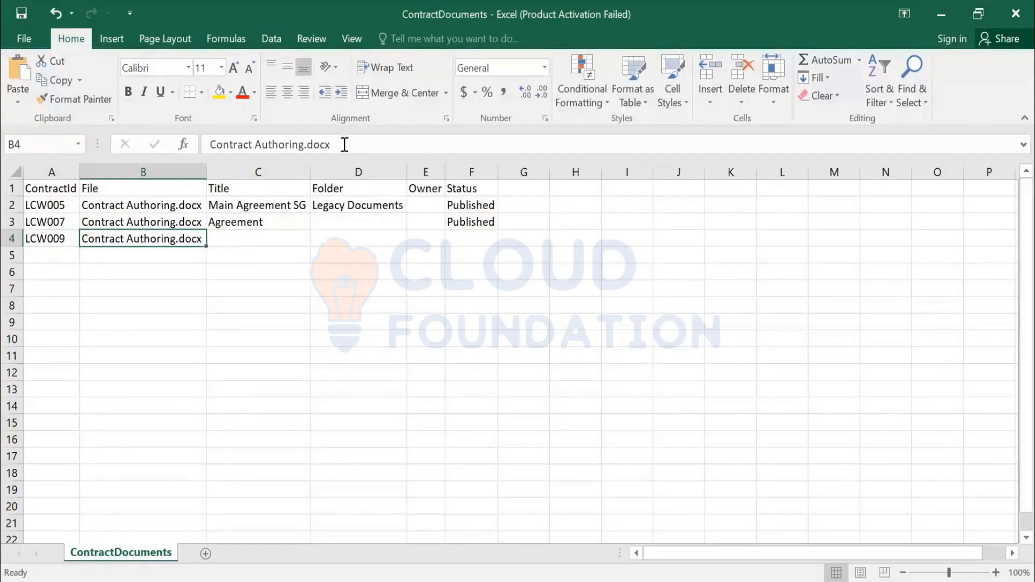
{"action": "left_click_drag", "start_coordinate": [345, 144], "coordinate": [309, 152]}
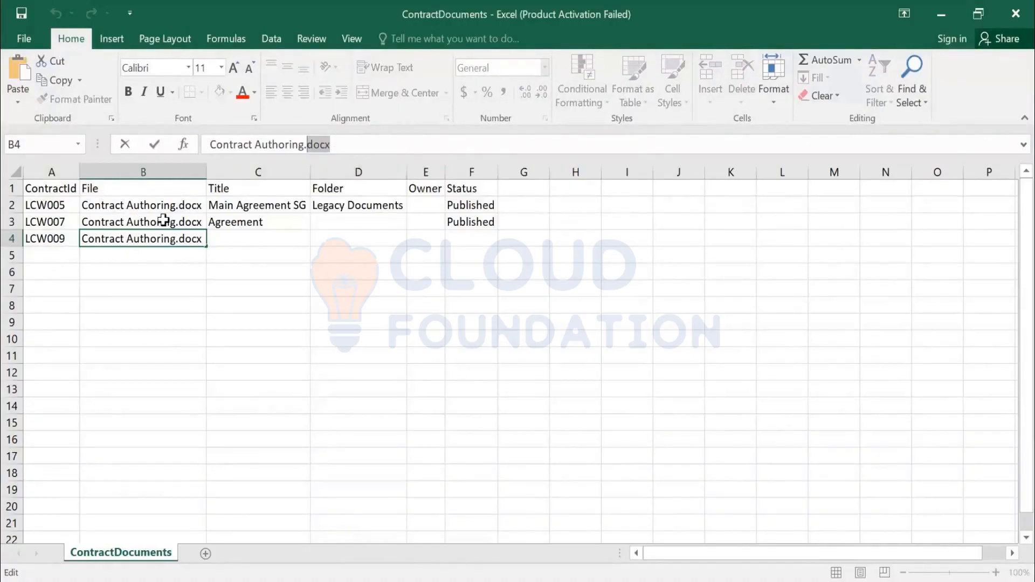
{"action": "left_click", "coordinate": [218, 240]}
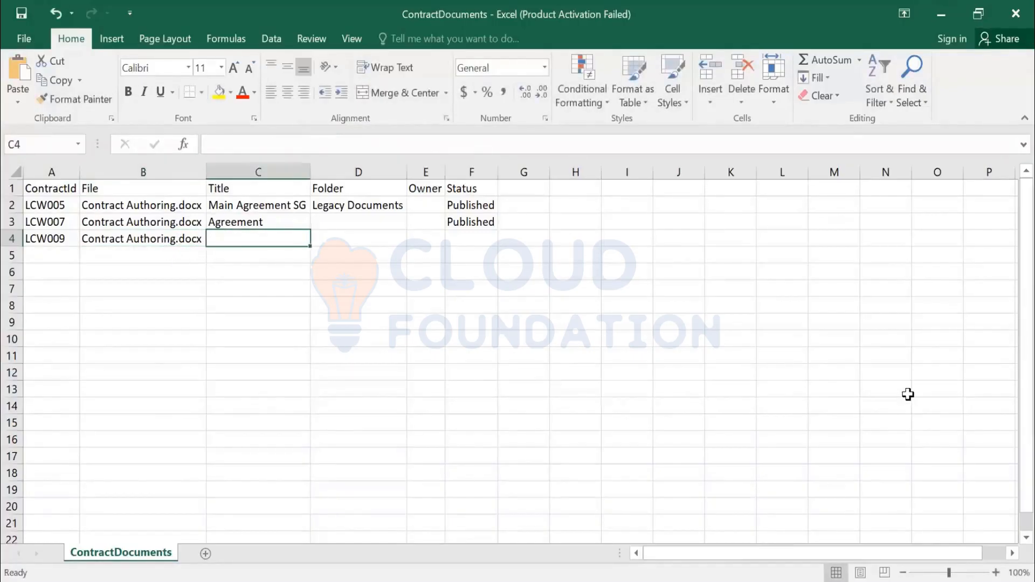
Step: Set the new row's Title to Legacy Agreement
{"action": "type", "text": "lEGACY "}
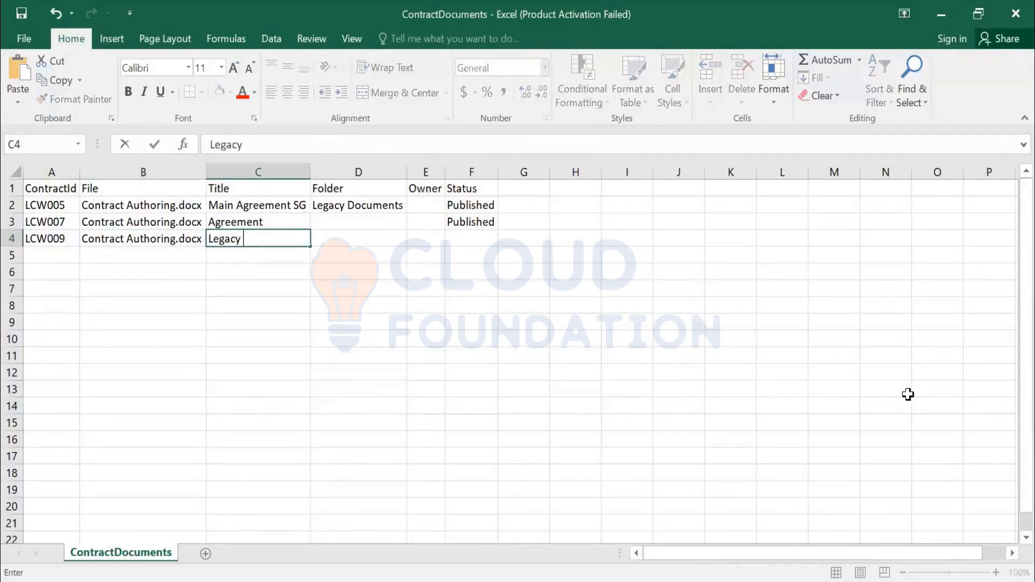
{"action": "type", "text": "Agreement"}
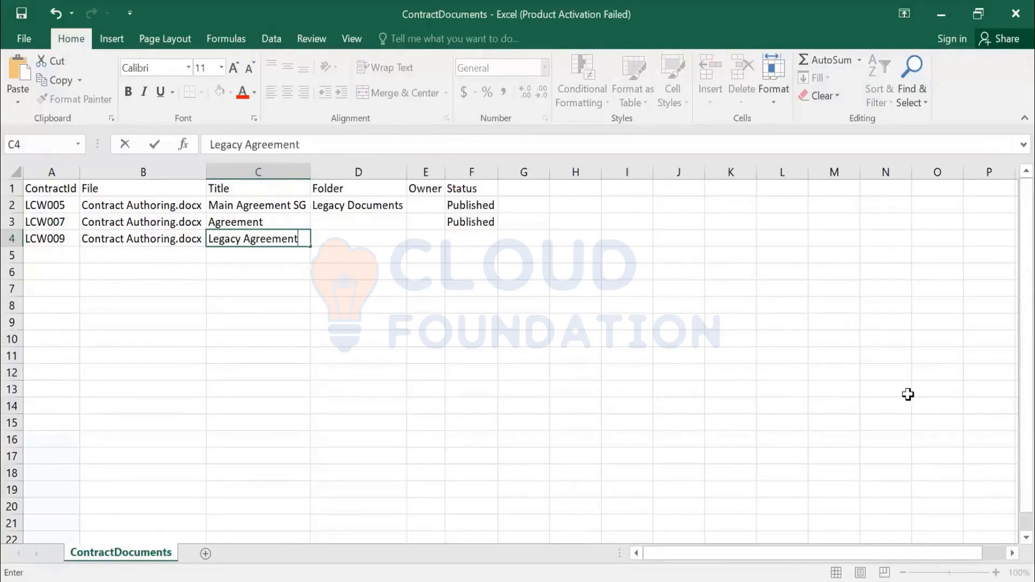
{"action": "key", "text": "Tab"}
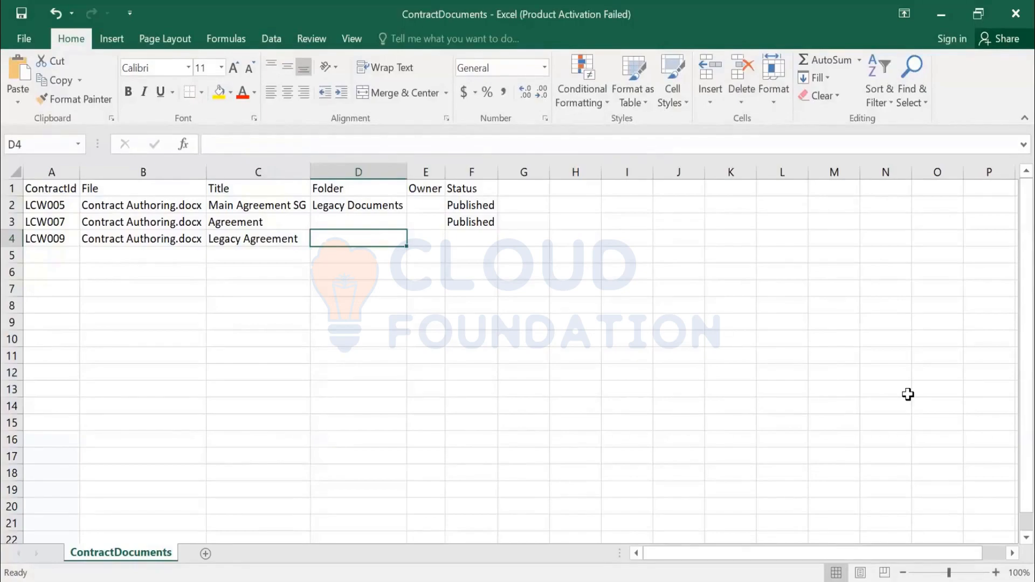
Step: Set the new row's Folder to Main Agreement
{"action": "type", "text": "M"}
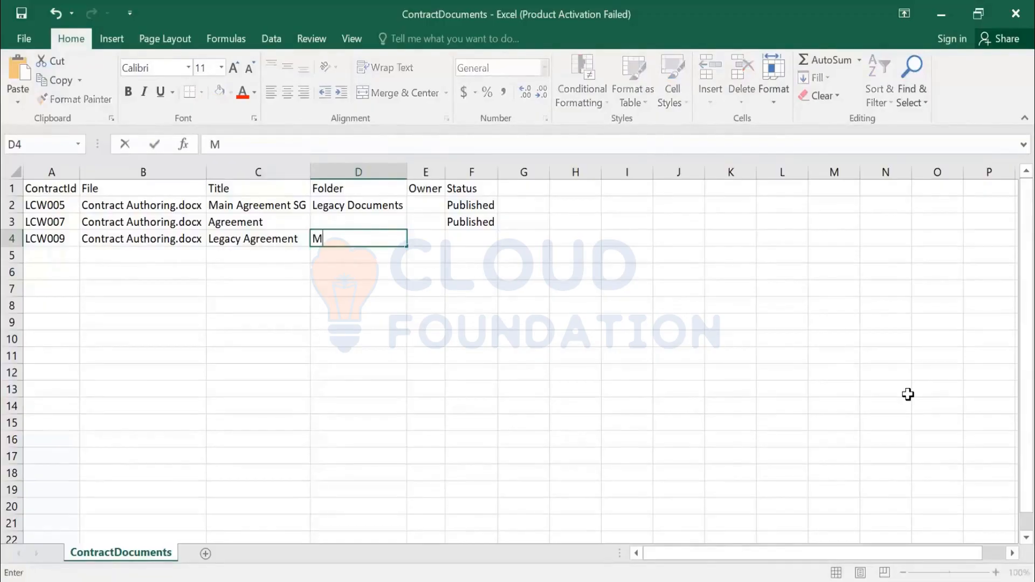
{"action": "type", "text": "ain Agreement"}
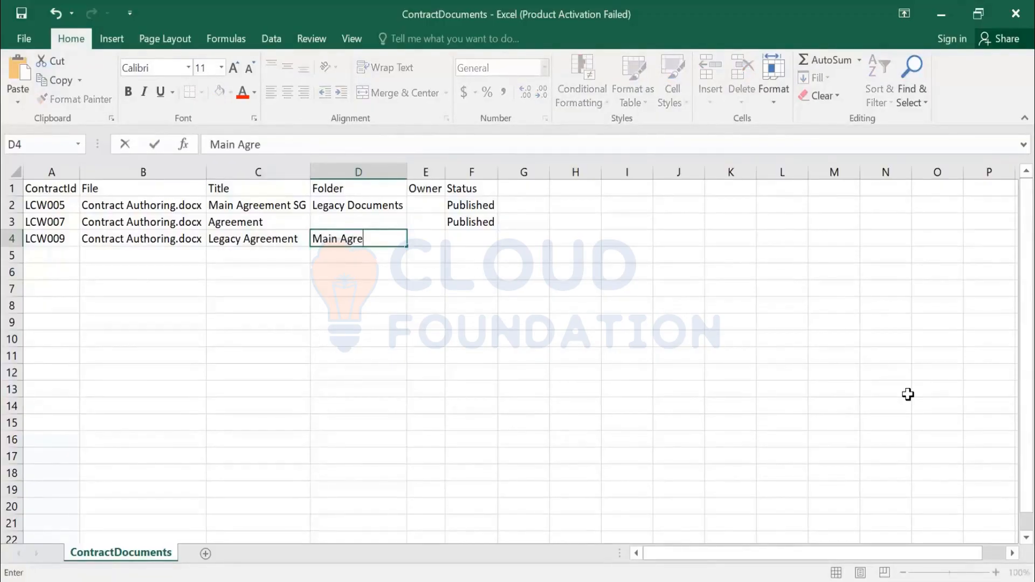
{"action": "key", "text": "Return"}
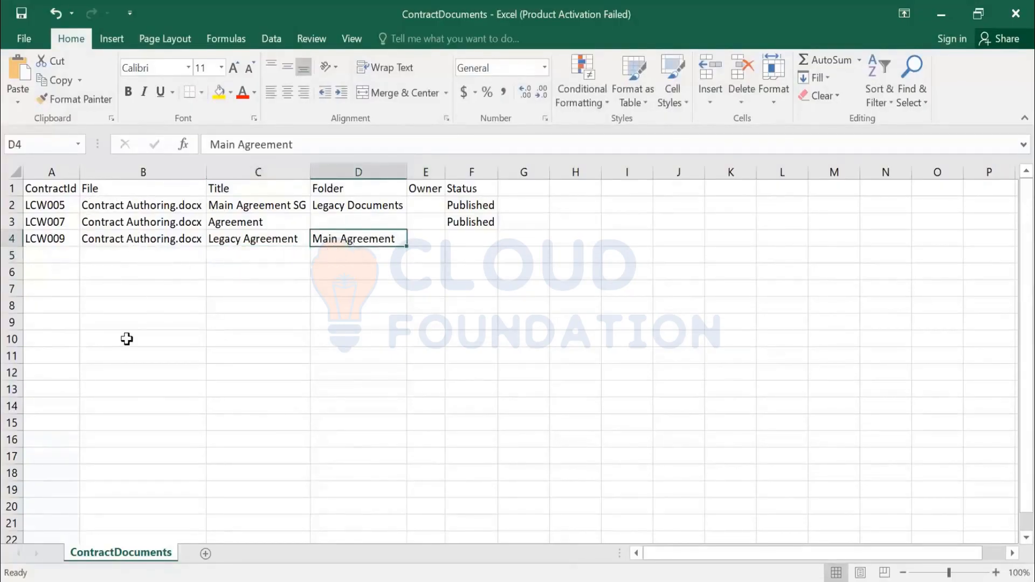
{"action": "left_click", "coordinate": [95, 239]}
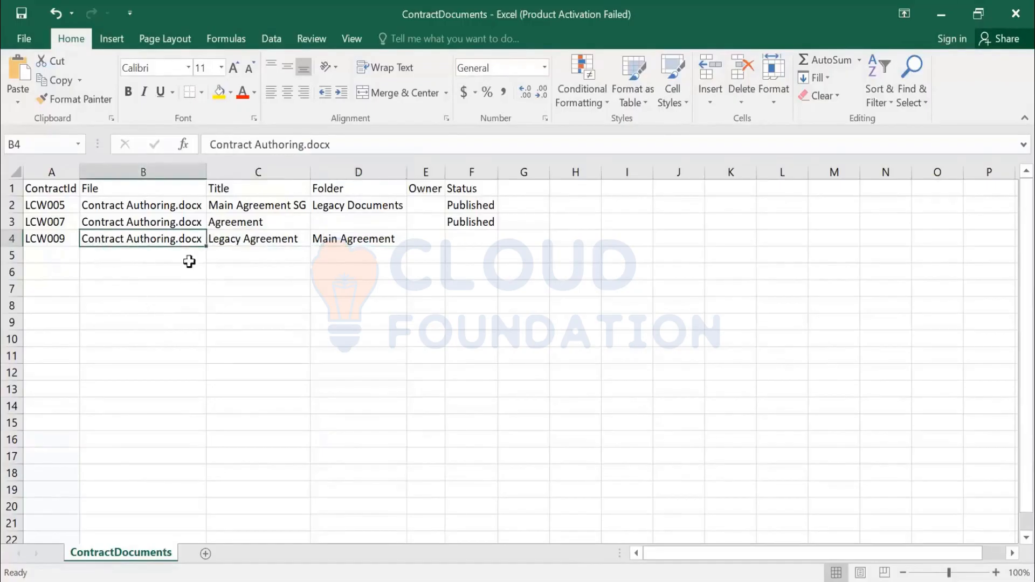
{"action": "left_click", "coordinate": [346, 241]}
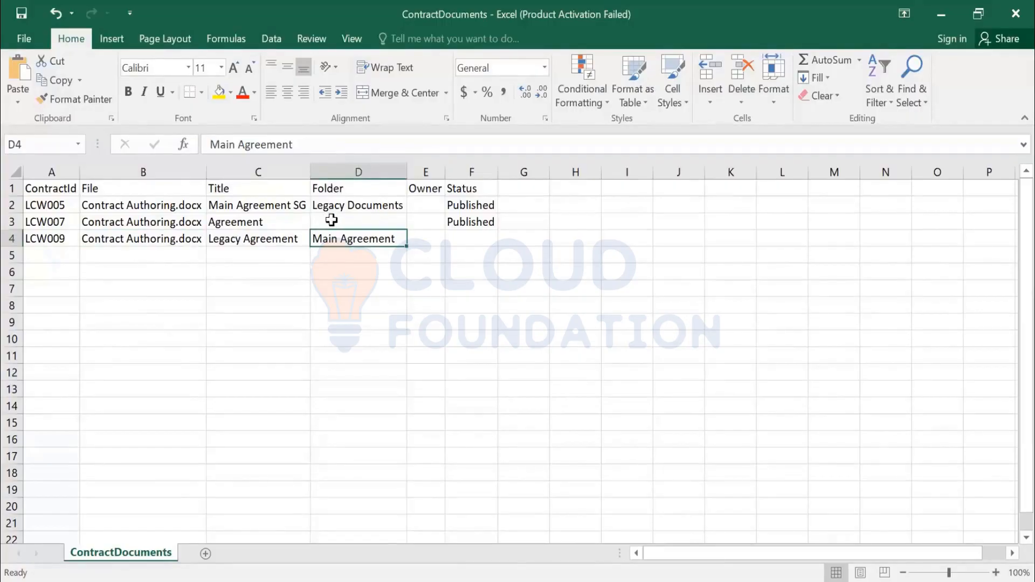
Step: Fill the new row's Status with Published from the row above
{"action": "left_click", "coordinate": [330, 222]}
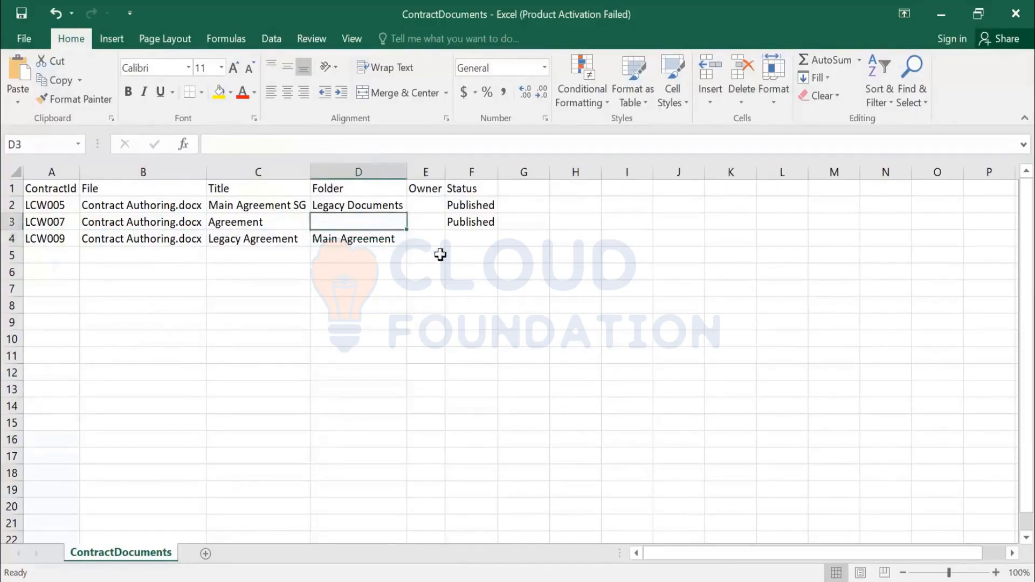
{"action": "left_click", "coordinate": [469, 241]}
{"action": "key", "text": "ctrl+d"}
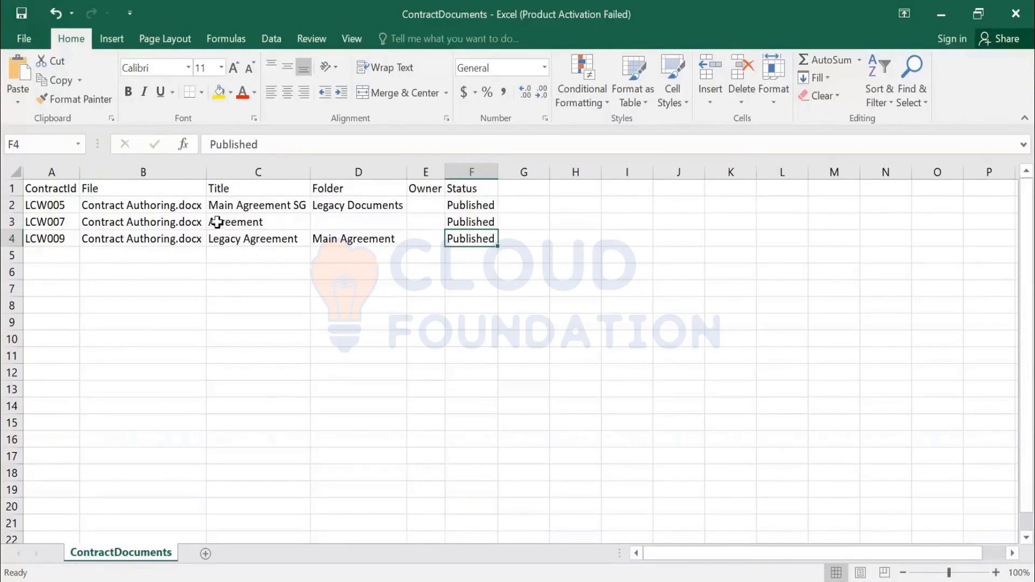
Step: Add a second document row for LCW009 by filling ContractId and File down from the row above
{"action": "left_click", "coordinate": [11, 223]}
{"action": "left_click", "coordinate": [30, 254]}
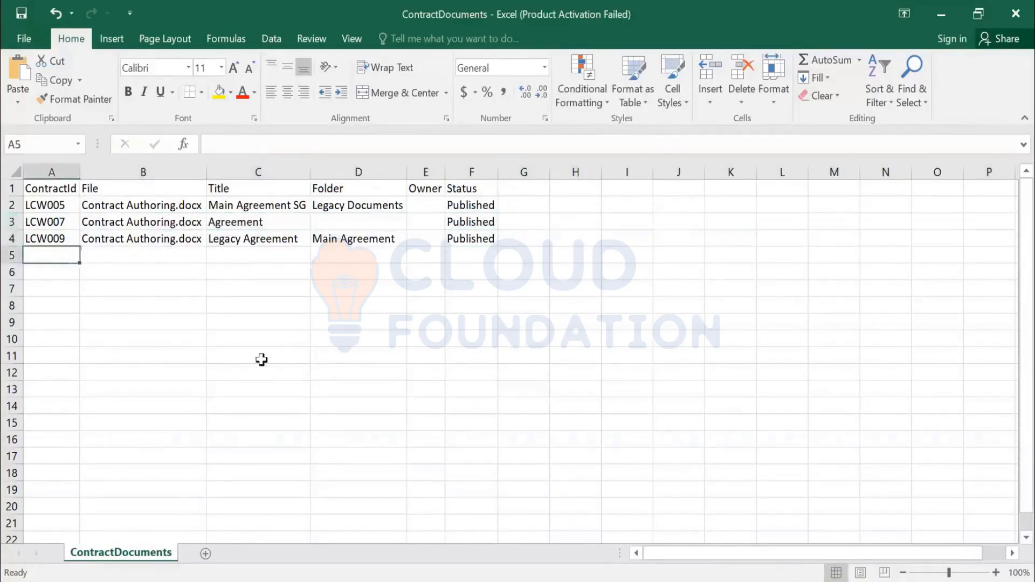
{"action": "key", "text": "ctrl+d"}
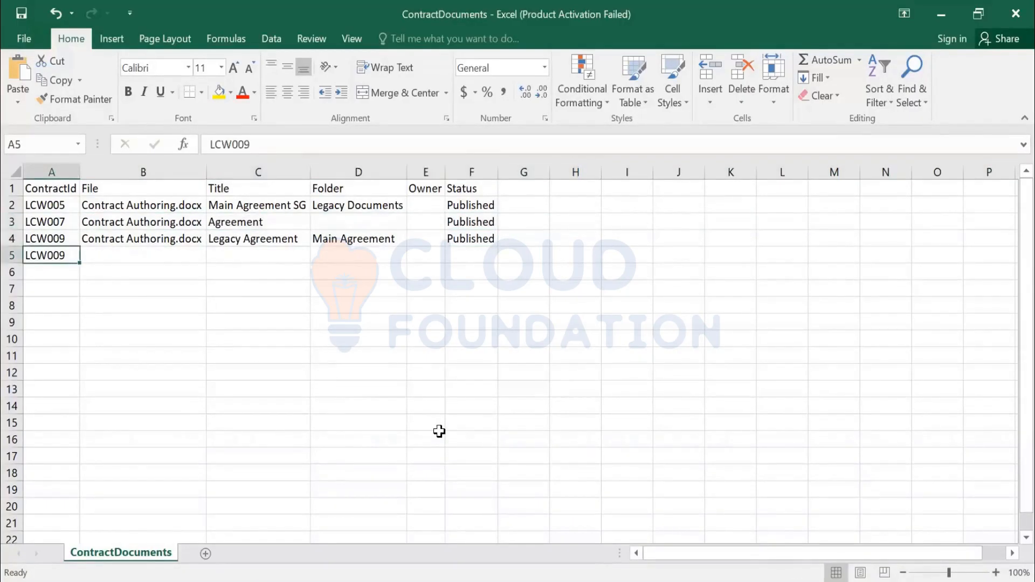
{"action": "key", "text": "Right"}
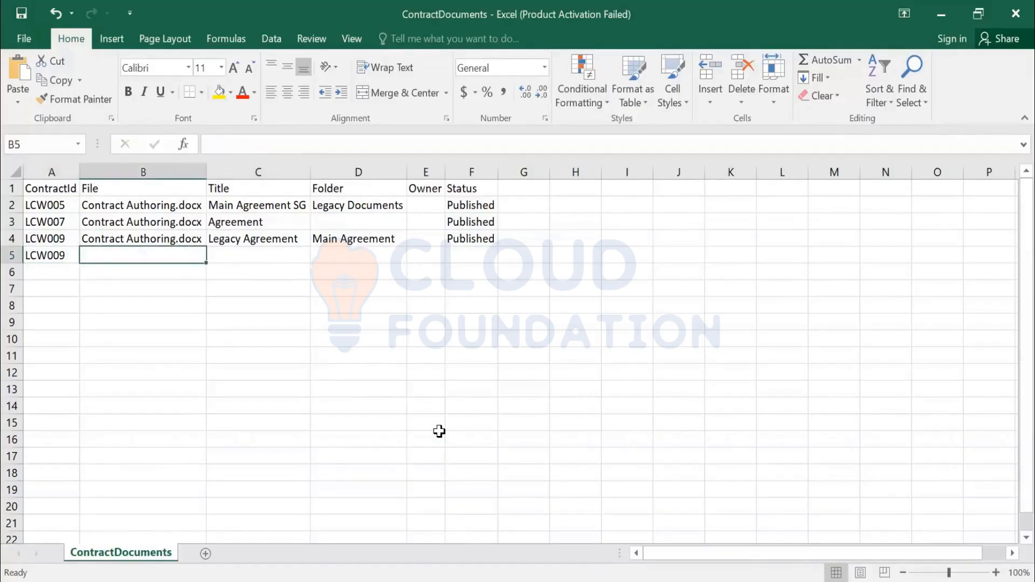
{"action": "key", "text": "ctrl+d"}
{"action": "key", "text": "Right"}
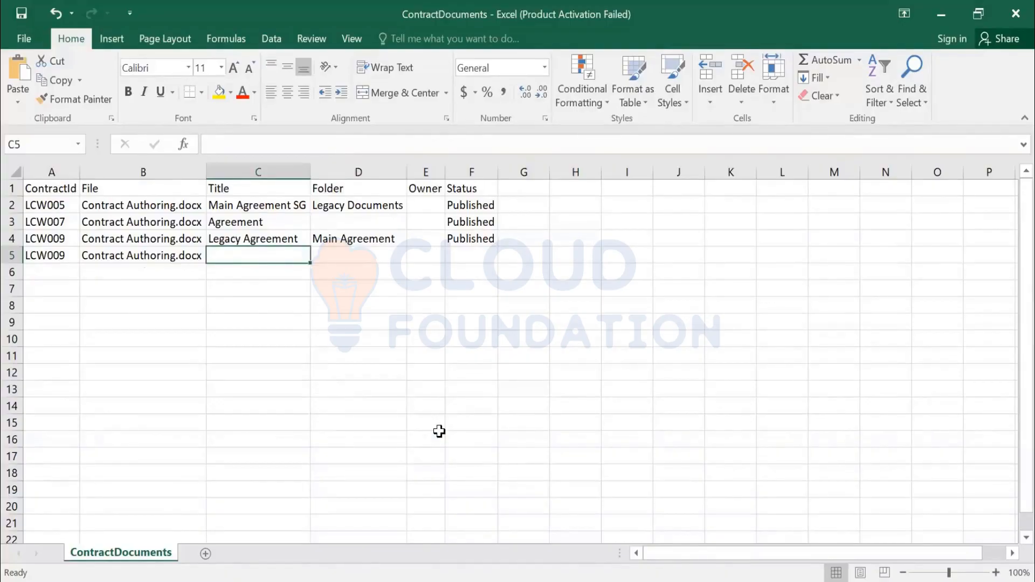
Step: Set the second row's Title to Temporary and fill its Status with Published
{"action": "type", "text": "Temporary"}
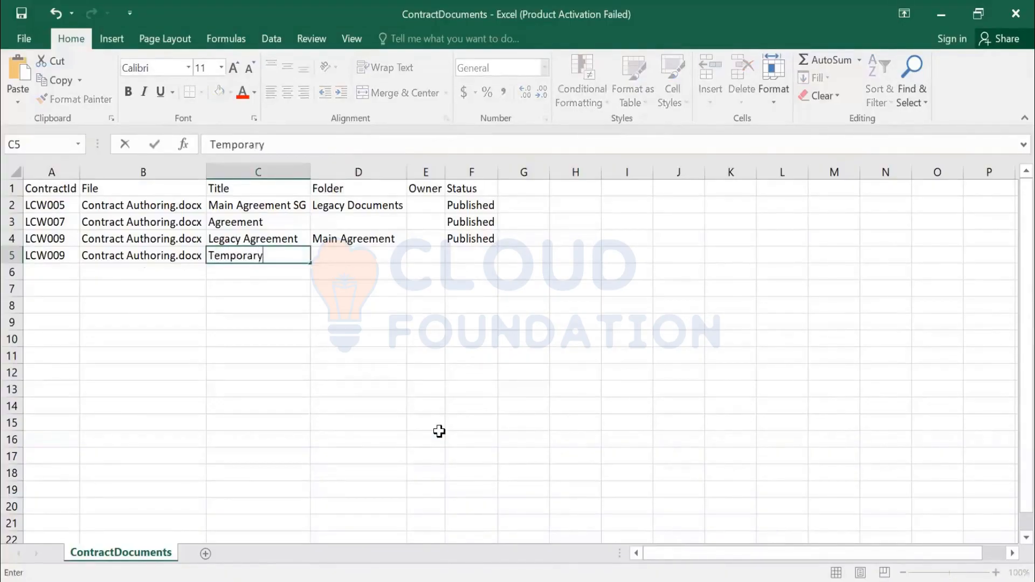
{"action": "key", "text": "Tab"}
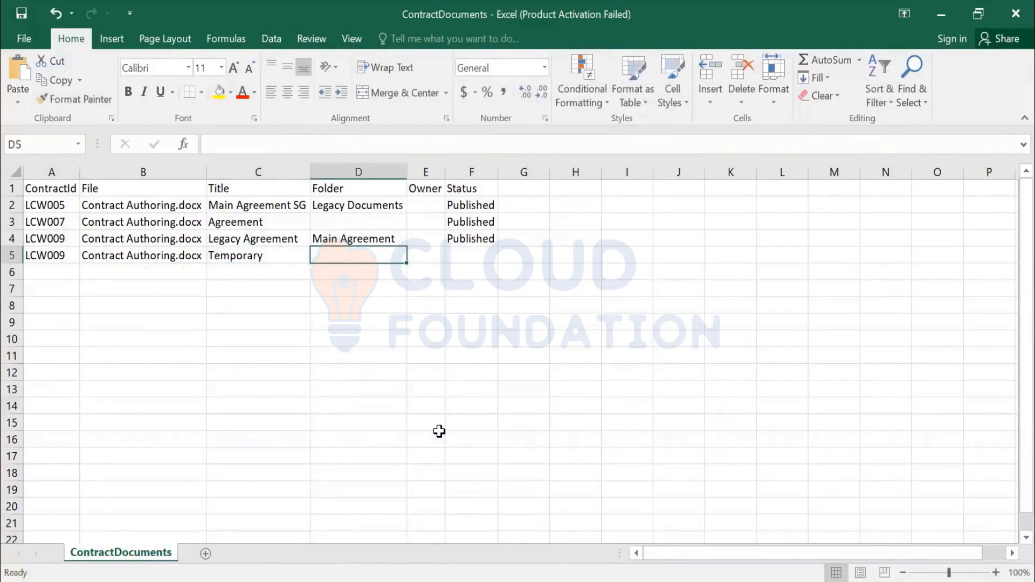
{"action": "key", "text": "Tab"}
{"action": "key", "text": "Tab"}
{"action": "key", "text": "ctrl+d"}
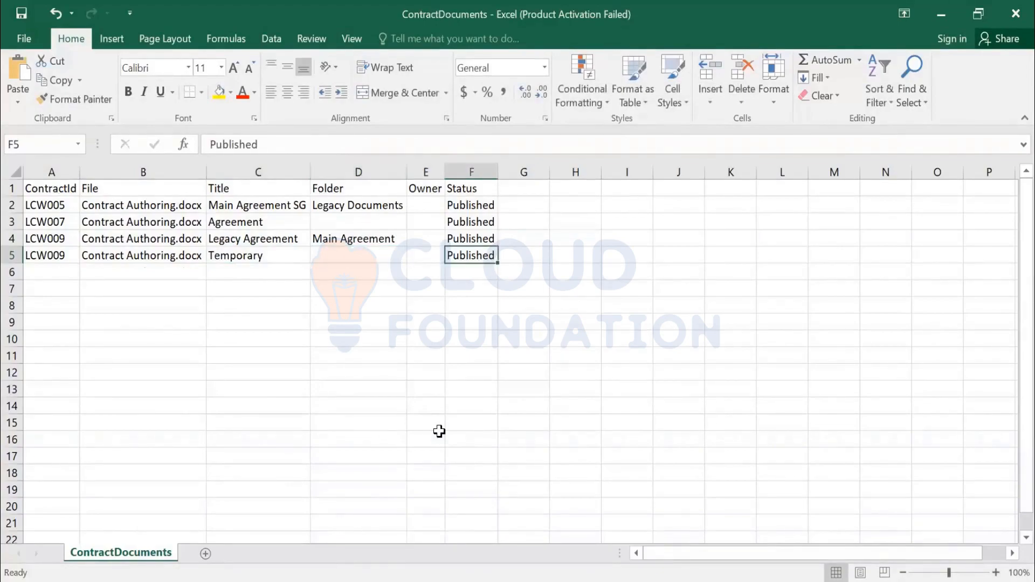
Step: Change the second row's File to Contract Authoring1.docx
{"action": "key", "text": "Home"}
{"action": "key", "text": "Right"}
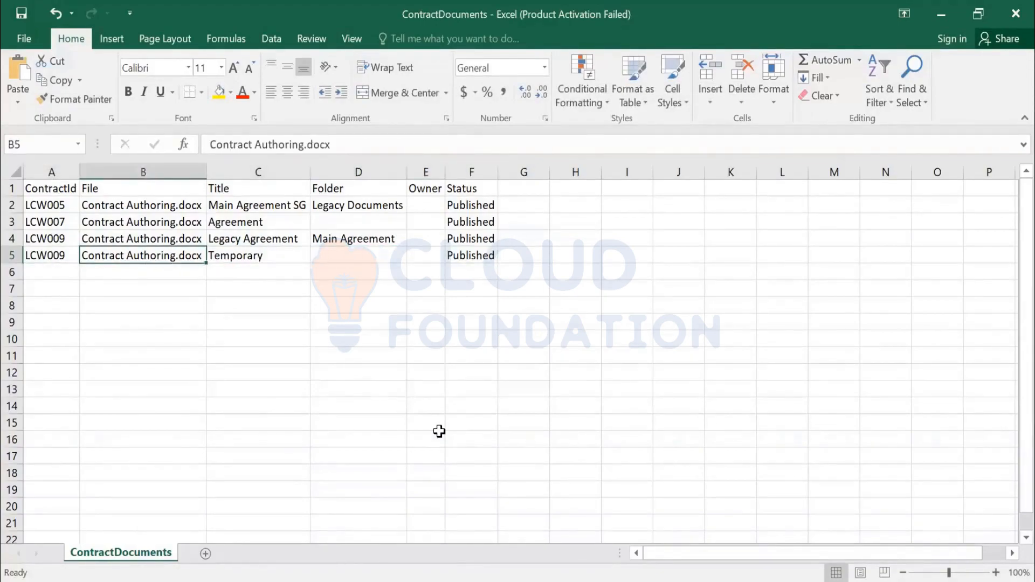
{"action": "left_click", "coordinate": [303, 146]}
{"action": "type", "text": "1"}
{"action": "left_click", "coordinate": [434, 354]}
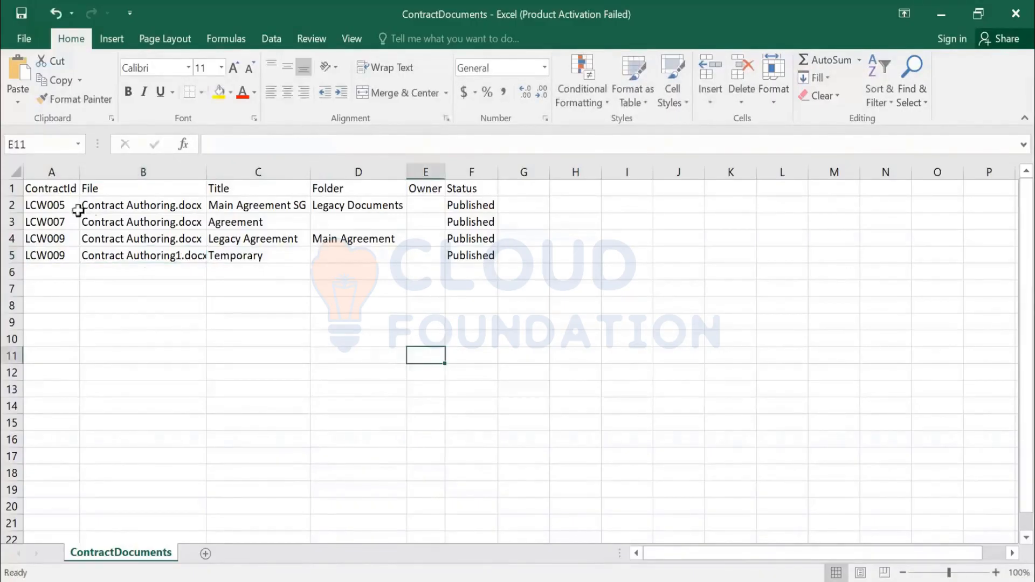
Step: Delete the LCW005 and LCW007 rows, then copy the first remaining File name, Contract Authoring.docx
{"action": "left_click", "coordinate": [11, 221]}
{"action": "left_click_drag", "start_coordinate": [12, 214], "coordinate": [12, 205]}
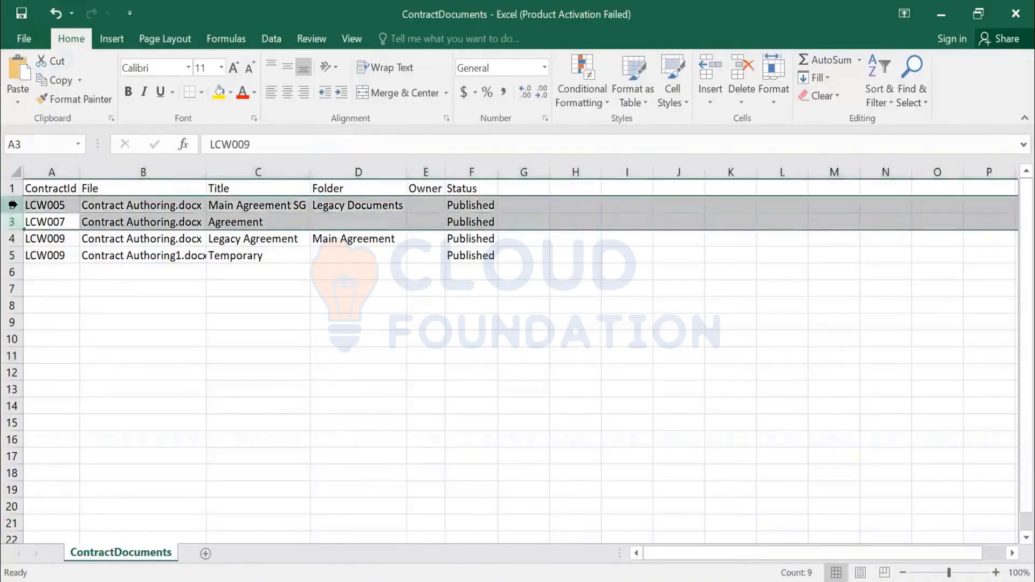
{"action": "key", "text": "ctrl+minus"}
{"action": "left_click", "coordinate": [165, 253]}
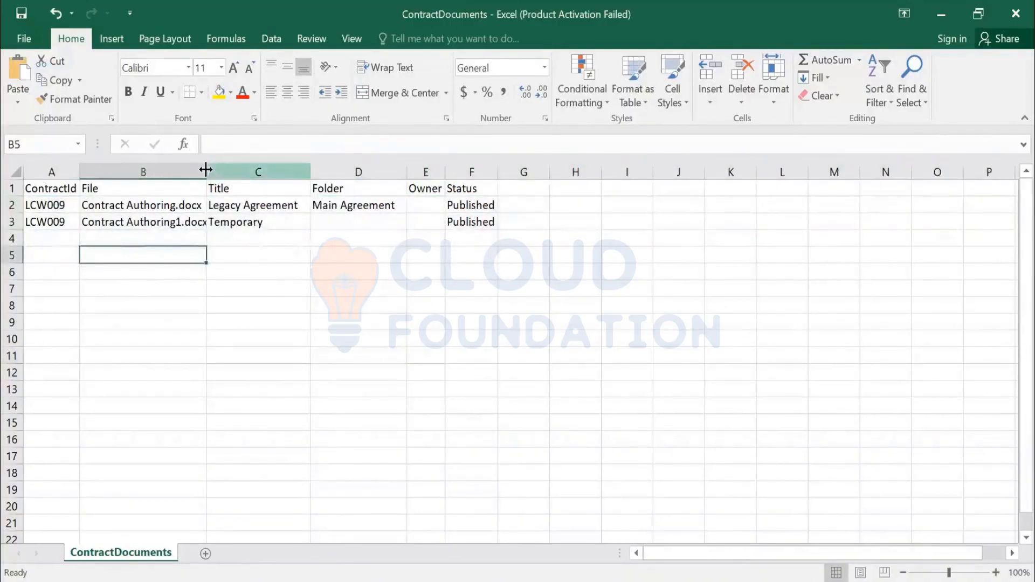
{"action": "left_click", "coordinate": [165, 209]}
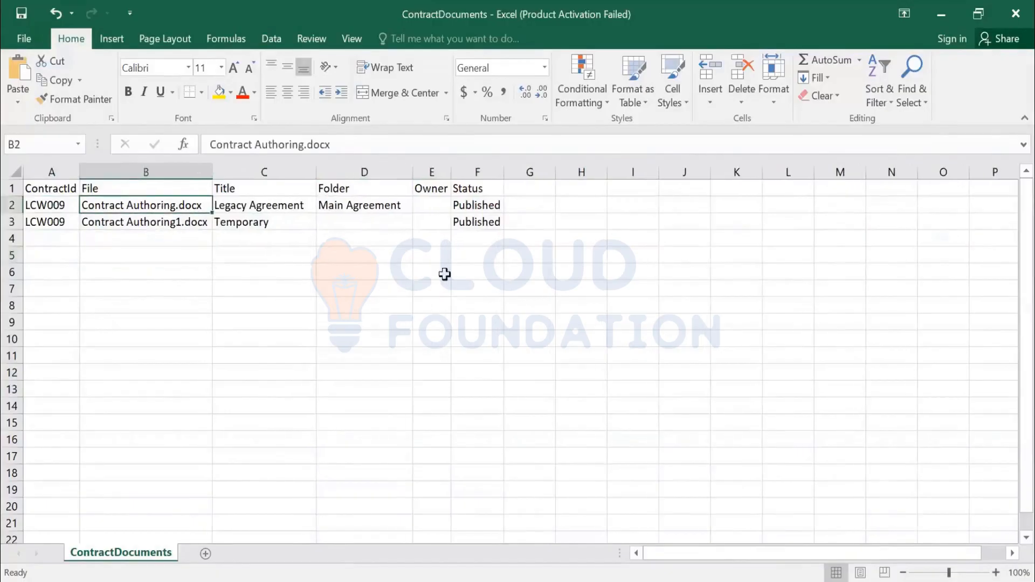
{"action": "key", "text": "ctrl+c"}
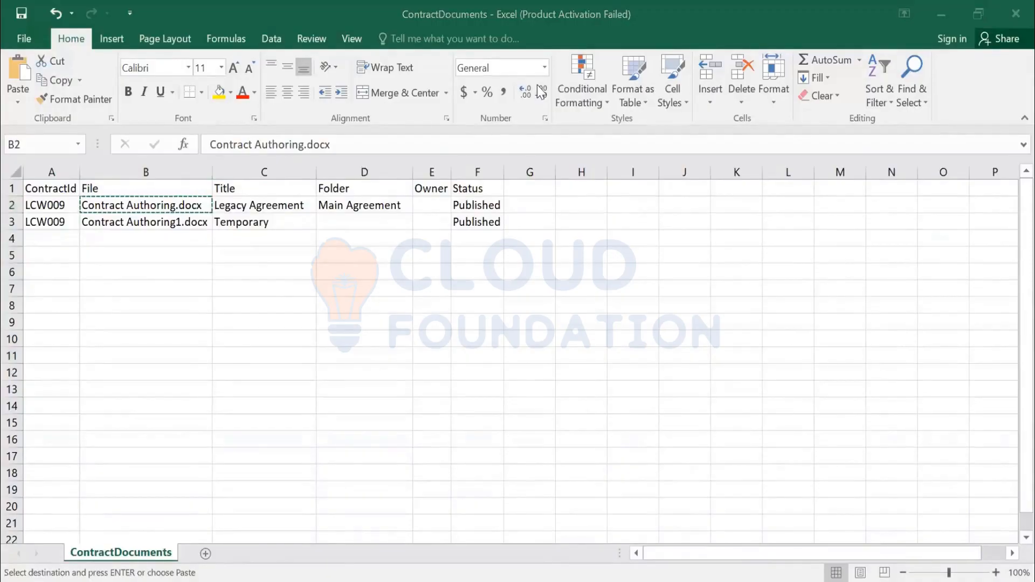
Step: In the Import legacy contracts folder, rename the Contract Authoring document to Contract Authoring.docx
{"action": "key", "text": "alt+Tab"}
{"action": "left_click", "coordinate": [230, 171]}
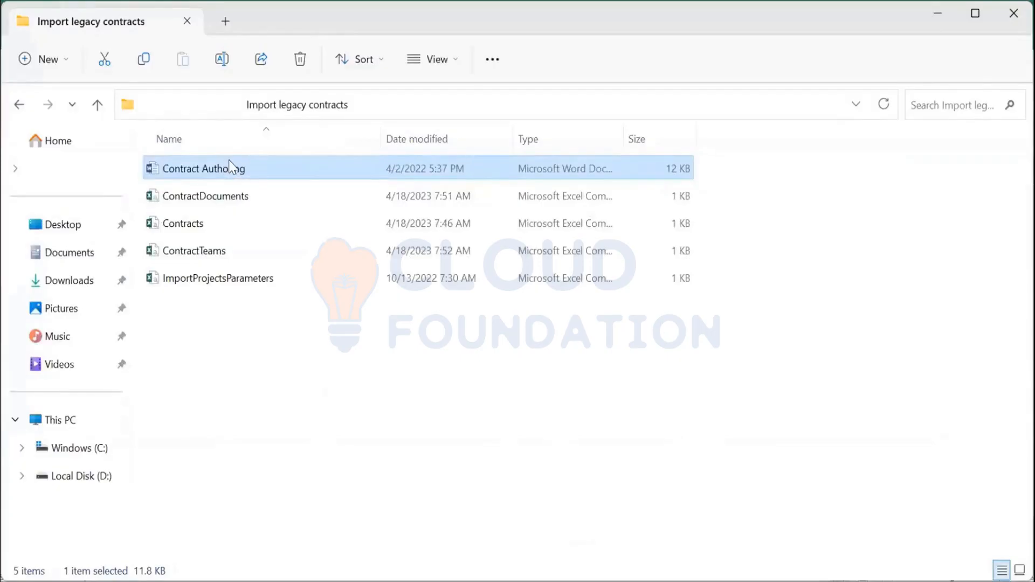
{"action": "double_click", "coordinate": [229, 162]}
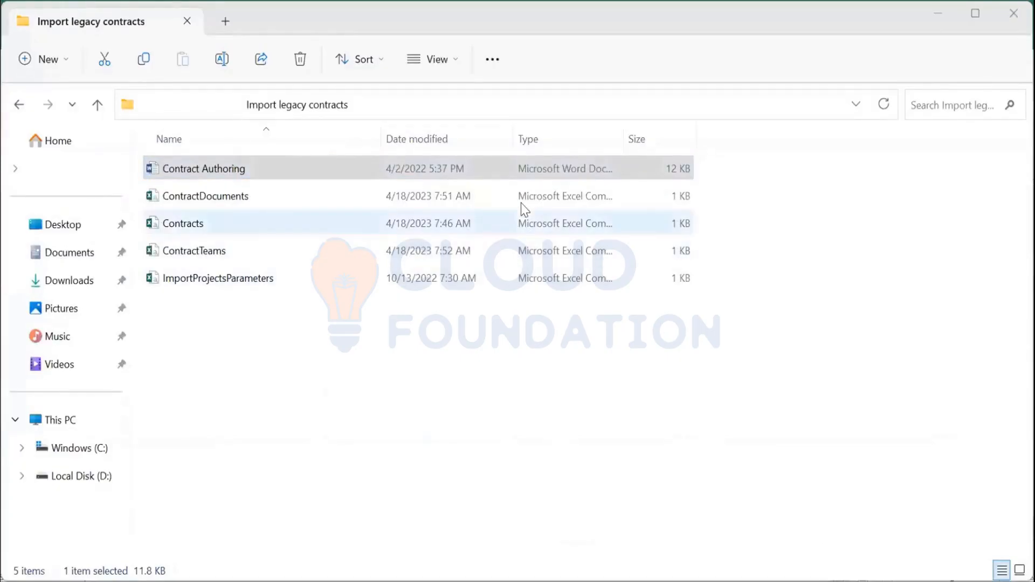
{"action": "left_click", "coordinate": [258, 173]}
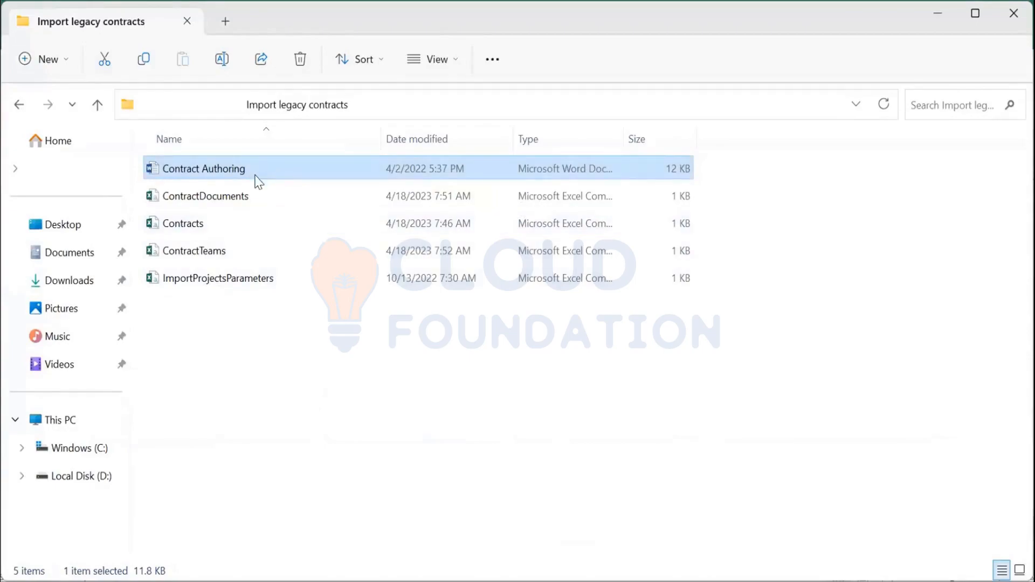
{"action": "key", "text": "F2"}
{"action": "key", "text": "End"}
{"action": "type", "text": ".docx"}
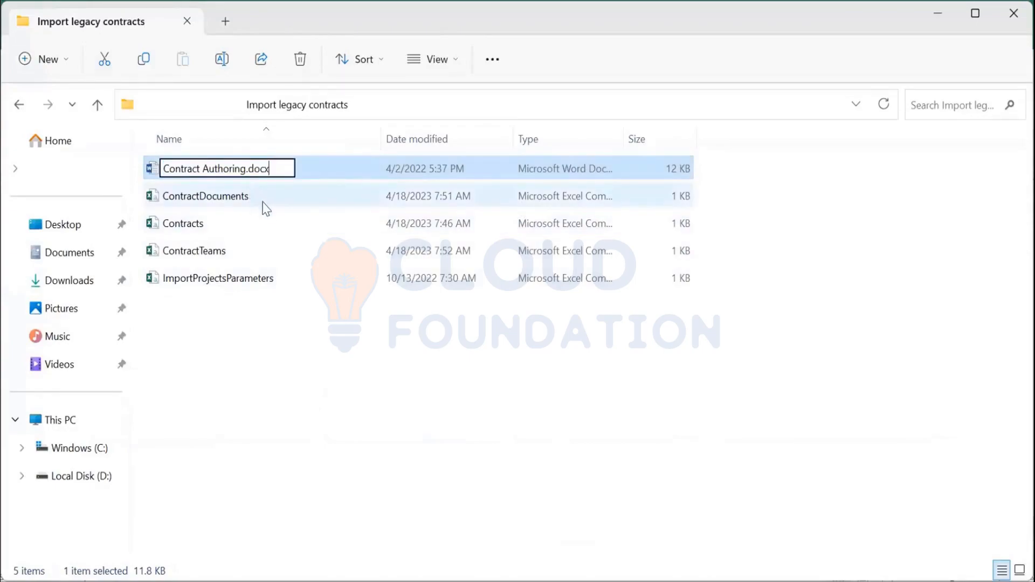
{"action": "key", "text": "Return"}
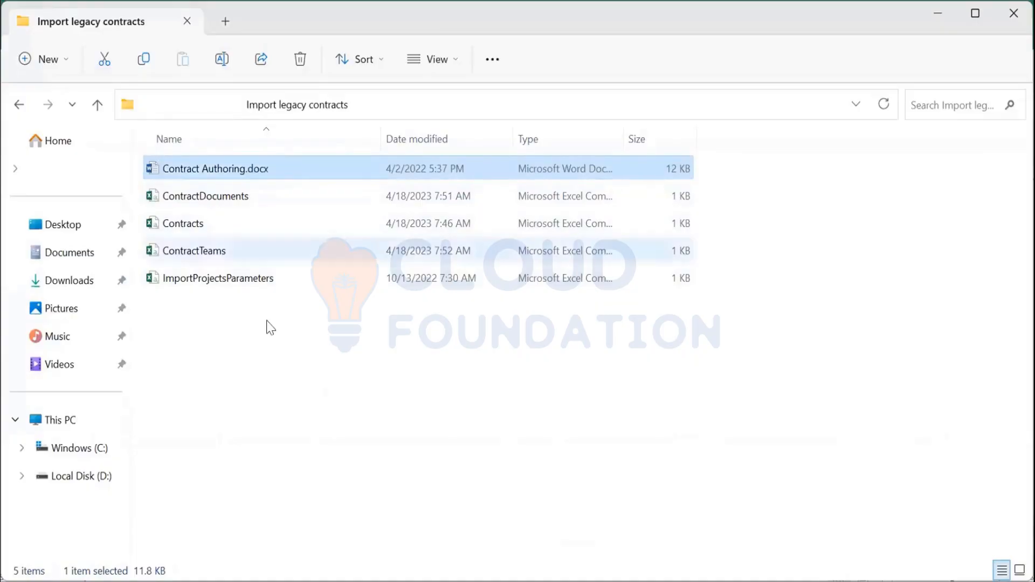
Step: Duplicate the Contract Authoring.docx document and rename the copy to Contract Authoring1.docx
{"action": "left_click", "coordinate": [254, 344]}
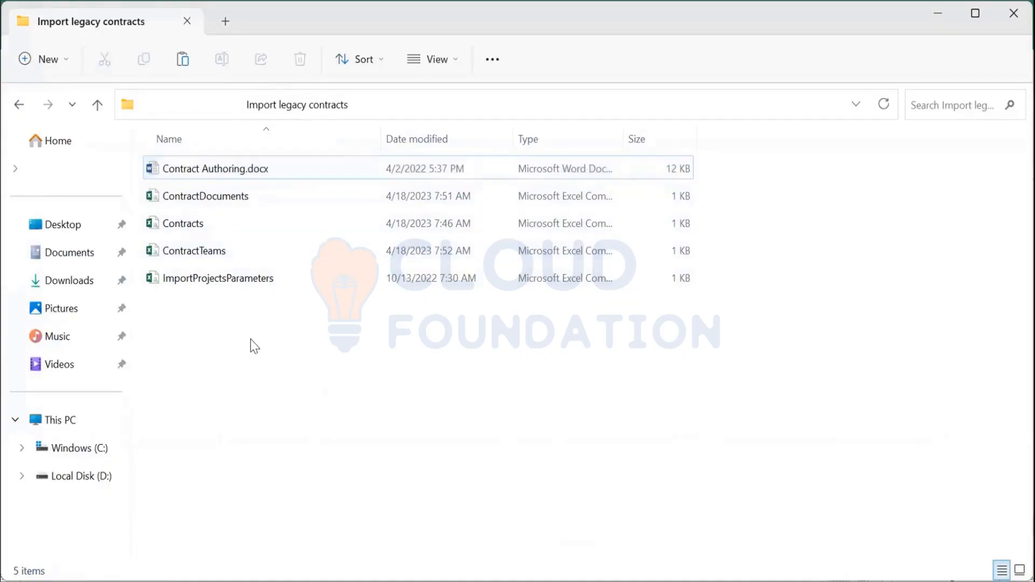
{"action": "key", "text": "ctrl+v"}
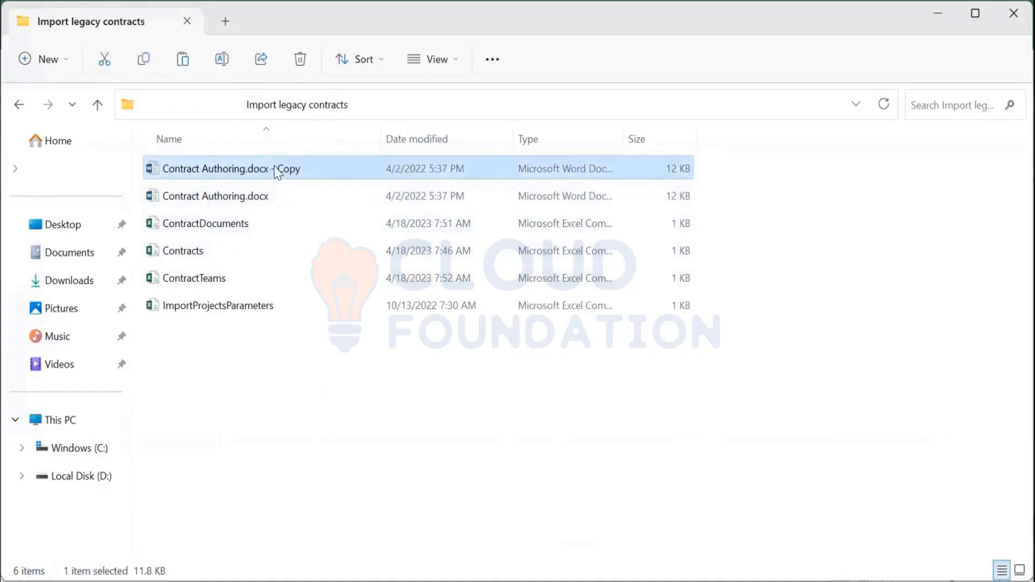
{"action": "key", "text": "F2"}
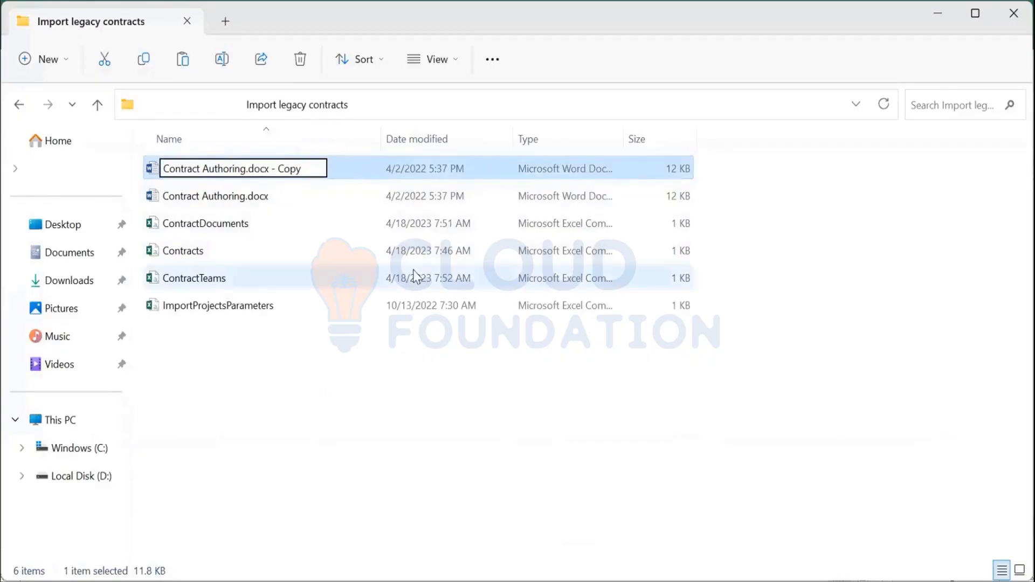
{"action": "key", "text": "BackSpace"}
{"action": "key", "text": "BackSpace"}
{"action": "key", "text": "BackSpace"}
{"action": "key", "text": "BackSpace"}
{"action": "key", "text": "BackSpace"}
{"action": "key", "text": "BackSpace"}
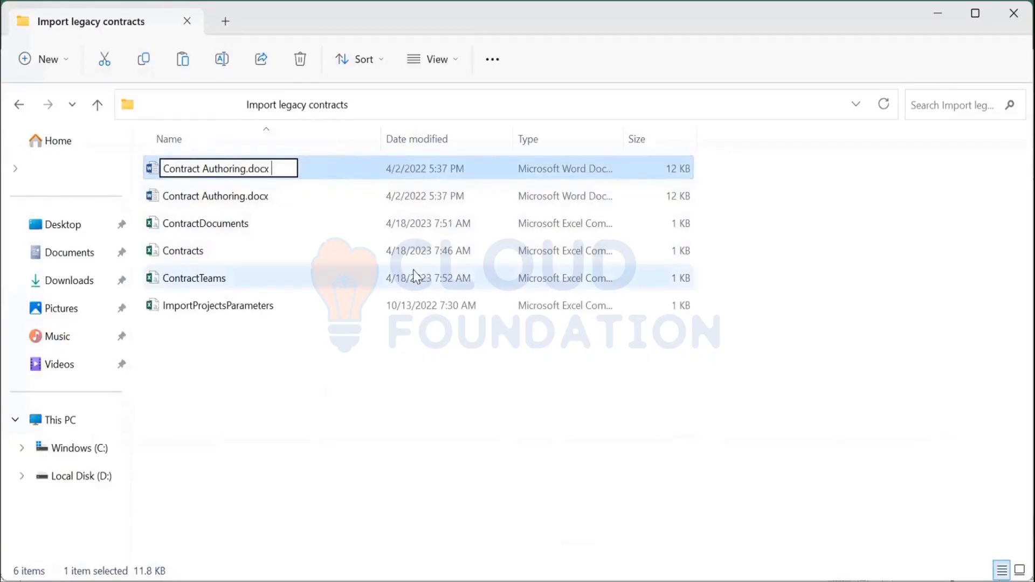
{"action": "key", "text": "BackSpace"}
{"action": "key", "text": "Left"}
{"action": "key", "text": "Left"}
{"action": "type", "text": "1"}
{"action": "key", "text": "Return"}
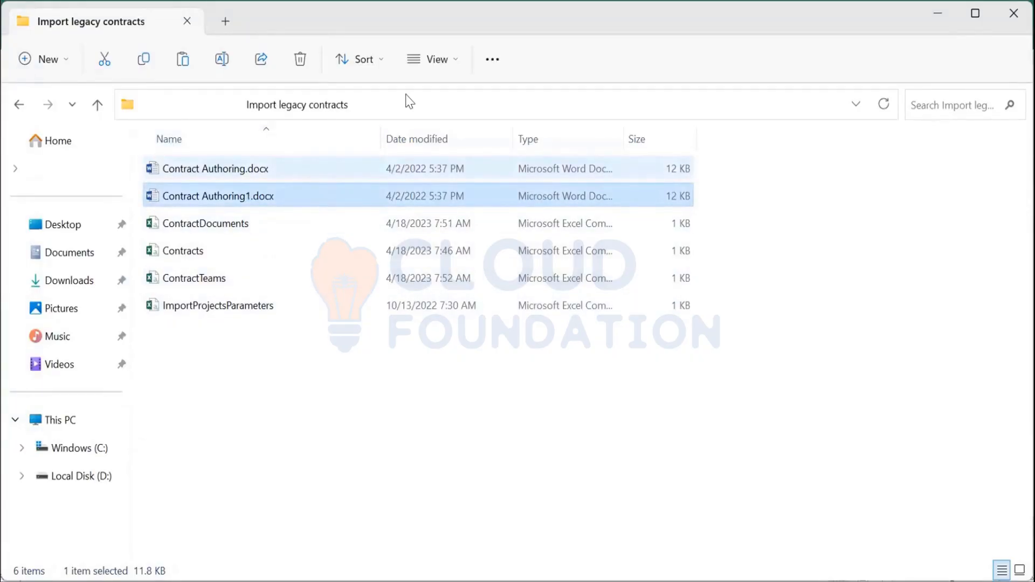
Step: Open the ContractTeams file and set the first row's Workspace to LCW009
{"action": "key", "text": "alt+Tab"}
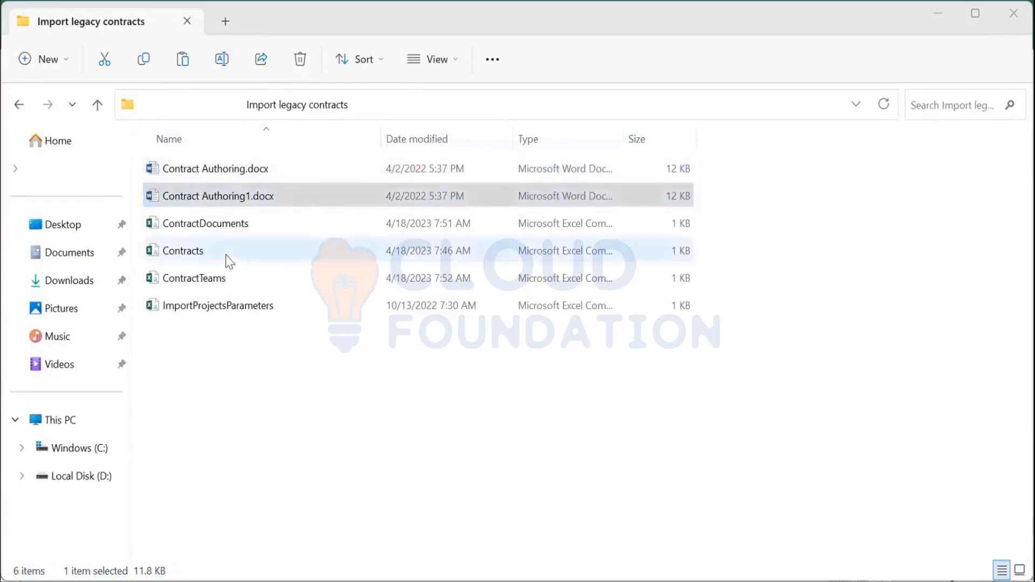
{"action": "left_click", "coordinate": [229, 284]}
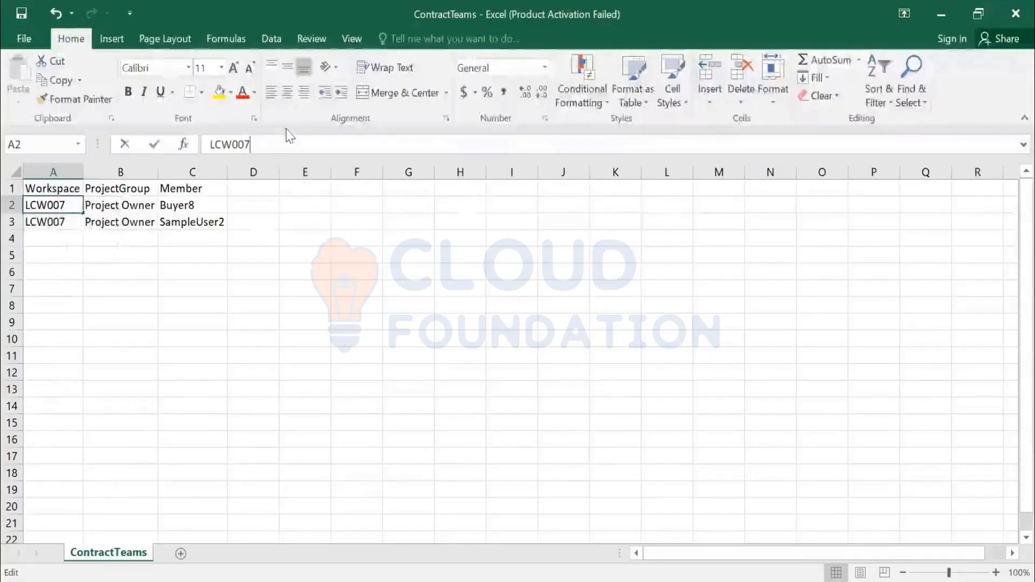
{"action": "key", "text": "BackSpace"}
{"action": "key", "text": "Tab"}
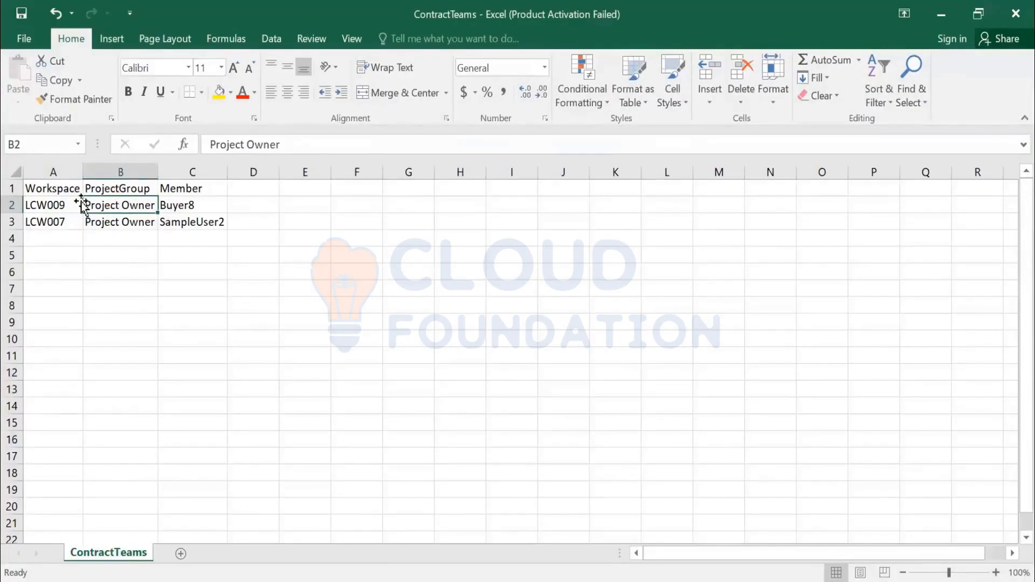
Step: Change the first row's Member in ContractTeams to Buyer7
{"action": "left_click", "coordinate": [179, 206]}
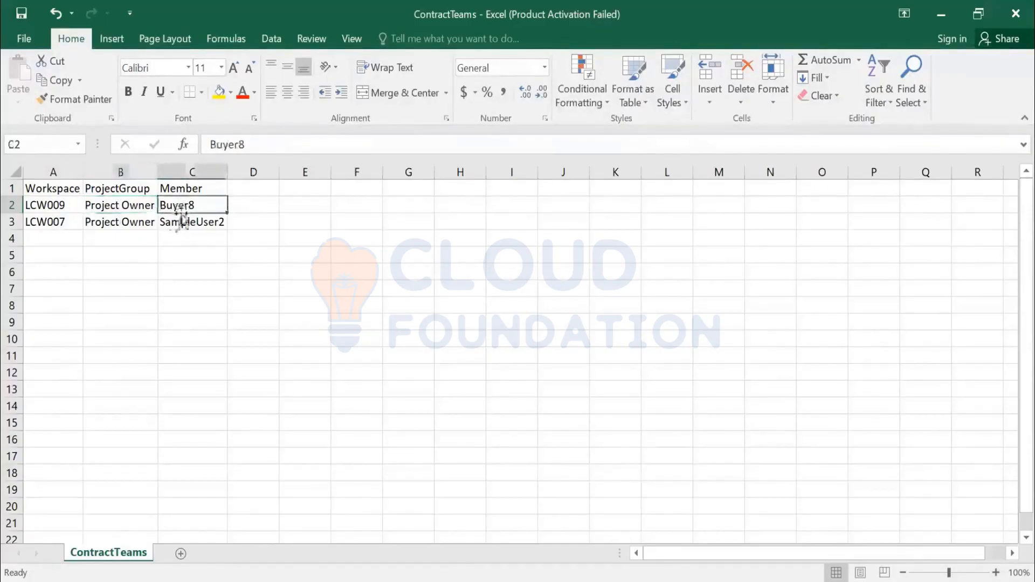
{"action": "left_click", "coordinate": [277, 147]}
{"action": "key", "text": "BackSpace"}
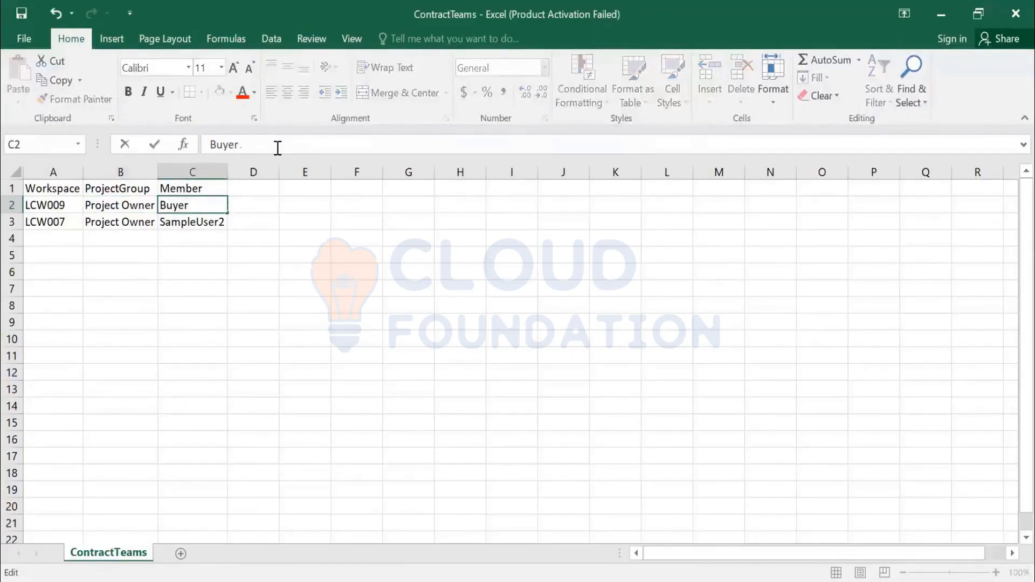
{"action": "type", "text": "7"}
{"action": "key", "text": "Return"}
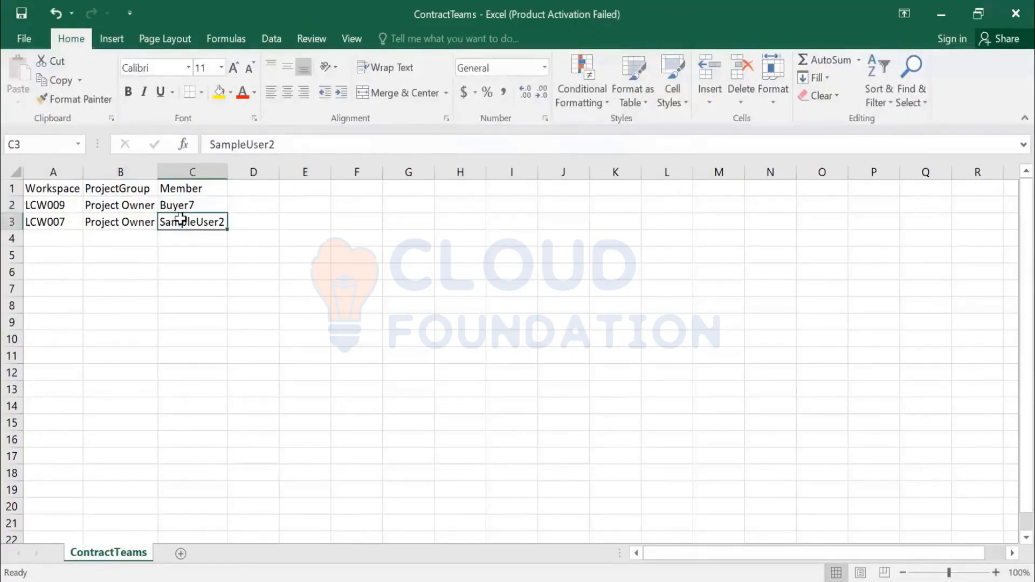
Step: Delete the LCW007 row from the ContractTeams sheet
{"action": "left_click", "coordinate": [12, 222]}
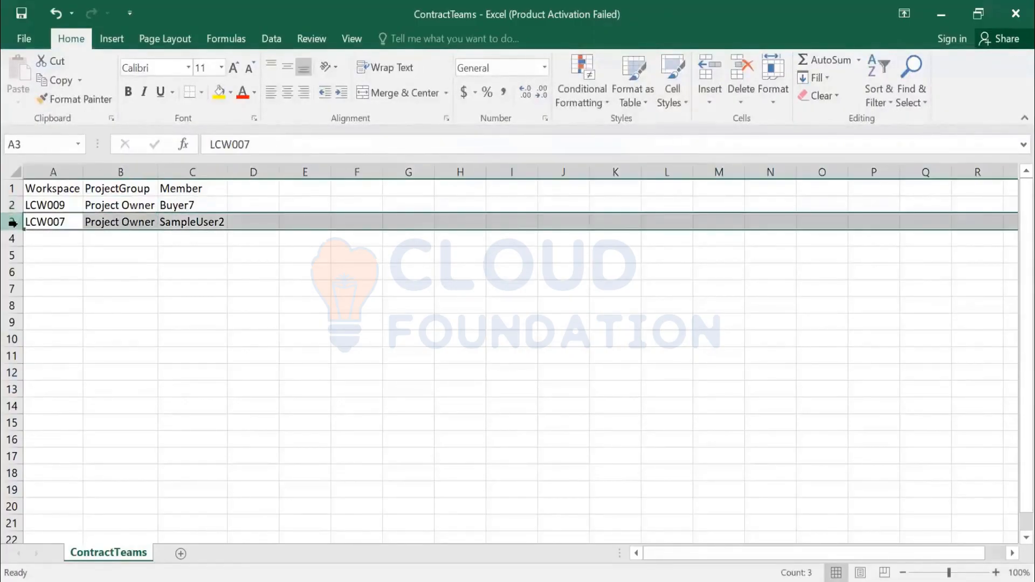
{"action": "key", "text": "Delete"}
{"action": "left_click", "coordinate": [197, 240]}
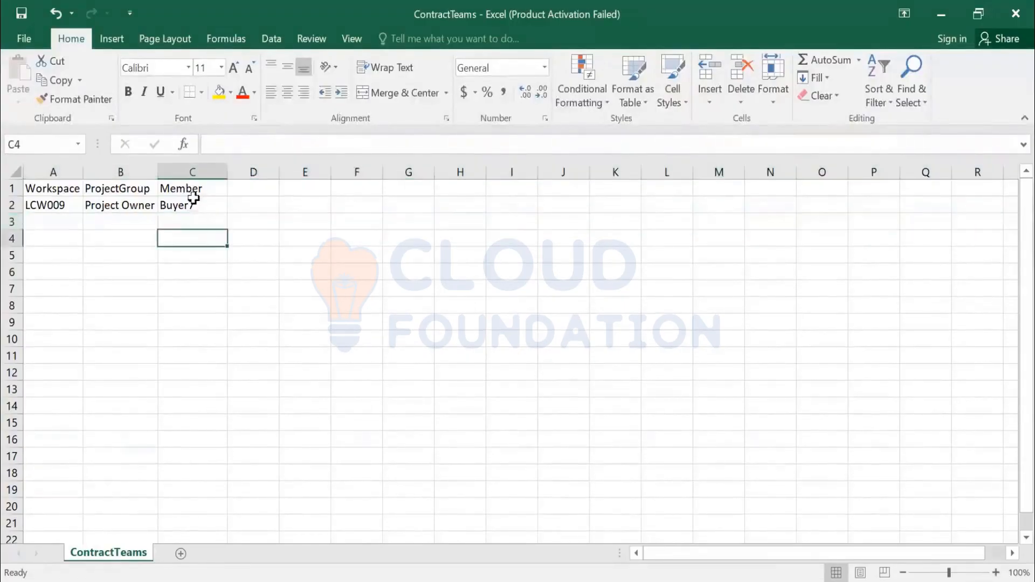
{"action": "left_click", "coordinate": [195, 205]}
{"action": "left_click", "coordinate": [110, 205]}
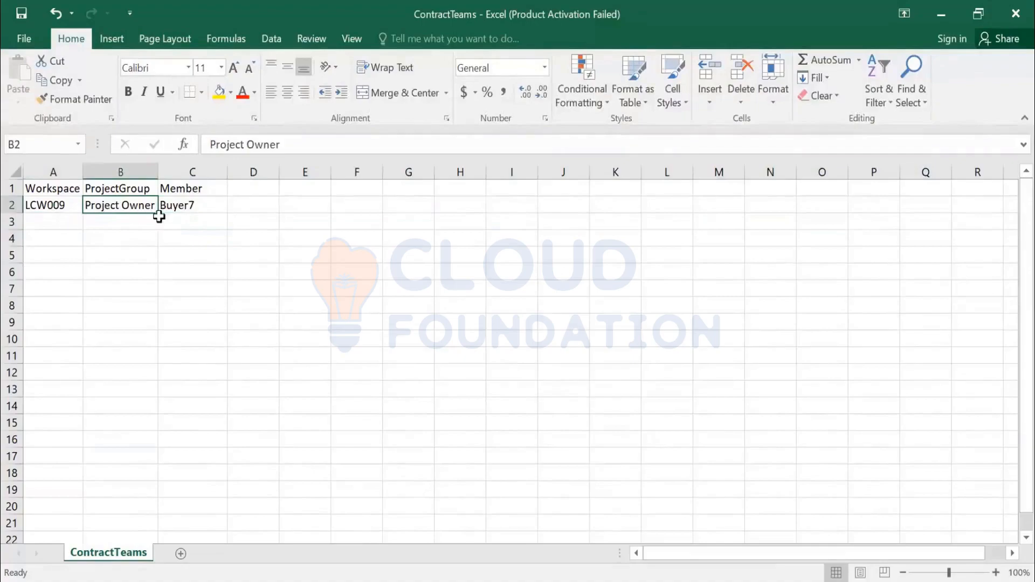
{"action": "left_click", "coordinate": [180, 207]}
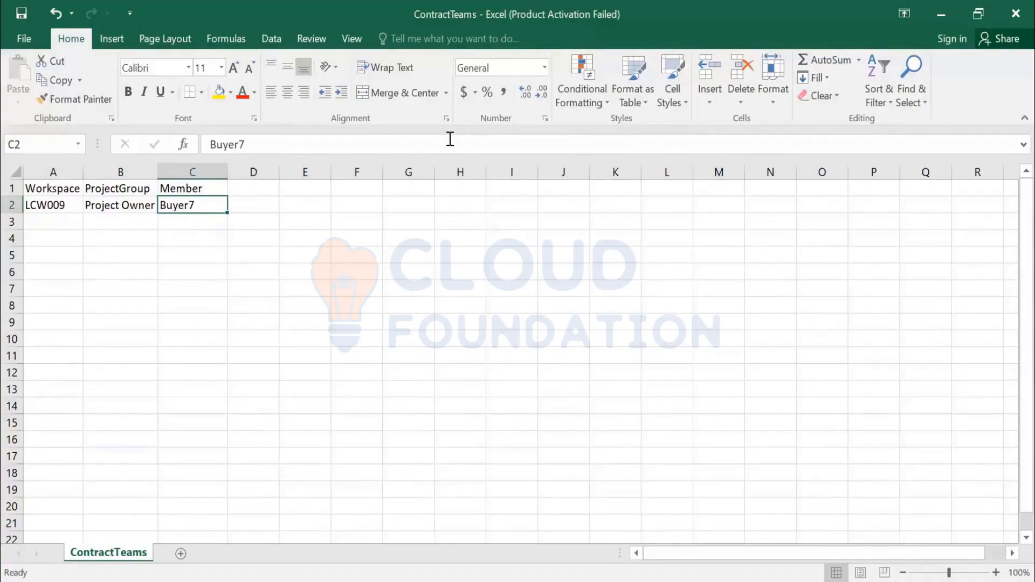
Step: Switch to Ariba and open the personal profile to review the user's name, then exit
{"action": "key", "text": "alt+Tab"}
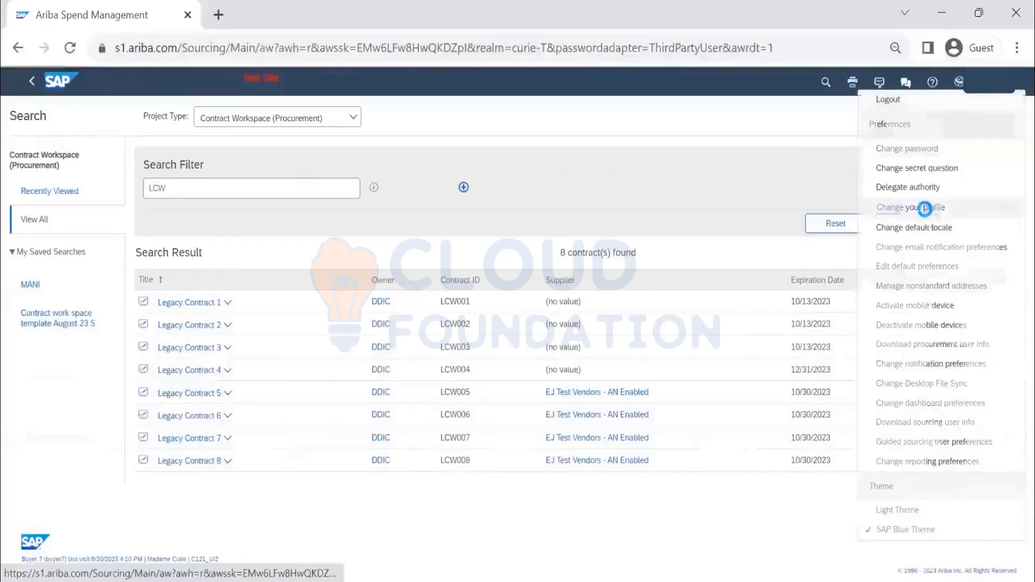
{"action": "left_click", "coordinate": [933, 204]}
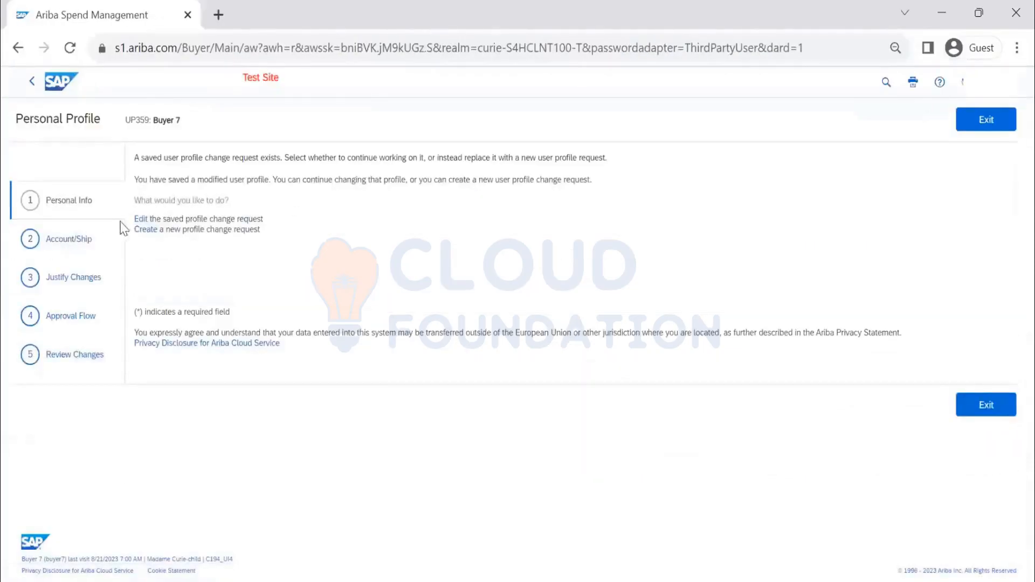
{"action": "left_click", "coordinate": [140, 221]}
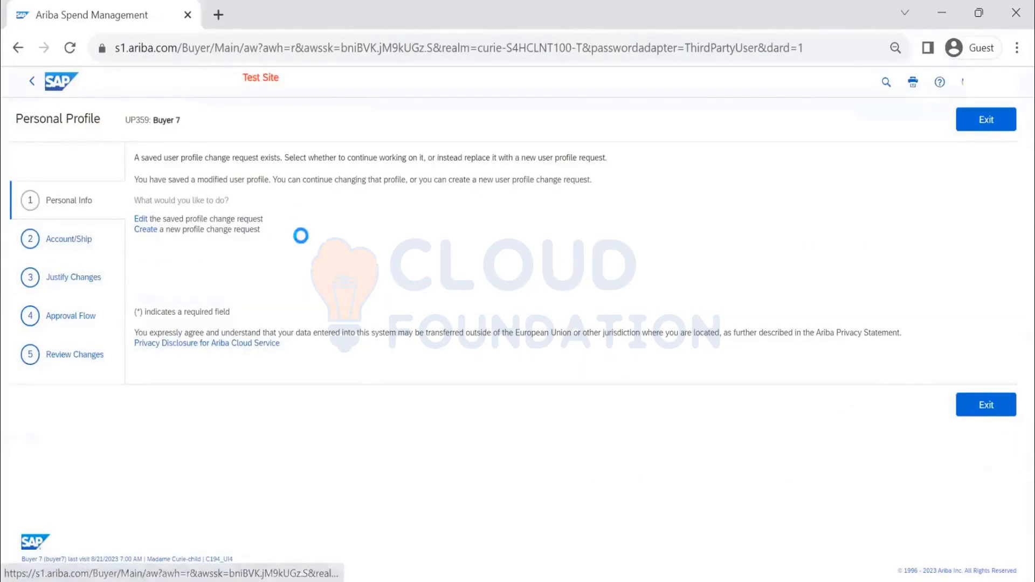
{"action": "left_click", "coordinate": [341, 234]}
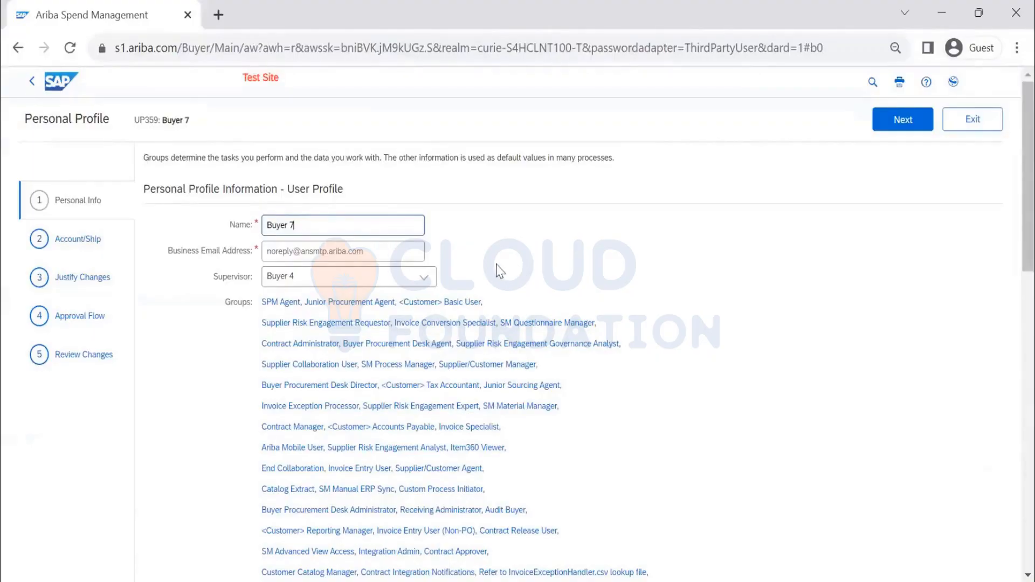
{"action": "scroll", "coordinate": [470, 286], "scroll_direction": "down", "scroll_amount": 15}
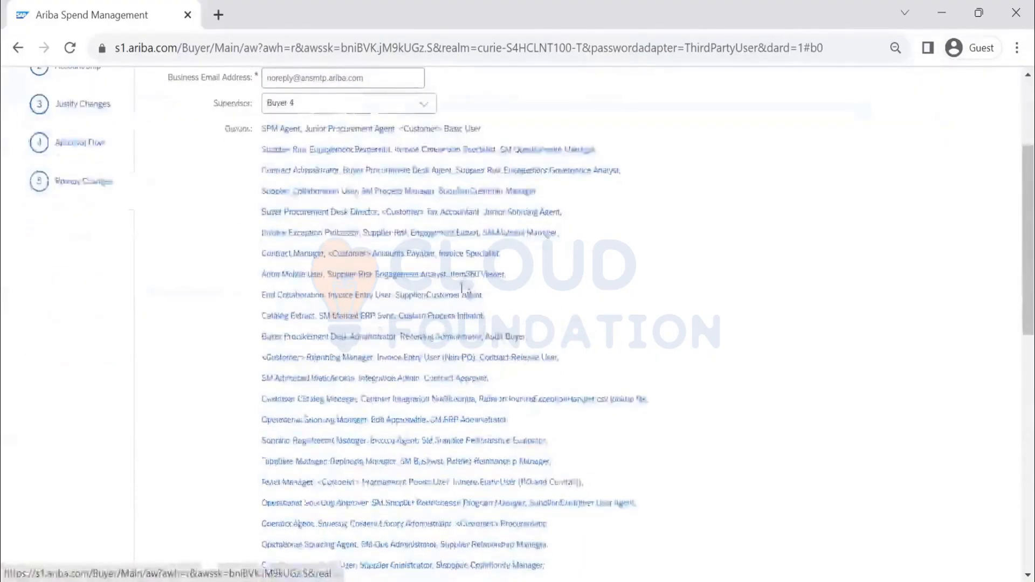
{"action": "scroll", "coordinate": [885, 215], "scroll_direction": "up", "scroll_amount": 10}
{"action": "left_click", "coordinate": [971, 122]}
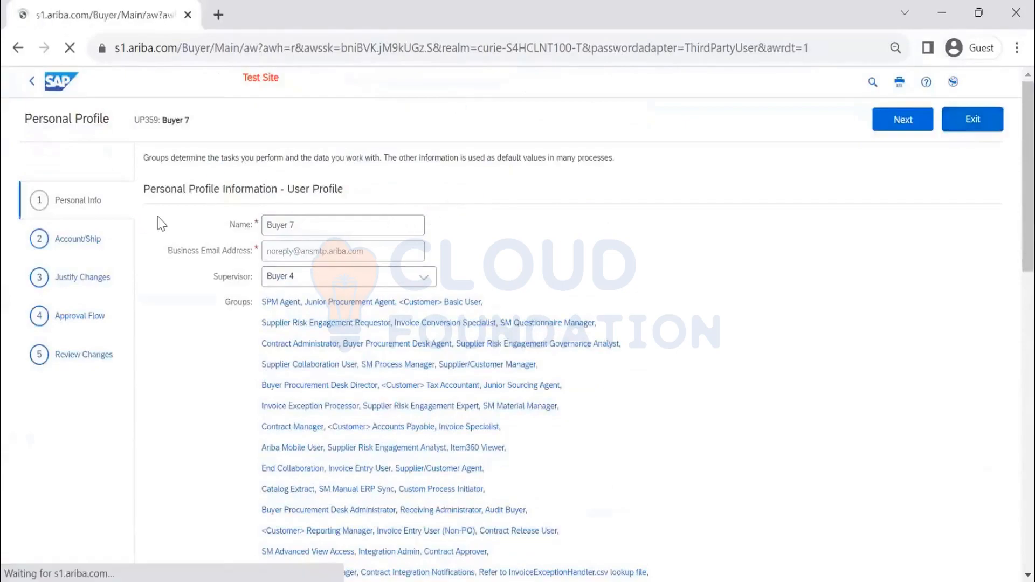
{"action": "left_click", "coordinate": [56, 218]}
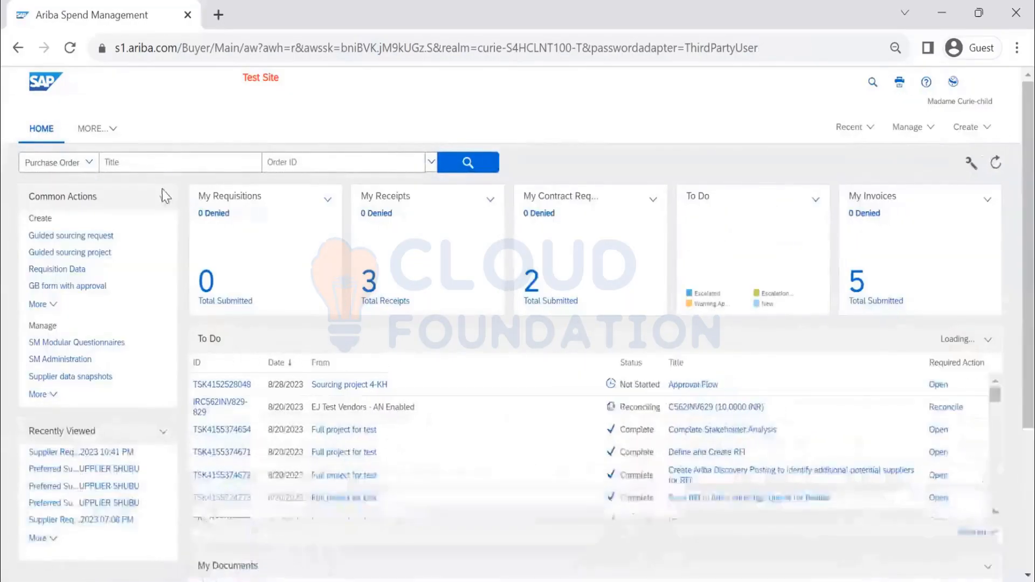
{"action": "scroll", "coordinate": [156, 274], "scroll_direction": "down", "scroll_amount": 2}
{"action": "scroll", "coordinate": [157, 273], "scroll_direction": "up", "scroll_amount": 2}
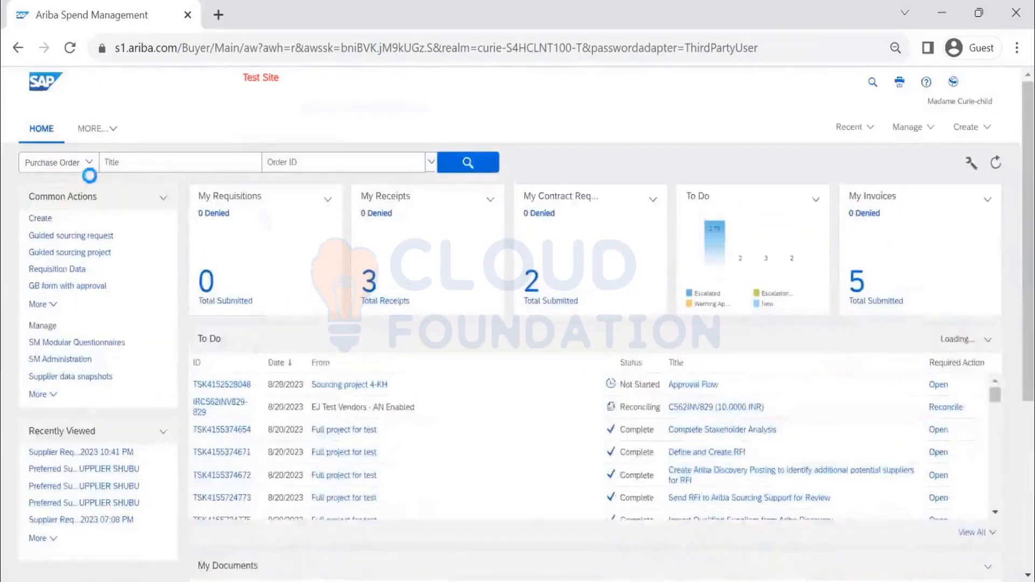
{"action": "scroll", "coordinate": [533, 378], "scroll_direction": "down", "scroll_amount": 2}
{"action": "scroll", "coordinate": [533, 378], "scroll_direction": "down", "scroll_amount": 5}
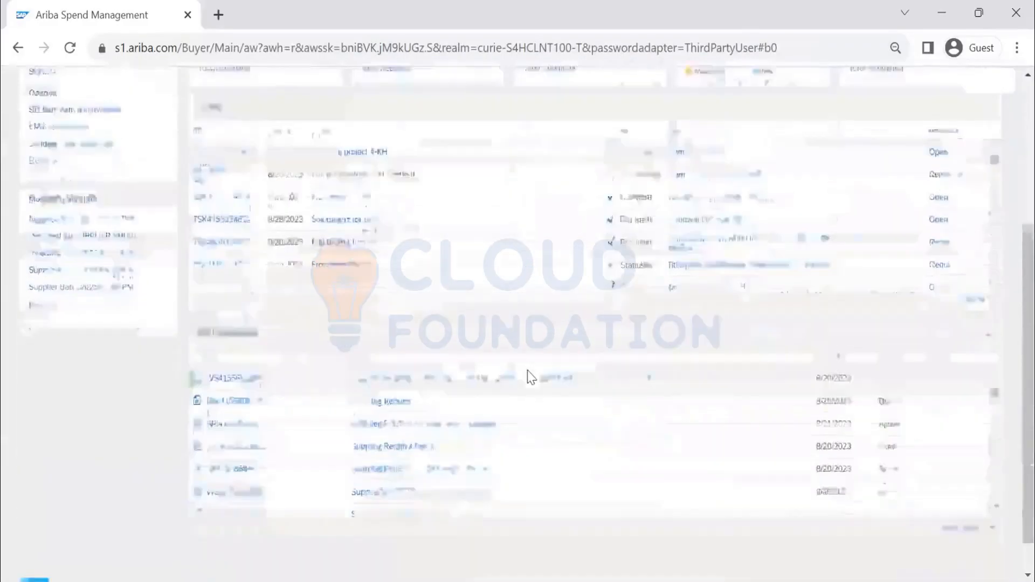
{"action": "scroll", "coordinate": [533, 377], "scroll_direction": "up", "scroll_amount": 6}
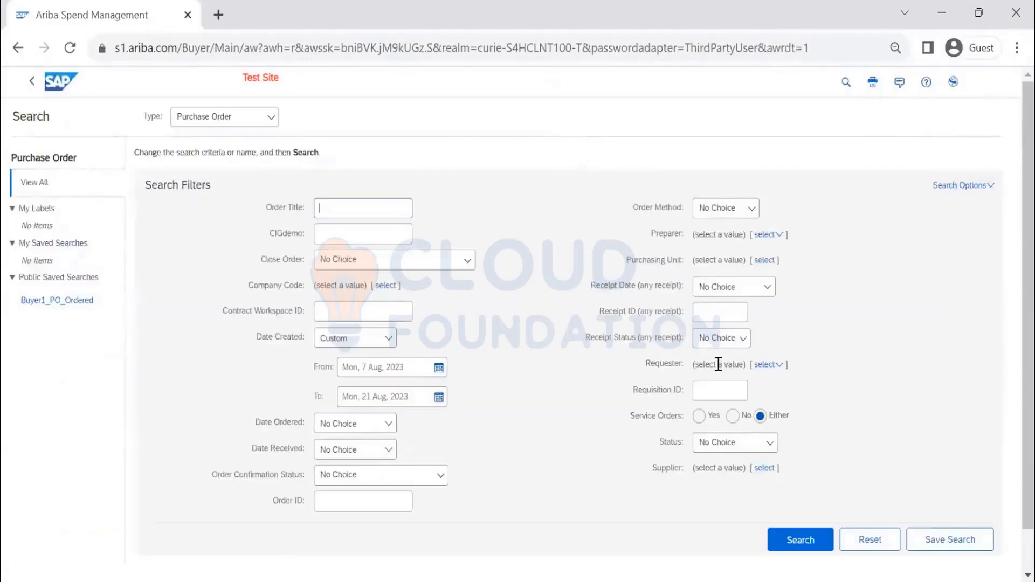
Step: In the purchase order search, open the Requester's details and copy the name Buyer 7
{"action": "left_click", "coordinate": [766, 366]}
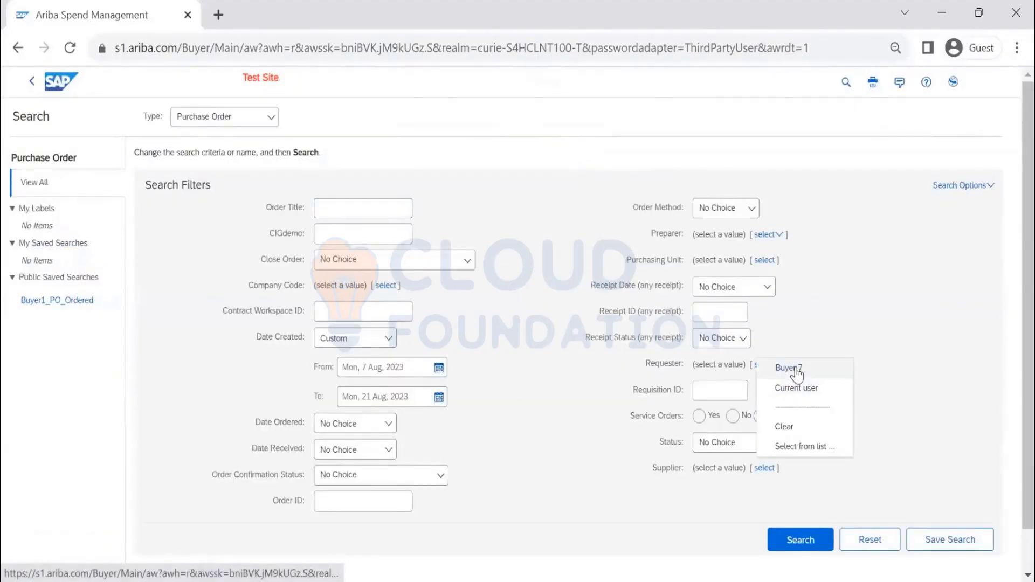
{"action": "left_click", "coordinate": [771, 371]}
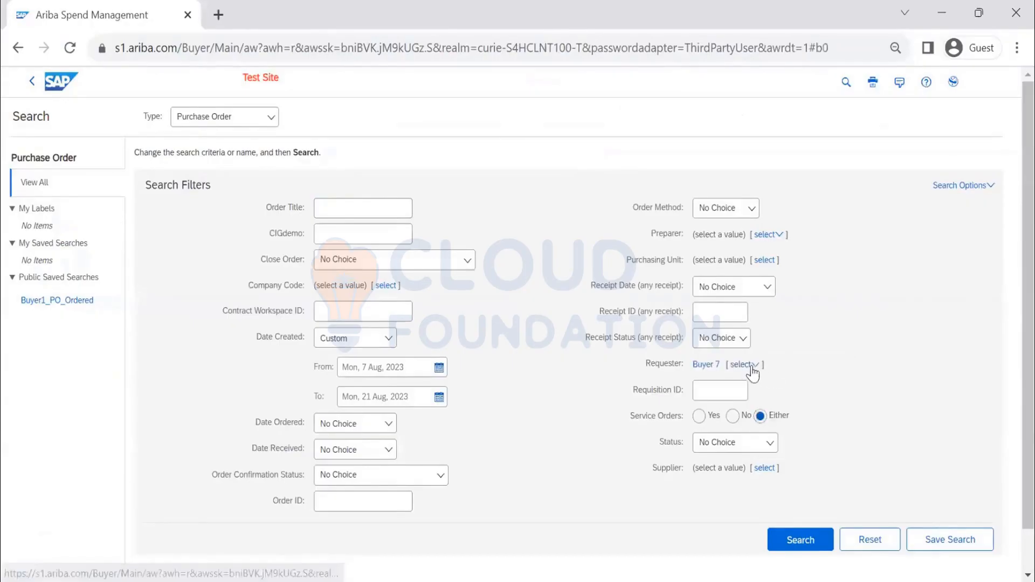
{"action": "left_click", "coordinate": [753, 372]}
{"action": "left_click", "coordinate": [779, 447]}
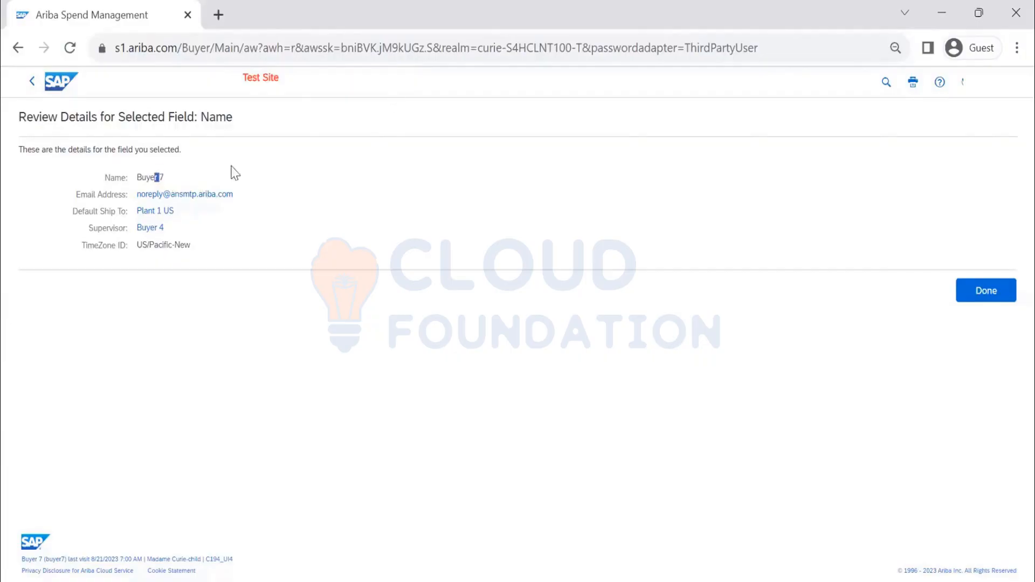
{"action": "left_click_drag", "start_coordinate": [163, 178], "coordinate": [136, 178]}
{"action": "key", "text": "ctrl+c"}
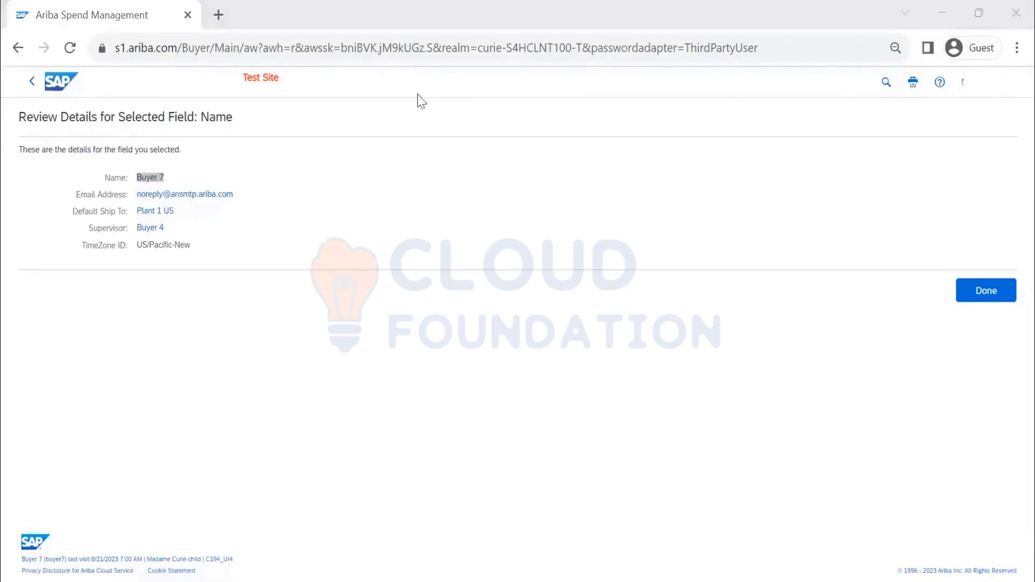
Step: Paste Buyer 7 as the first row's Member in ContractTeams and save the file, keeping CSV format
{"action": "key", "text": "alt+Tab"}
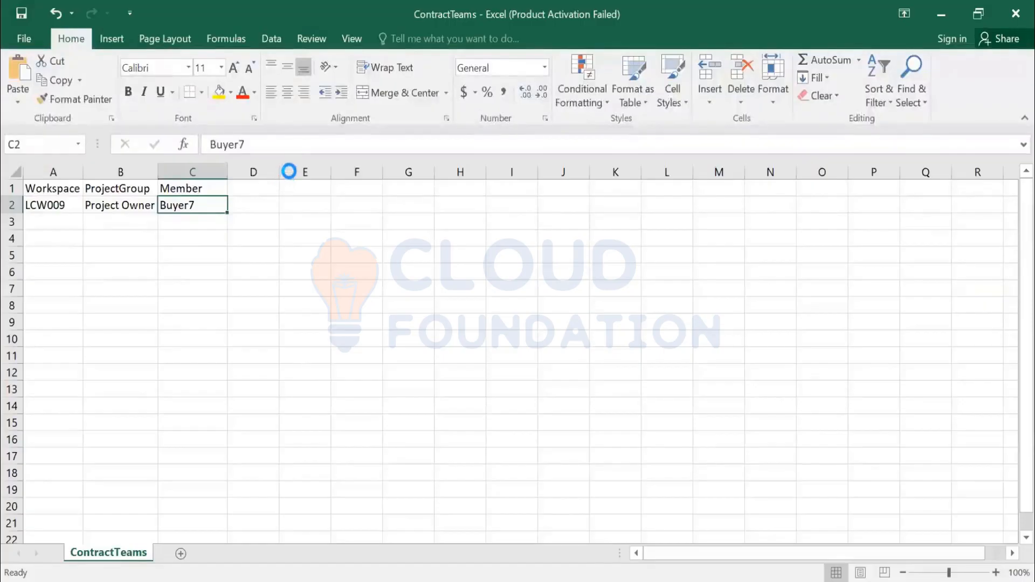
{"action": "key", "text": "ctrl+v"}
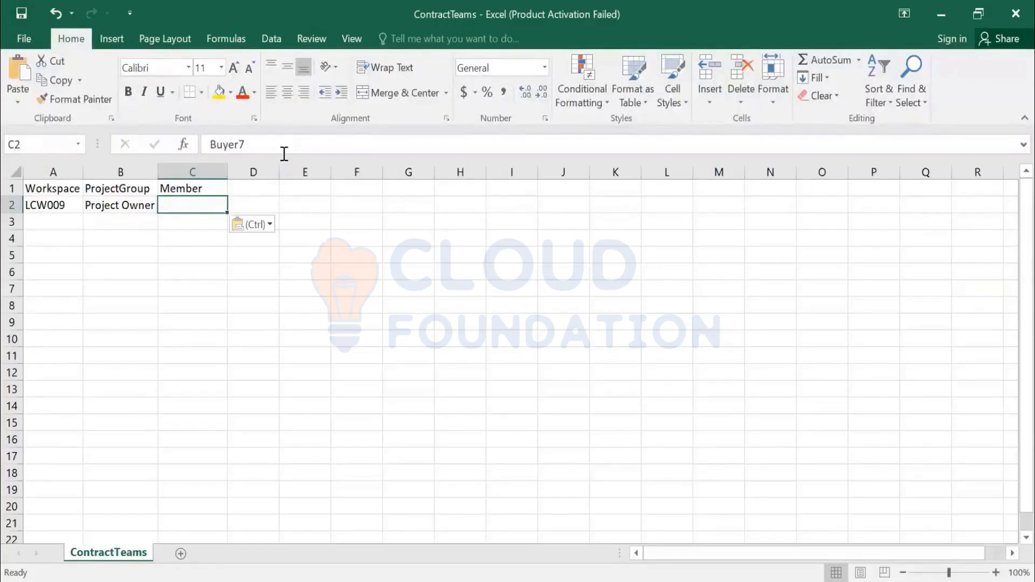
{"action": "left_click", "coordinate": [241, 144]}
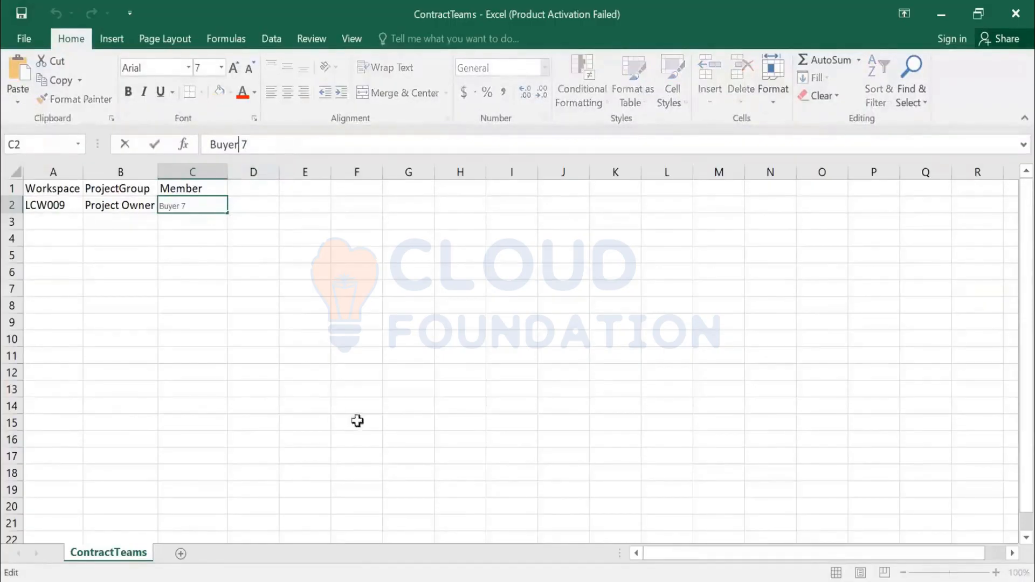
{"action": "left_click", "coordinate": [341, 322]}
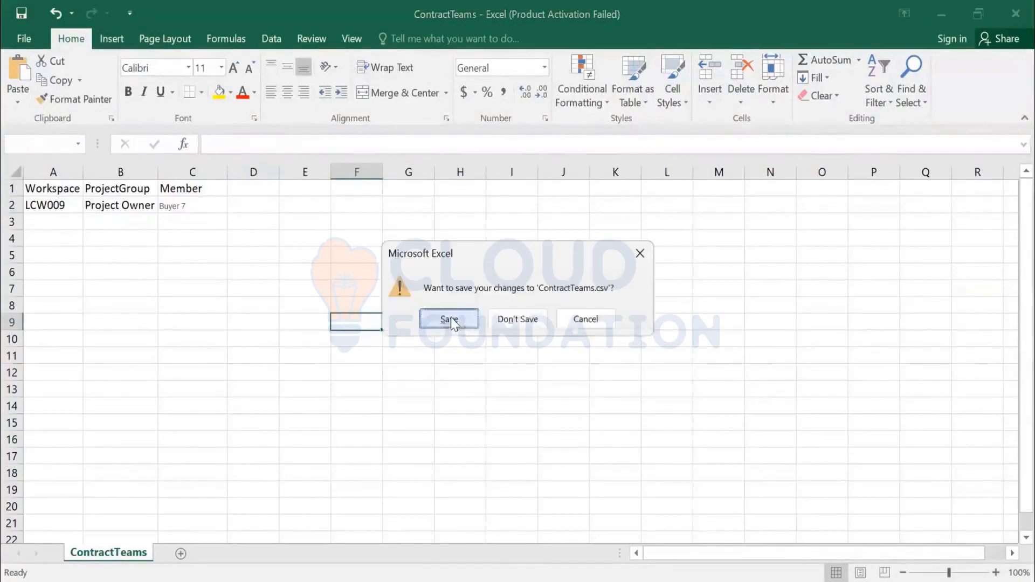
{"action": "left_click", "coordinate": [447, 325]}
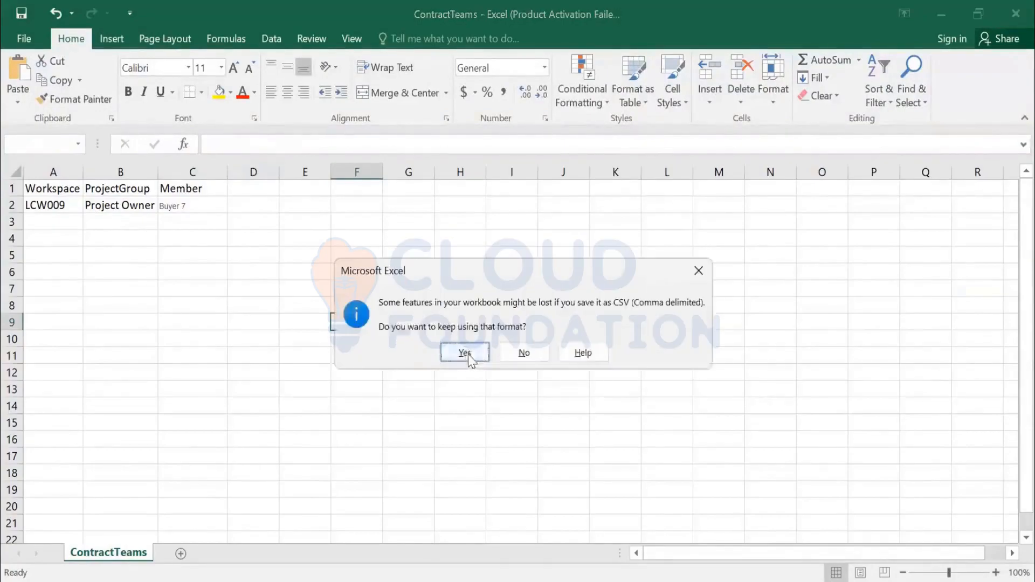
{"action": "left_click", "coordinate": [465, 353]}
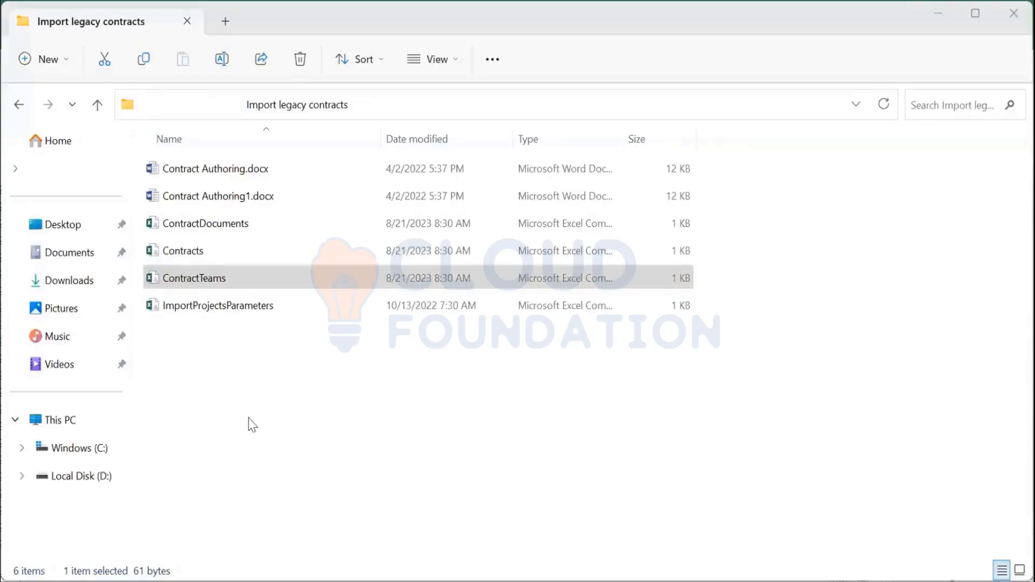
Step: Compress all files in the Import legacy contracts folder into a ZIP named upload2
{"action": "key", "text": "ctrl+a"}
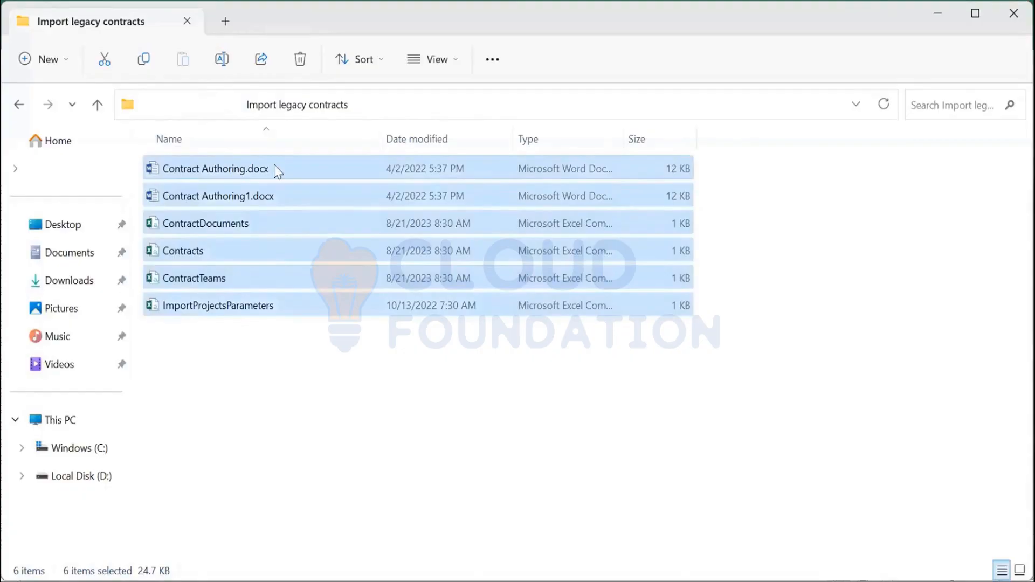
{"action": "right_click", "coordinate": [365, 280]}
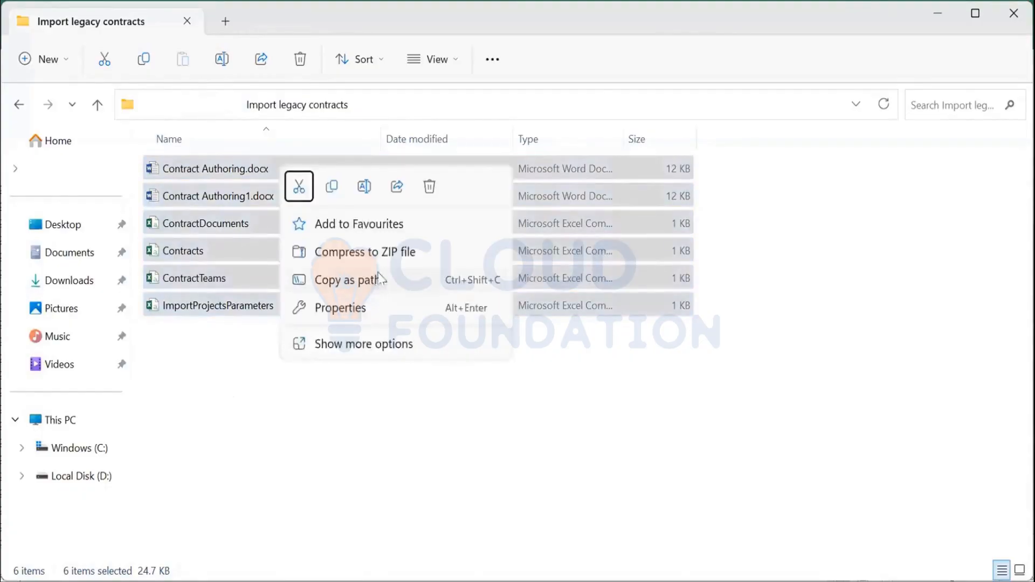
{"action": "left_click", "coordinate": [389, 258]}
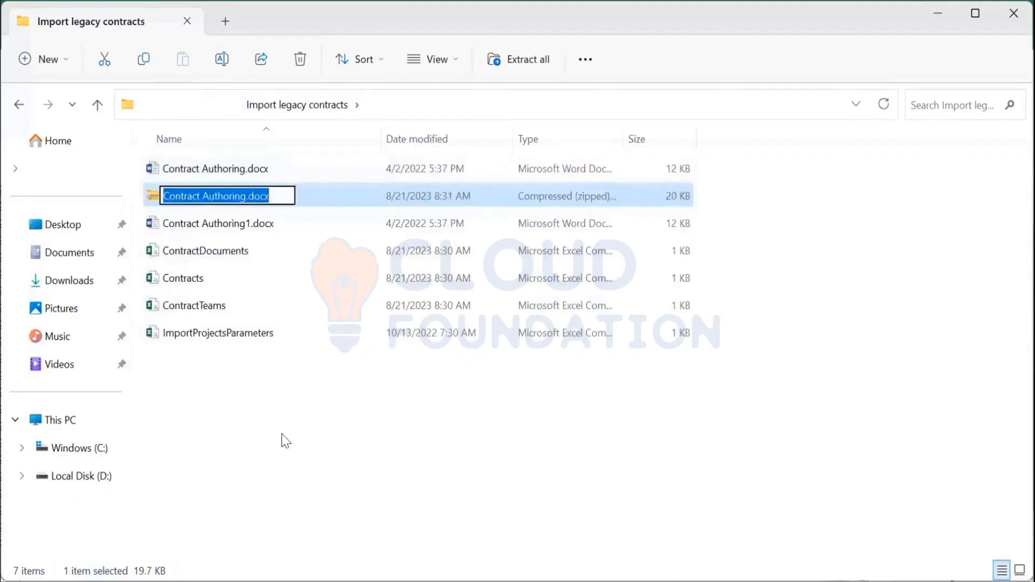
{"action": "type", "text": "upload2"}
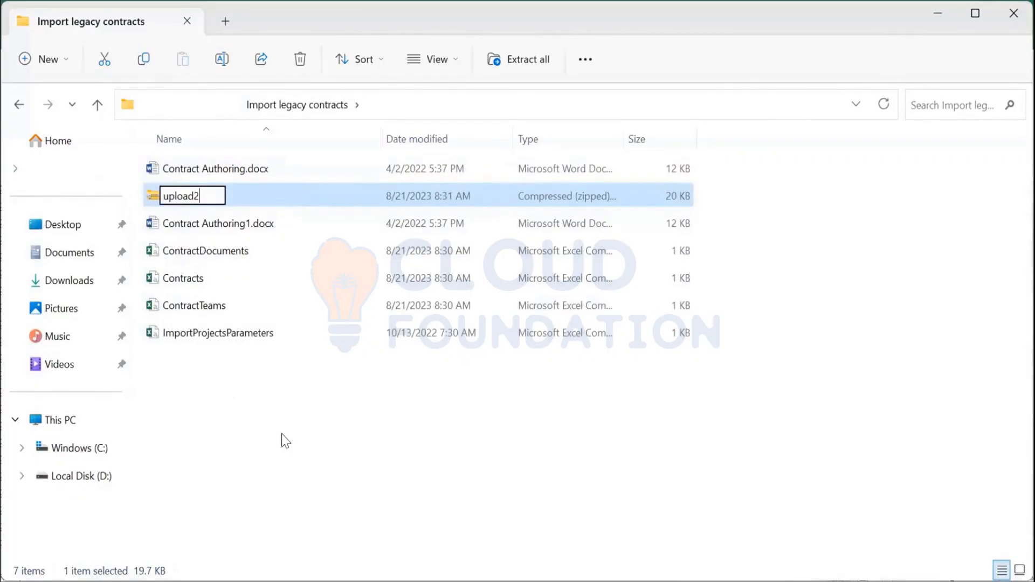
{"action": "key", "text": "Return"}
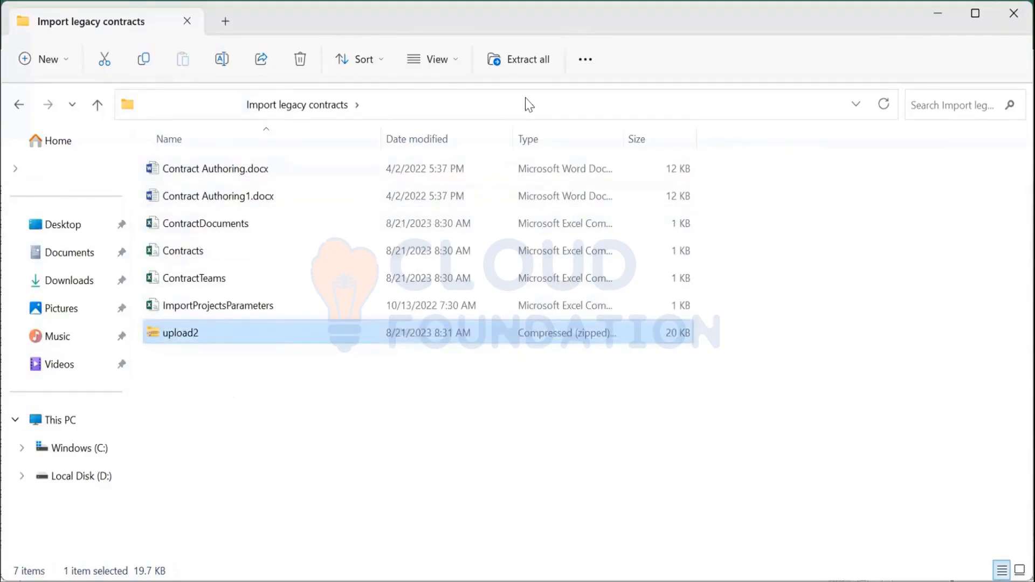
Step: Switch to Ariba and open Administration from the Manage menu
{"action": "key", "text": "alt+Tab"}
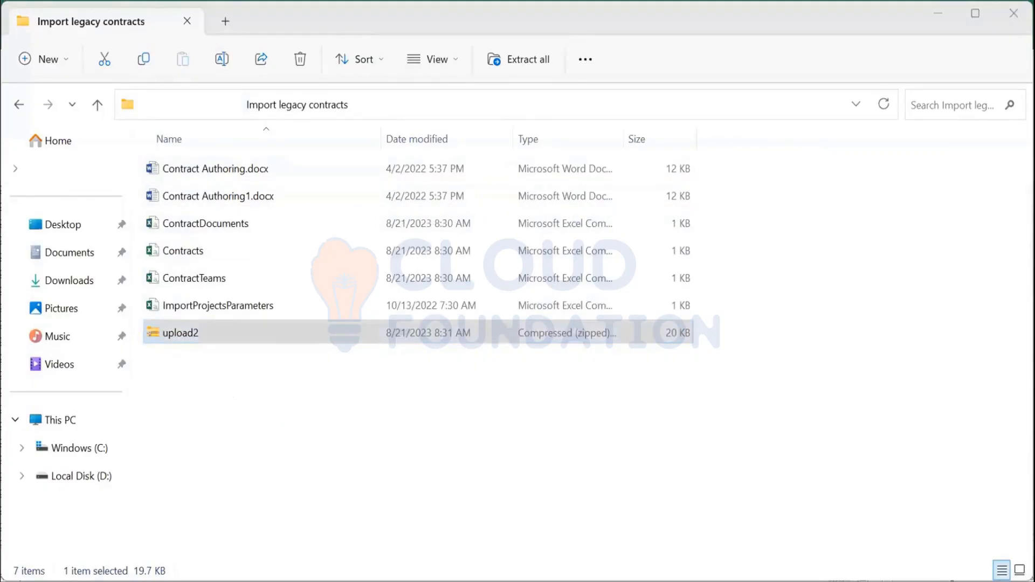
{"action": "left_click", "coordinate": [660, 343]}
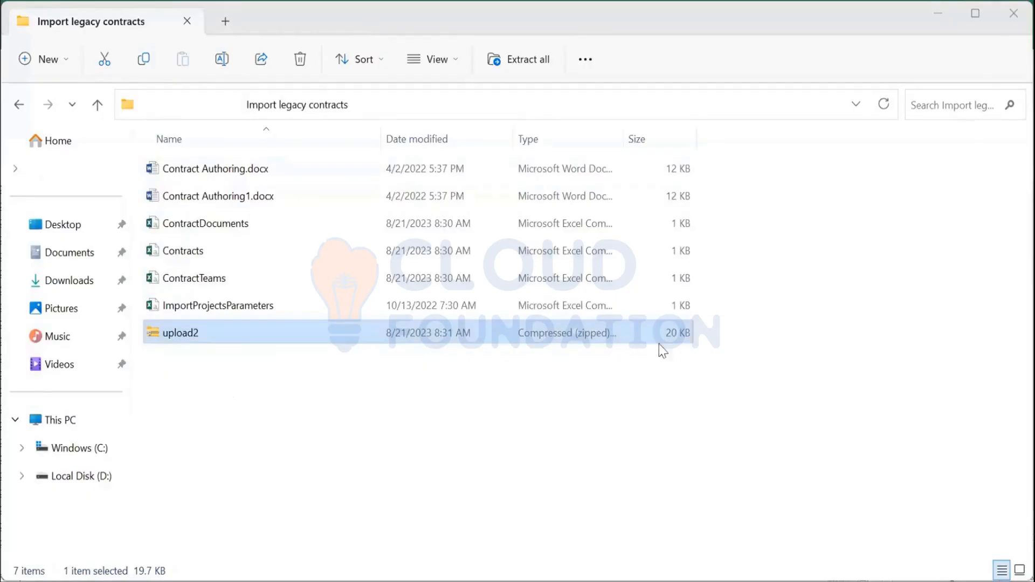
{"action": "left_click", "coordinate": [675, 339]}
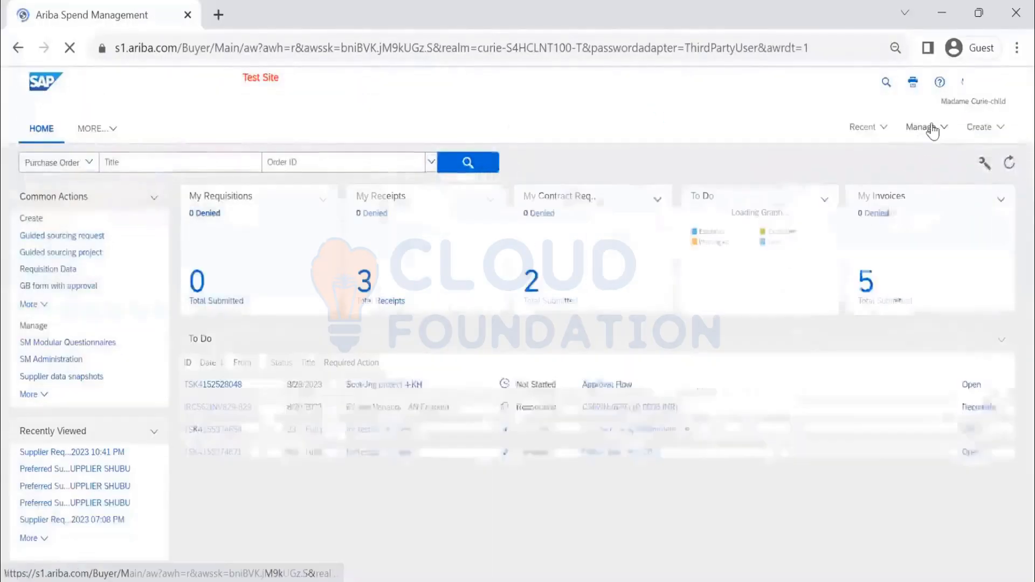
{"action": "left_click", "coordinate": [917, 130]}
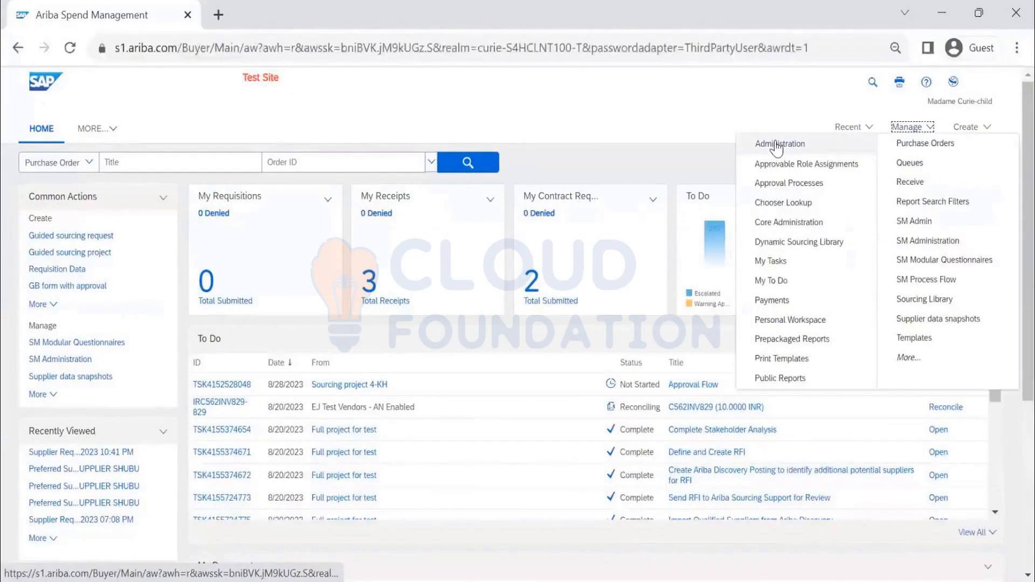
{"action": "left_click", "coordinate": [777, 145]}
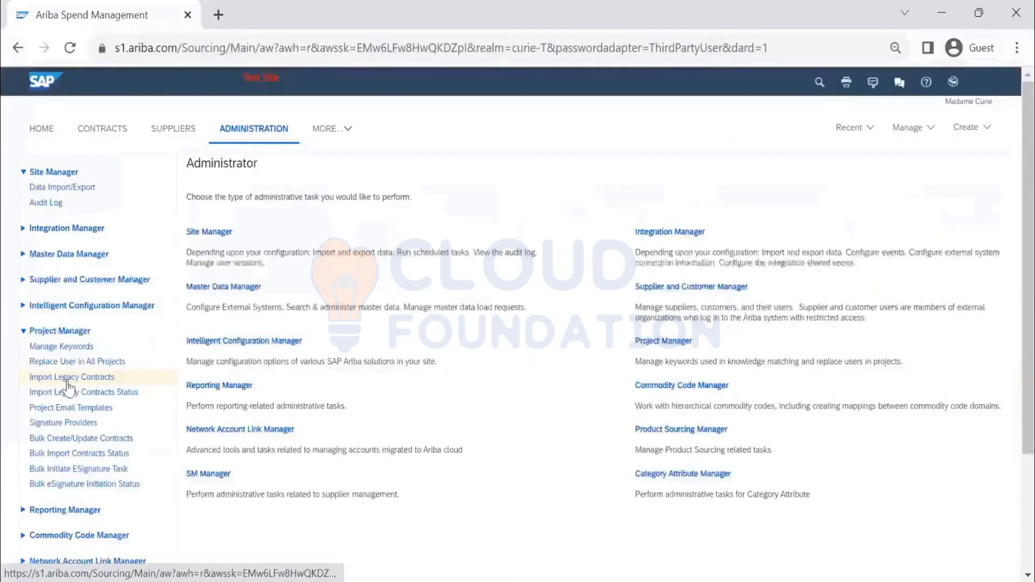
Step: Open Import Legacy Contracts and choose upload2 from the Import legacy contracts folder on the Desktop as the ZIP archive
{"action": "left_click", "coordinate": [73, 382]}
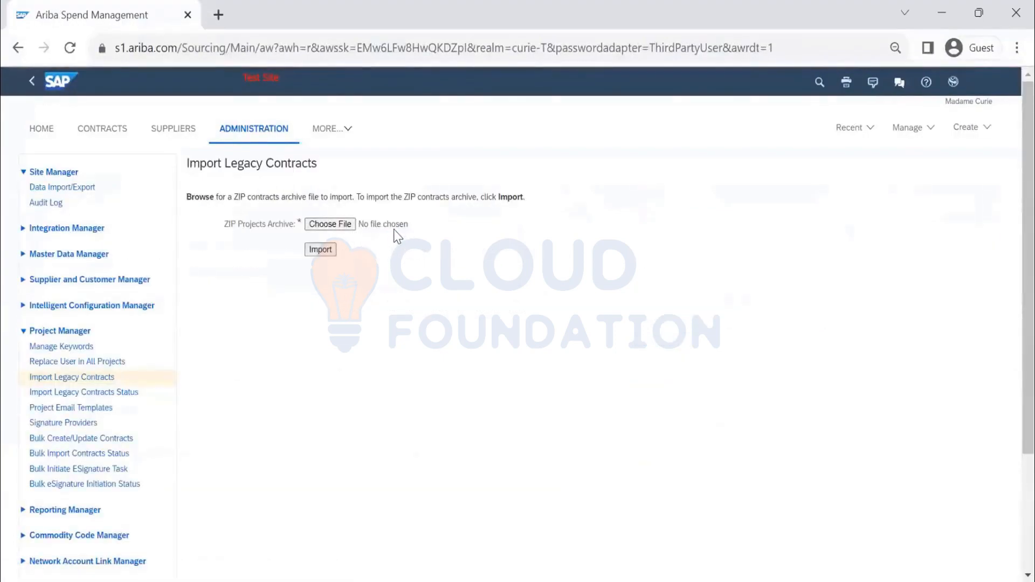
{"action": "left_click", "coordinate": [401, 227]}
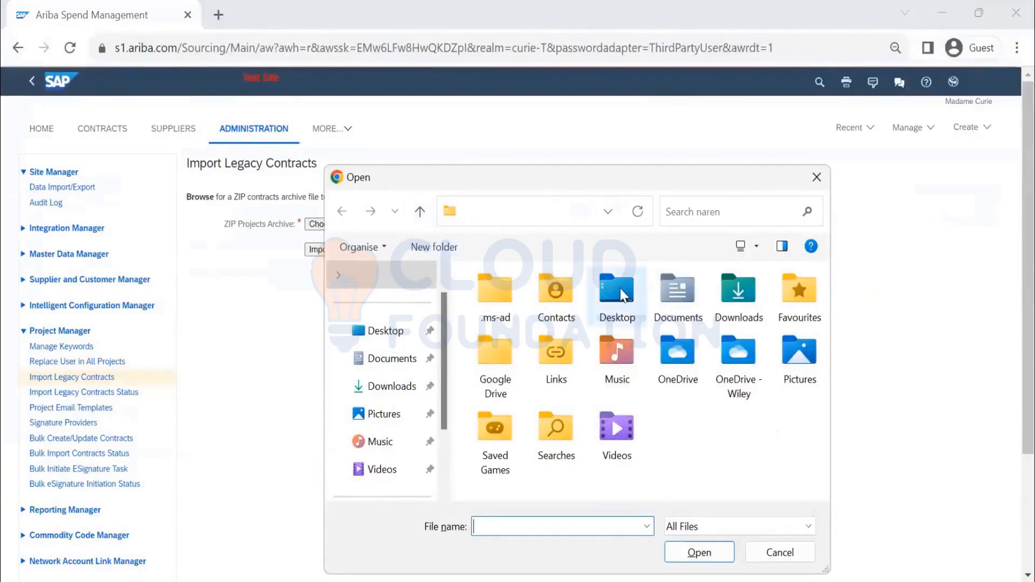
{"action": "double_click", "coordinate": [612, 302]}
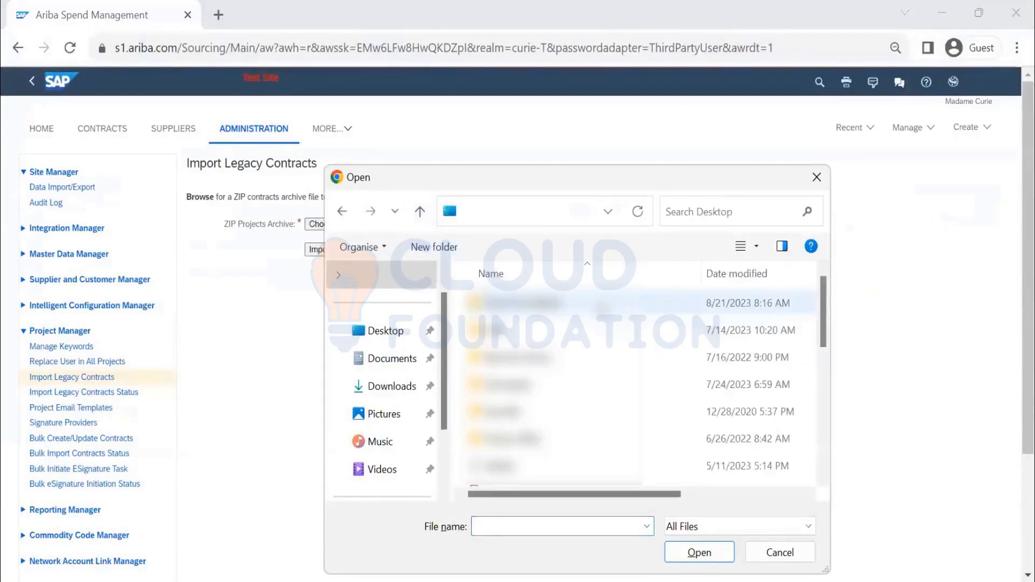
{"action": "double_click", "coordinate": [561, 394]}
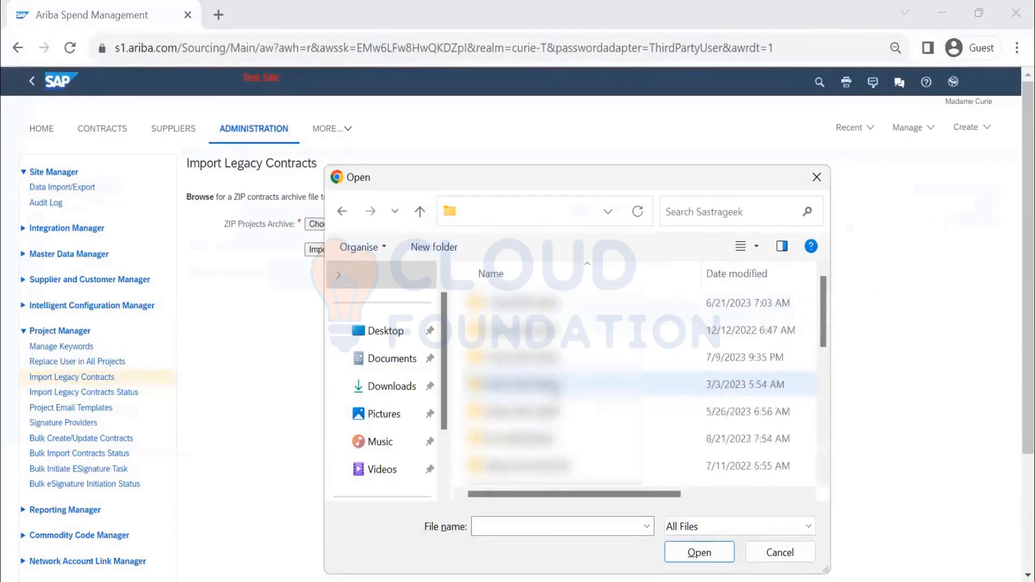
{"action": "scroll", "coordinate": [559, 394], "scroll_direction": "down", "scroll_amount": 2}
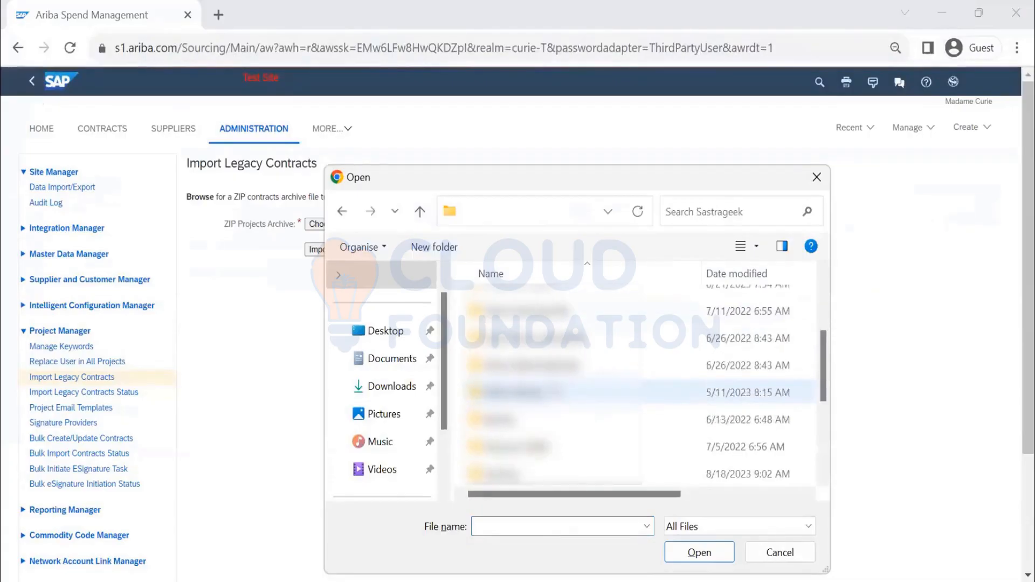
{"action": "left_click", "coordinate": [419, 212]}
{"action": "scroll", "coordinate": [512, 311], "scroll_direction": "down", "scroll_amount": 3}
{"action": "left_click", "coordinate": [515, 305]}
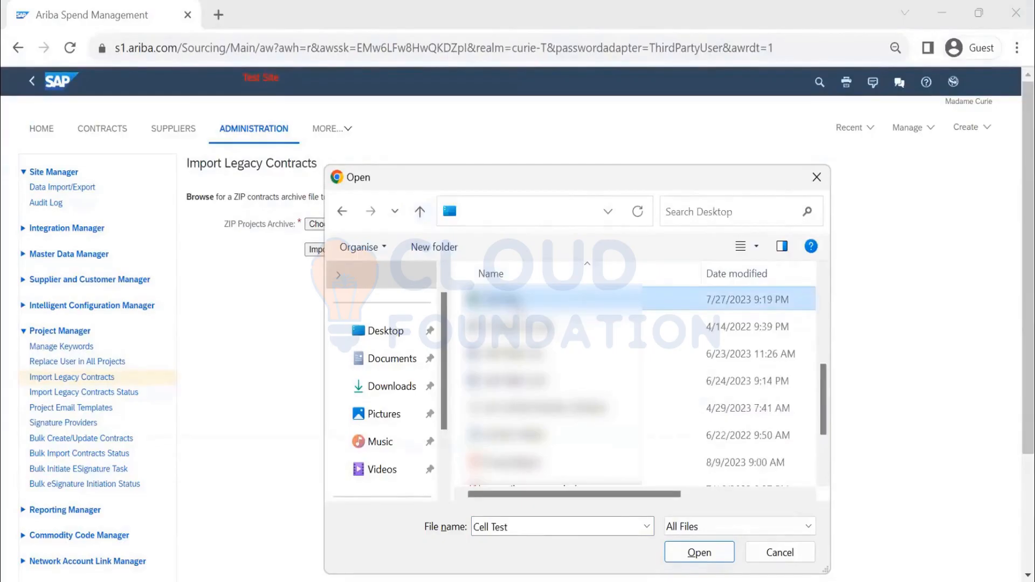
{"action": "left_click", "coordinate": [563, 109]}
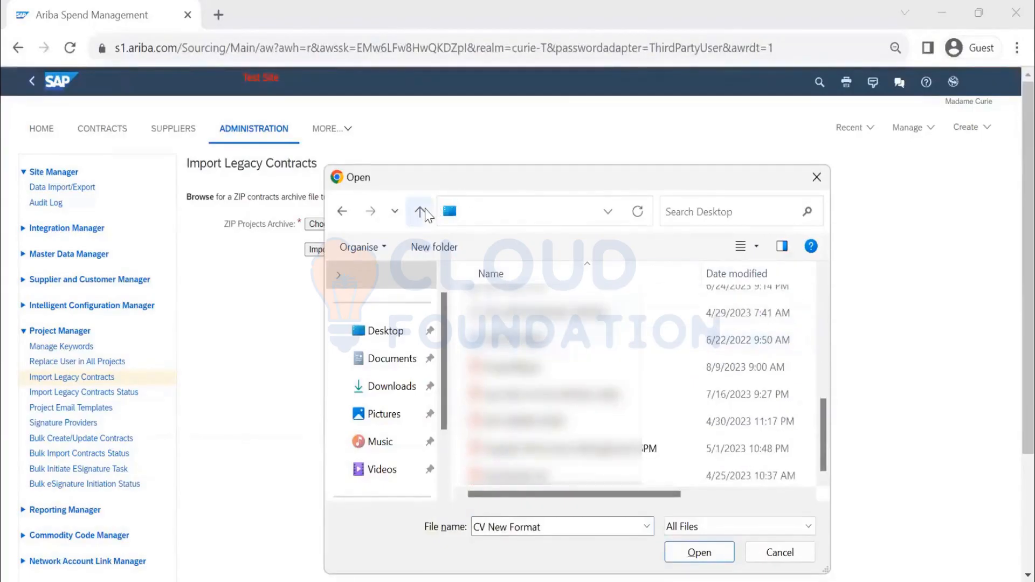
{"action": "left_click", "coordinate": [566, 313]}
{"action": "key", "text": "Home"}
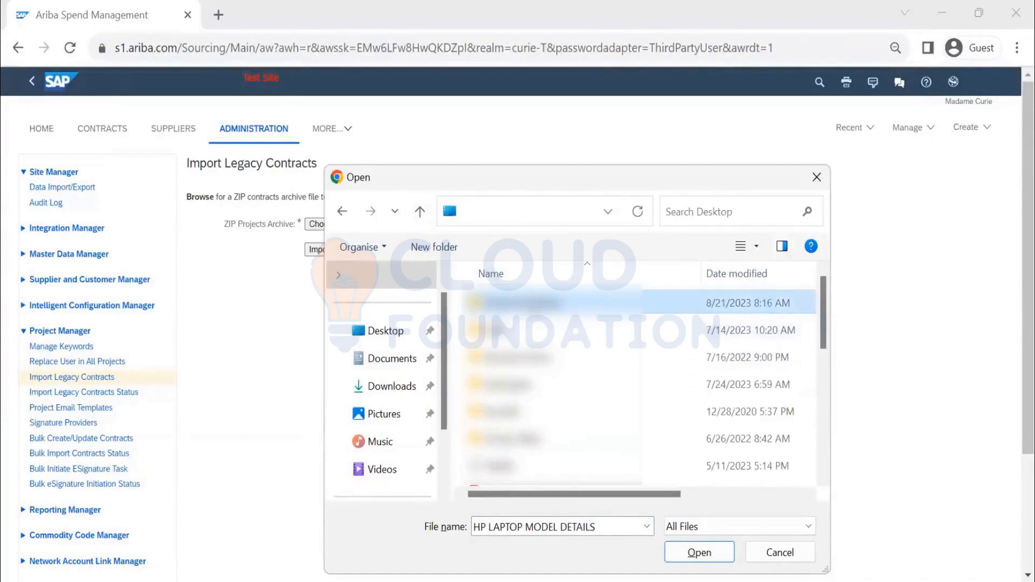
{"action": "double_click", "coordinate": [535, 309]}
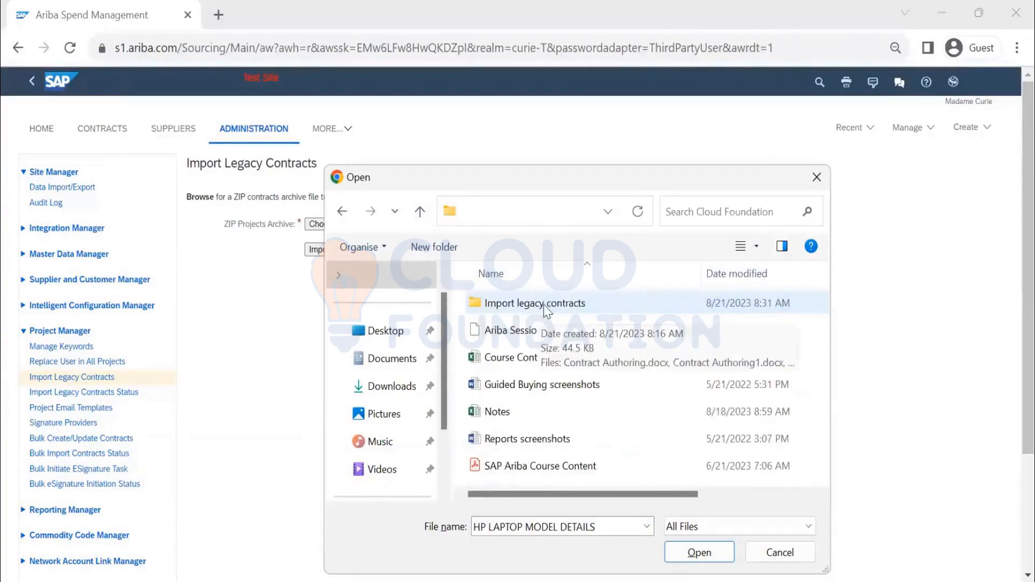
{"action": "double_click", "coordinate": [546, 307]}
{"action": "left_click", "coordinate": [550, 465]}
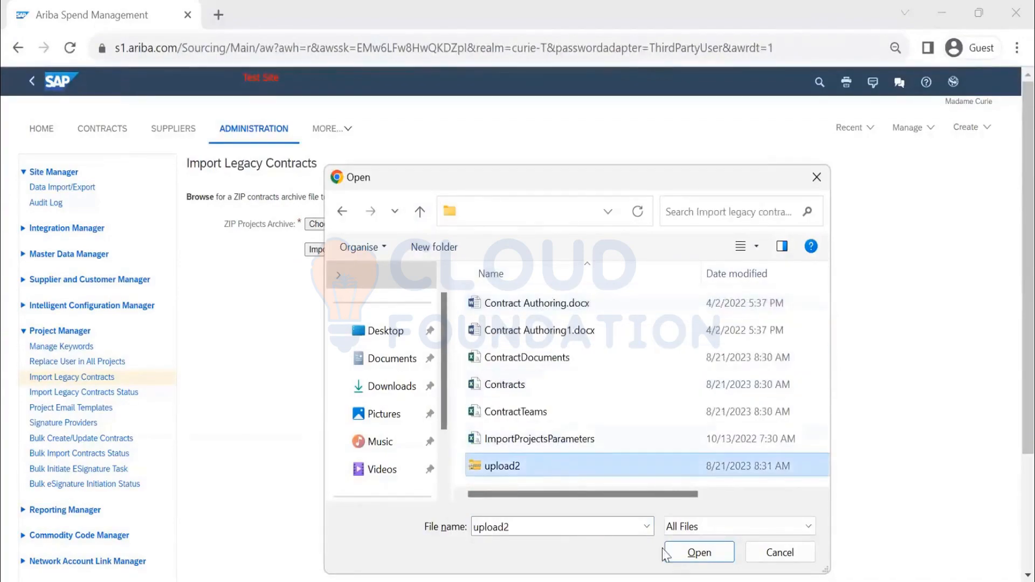
{"action": "left_click", "coordinate": [676, 561]}
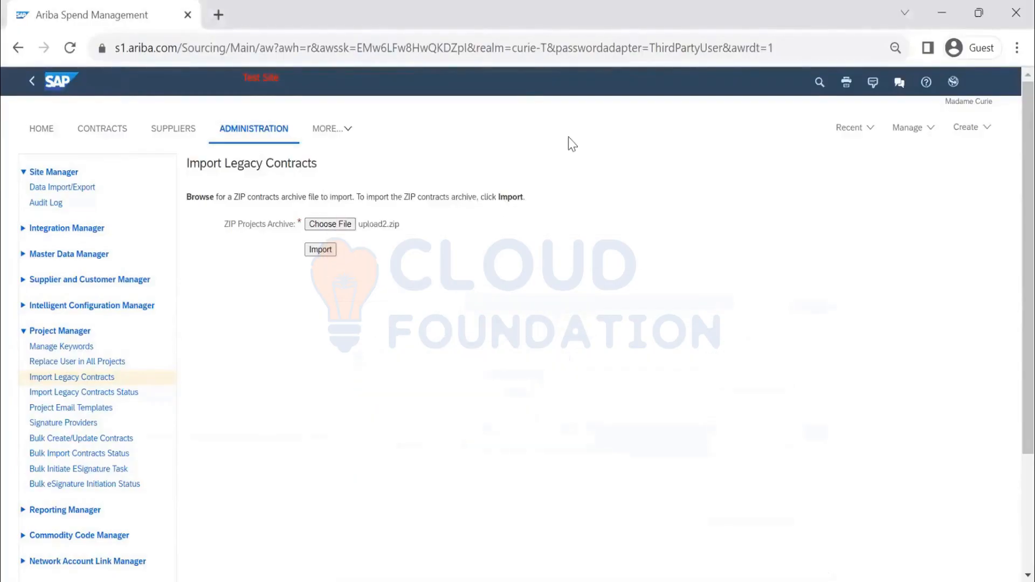
Step: Import the upload2.zip archive and refresh the import status list
{"action": "left_click", "coordinate": [324, 250]}
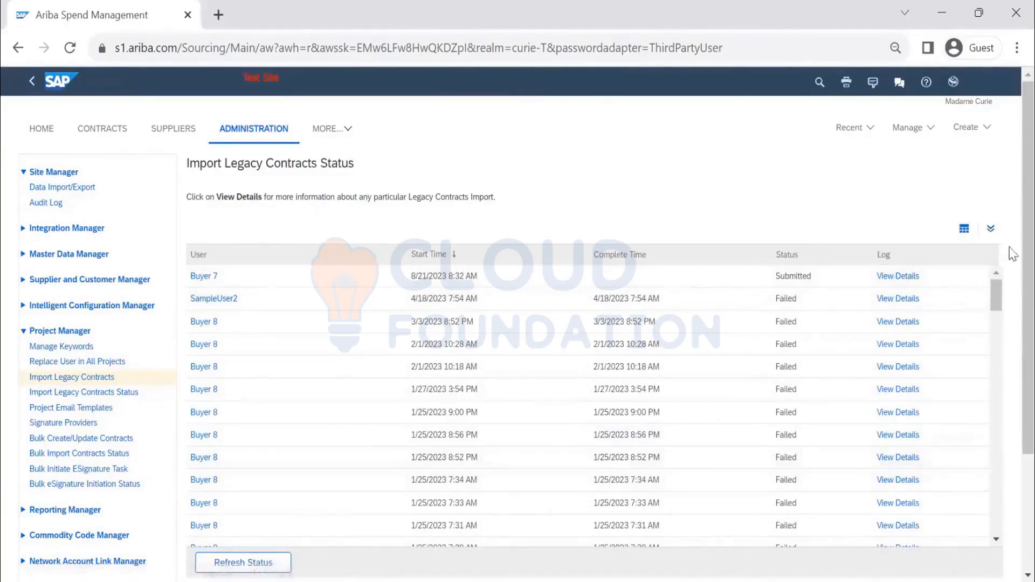
{"action": "left_click", "coordinate": [264, 564]}
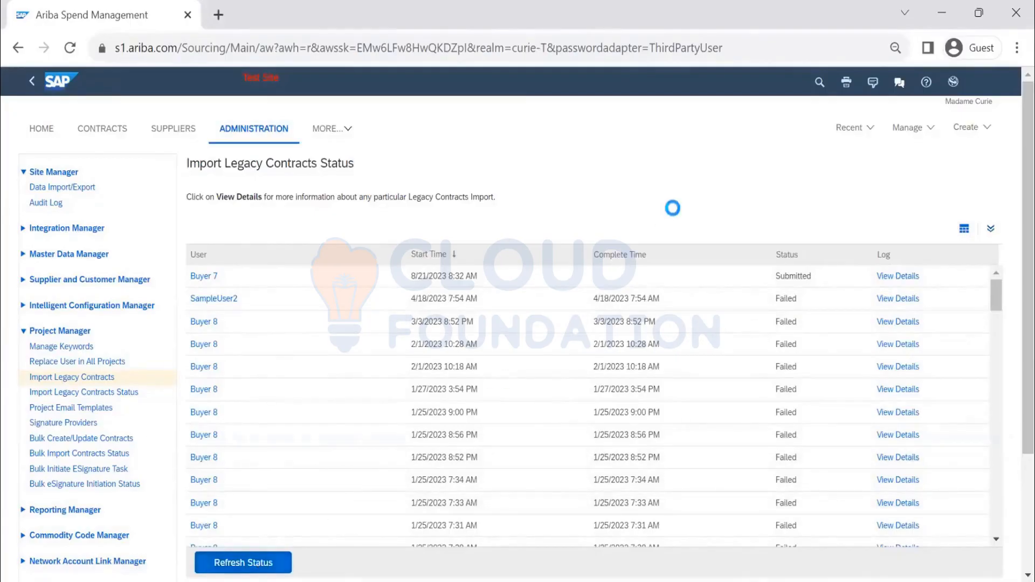
Step: Open the latest import's details and review the messages in its log
{"action": "left_click", "coordinate": [885, 278]}
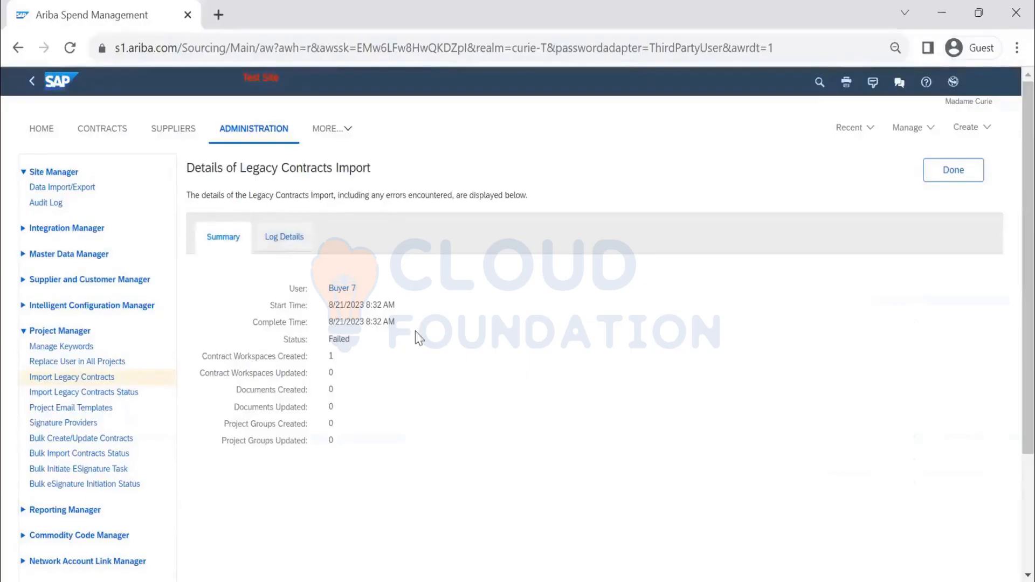
{"action": "left_click", "coordinate": [284, 237]}
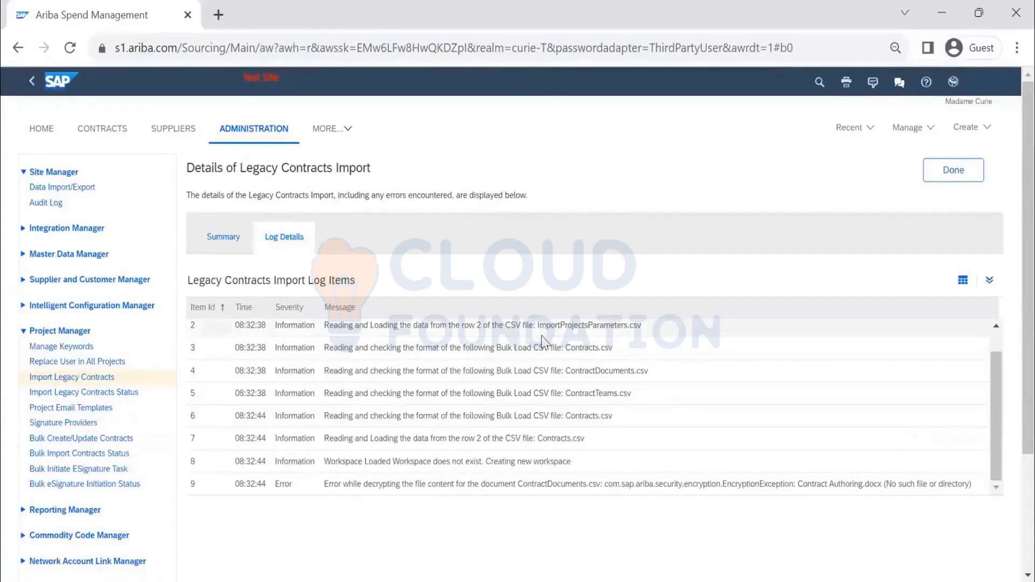
{"action": "scroll", "coordinate": [651, 328], "scroll_direction": "up", "scroll_amount": 1}
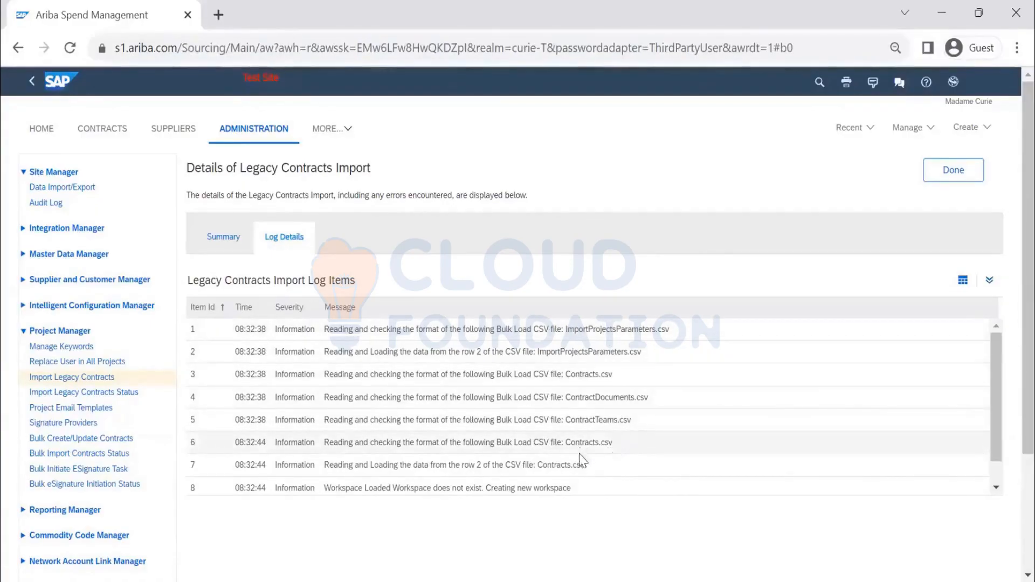
{"action": "scroll", "coordinate": [582, 456], "scroll_direction": "down", "scroll_amount": 1}
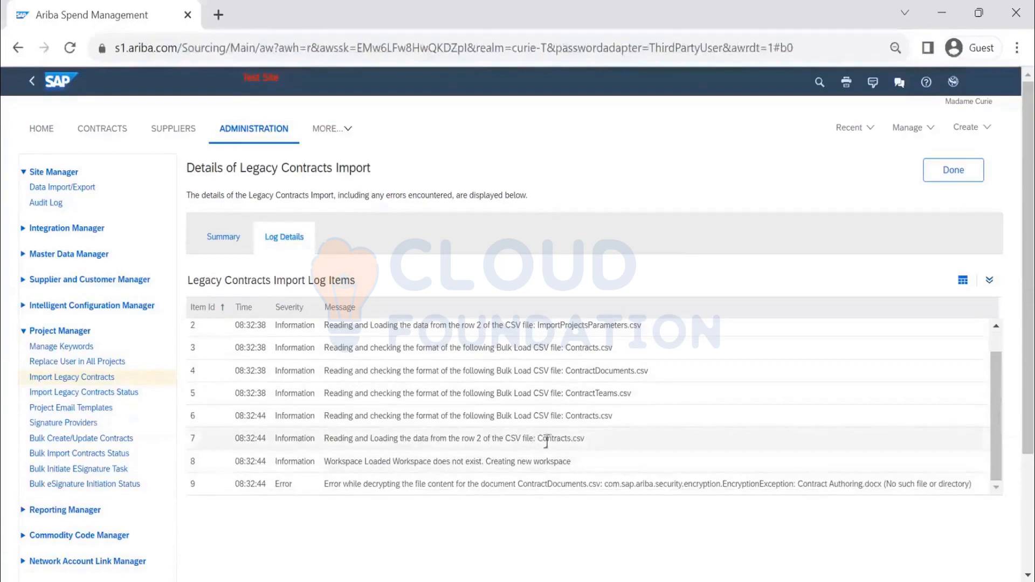
{"action": "scroll", "coordinate": [561, 441], "scroll_direction": "down", "scroll_amount": 2}
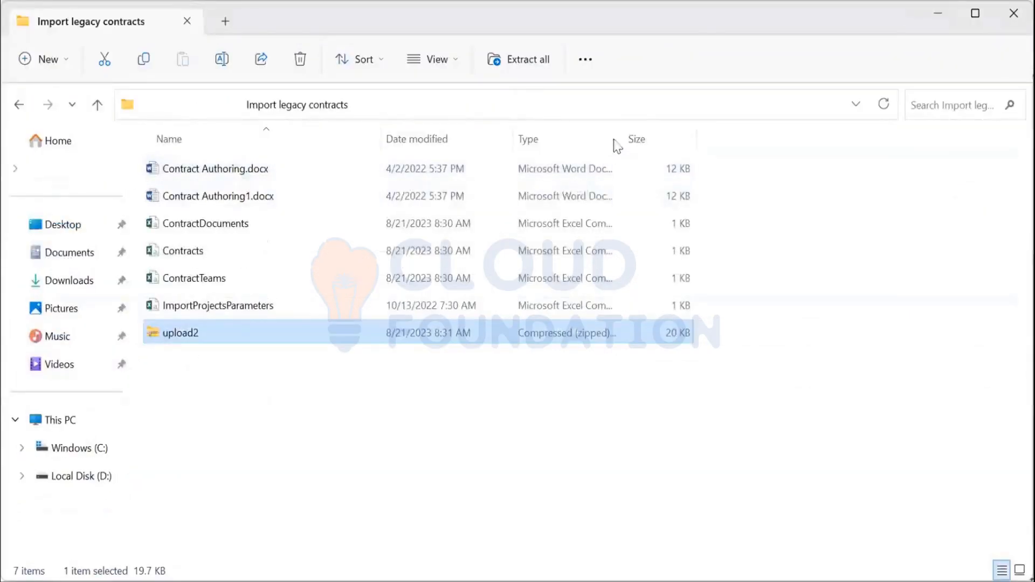
Step: Rename Contract Authoring.docx to Contract Authoring, removing the extension
{"action": "double_click", "coordinate": [624, 132]}
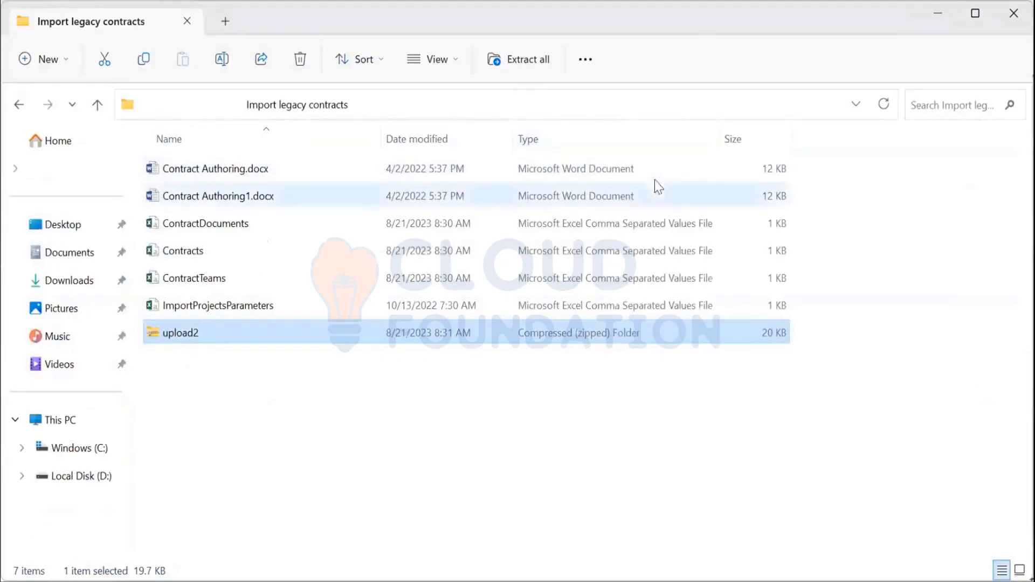
{"action": "left_click", "coordinate": [258, 173]}
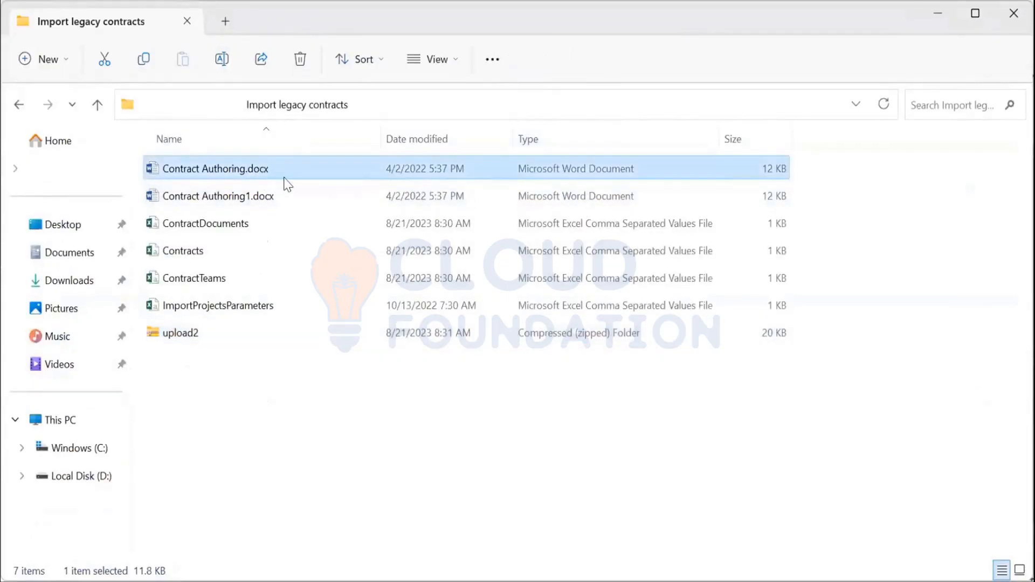
{"action": "key", "text": "F2"}
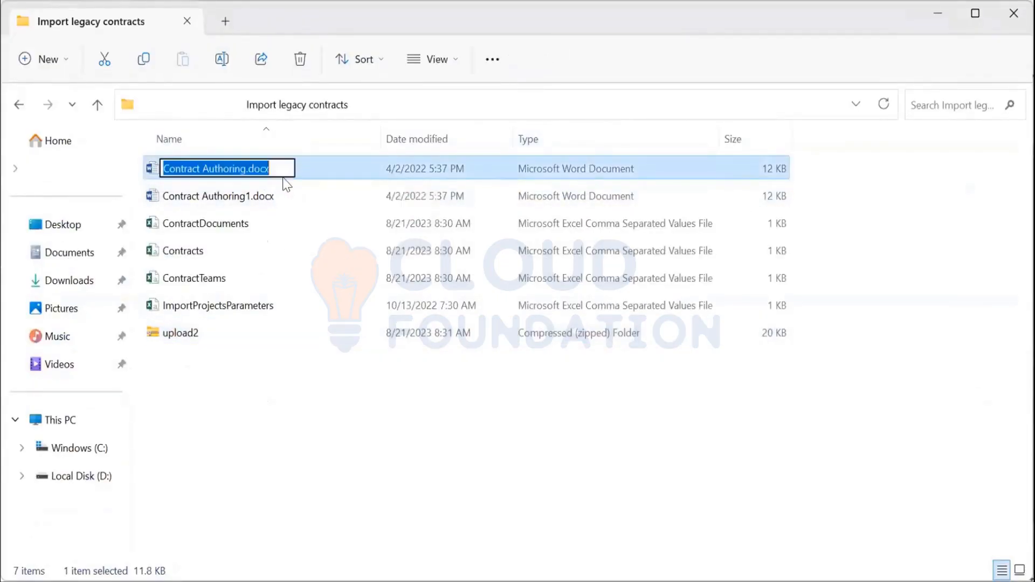
{"action": "key", "text": "End"}
{"action": "key", "text": "BackSpace"}
{"action": "key", "text": "BackSpace"}
{"action": "key", "text": "BackSpace"}
{"action": "key", "text": "BackSpace"}
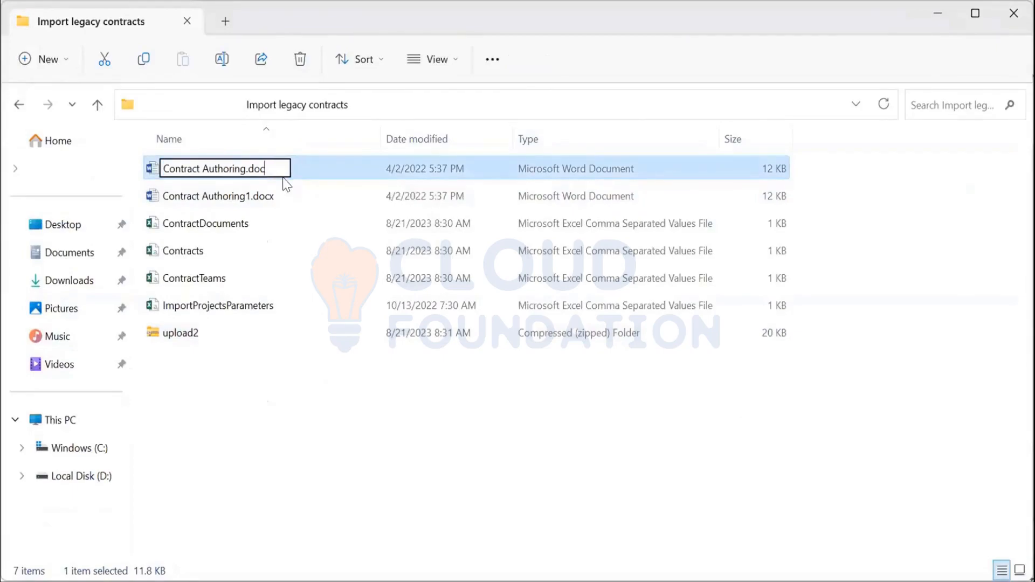
{"action": "key", "text": "BackSpace"}
{"action": "key", "text": "Return"}
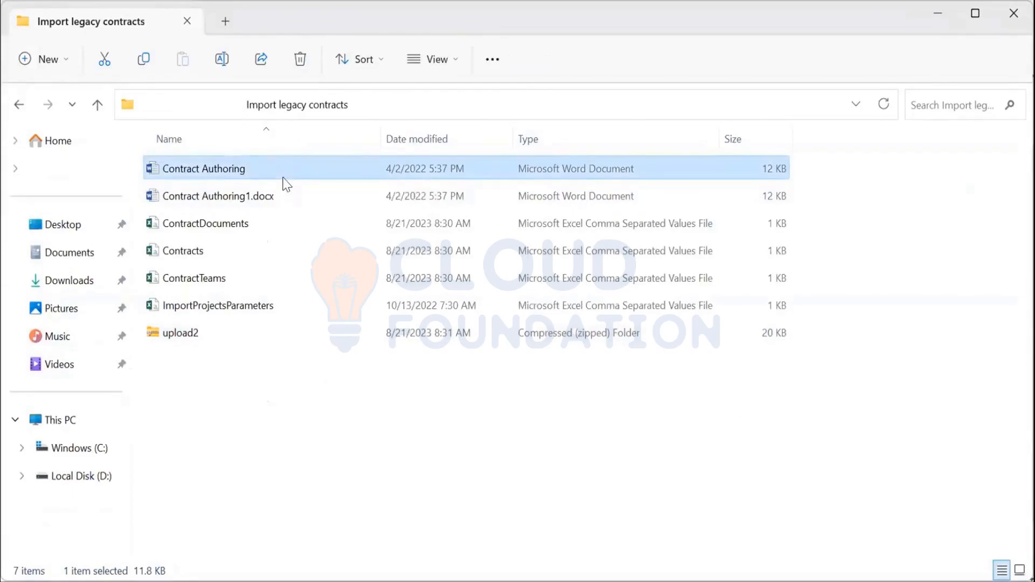
Step: Rename Contract Authoring1.docx to Contract Authoring1, removing the extension
{"action": "left_click", "coordinate": [269, 200]}
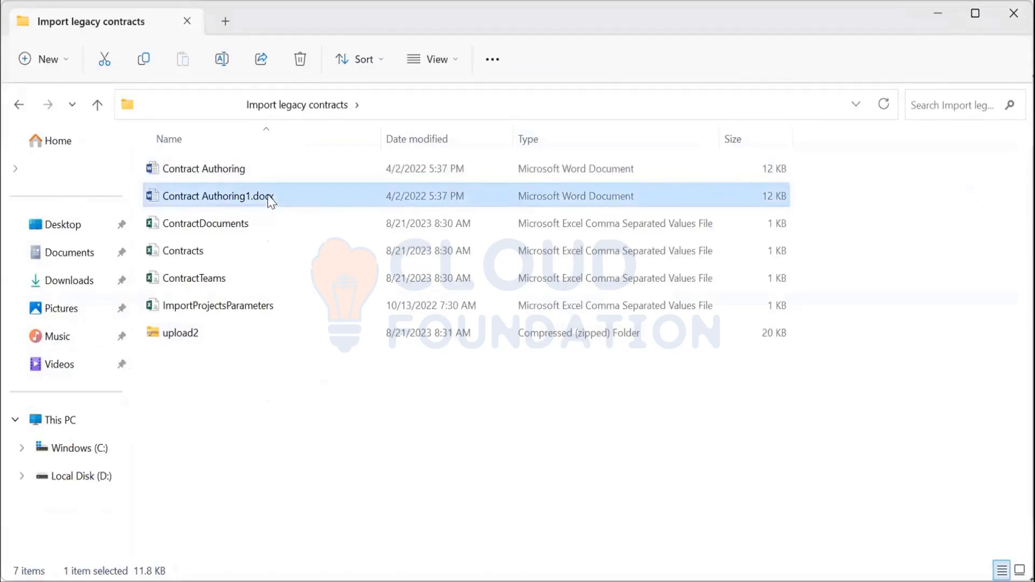
{"action": "key", "text": "F2"}
{"action": "key", "text": "End"}
{"action": "key", "text": "BackSpace"}
{"action": "key", "text": "BackSpace"}
{"action": "key", "text": "BackSpace"}
{"action": "key", "text": "BackSpace"}
{"action": "key", "text": "BackSpace"}
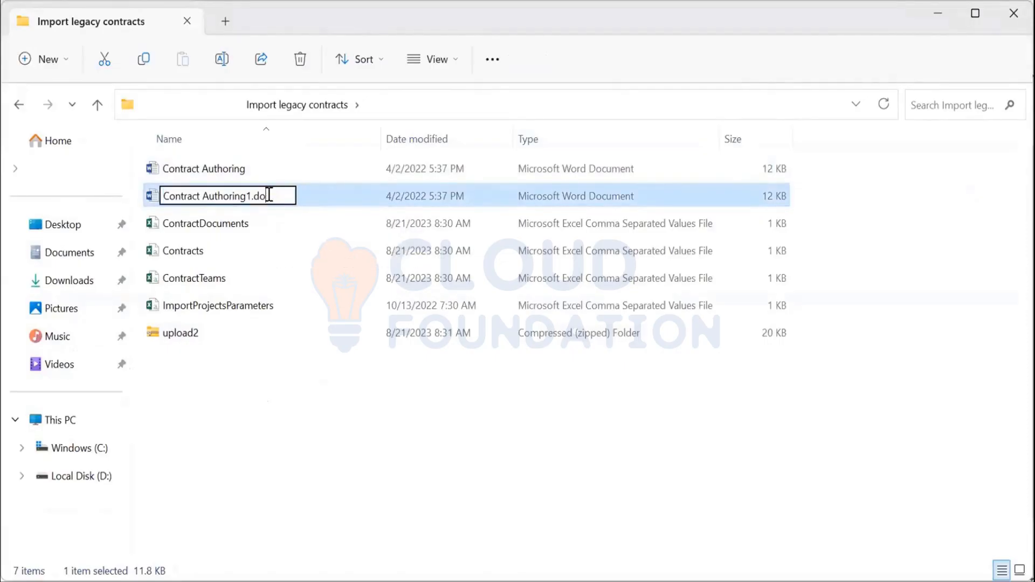
{"action": "key", "text": "Return"}
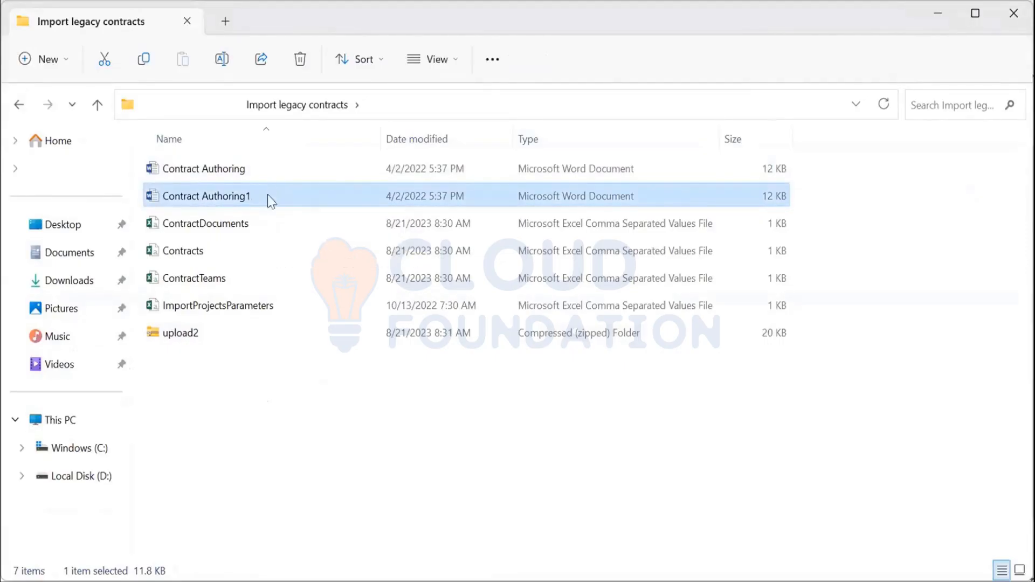
Step: Delete the upload2 ZIP archive from the folder
{"action": "left_click", "coordinate": [258, 426]}
{"action": "left_click", "coordinate": [204, 328]}
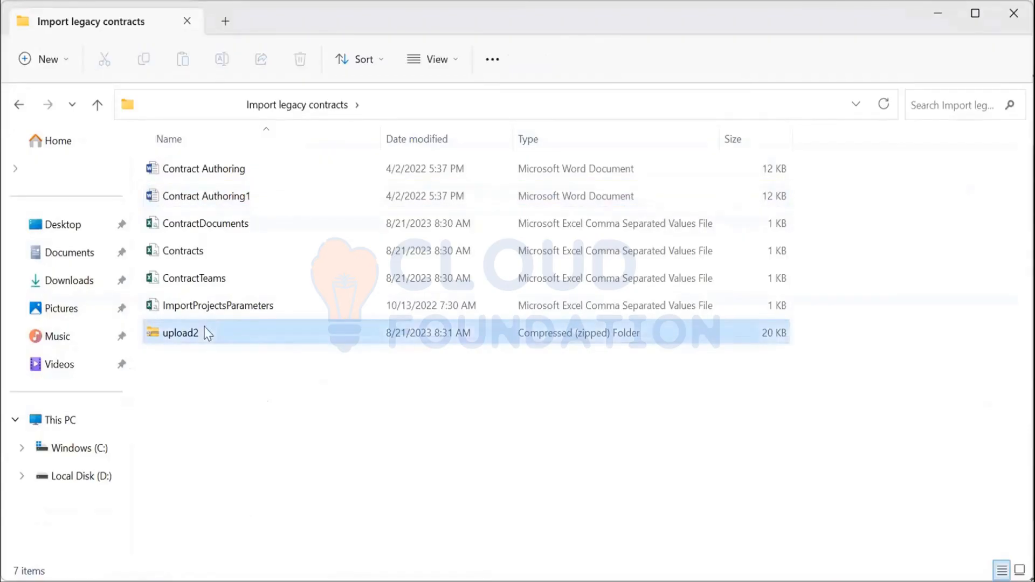
{"action": "key", "text": "Delete"}
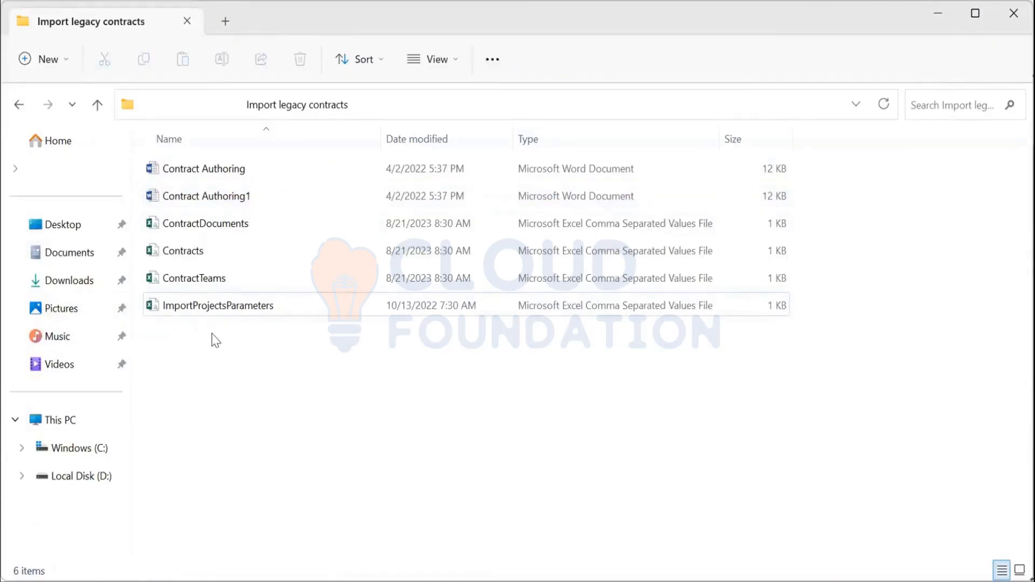
Step: Compress all files in the folder into a ZIP named load3
{"action": "key", "text": "ctrl+a"}
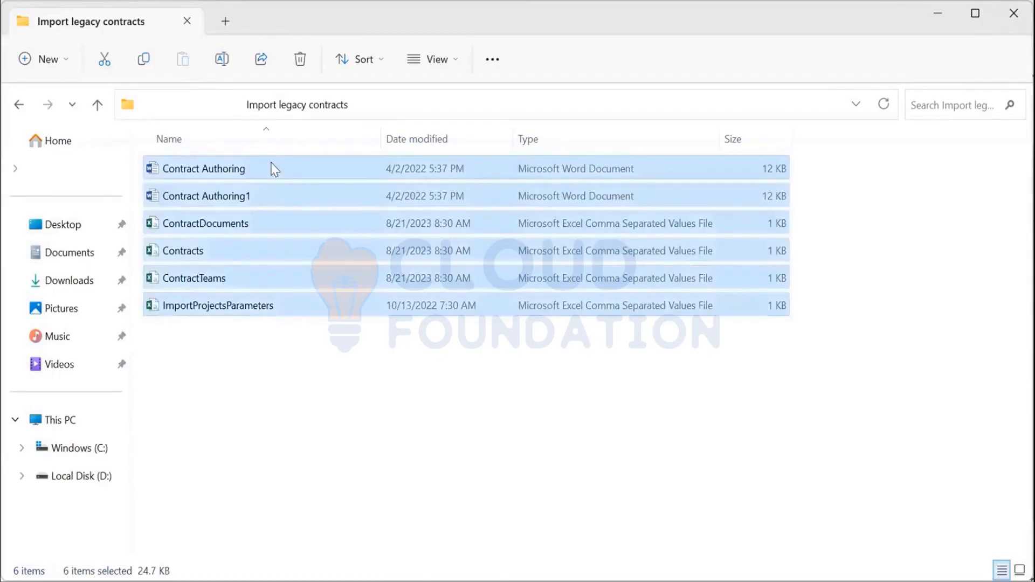
{"action": "right_click", "coordinate": [273, 169]}
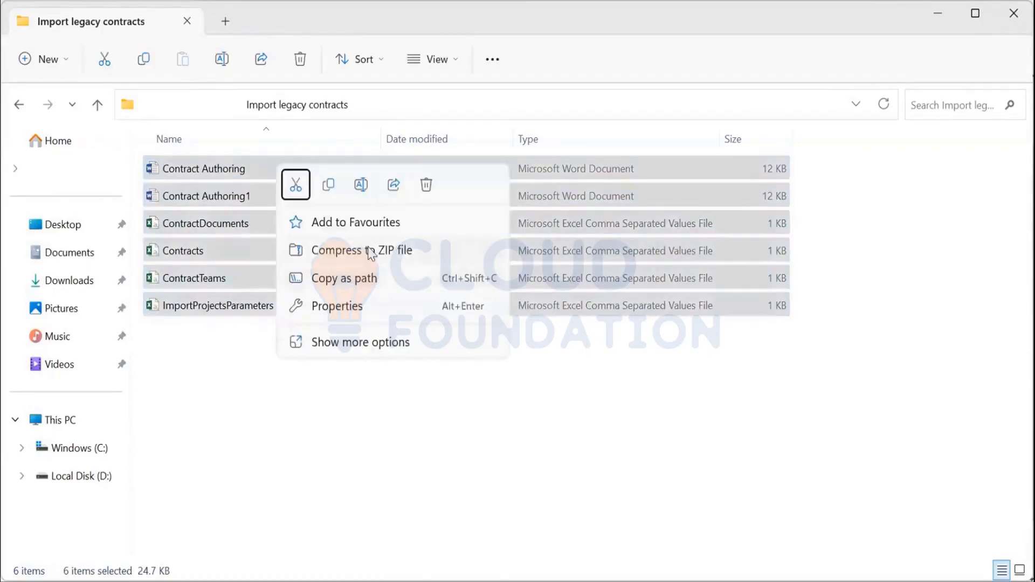
{"action": "left_click", "coordinate": [371, 251]}
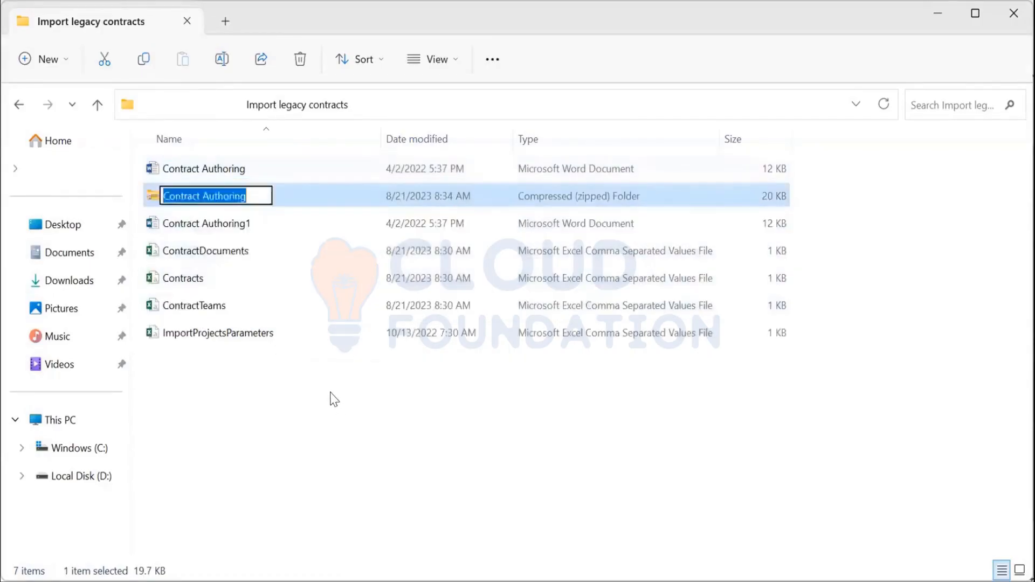
{"action": "type", "text": "load3"}
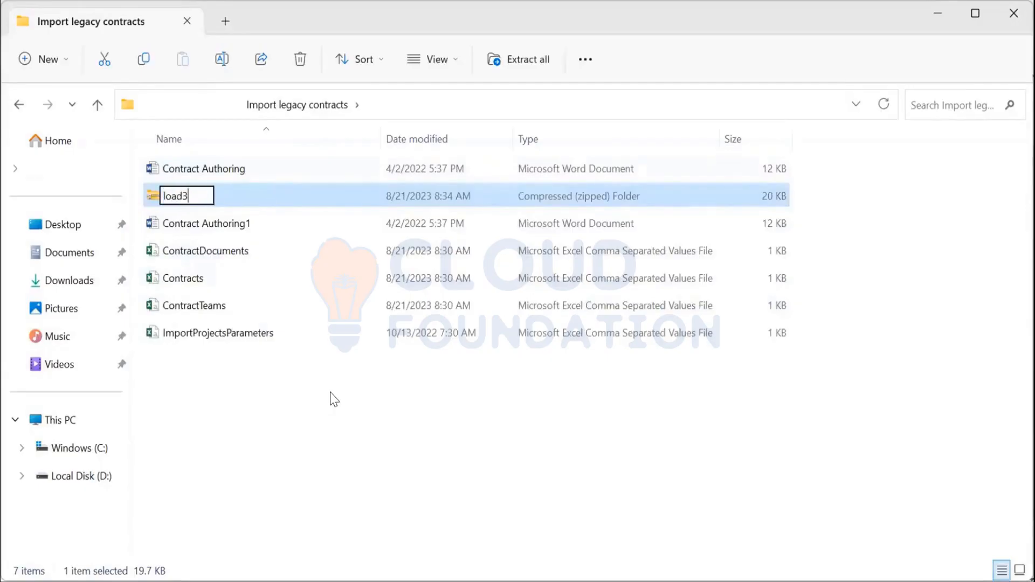
{"action": "key", "text": "Return"}
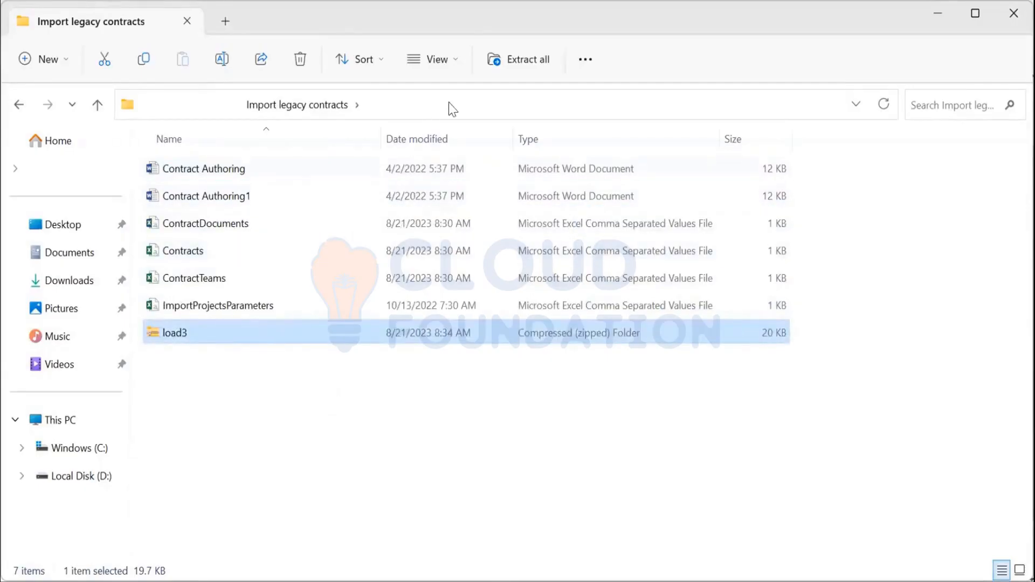
Step: Switch back to the Import Legacy Contracts page, choose load3.zip as the ZIP projects archive, and import it
{"action": "key", "text": "alt+Tab"}
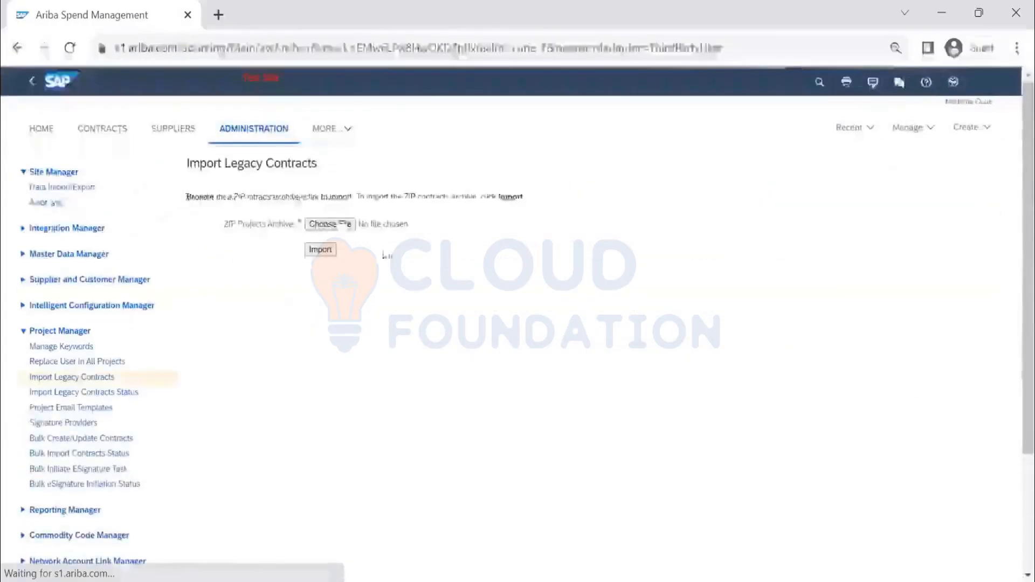
{"action": "left_click", "coordinate": [332, 223]}
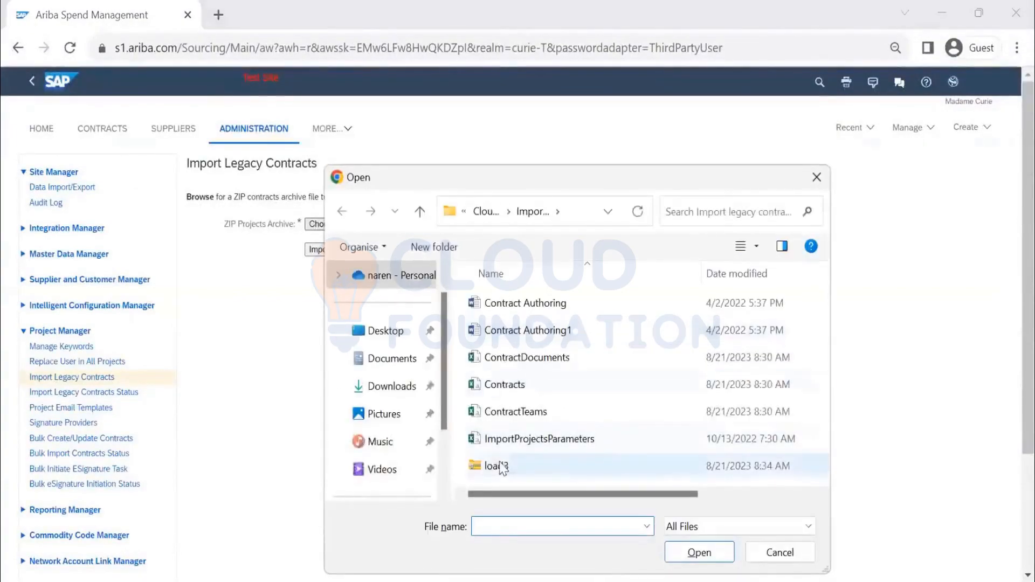
{"action": "left_click", "coordinate": [502, 466]}
{"action": "left_click", "coordinate": [706, 553]}
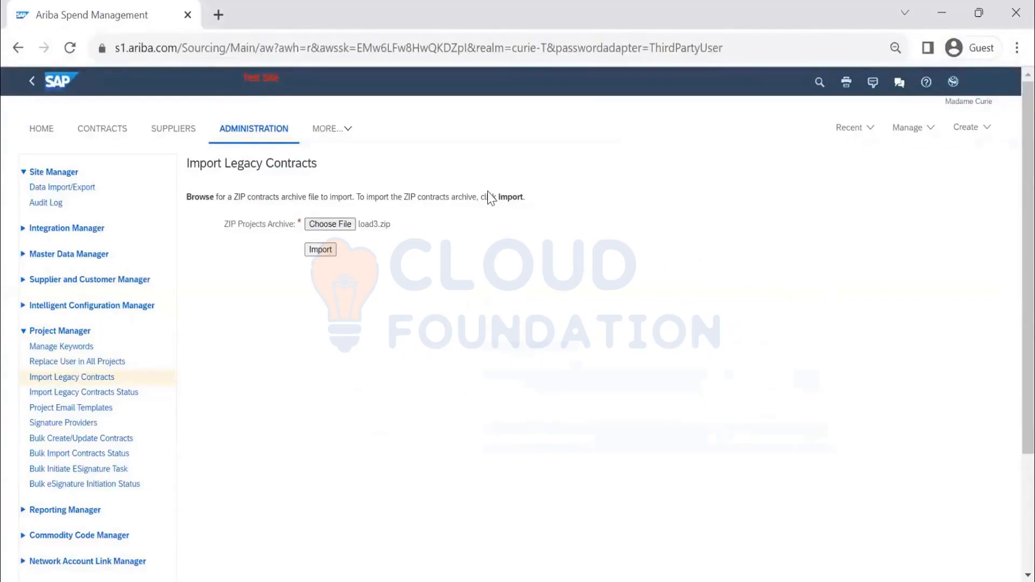
{"action": "left_click", "coordinate": [318, 251]}
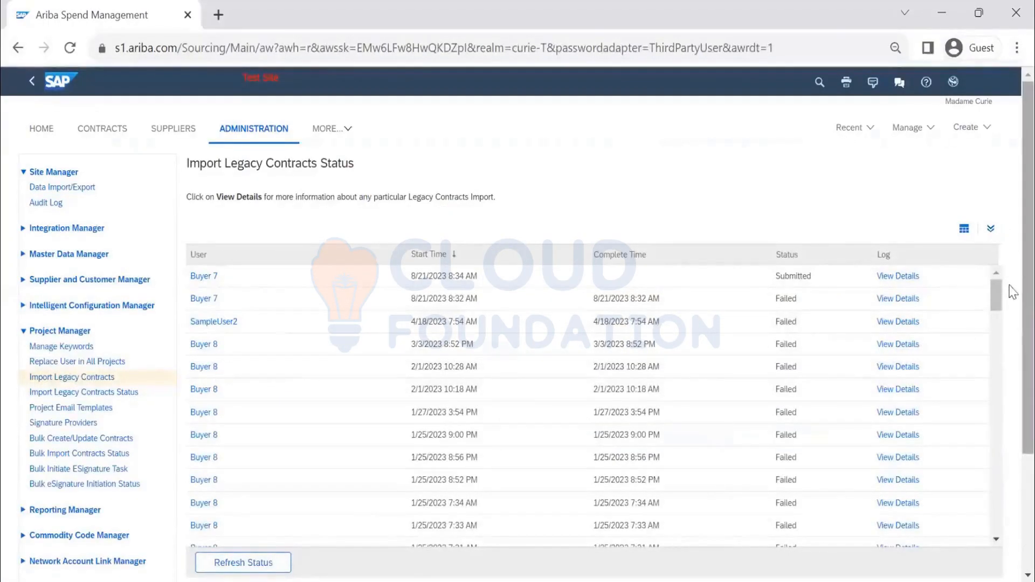
Step: Refresh the import status and review the latest import's summary and log details before returning to the status list
{"action": "left_click", "coordinate": [221, 563]}
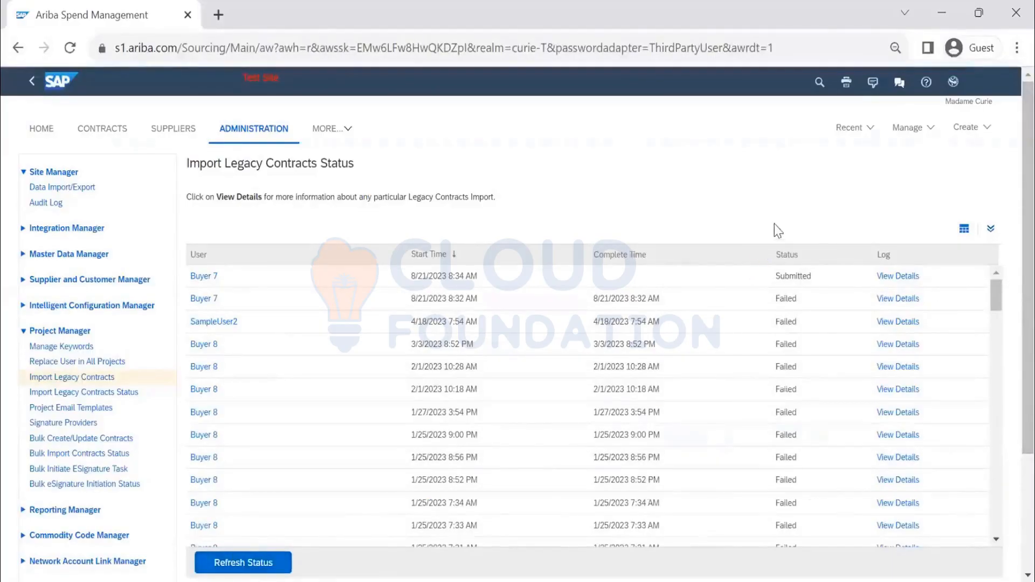
{"action": "left_click", "coordinate": [876, 277]}
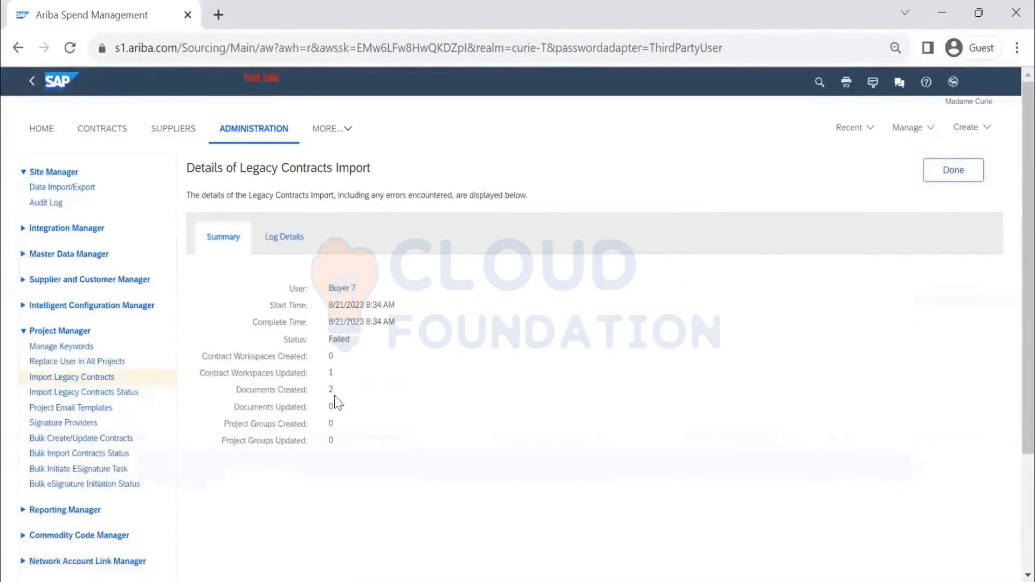
{"action": "left_click", "coordinate": [294, 242]}
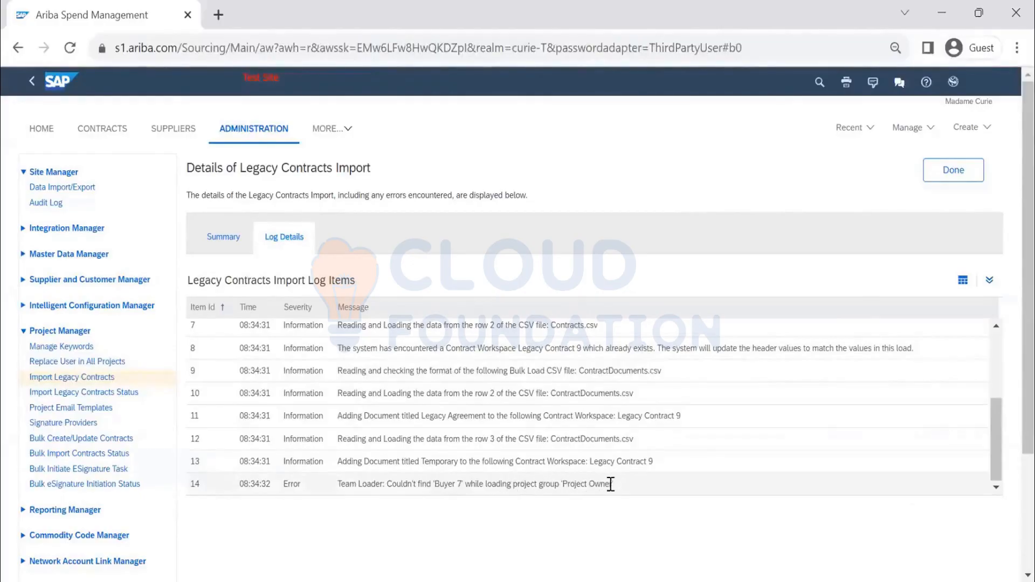
{"action": "left_click", "coordinate": [941, 172]}
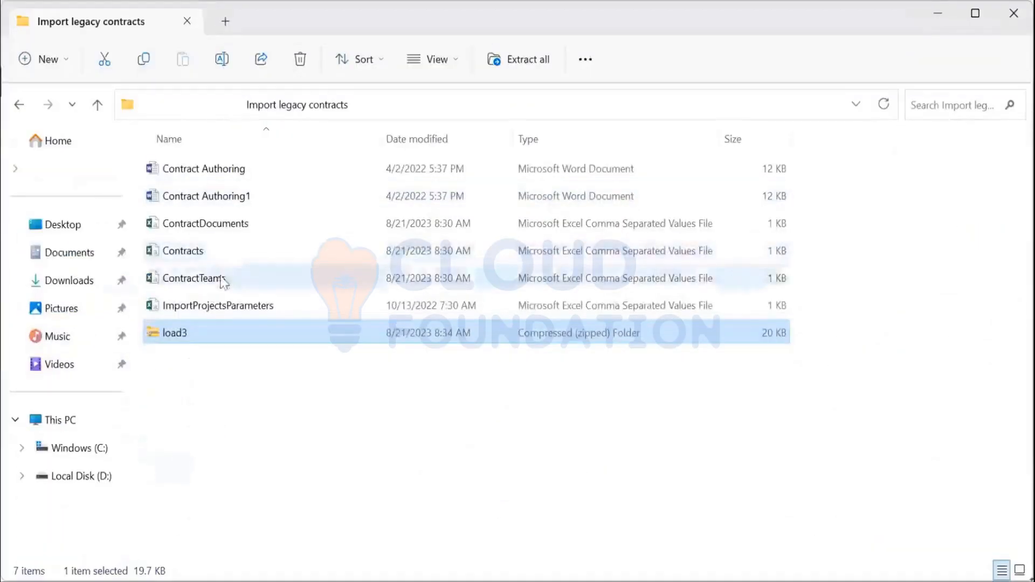
Step: Open the ContractTeams CSV file from the import folder
{"action": "left_click", "coordinate": [223, 281]}
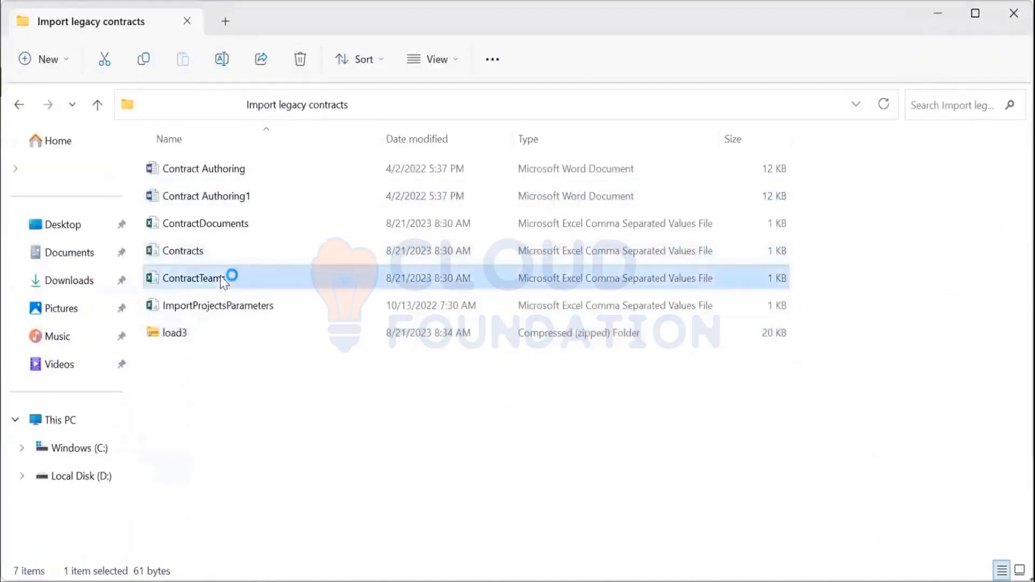
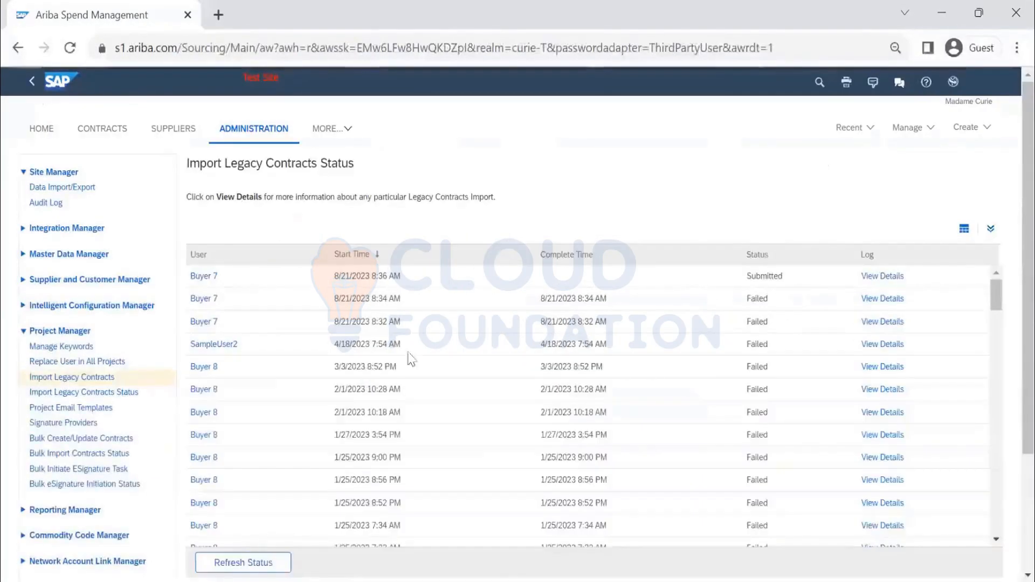
Step: Refresh the import status, open the latest import's summary and log details, and return to the status list
{"action": "left_click", "coordinate": [267, 562]}
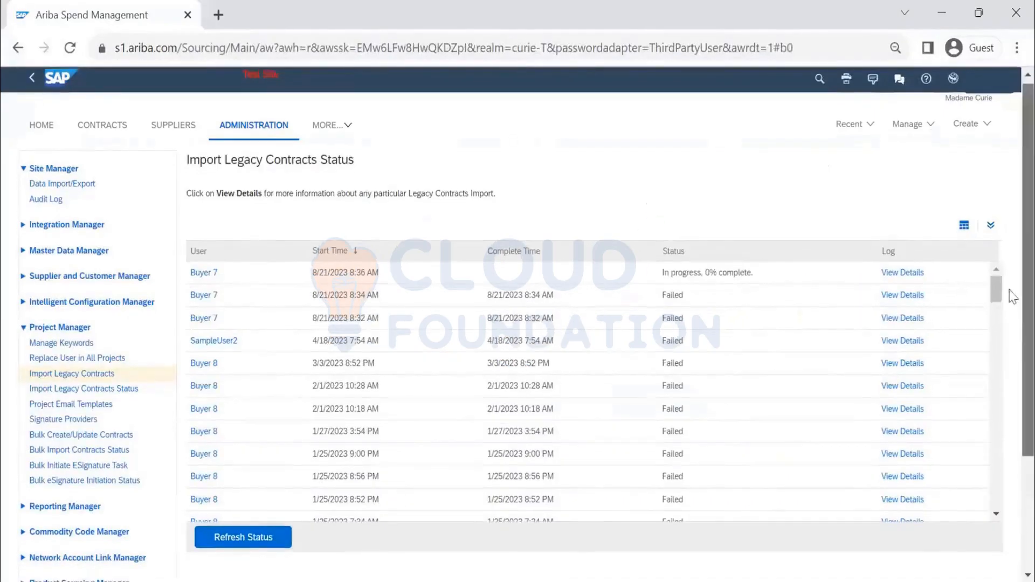
{"action": "scroll", "coordinate": [716, 248], "scroll_direction": "down", "scroll_amount": 1}
{"action": "left_click", "coordinate": [226, 503]}
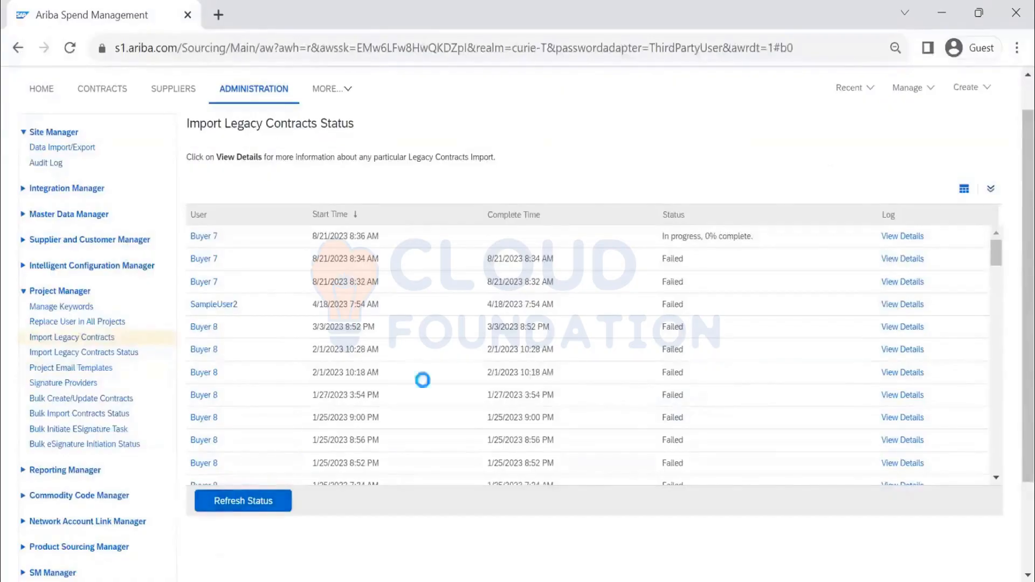
{"action": "scroll", "coordinate": [879, 281], "scroll_direction": "up", "scroll_amount": 1}
{"action": "left_click", "coordinate": [875, 276]}
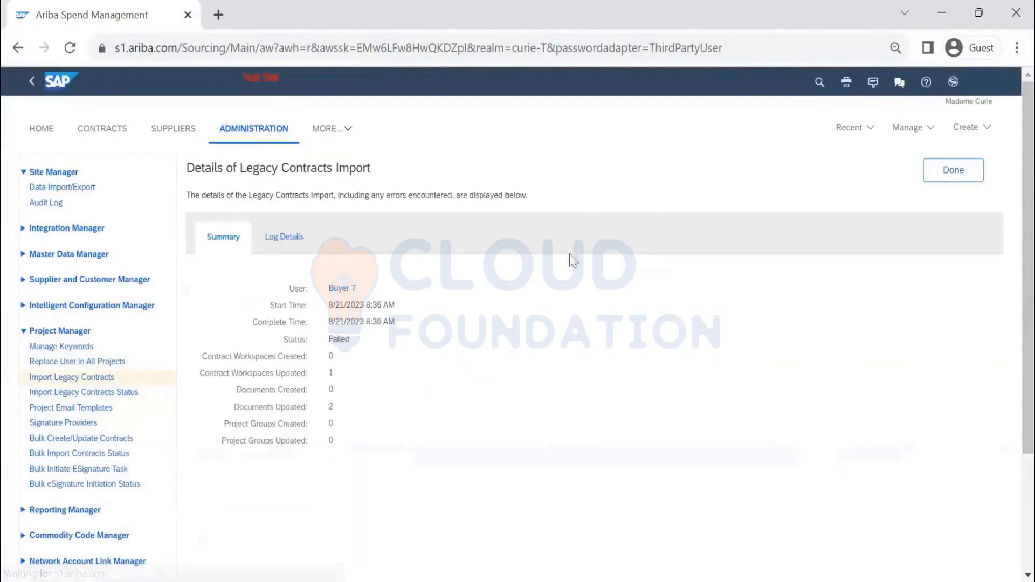
{"action": "left_click", "coordinate": [286, 238]}
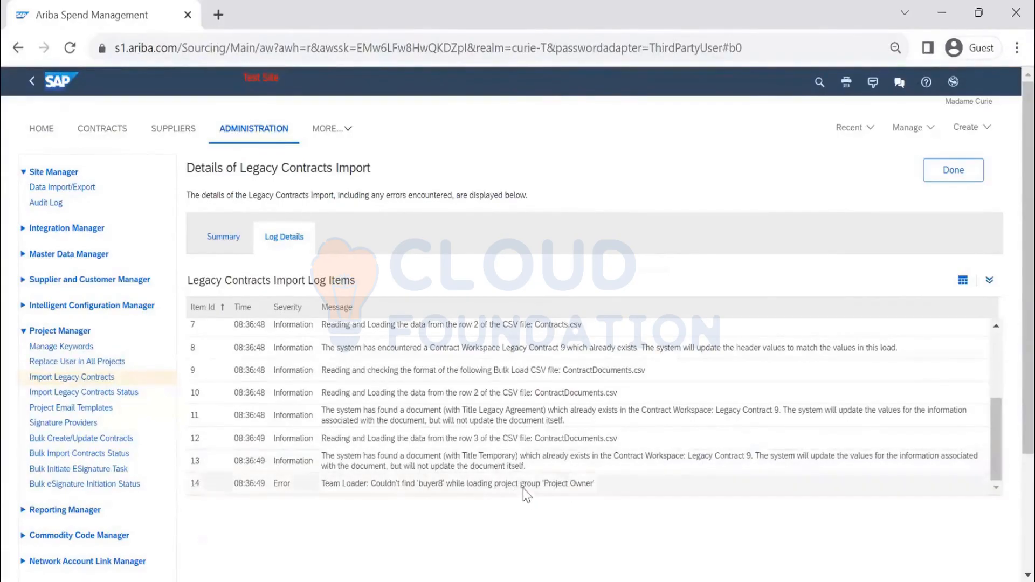
{"action": "left_click", "coordinate": [971, 178]}
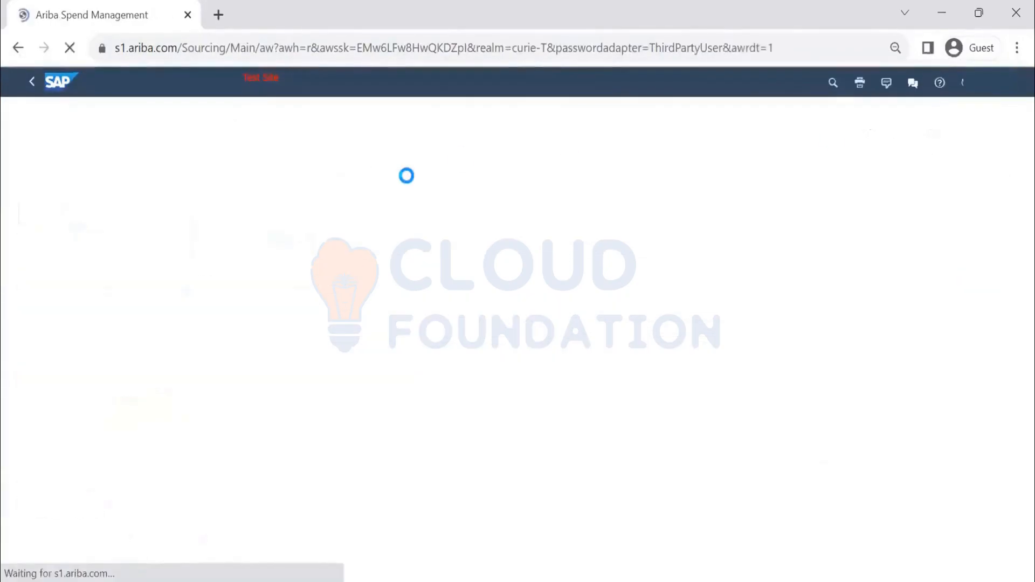
Step: Search Contract Workspace (Procurement) projects for LCW from the home page
{"action": "left_click", "coordinate": [141, 144]}
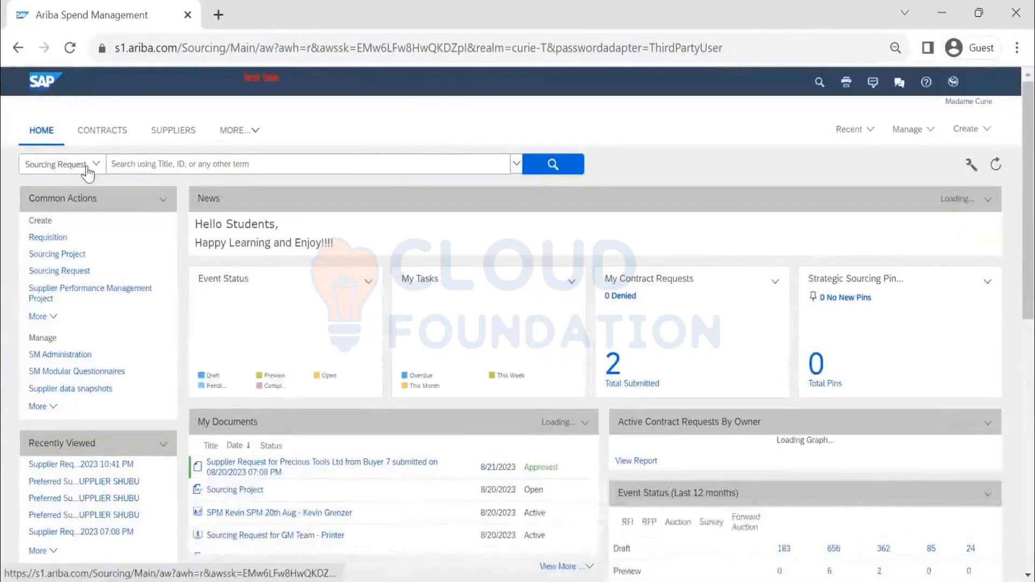
{"action": "left_click", "coordinate": [87, 167]}
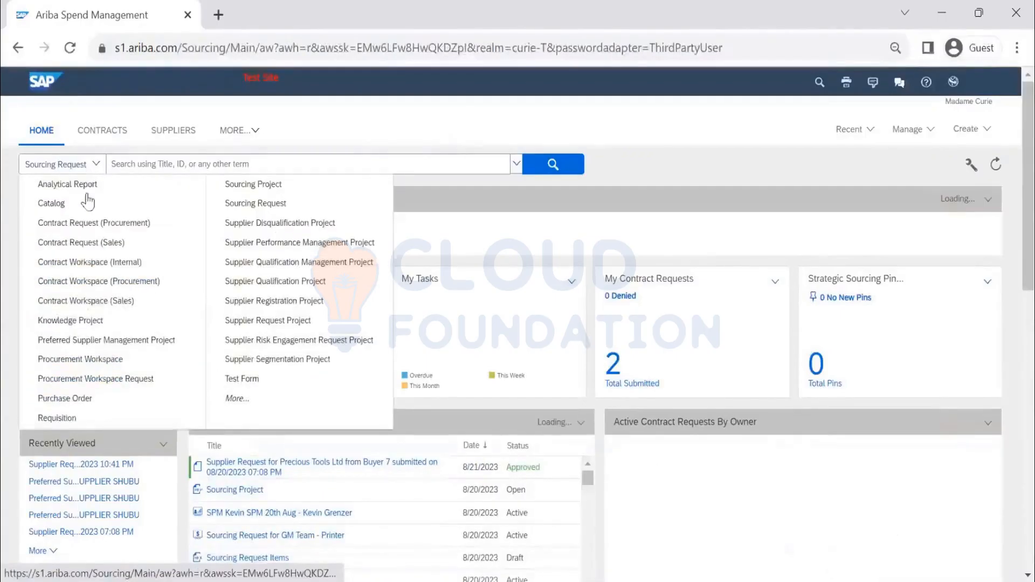
{"action": "left_click", "coordinate": [144, 285]}
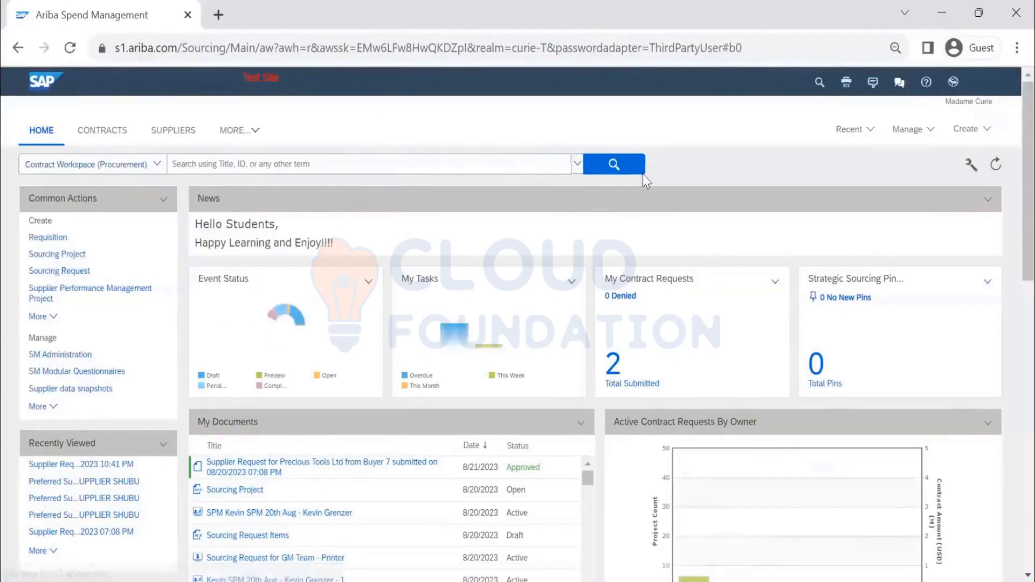
{"action": "left_click", "coordinate": [622, 168]}
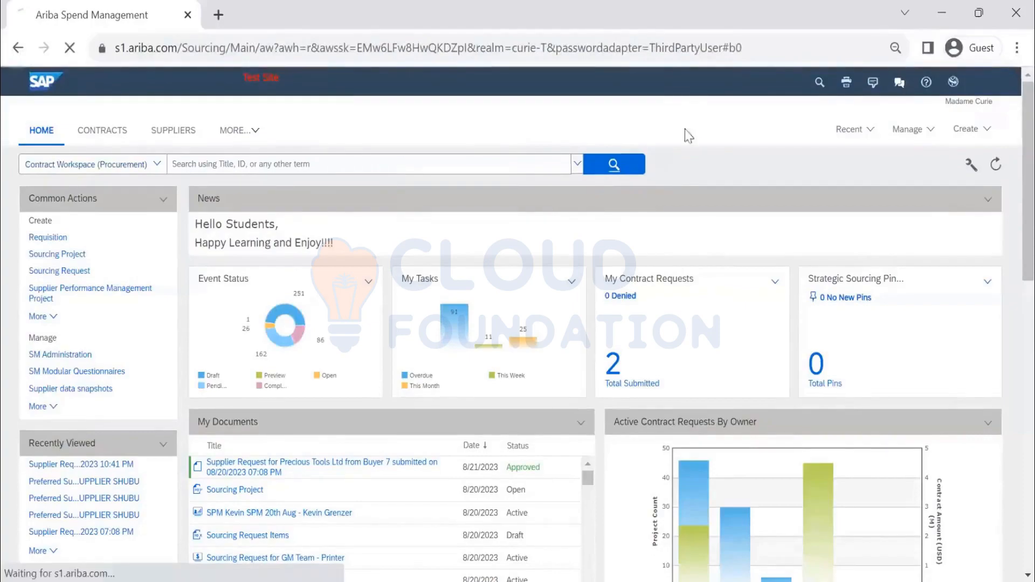
{"action": "type", "text": "4"}
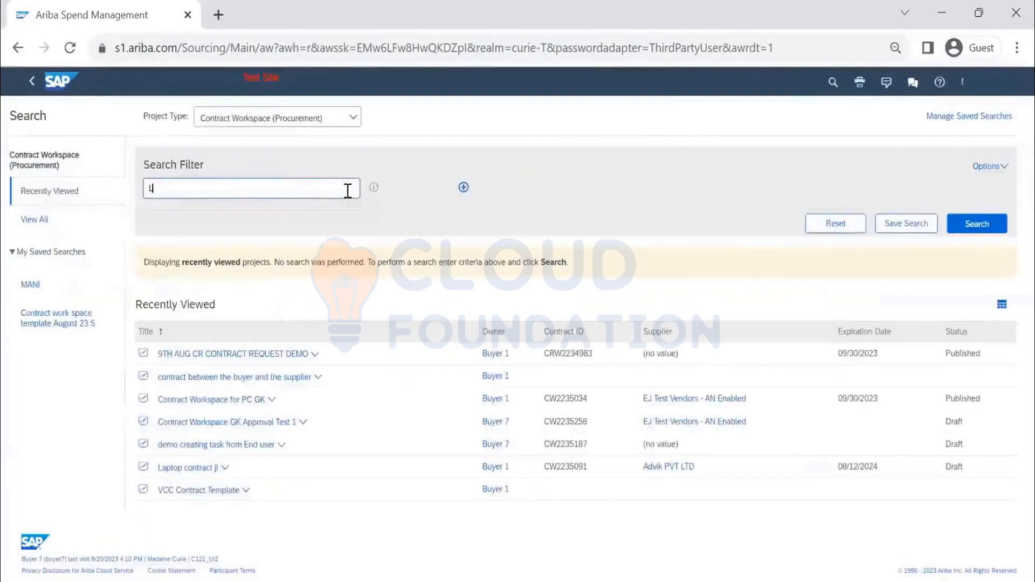
{"action": "key", "text": "Return"}
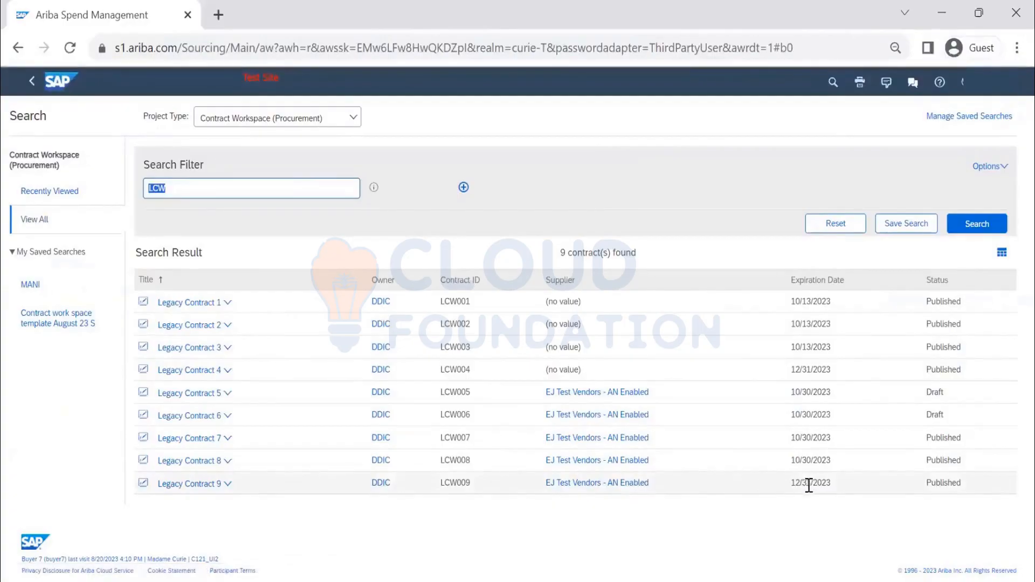
Step: Open Legacy Contract 9 and review its overview and contract attributes
{"action": "left_click", "coordinate": [208, 485]}
{"action": "left_click", "coordinate": [207, 505]}
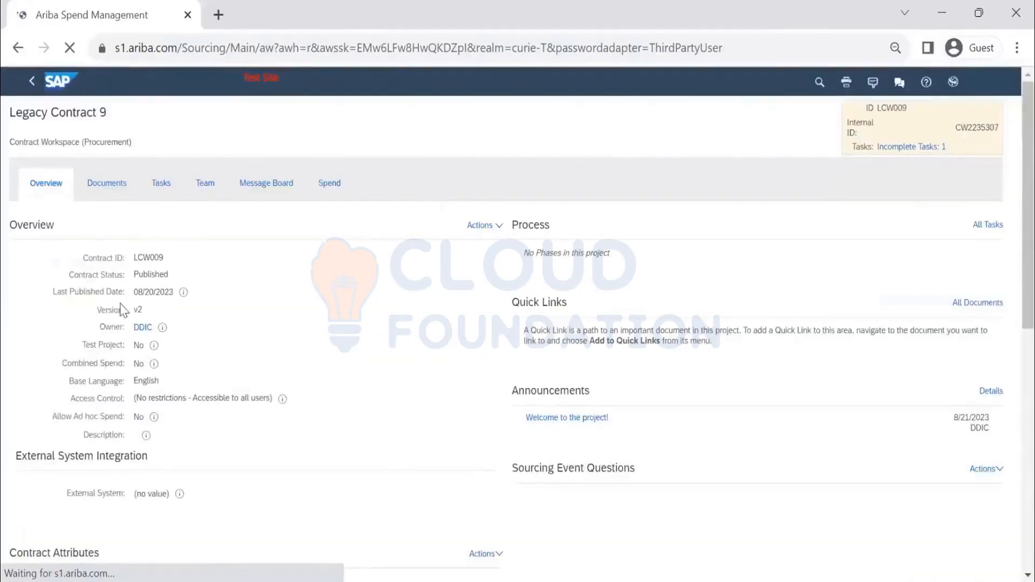
{"action": "scroll", "coordinate": [166, 328], "scroll_direction": "down", "scroll_amount": 3}
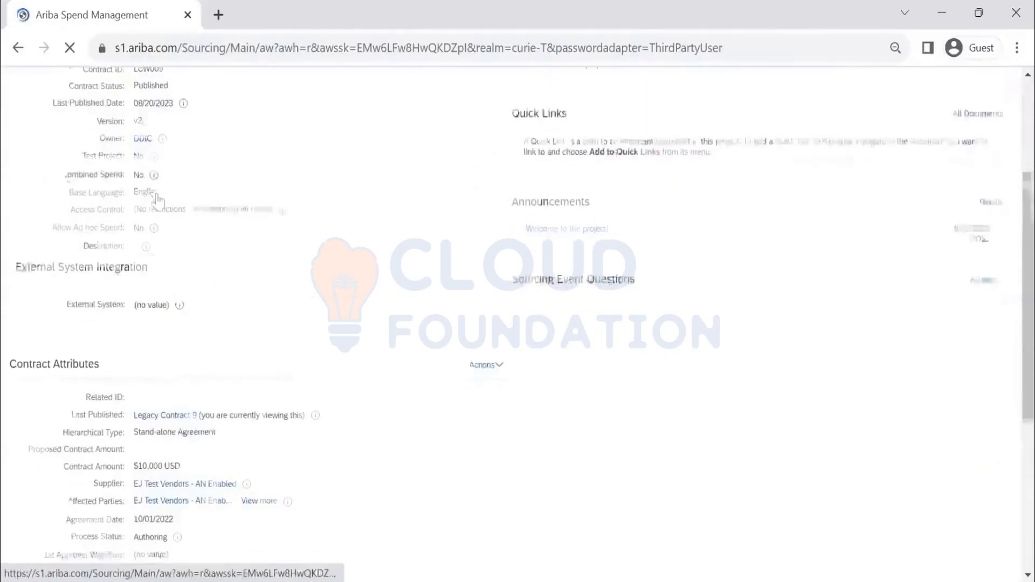
{"action": "scroll", "coordinate": [161, 205], "scroll_direction": "down", "scroll_amount": 4}
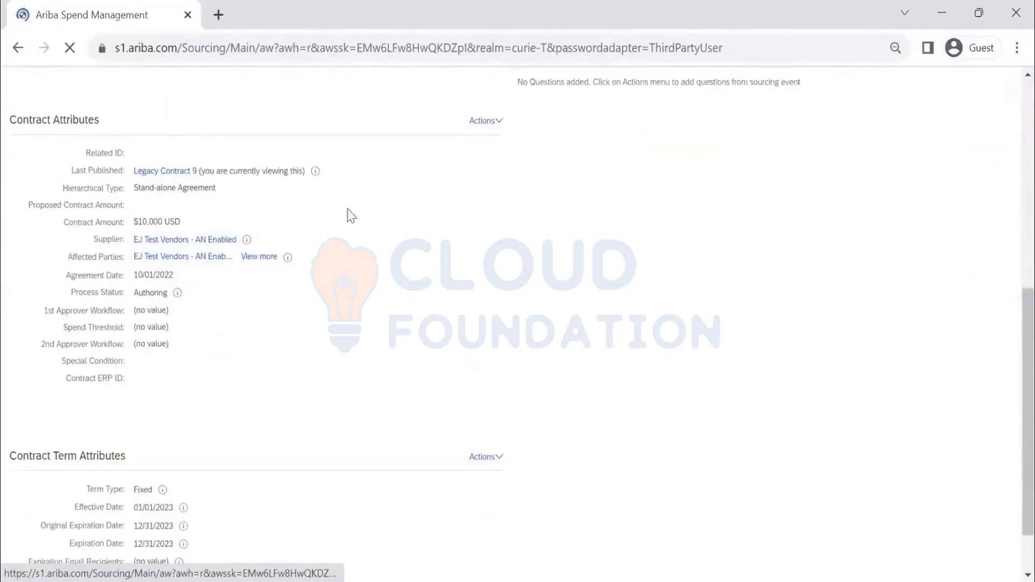
{"action": "scroll", "coordinate": [352, 225], "scroll_direction": "up", "scroll_amount": 7}
{"action": "scroll", "coordinate": [349, 237], "scroll_direction": "down", "scroll_amount": 9}
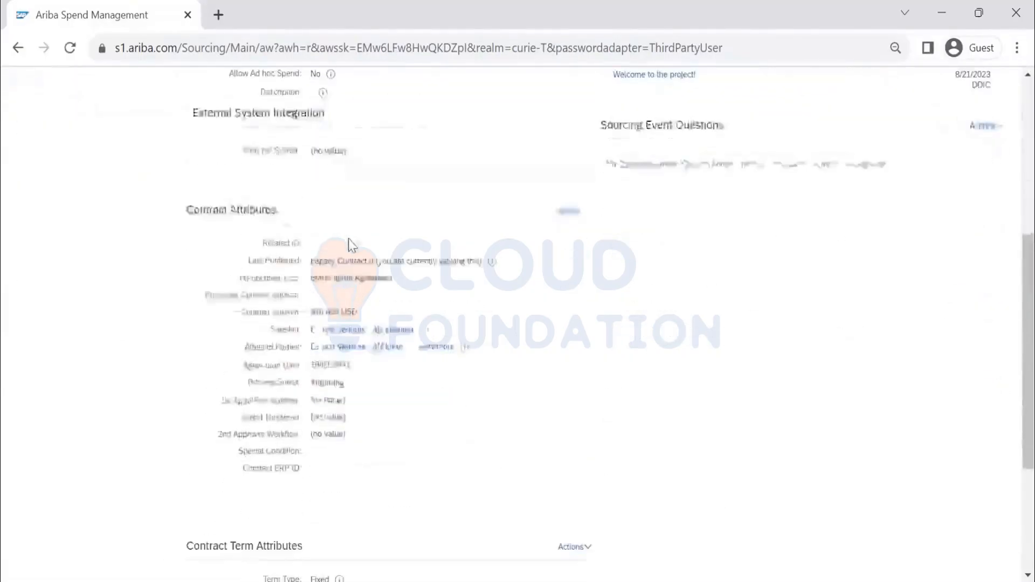
{"action": "scroll", "coordinate": [257, 193], "scroll_direction": "up", "scroll_amount": 4}
{"action": "scroll", "coordinate": [258, 193], "scroll_direction": "up", "scroll_amount": 5}
Step: Open the contract's team members, view Operational Buyer 2's details, and select the user name opbuyer2
{"action": "left_click", "coordinate": [283, 141]}
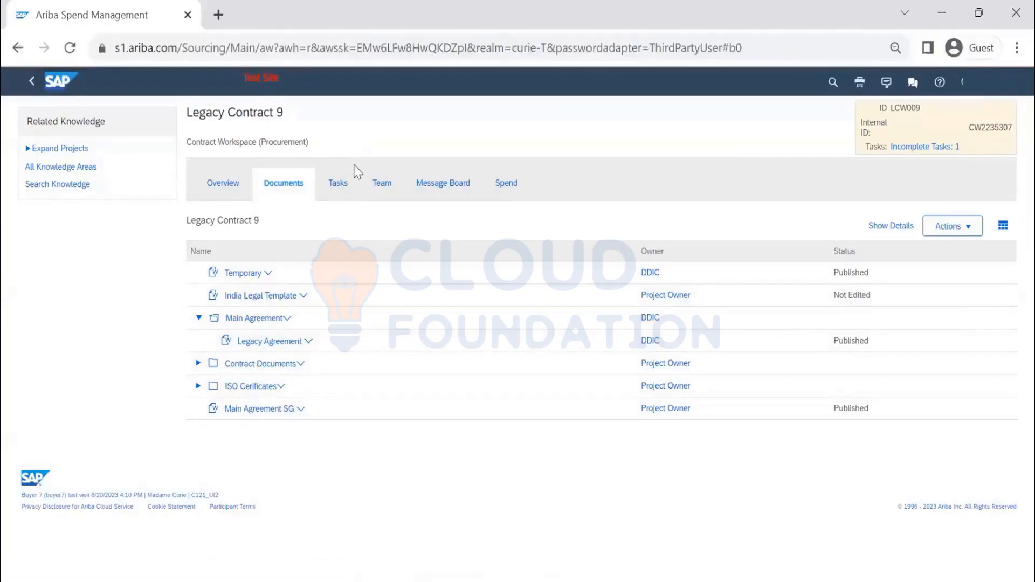
{"action": "left_click", "coordinate": [340, 189]}
{"action": "left_click", "coordinate": [385, 188]}
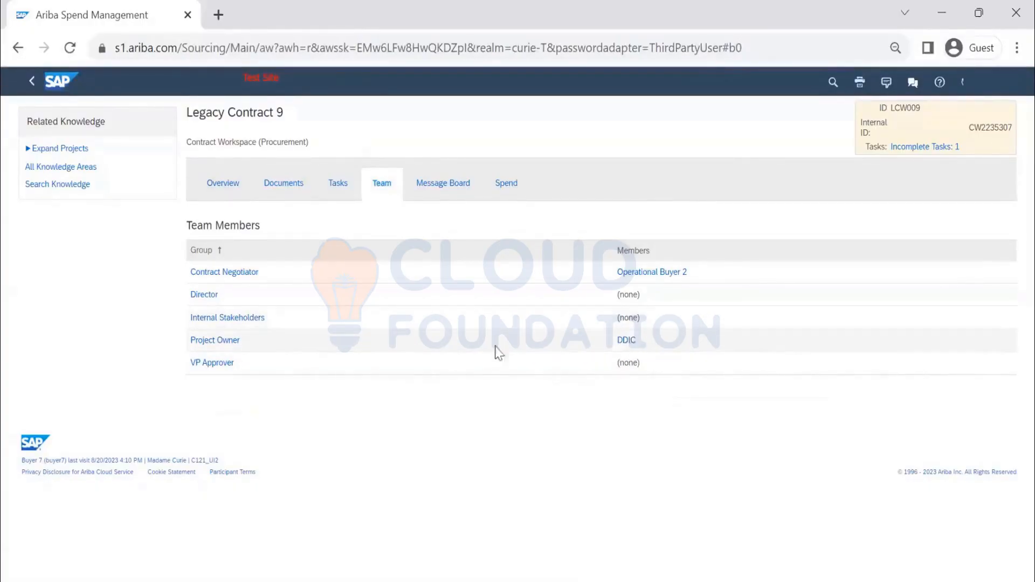
{"action": "left_click", "coordinate": [670, 273]}
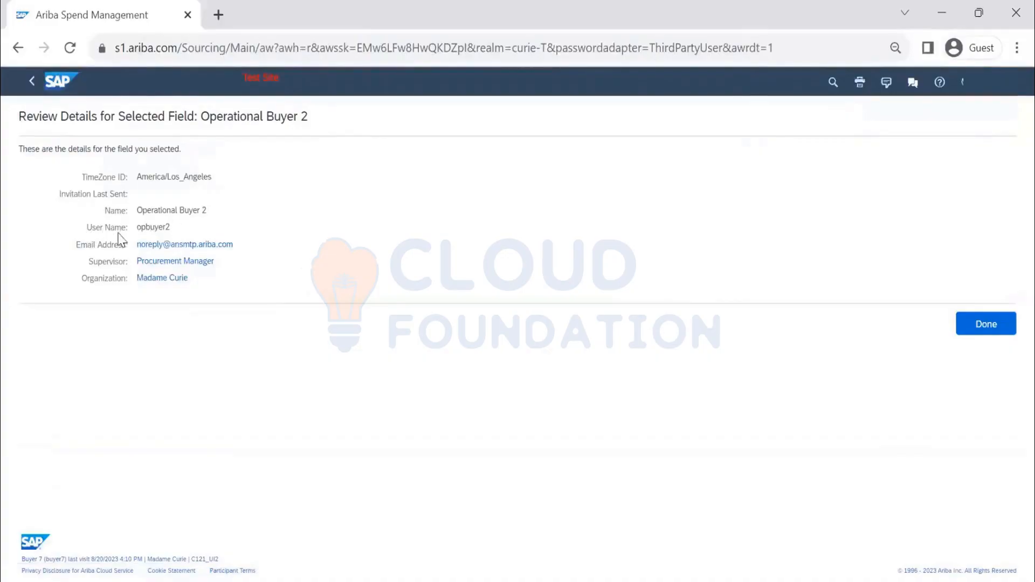
{"action": "left_click_drag", "start_coordinate": [171, 229], "coordinate": [140, 229]}
Step: Switch to the ContractTeams sheet, autofit column B, and save the changes to ContractTeams.csv
{"action": "key", "text": "alt+Tab"}
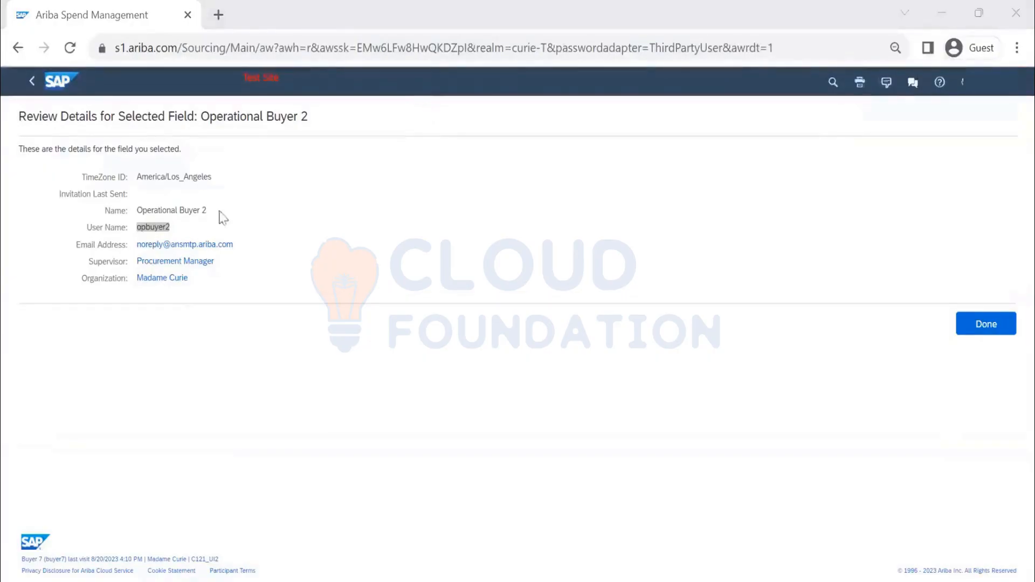
{"action": "left_click", "coordinate": [211, 285]}
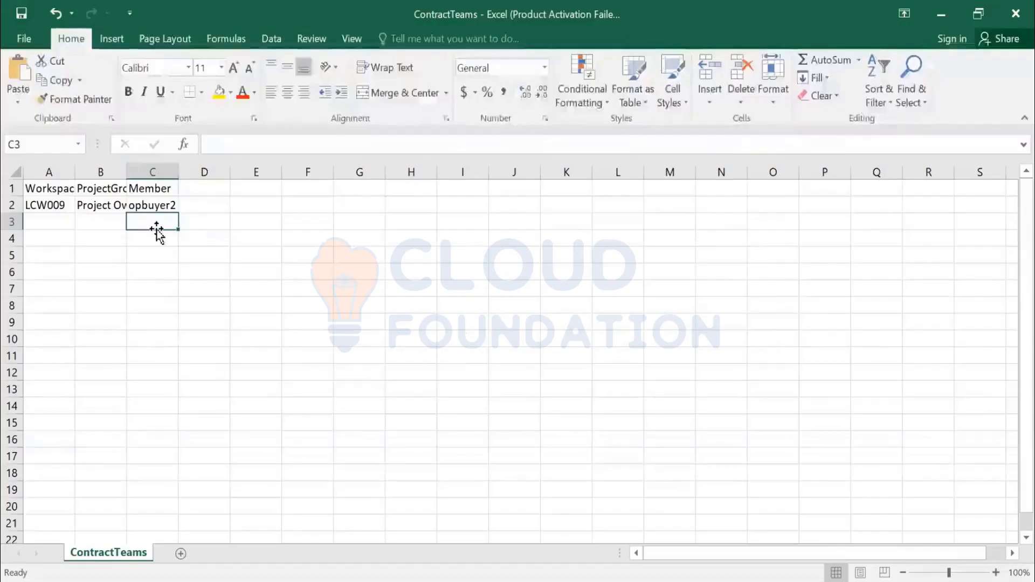
{"action": "double_click", "coordinate": [127, 170]}
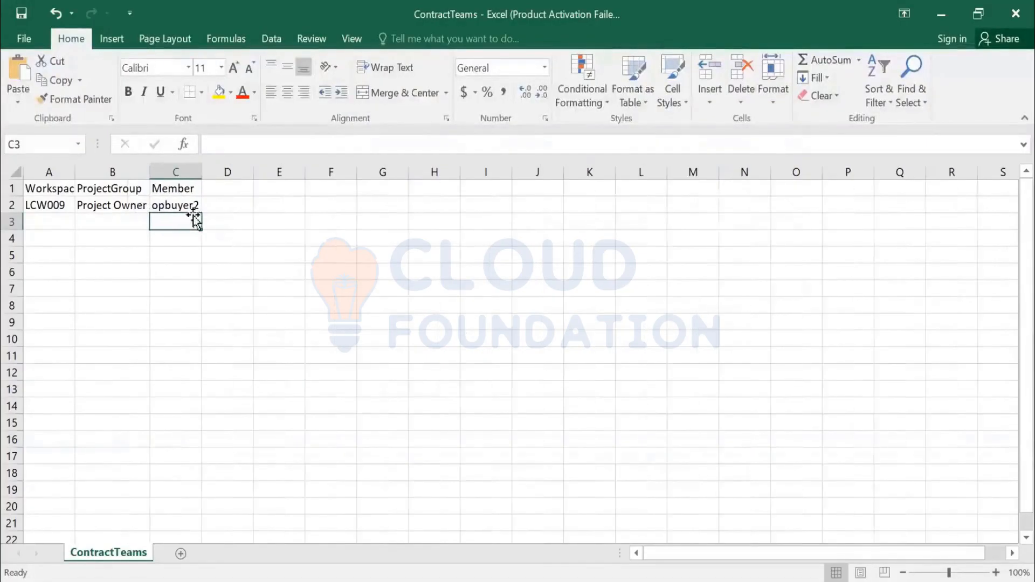
{"action": "left_click", "coordinate": [191, 203]}
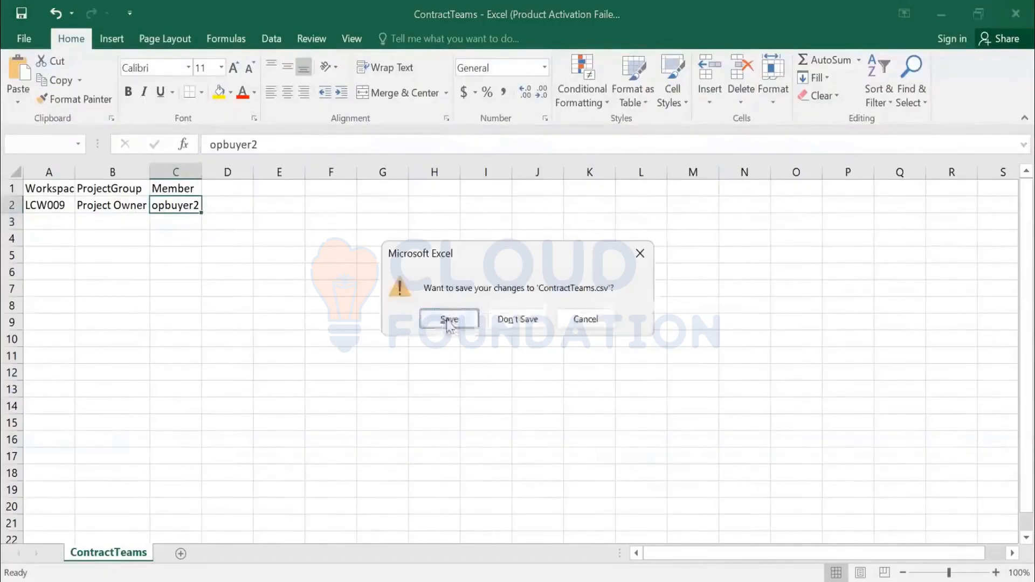
{"action": "left_click", "coordinate": [448, 319]}
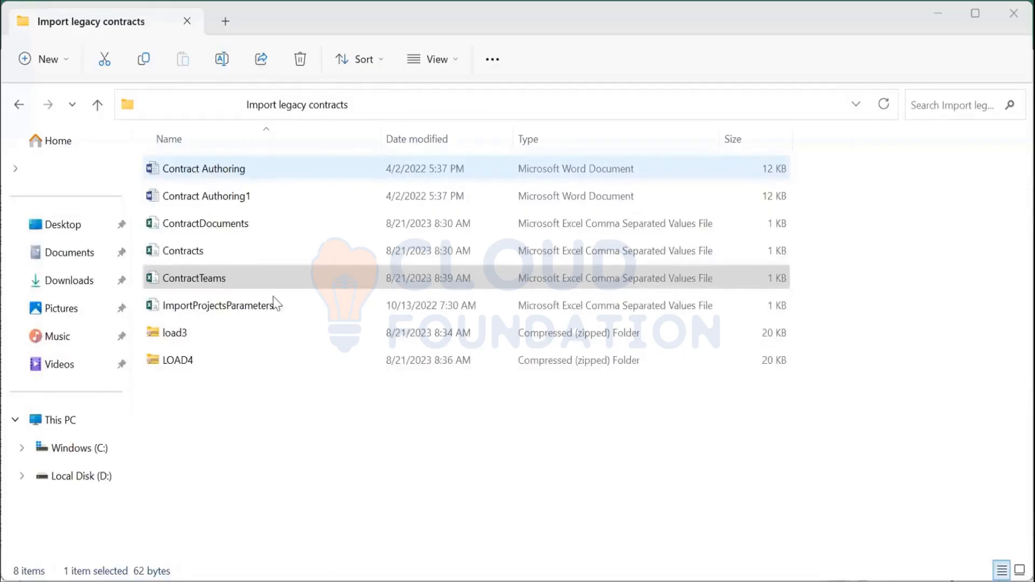
Step: Compress the import files into a ZIP folder named LOAD5
{"action": "left_click", "coordinate": [291, 316], "text": "shift"}
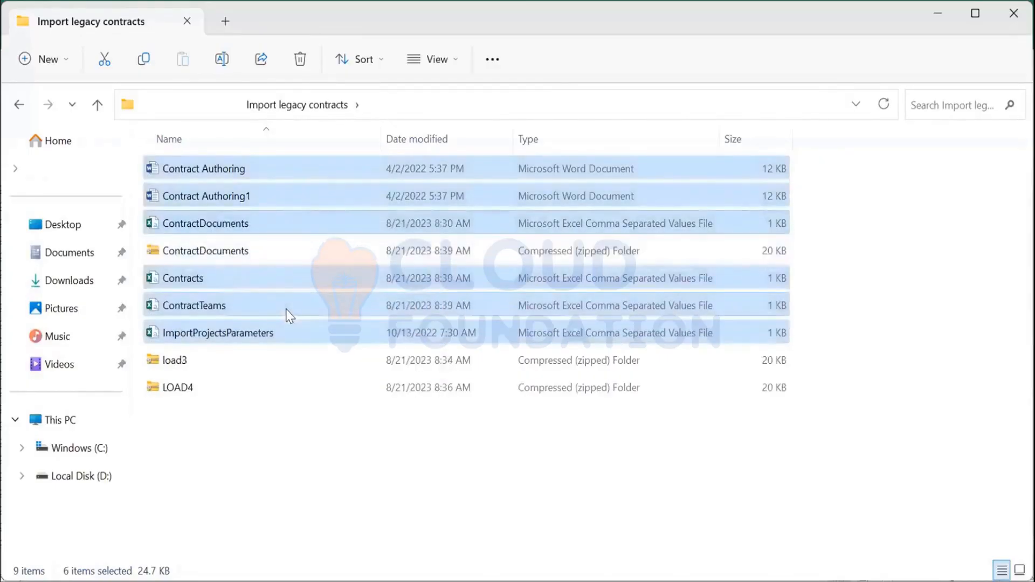
{"action": "type", "text": "LOAD5"}
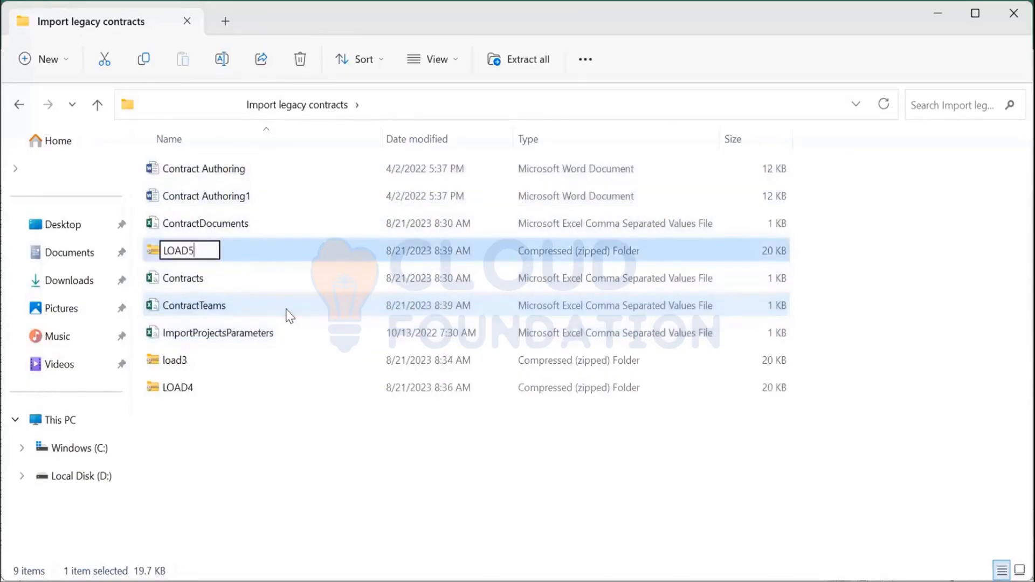
{"action": "key", "text": "Return"}
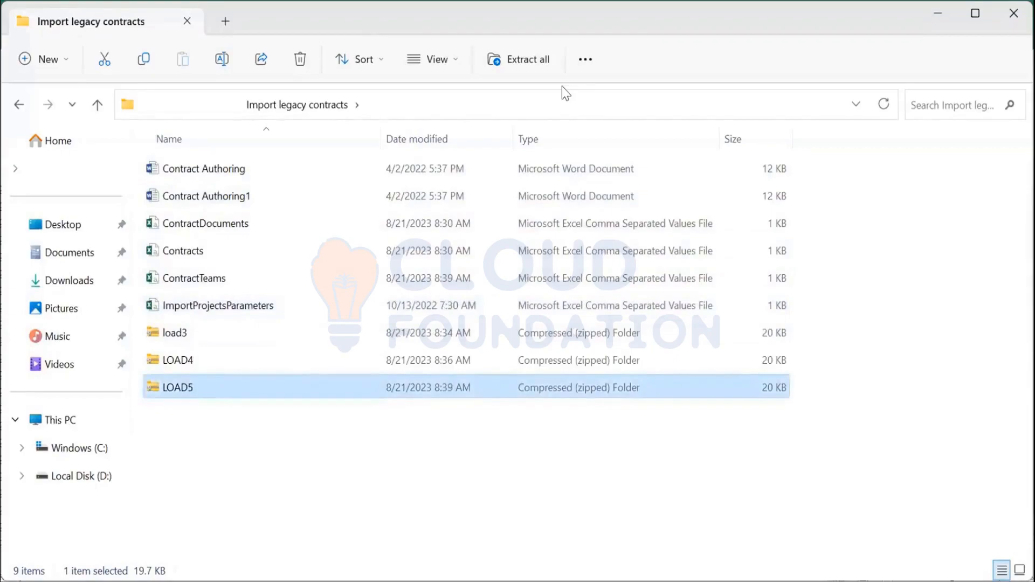
Step: Switch back to the browser, open Import Legacy Contracts, choose LOAD5.zip as the ZIP projects archive, and import it
{"action": "key", "text": "alt+Tab"}
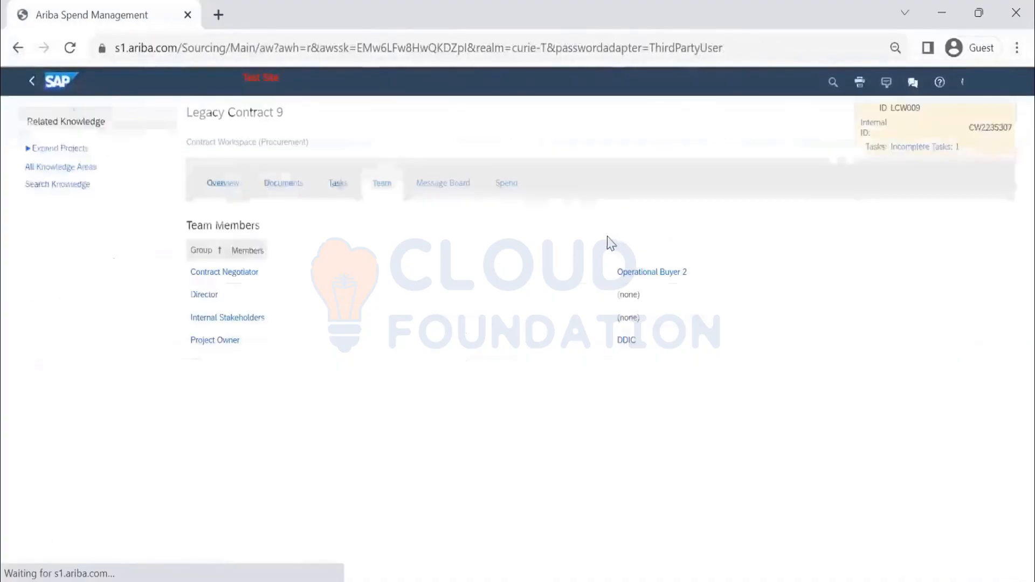
{"action": "left_click", "coordinate": [53, 85]}
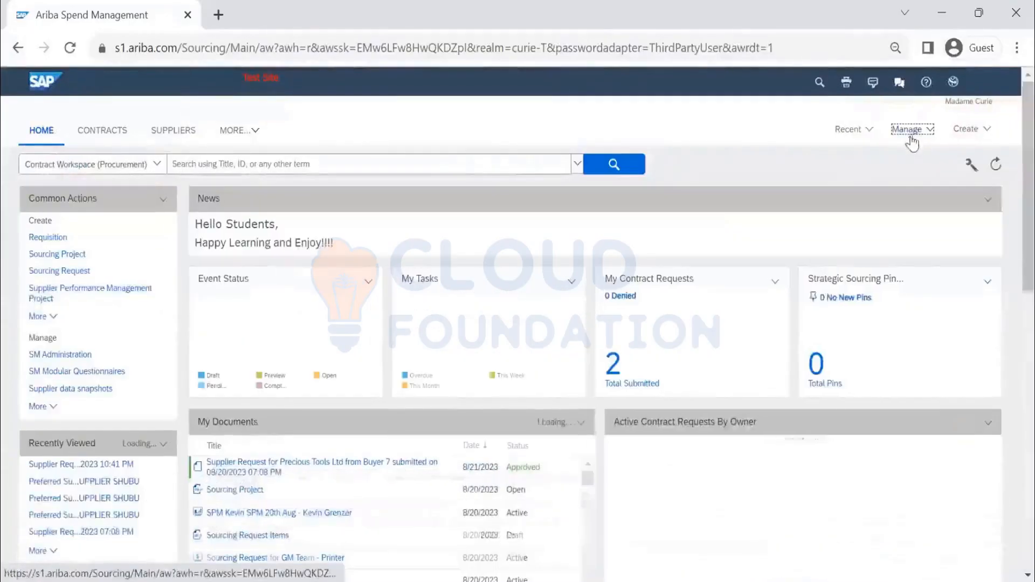
{"action": "left_click", "coordinate": [912, 130]}
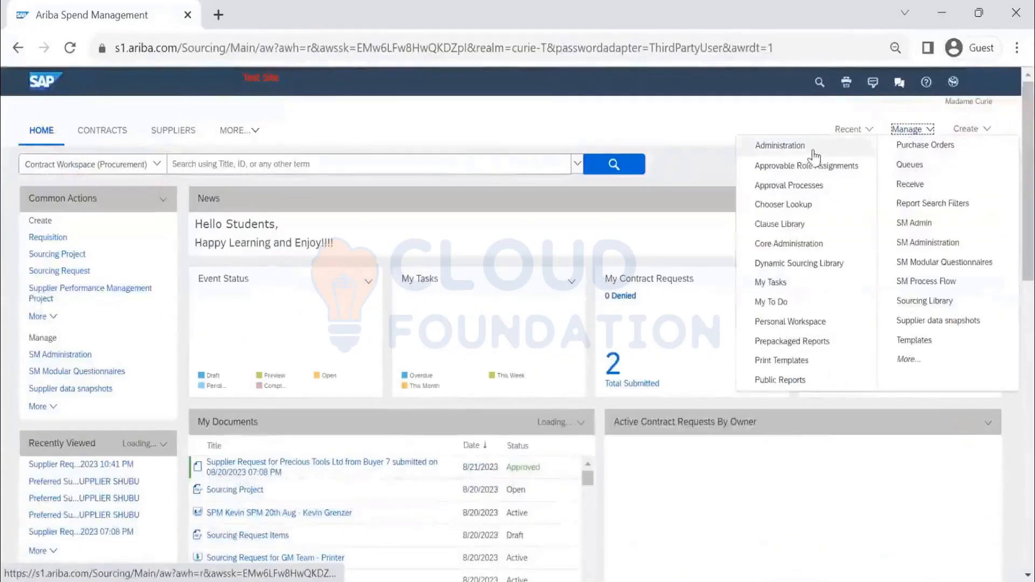
{"action": "left_click", "coordinate": [778, 149]}
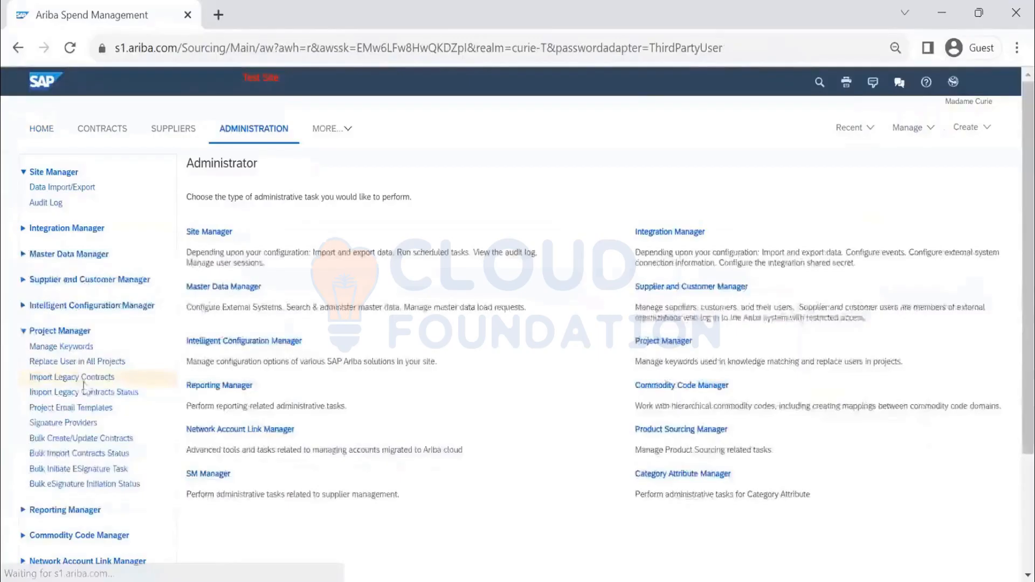
{"action": "left_click", "coordinate": [83, 382]}
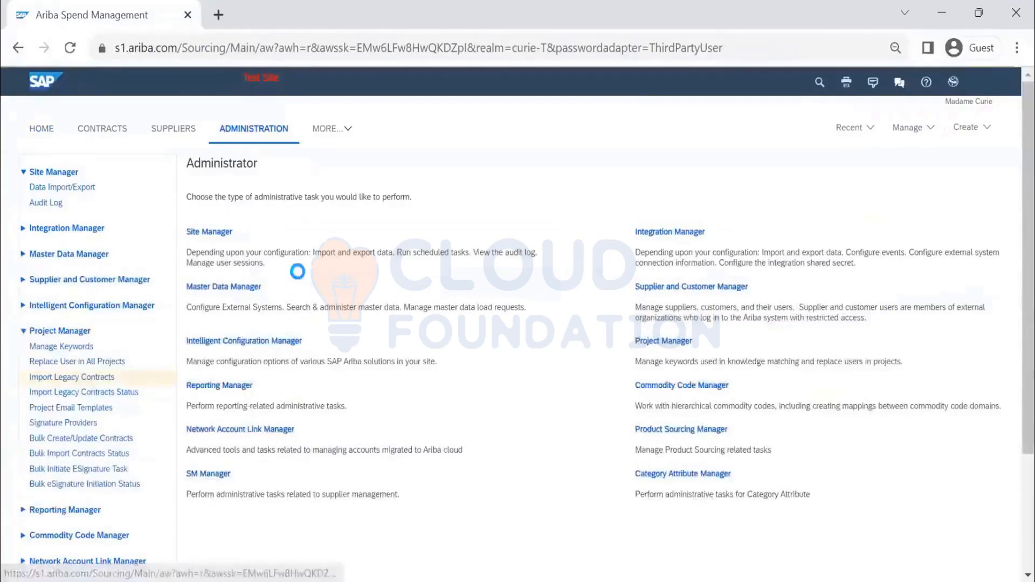
{"action": "left_click", "coordinate": [345, 225]}
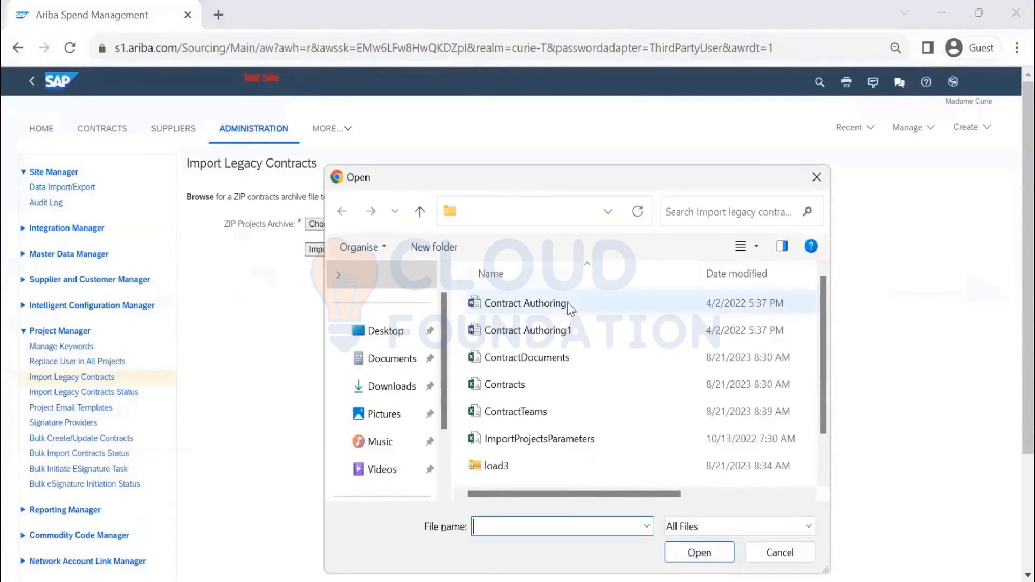
{"action": "left_click", "coordinate": [536, 457]}
{"action": "scroll", "coordinate": [575, 413], "scroll_direction": "down", "scroll_amount": 2}
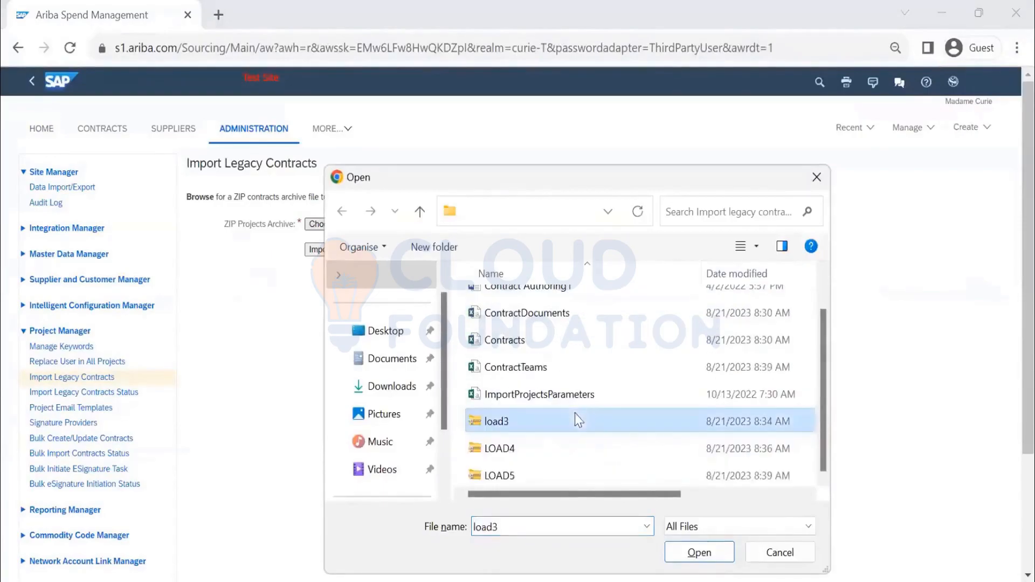
{"action": "left_click", "coordinate": [548, 475]}
{"action": "left_click", "coordinate": [689, 560]}
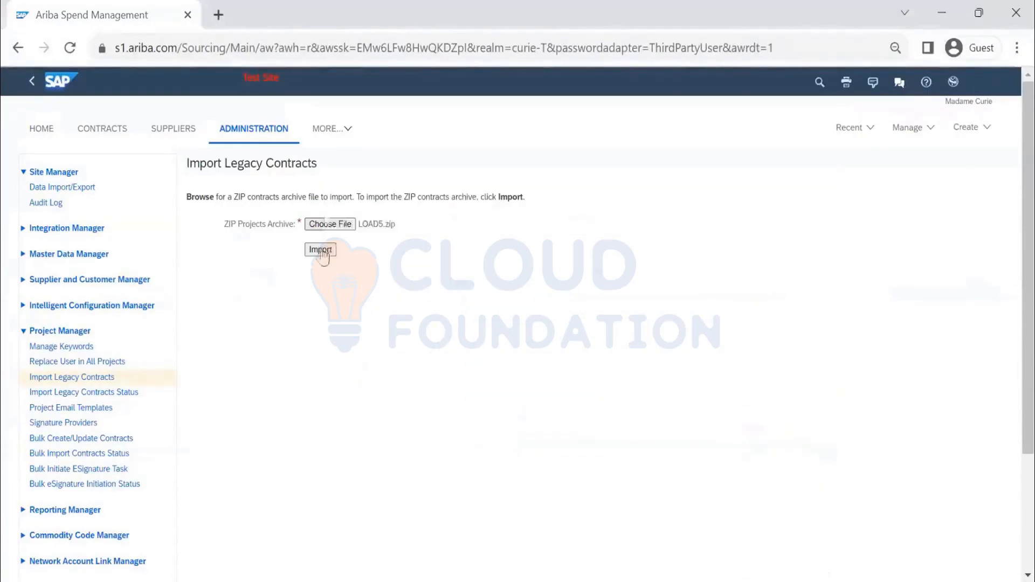
{"action": "left_click", "coordinate": [320, 249]}
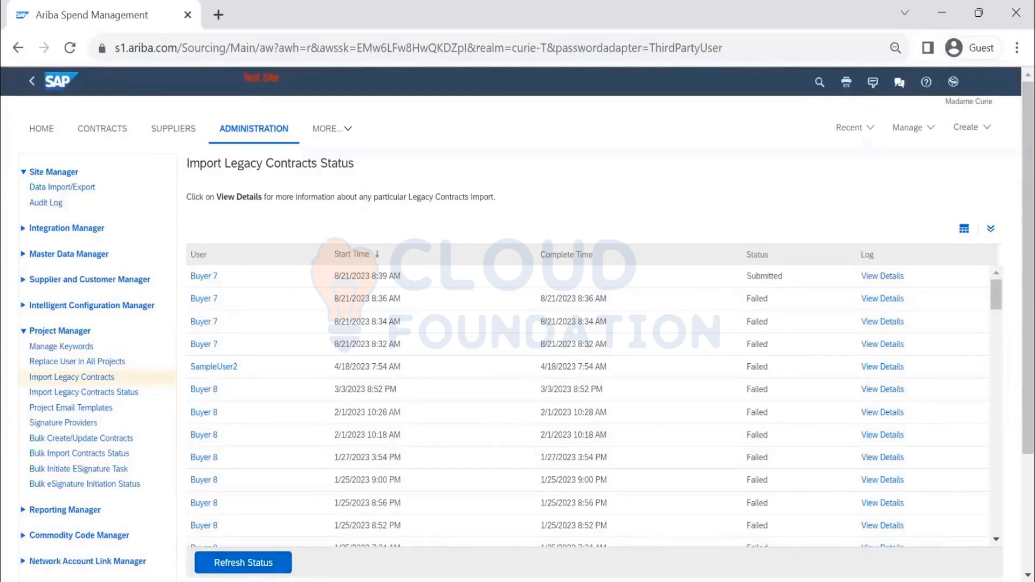
Step: Refresh the legacy import status, open the latest import's details, and examine the error in its log details
{"action": "left_click", "coordinate": [254, 562]}
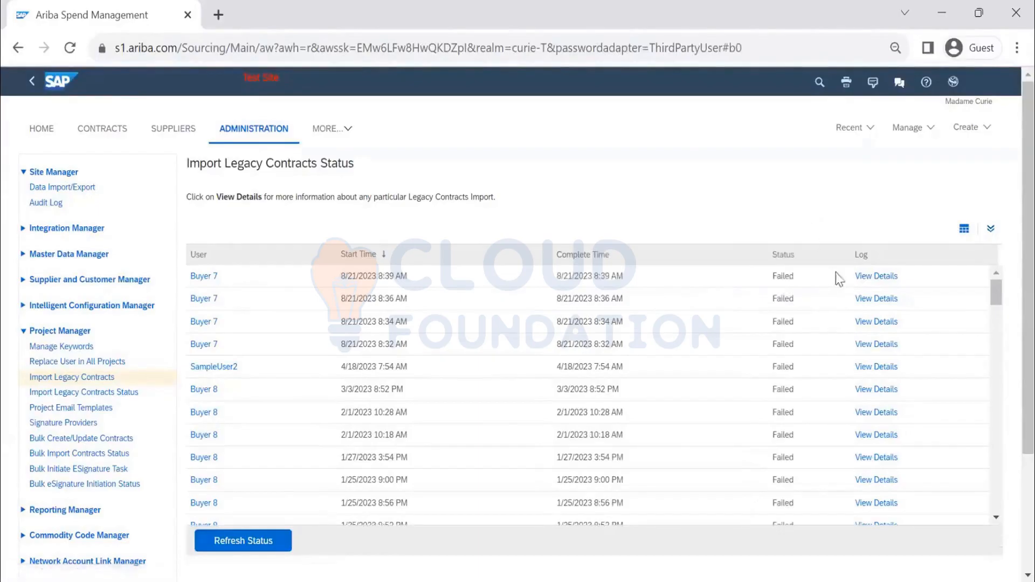
{"action": "left_click", "coordinate": [871, 277]}
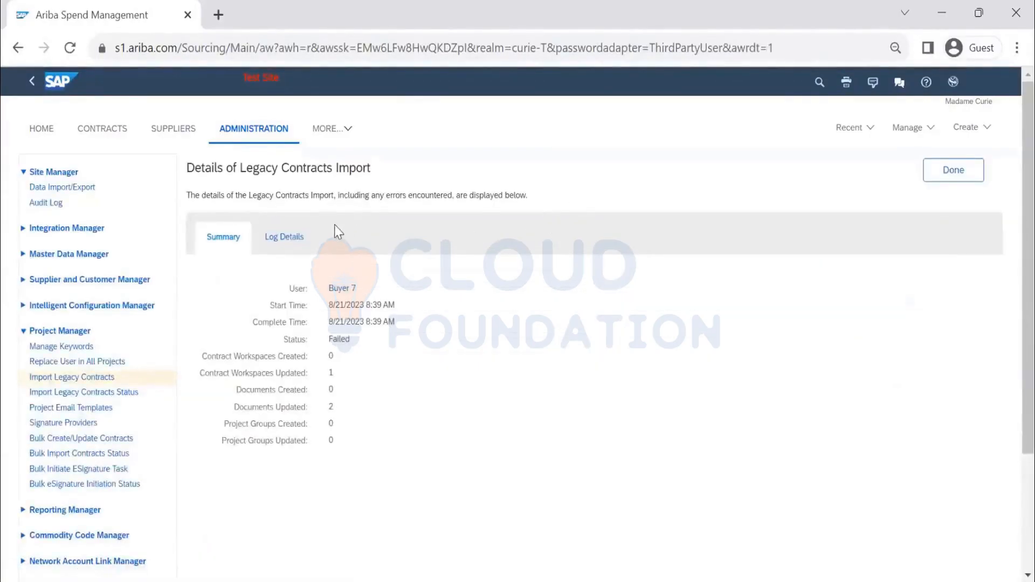
{"action": "left_click", "coordinate": [298, 238]}
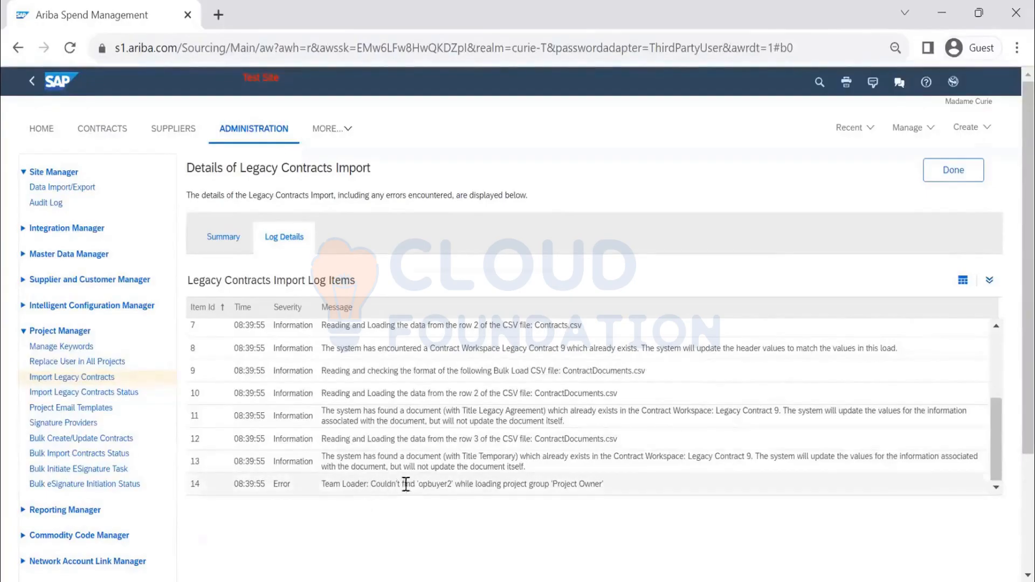
{"action": "left_click_drag", "start_coordinate": [451, 484], "coordinate": [419, 484]}
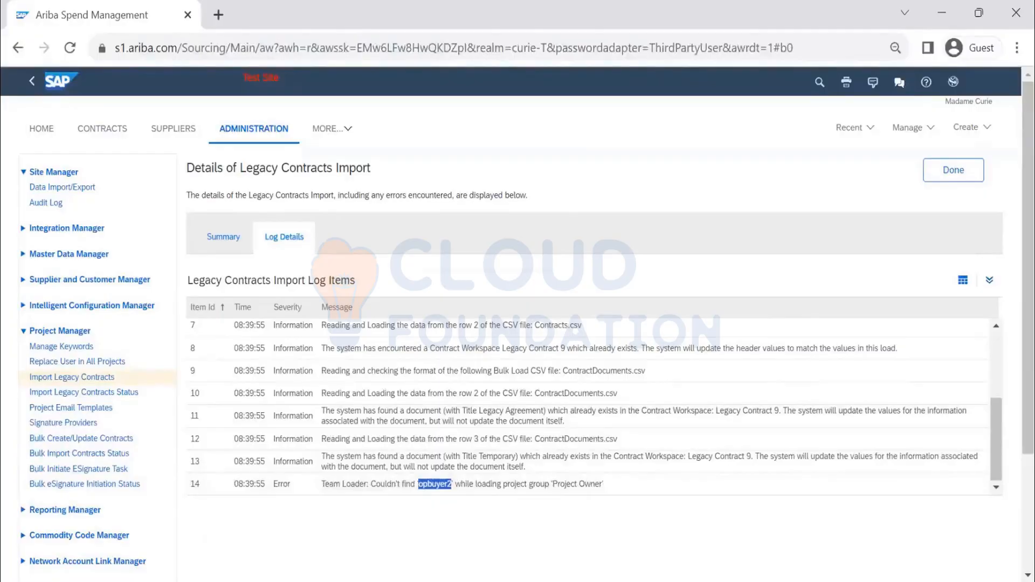
{"action": "left_click", "coordinate": [42, 129]}
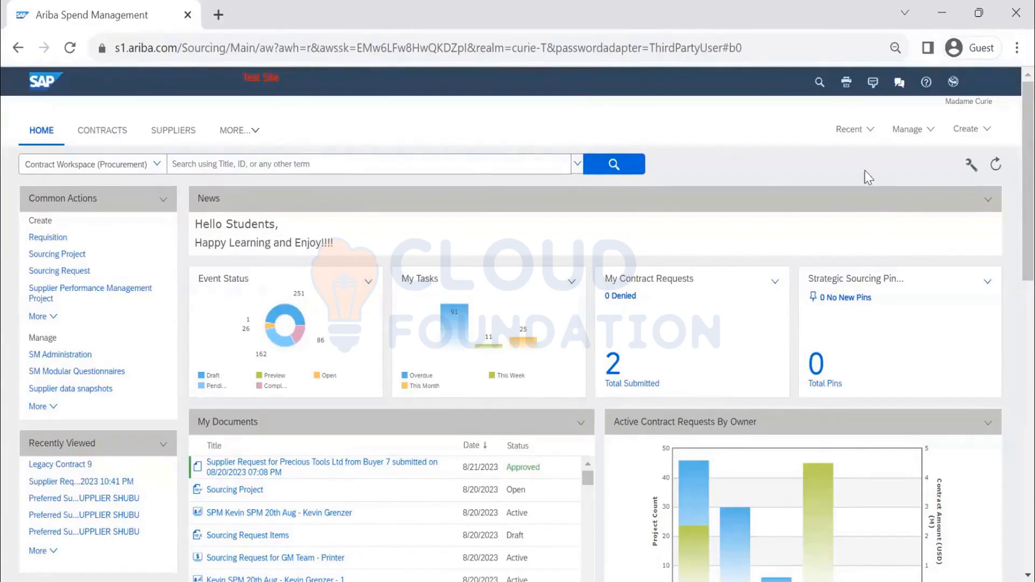
{"action": "left_click", "coordinate": [908, 130]}
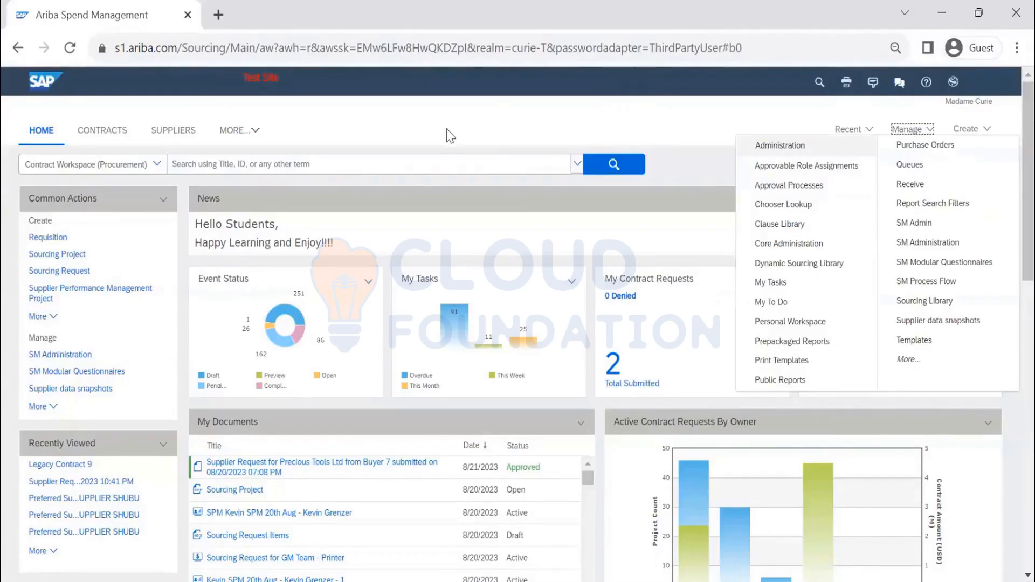
{"action": "left_click", "coordinate": [564, 128]}
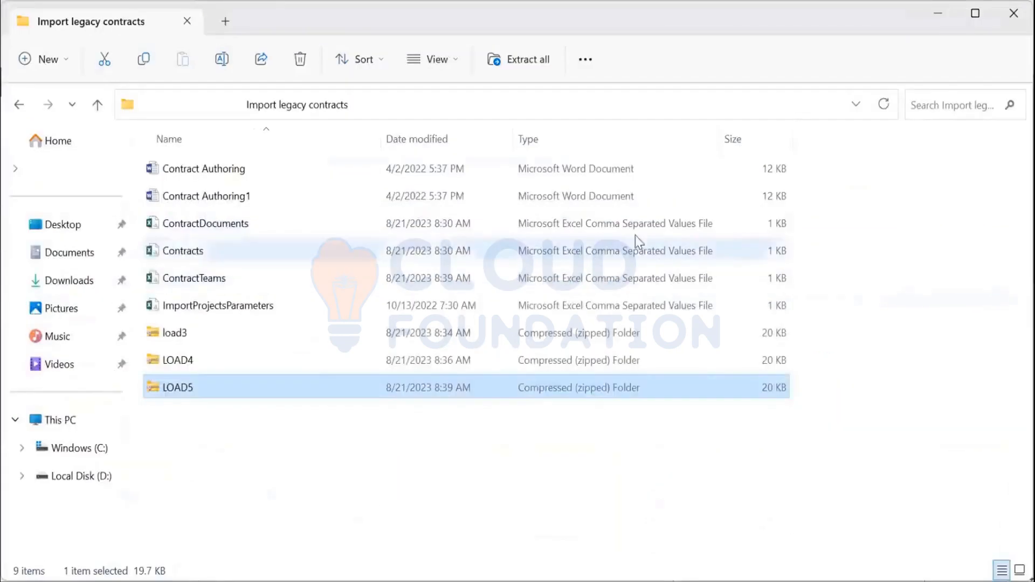
{"action": "left_click", "coordinate": [575, 228]}
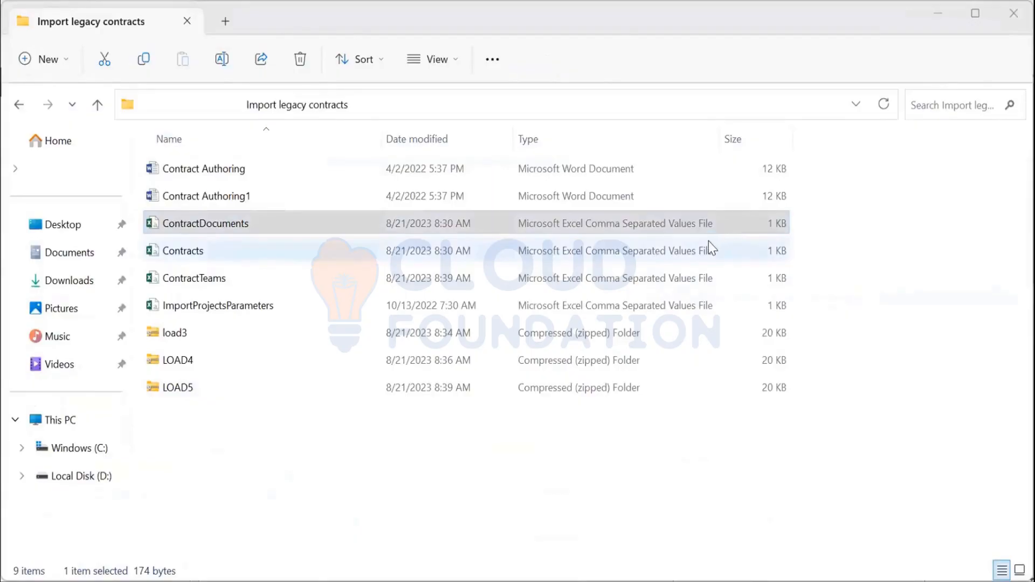
{"action": "left_click", "coordinate": [220, 248], "text": "ctrl"}
{"action": "left_click", "coordinate": [225, 278], "text": "ctrl"}
{"action": "left_click", "coordinate": [234, 308], "text": "ctrl"}
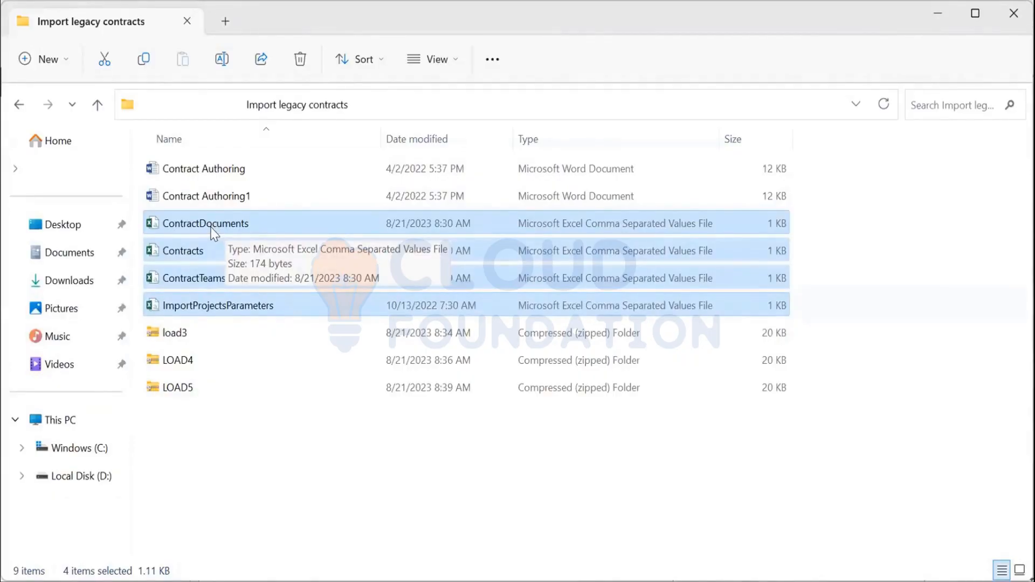
{"action": "left_click", "coordinate": [262, 373]}
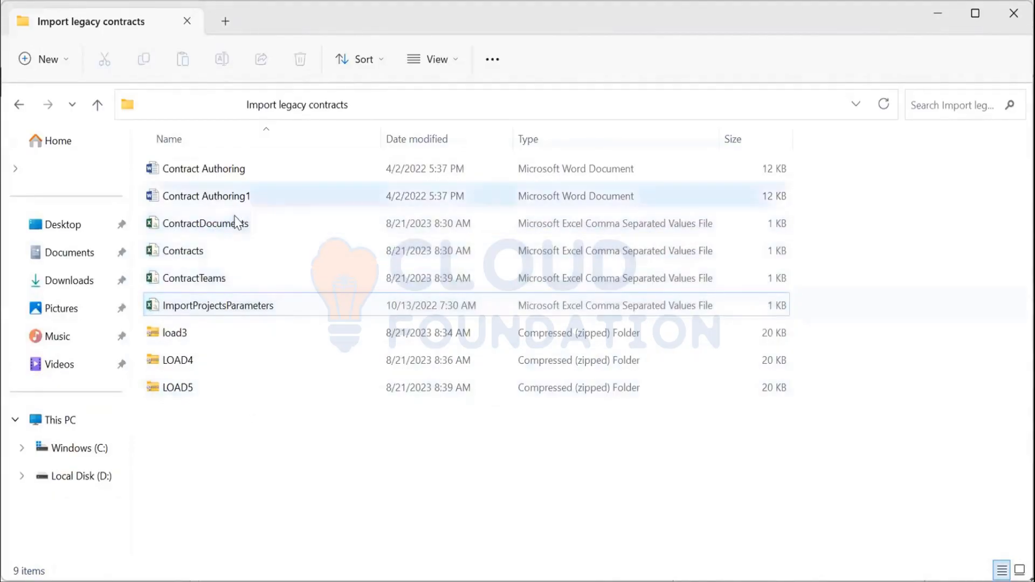
Step: Open ContractDocuments.csv in Notepad++ and review its header and the two document rows for LCW009
{"action": "left_click", "coordinate": [238, 224]}
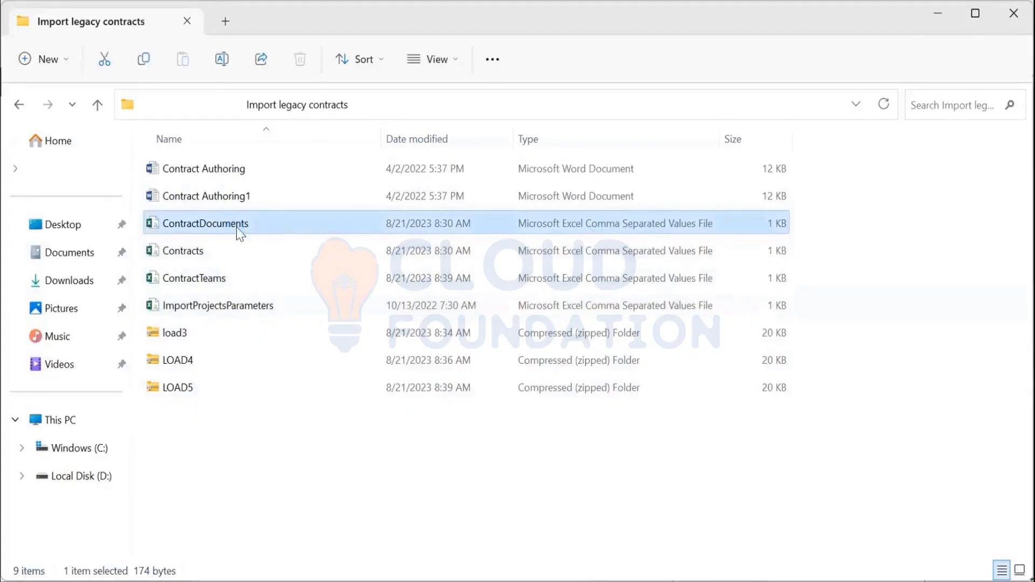
{"action": "right_click", "coordinate": [237, 229]}
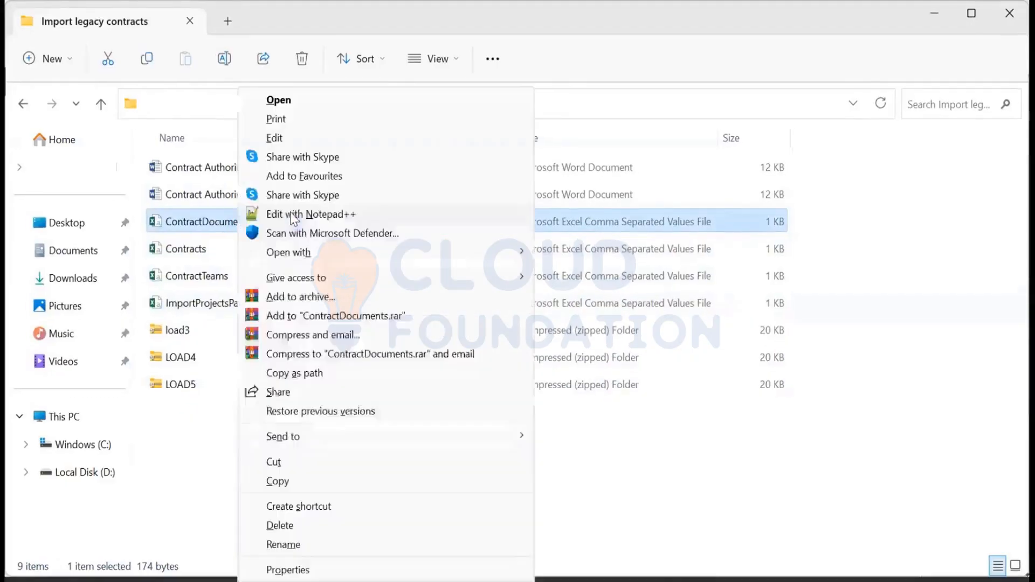
{"action": "left_click", "coordinate": [296, 214]}
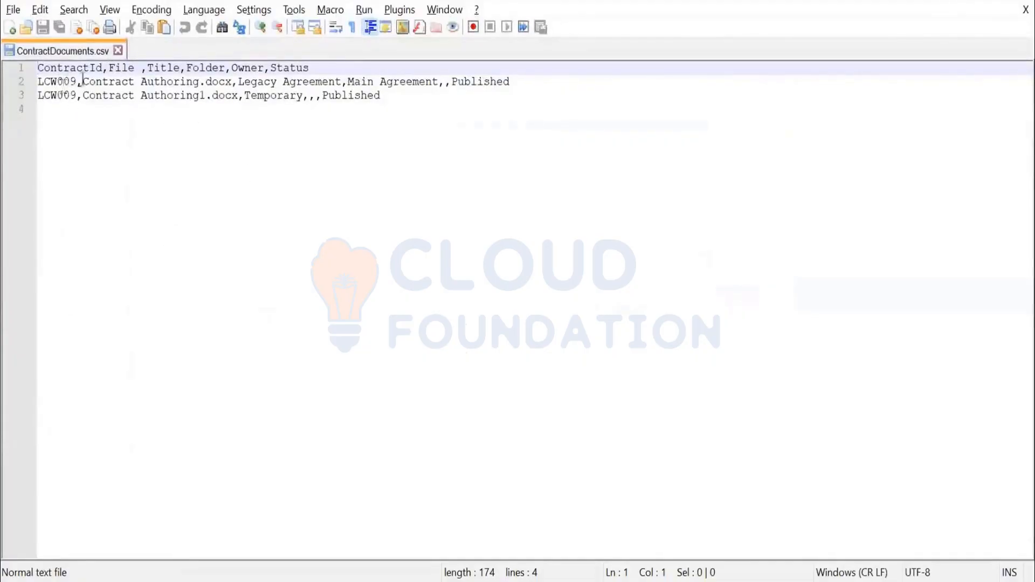
{"action": "left_click", "coordinate": [56, 82]}
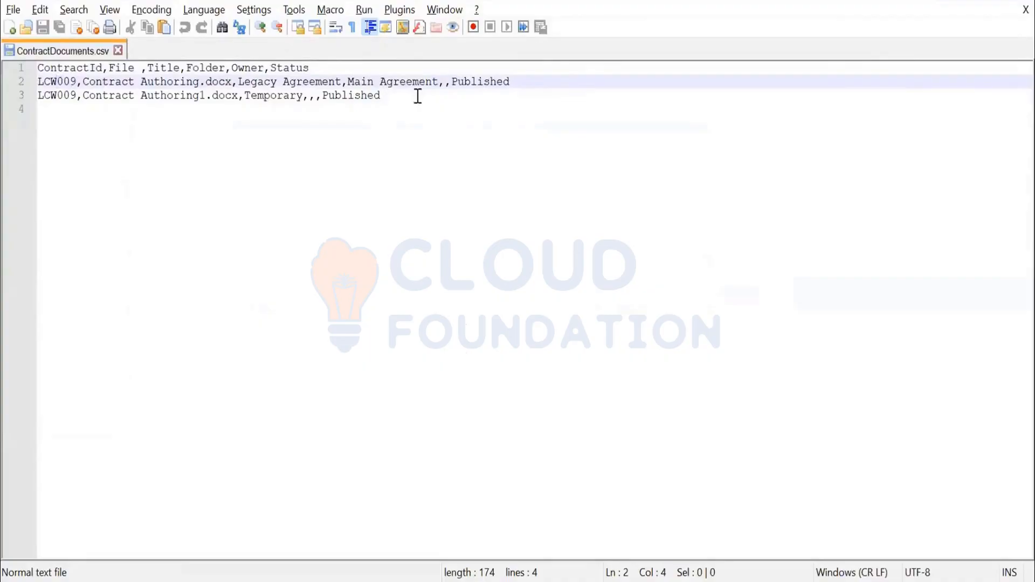
{"action": "left_click", "coordinate": [444, 85]}
{"action": "left_click", "coordinate": [380, 81]}
{"action": "left_click", "coordinate": [440, 82]}
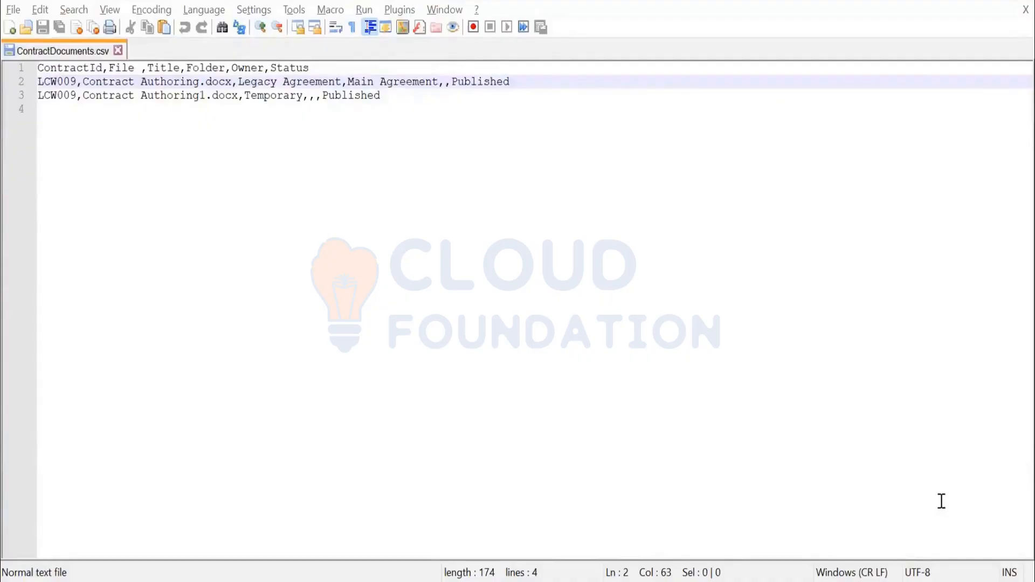
{"action": "left_click", "coordinate": [72, 69]}
{"action": "left_click", "coordinate": [58, 82]}
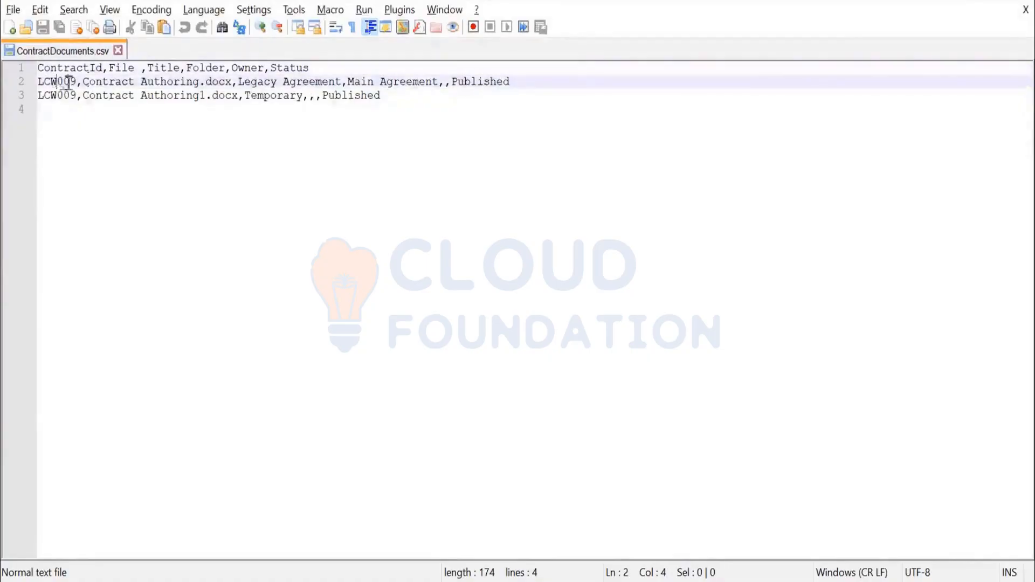
{"action": "left_click", "coordinate": [128, 68]}
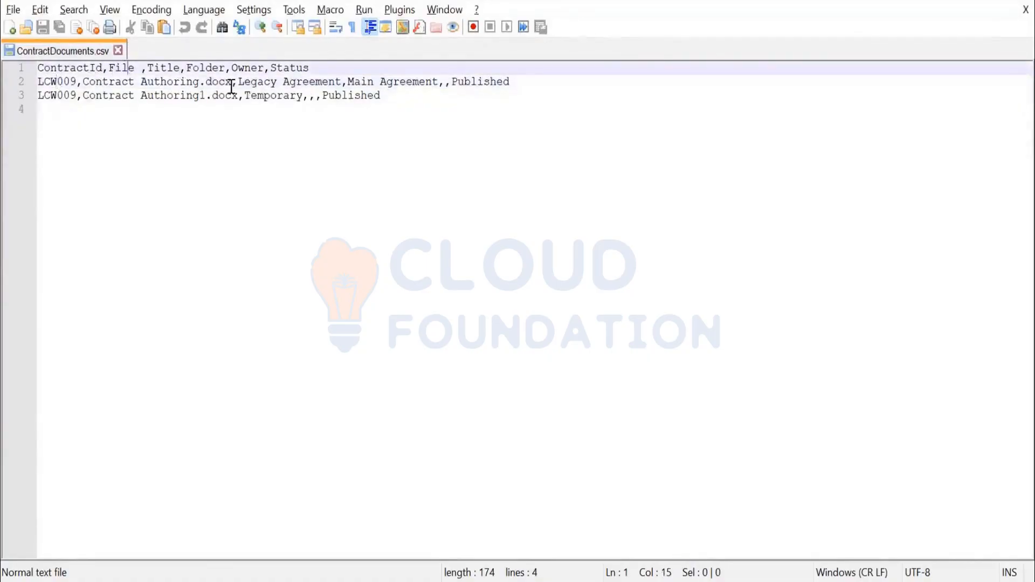
{"action": "left_click", "coordinate": [175, 68]}
{"action": "left_click_drag", "start_coordinate": [82, 84], "coordinate": [234, 82]}
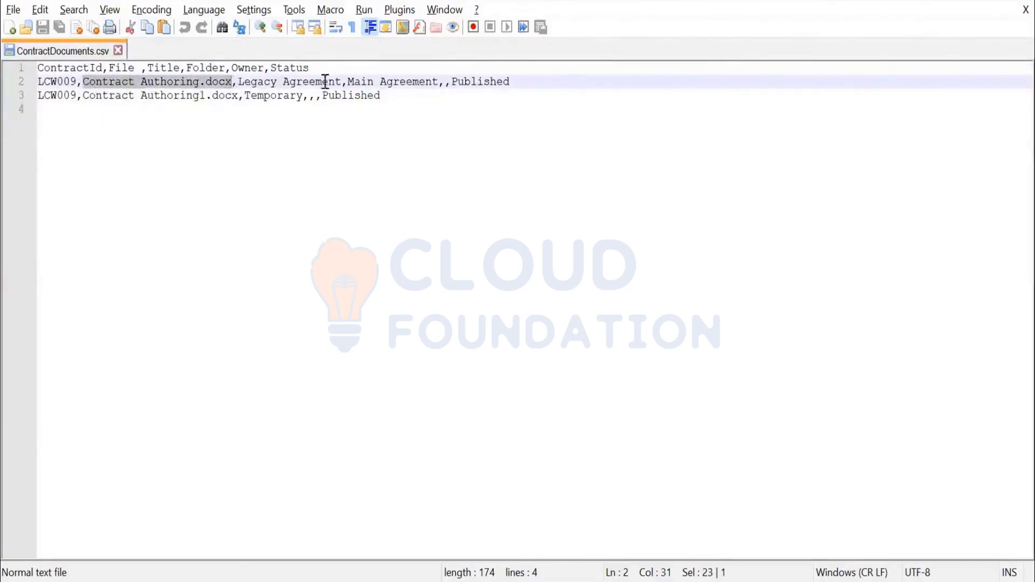
{"action": "left_click_drag", "start_coordinate": [346, 82], "coordinate": [252, 86]}
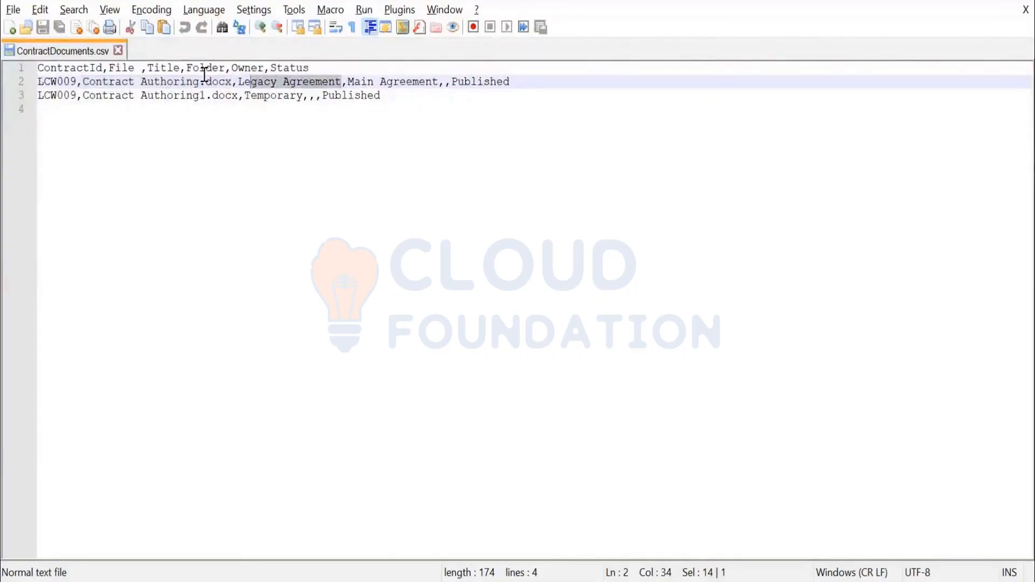
{"action": "left_click", "coordinate": [380, 85]}
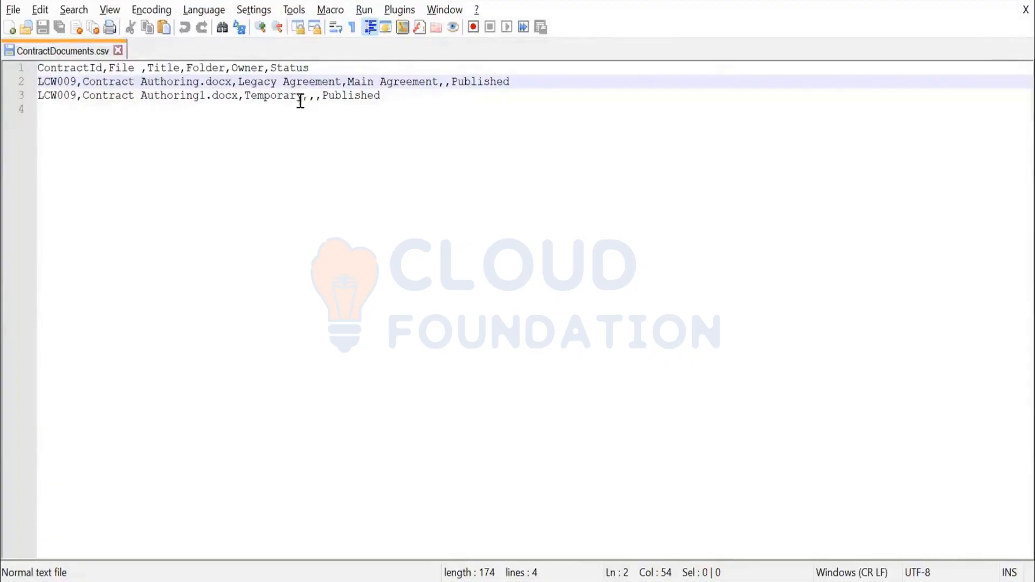
{"action": "left_click_drag", "start_coordinate": [307, 101], "coordinate": [308, 100]}
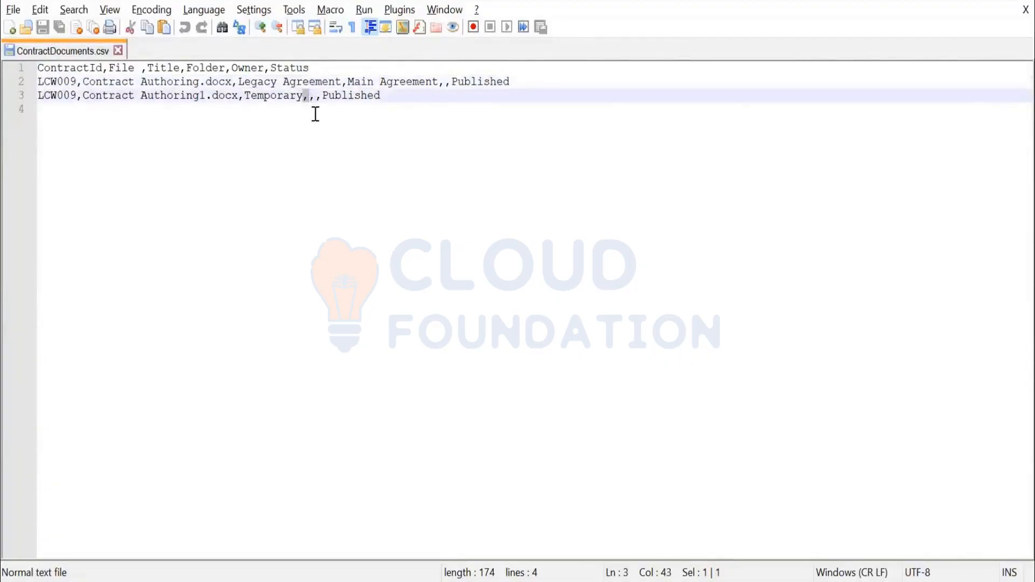
{"action": "left_click", "coordinate": [251, 68]}
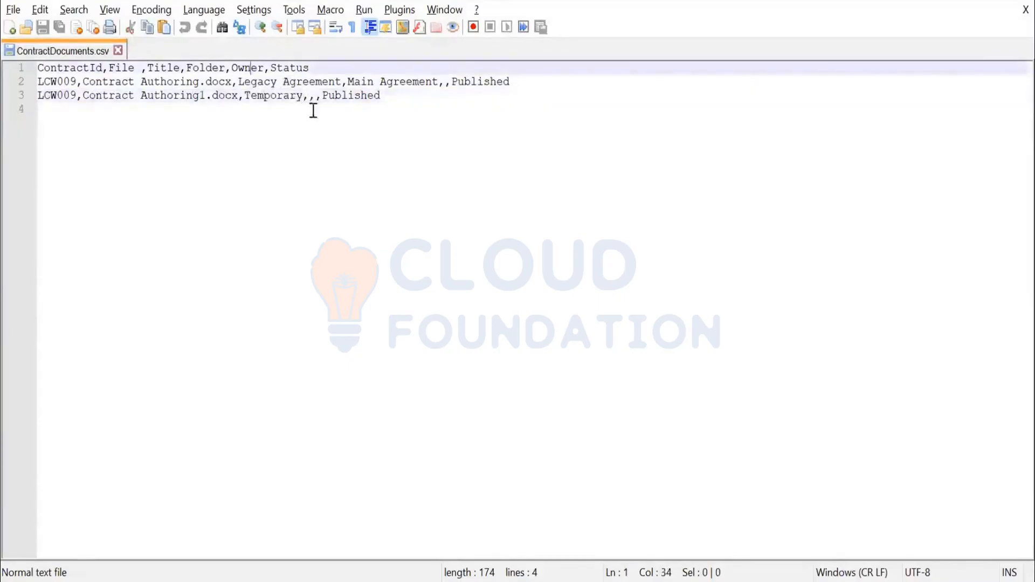
{"action": "left_click", "coordinate": [296, 68]}
{"action": "left_click", "coordinate": [472, 84]}
Step: Replace the Published status of the Temporary document row with d
{"action": "double_click", "coordinate": [342, 99]}
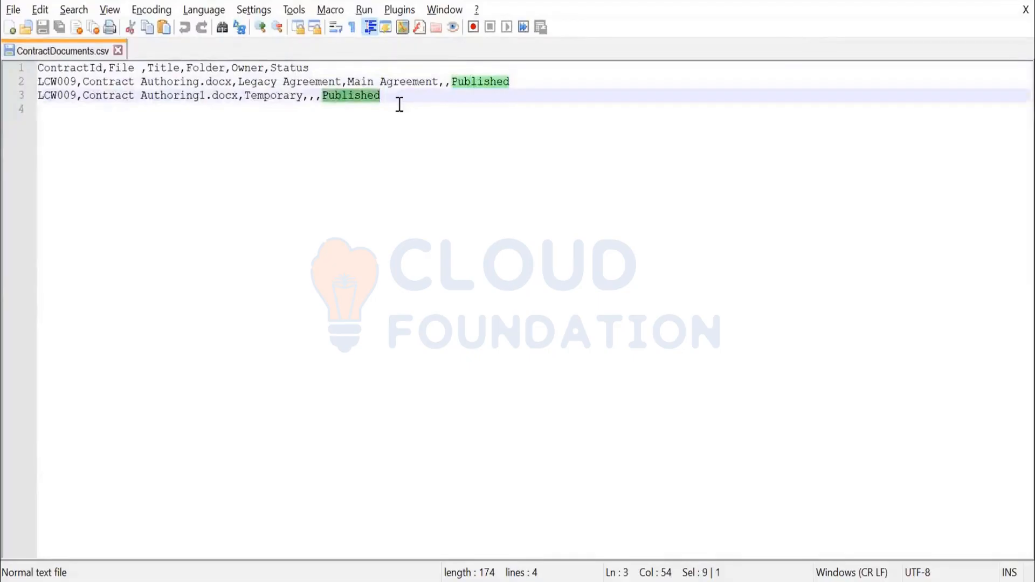
{"action": "type", "text": "dR"}
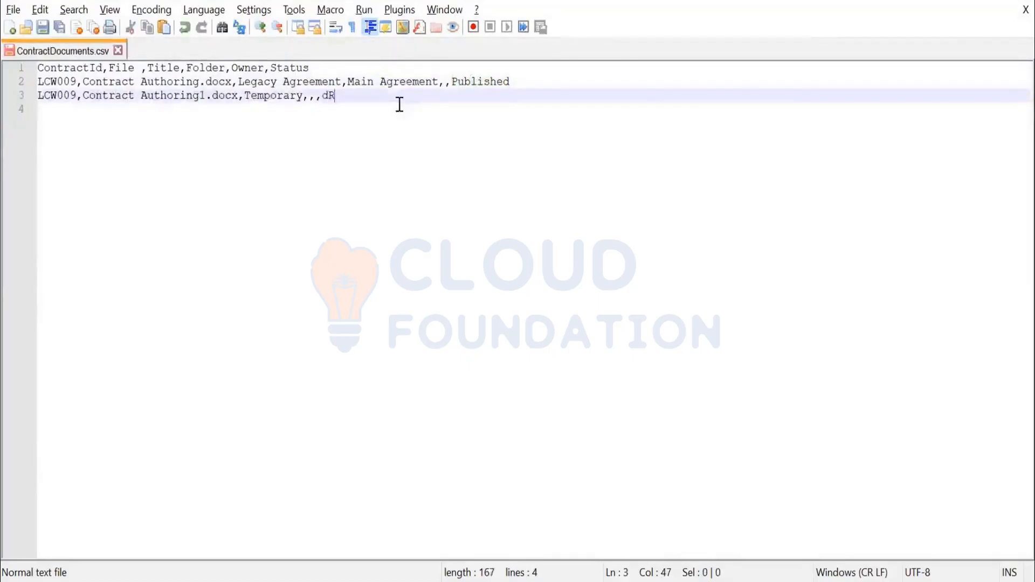
{"action": "type", "text": "AFT"}
{"action": "key", "text": "BackSpace"}
{"action": "key", "text": "BackSpace"}
{"action": "key", "text": "BackSpace"}
{"action": "key", "text": "BackSpace"}
{"action": "key", "text": "BackSpace"}
{"action": "key", "text": "BackSpace"}
{"action": "type", "text": "d"}
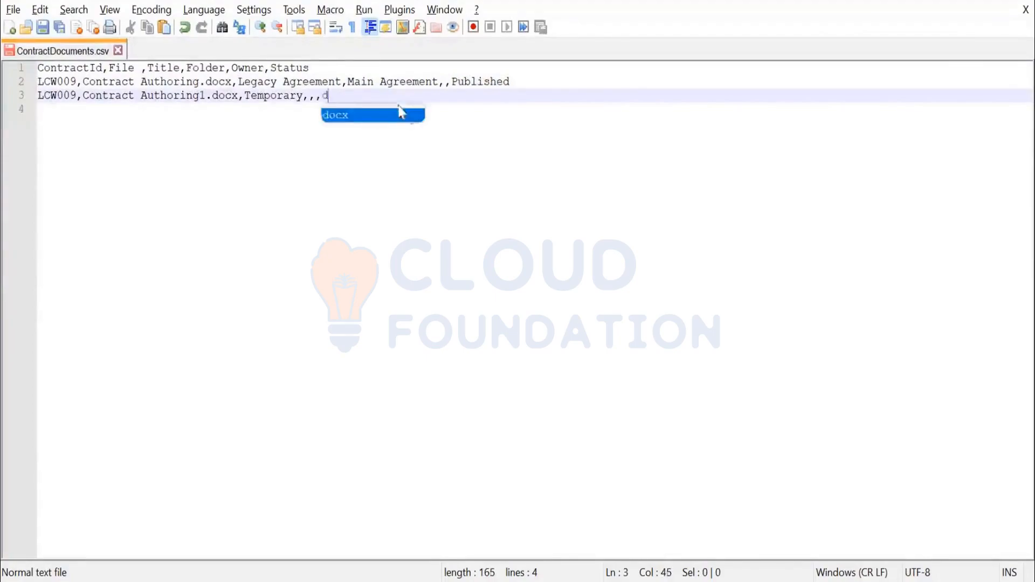
{"action": "key", "text": "Escape"}
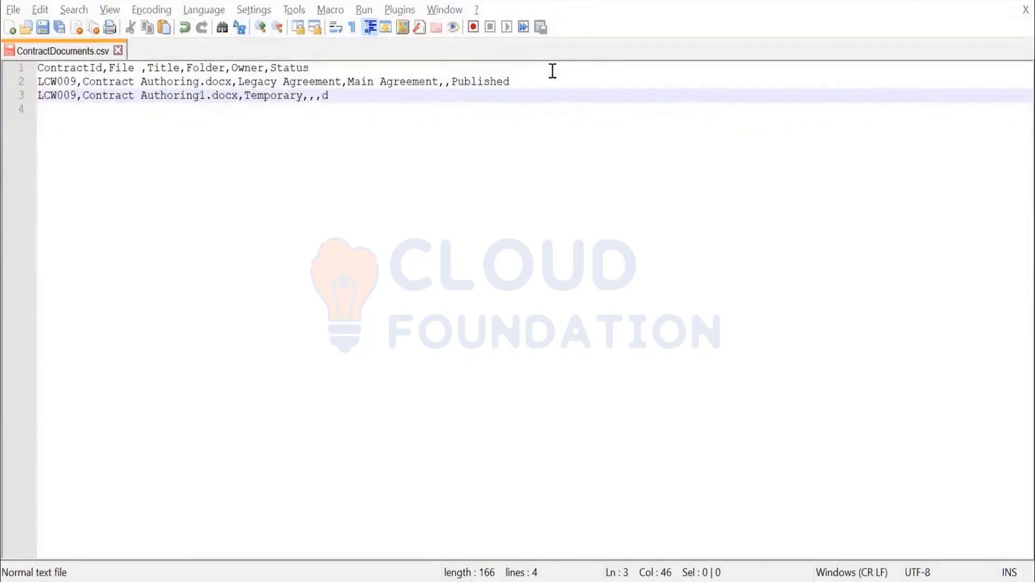
{"action": "key", "text": "alt+Tab"}
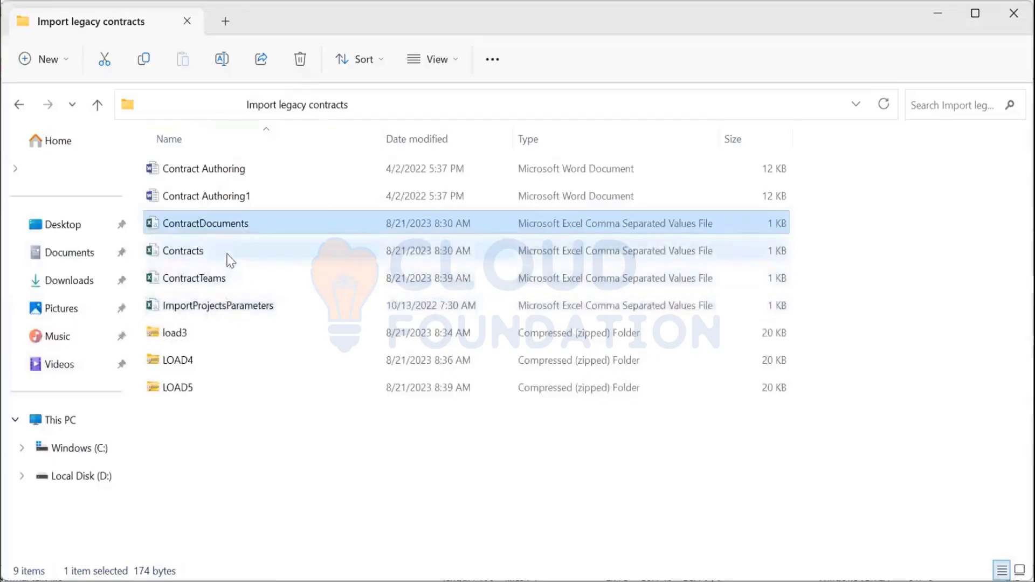
{"action": "left_click", "coordinate": [231, 260]}
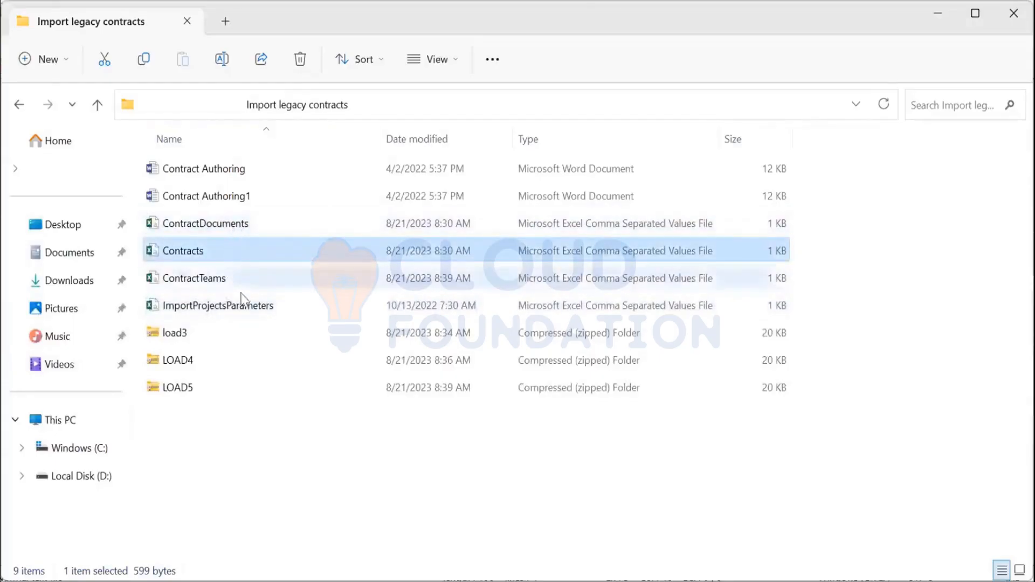
{"action": "left_click", "coordinate": [241, 284]}
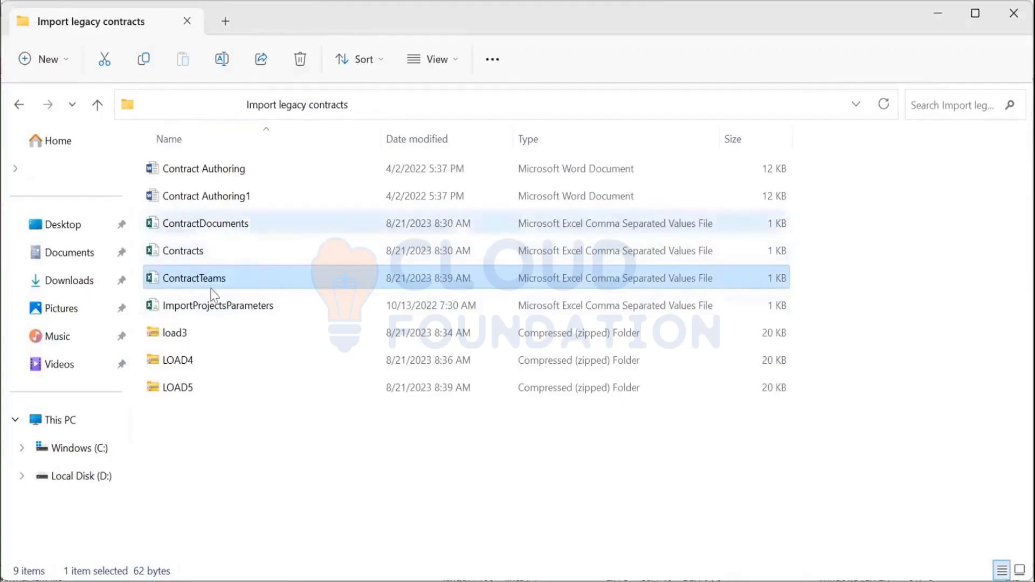
{"action": "left_click", "coordinate": [200, 231]}
{"action": "left_click", "coordinate": [200, 257]}
{"action": "left_click", "coordinate": [204, 279]}
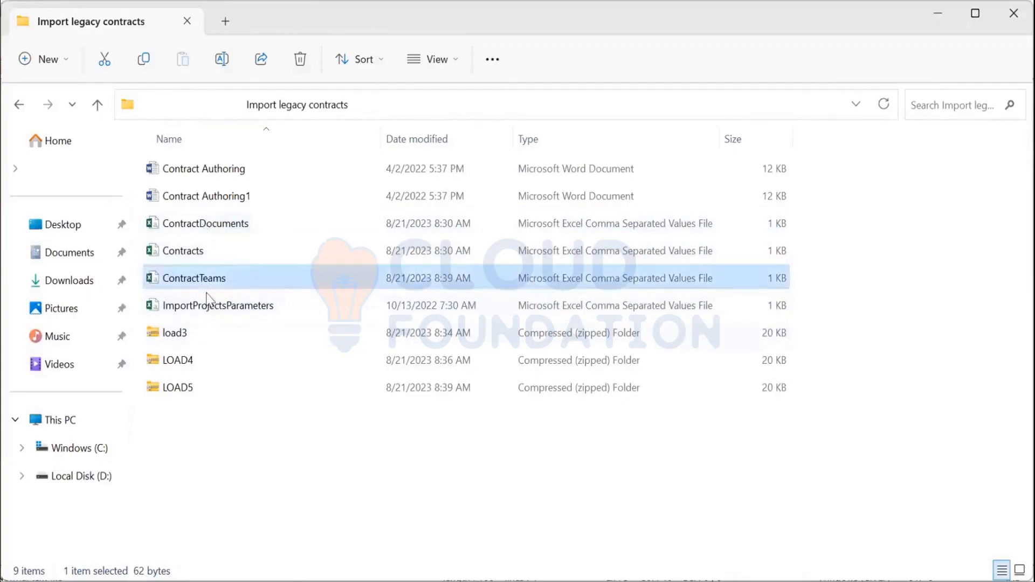
{"action": "left_click", "coordinate": [209, 305]}
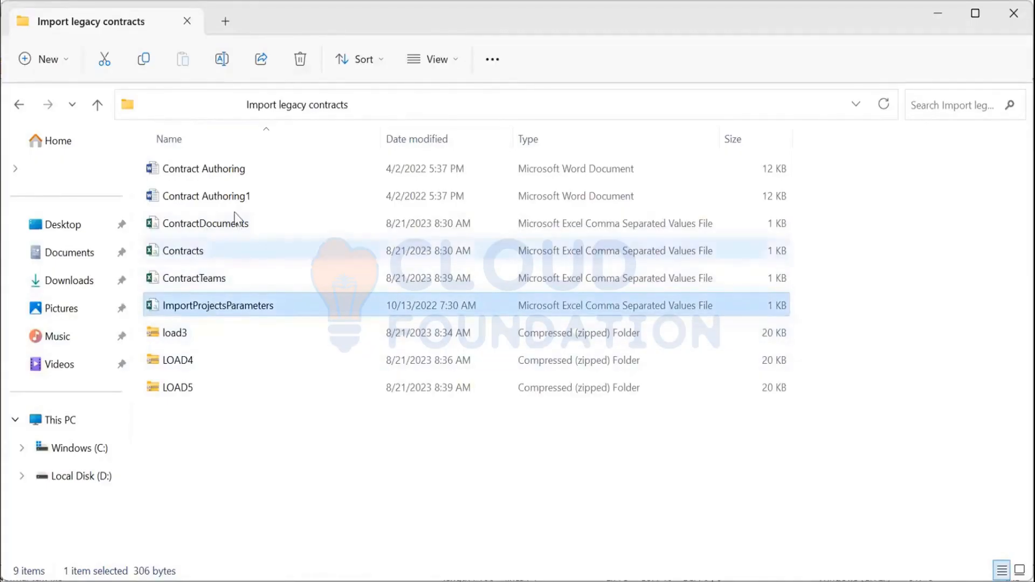
{"action": "left_click", "coordinate": [237, 230], "text": "shift"}
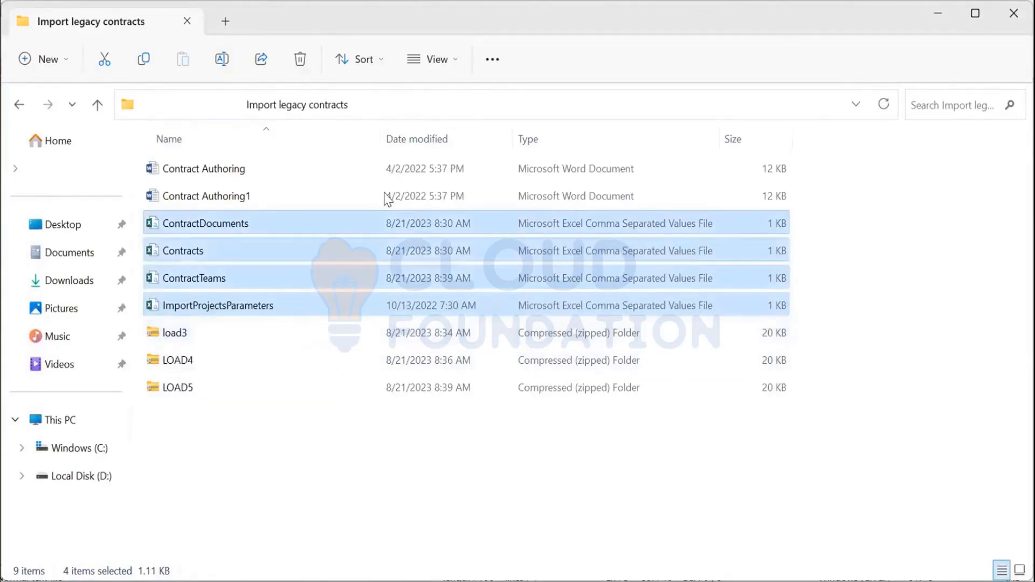
{"action": "key", "text": "alt+Tab"}
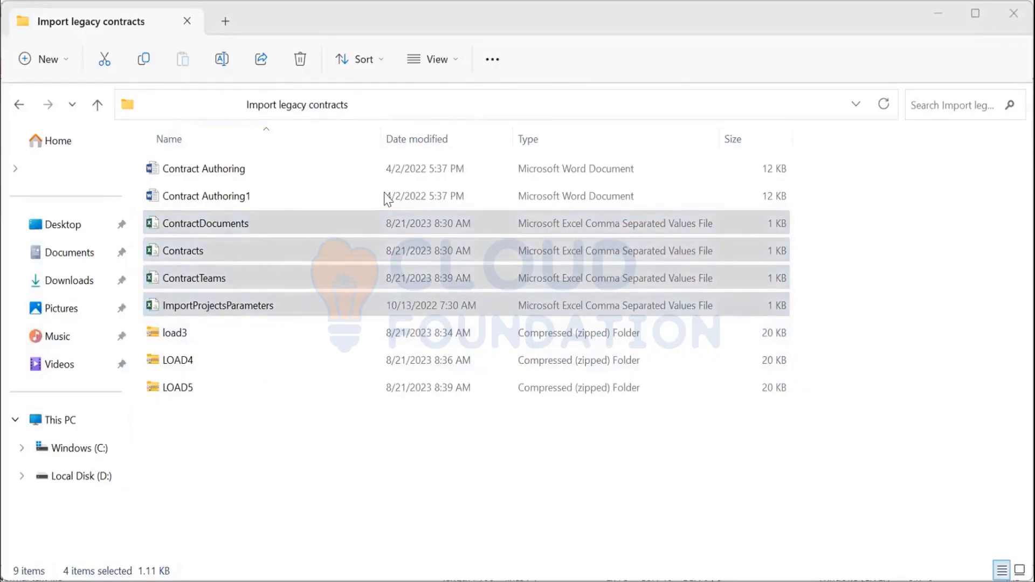
{"action": "left_click", "coordinate": [321, 462]}
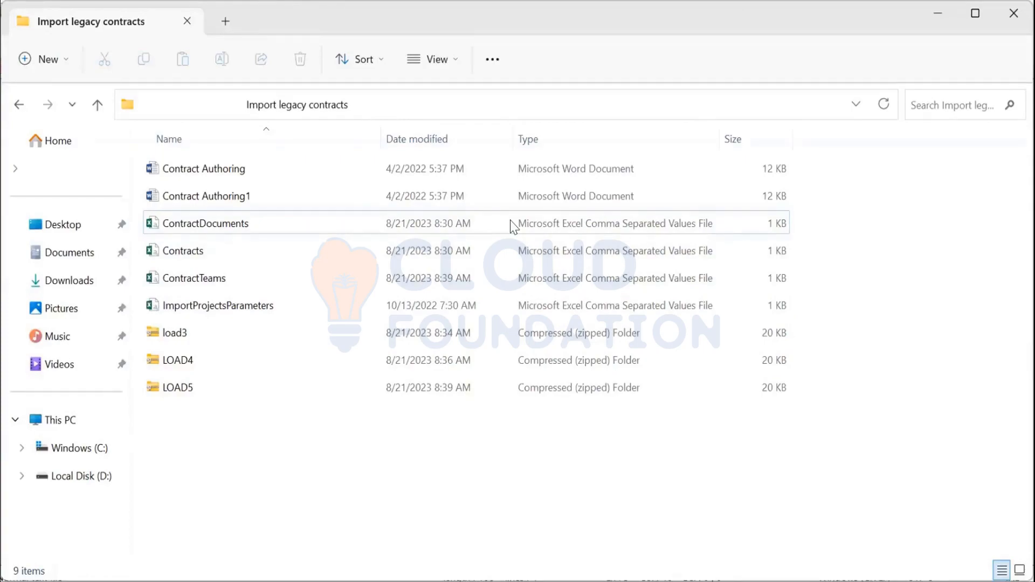
{"action": "key", "text": "alt+Tab"}
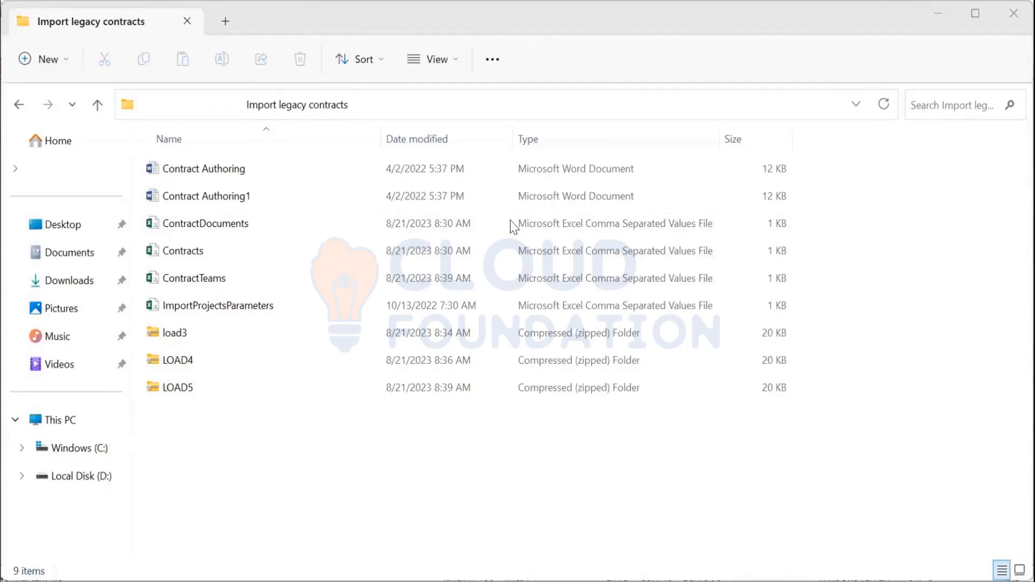
Step: Open Contracts.csv in Notepad++ and review its header and the LCW009 contract row
{"action": "right_click", "coordinate": [190, 260]}
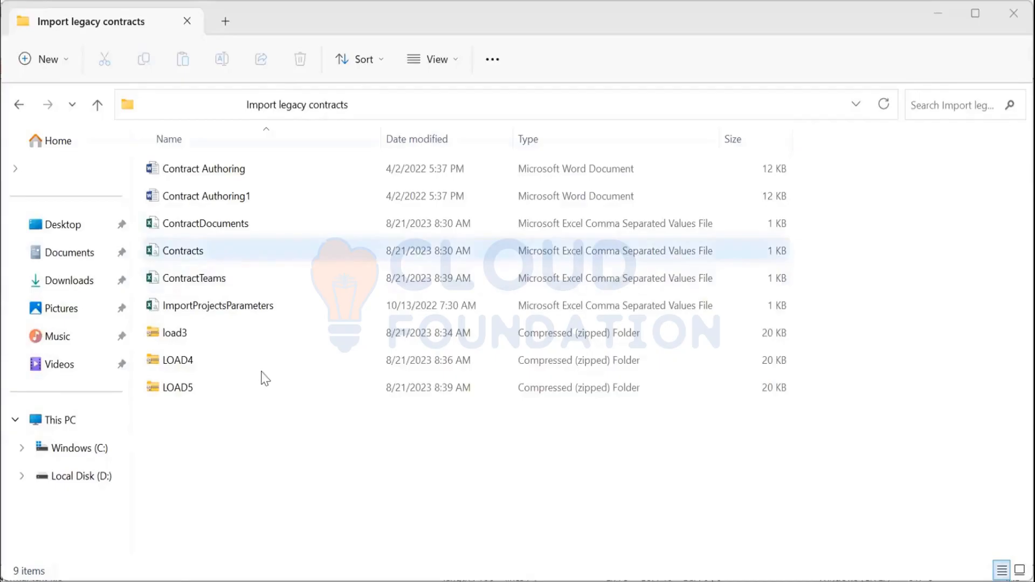
{"action": "left_click", "coordinate": [266, 521]}
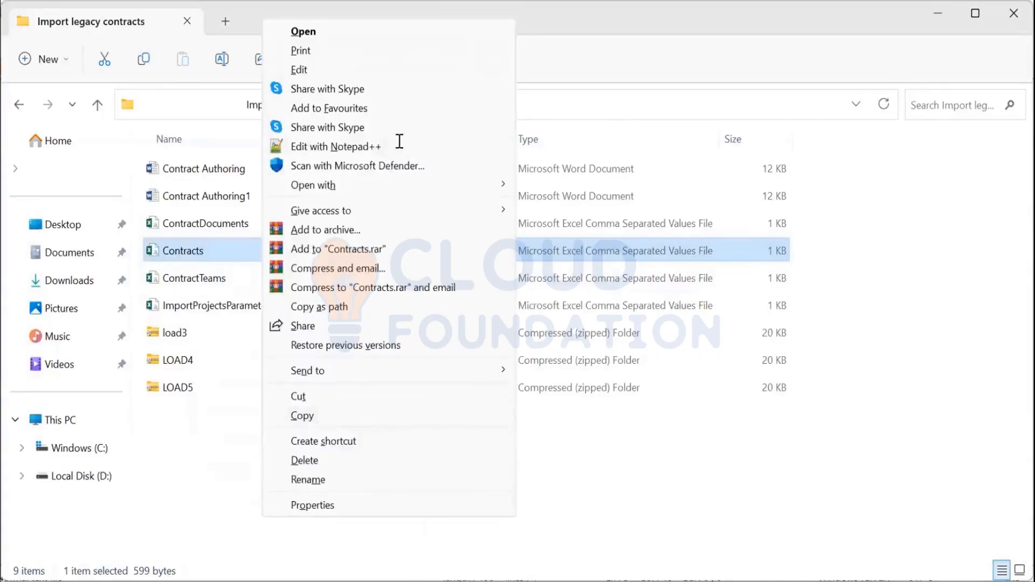
{"action": "left_click", "coordinate": [400, 141]}
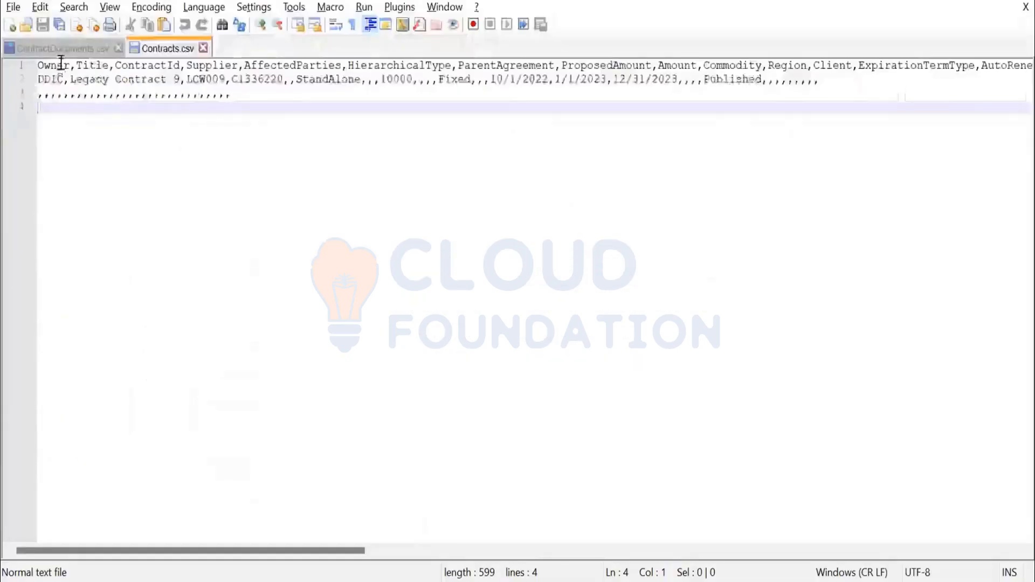
{"action": "left_click_drag", "start_coordinate": [71, 71], "coordinate": [37, 70]}
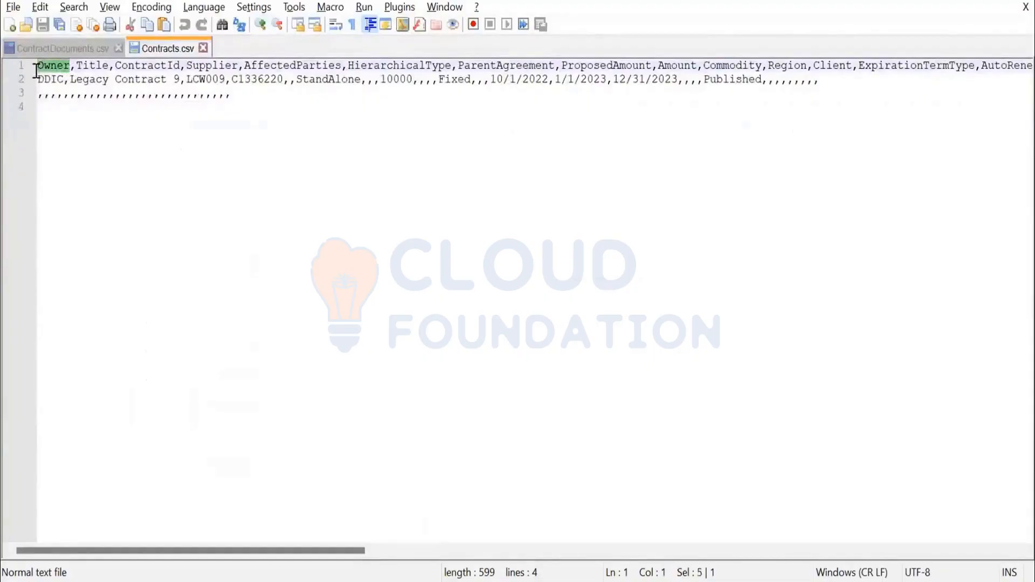
{"action": "left_click", "coordinate": [63, 79]}
{"action": "left_click_drag", "start_coordinate": [64, 80], "coordinate": [190, 85]}
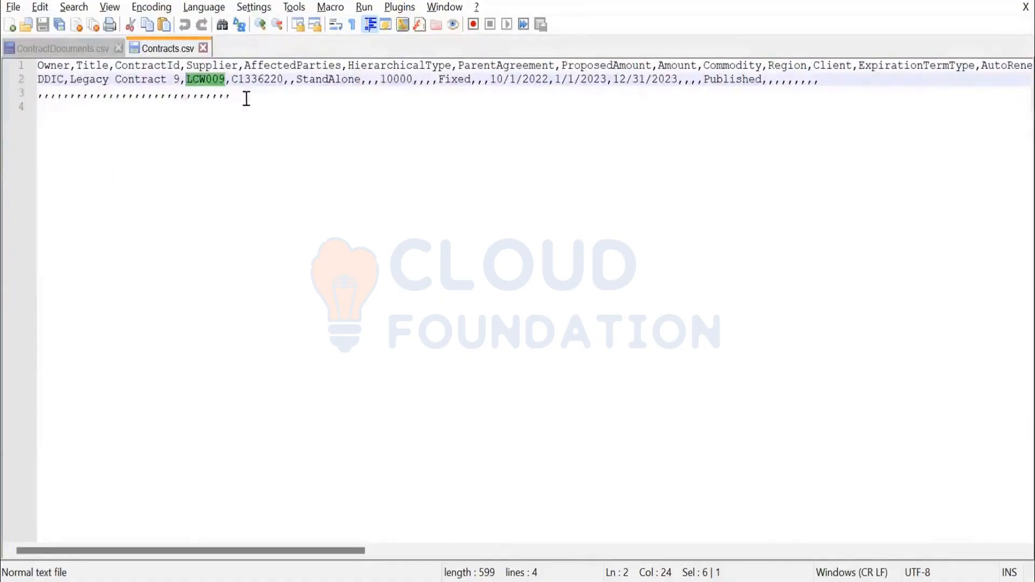
{"action": "left_click_drag", "start_coordinate": [284, 553], "coordinate": [526, 516]}
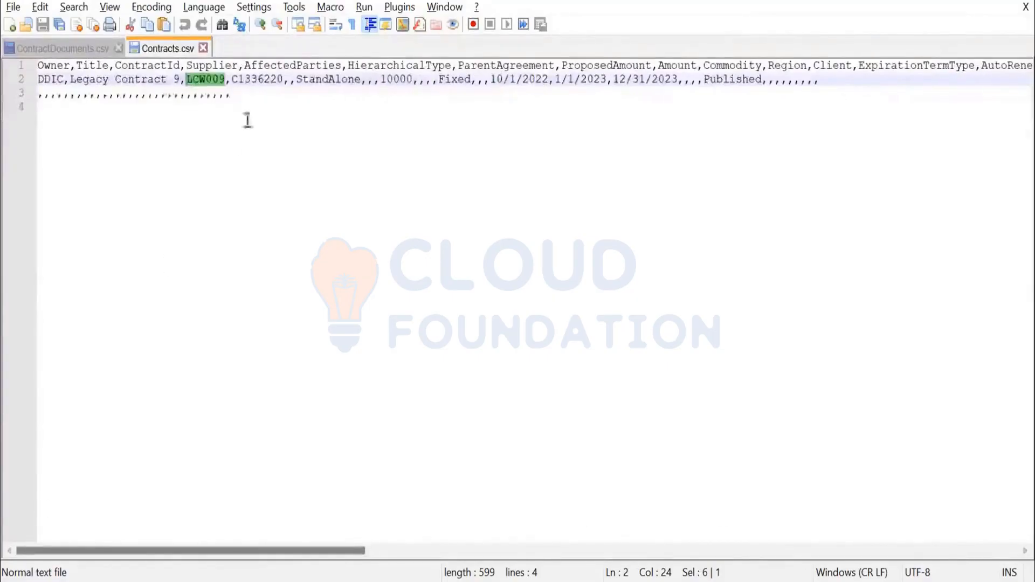
Step: Delete the trailing row of empty commas and the blank line after the LCW009 row
{"action": "left_click_drag", "start_coordinate": [247, 99], "coordinate": [9, 95]}
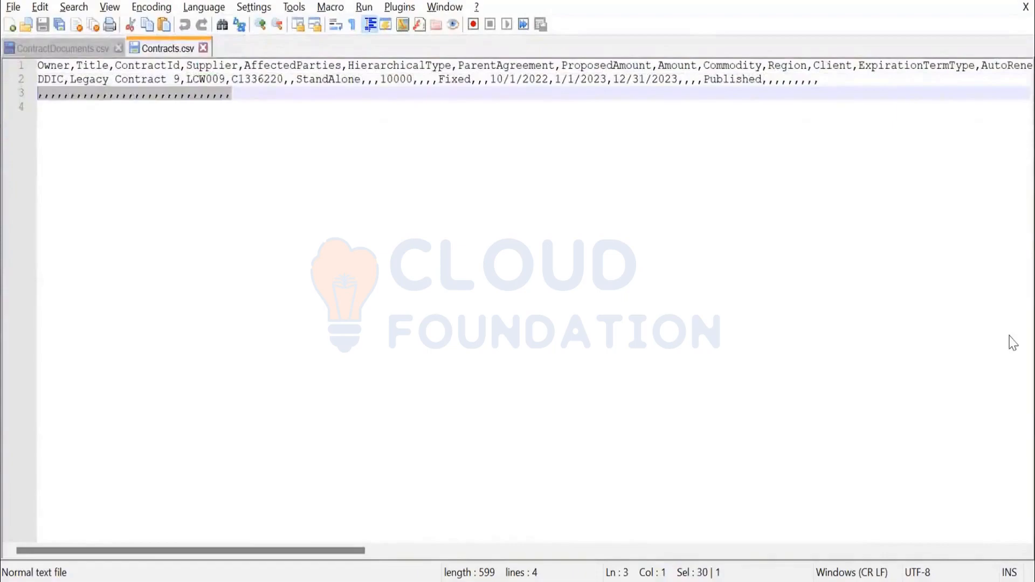
{"action": "key", "text": "Delete"}
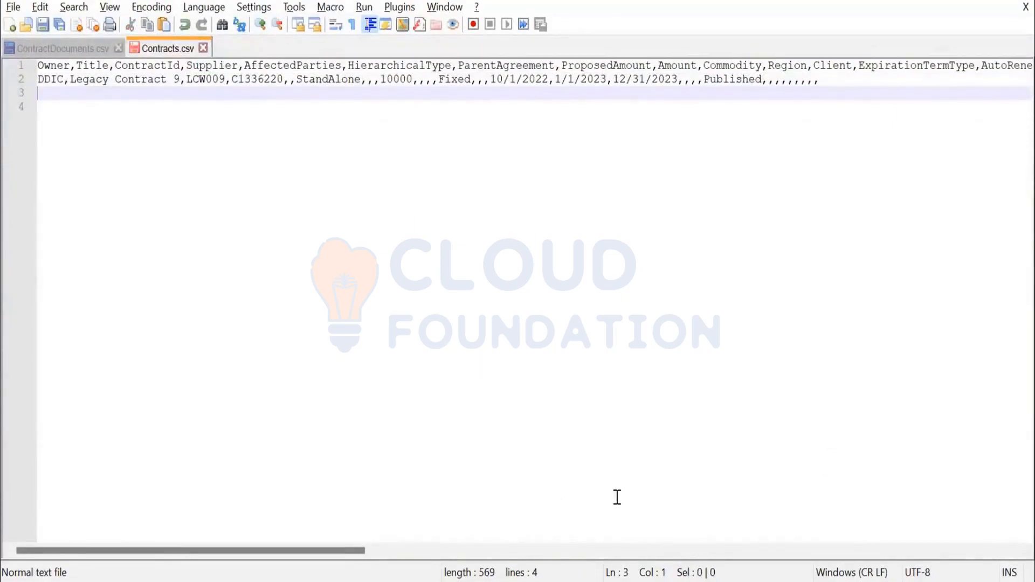
{"action": "key", "text": "BackSpace"}
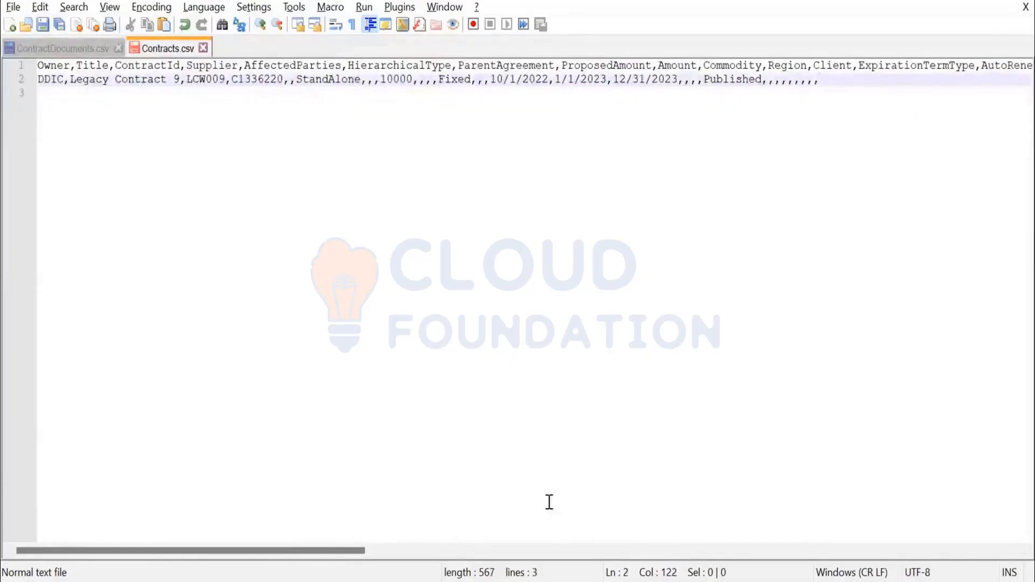
Step: Review the Contracts.csv header fields against the LCW009 row values, scrolling across the header
{"action": "left_click", "coordinate": [292, 70]}
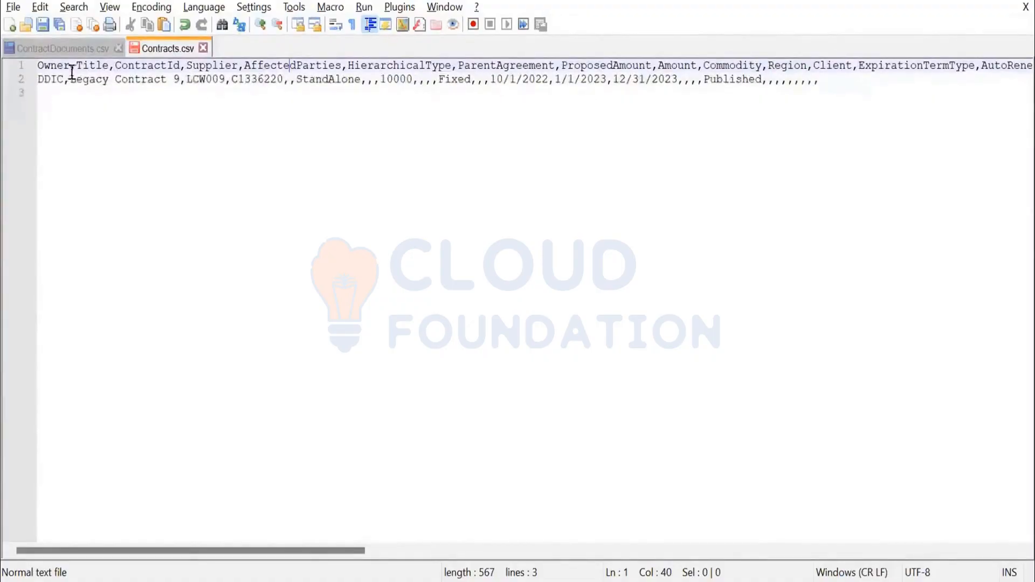
{"action": "left_click_drag", "start_coordinate": [226, 79], "coordinate": [186, 81]}
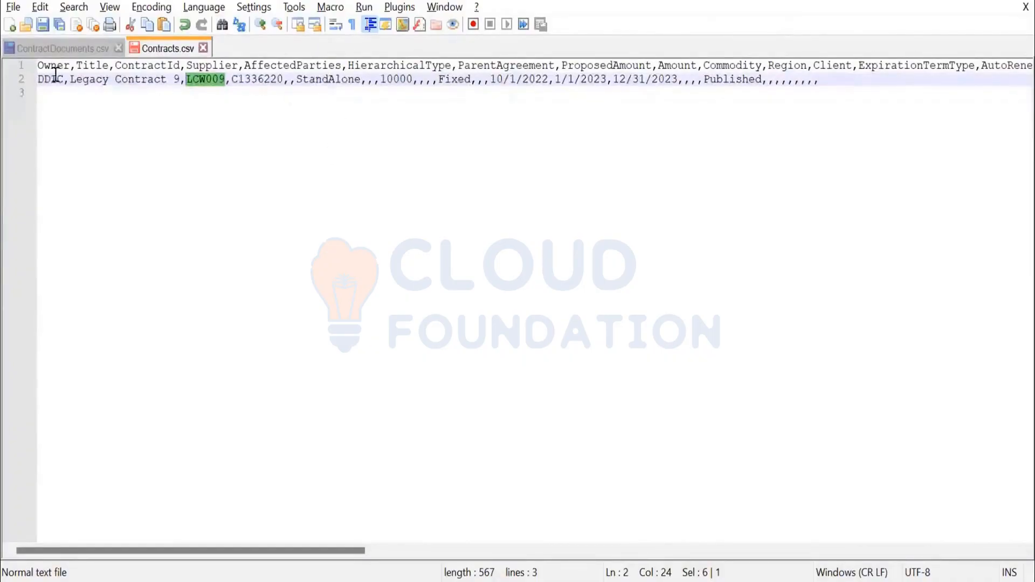
{"action": "left_click_drag", "start_coordinate": [51, 66], "coordinate": [852, 67]}
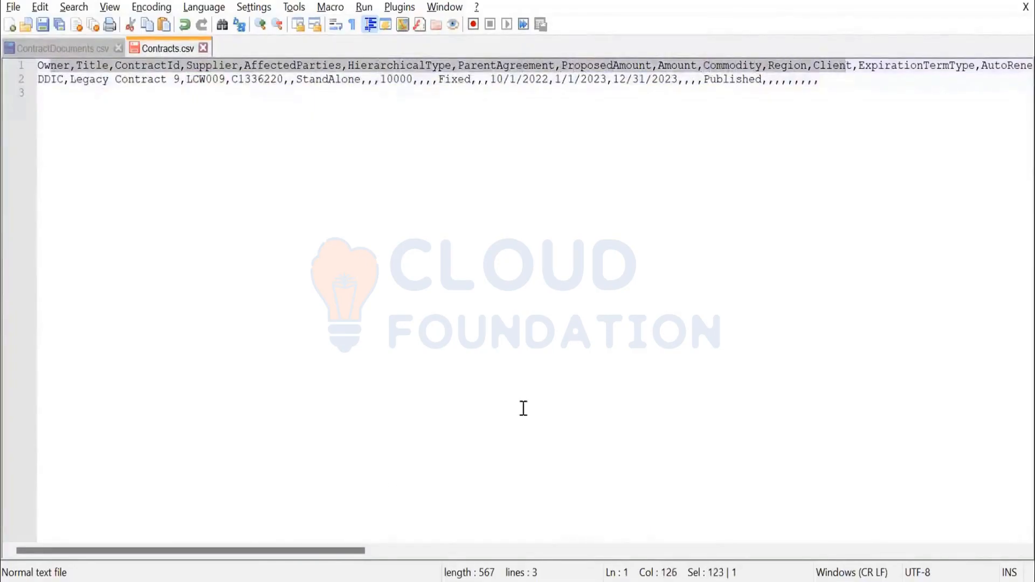
{"action": "left_click_drag", "start_coordinate": [356, 551], "coordinate": [767, 527]}
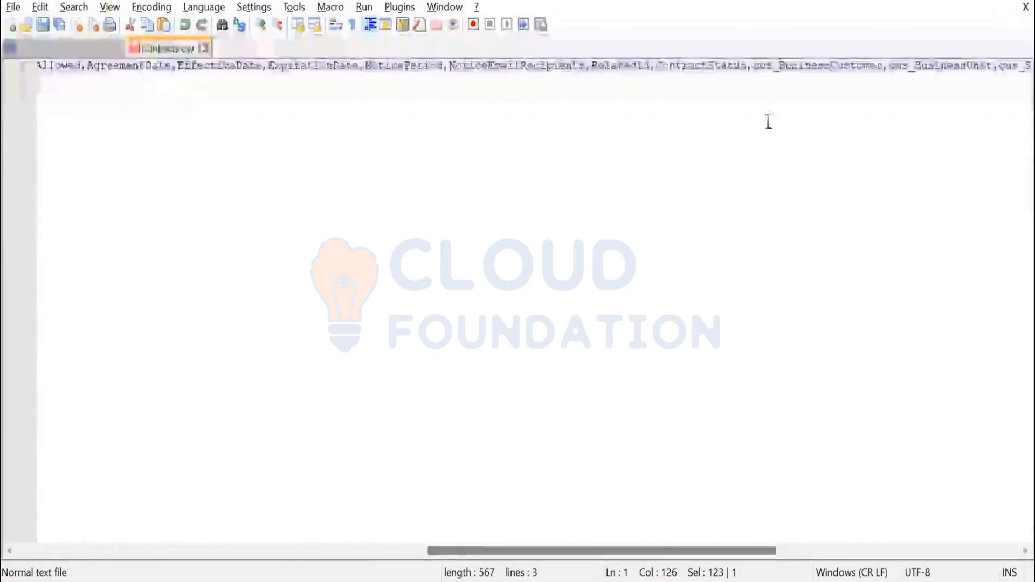
Step: Examine the custom header columns such as cus_BusinessCustomer, cus_BusinessUnit and cus_Status in Contracts.csv
{"action": "left_click", "coordinate": [752, 69]}
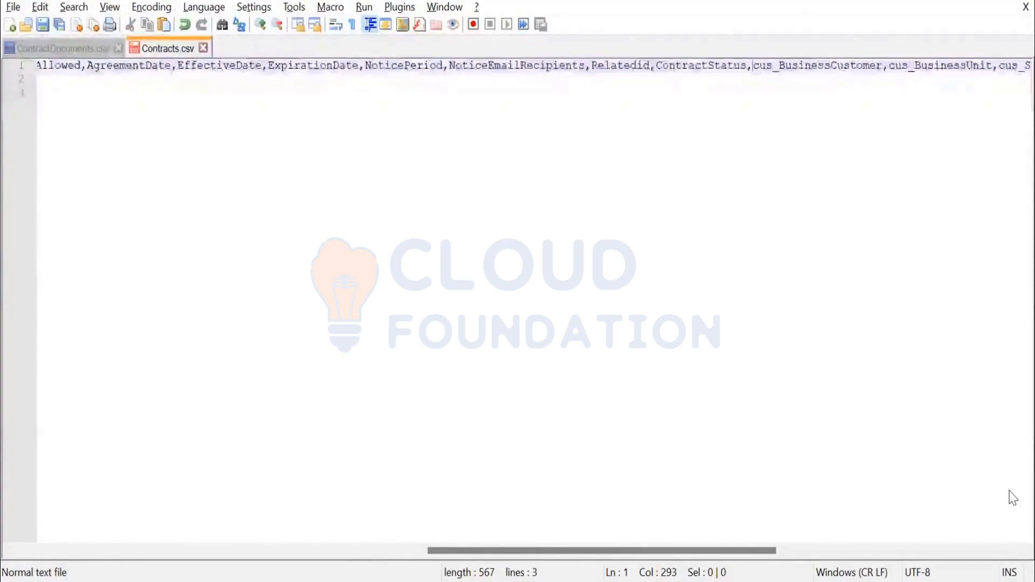
{"action": "key", "text": "shift+Right"}
{"action": "key", "text": "shift+Right"}
{"action": "key", "text": "shift+Right"}
{"action": "key", "text": "shift+Right"}
{"action": "key", "text": "shift+Right"}
{"action": "key", "text": "shift+Right"}
{"action": "key", "text": "shift+Right"}
{"action": "key", "text": "shift+Right"}
{"action": "key", "text": "shift+Right"}
{"action": "key", "text": "shift+Right"}
{"action": "key", "text": "shift+Right"}
{"action": "key", "text": "shift+Right"}
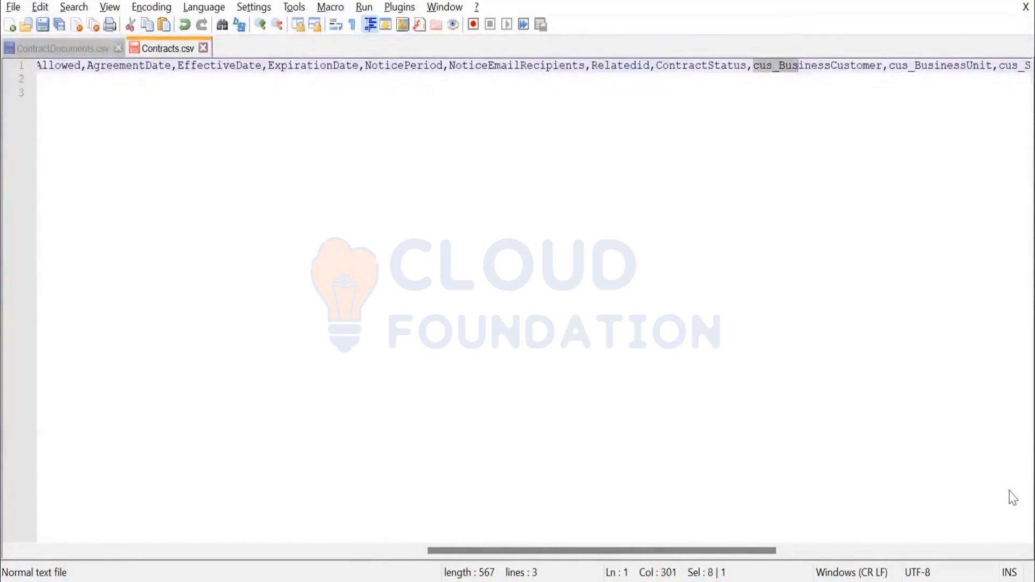
{"action": "key", "text": "shift+Right"}
{"action": "key", "text": "shift+Right"}
{"action": "key", "text": "shift+Right"}
{"action": "key", "text": "shift+Right"}
{"action": "key", "text": "shift+Right"}
{"action": "key", "text": "shift+Right"}
{"action": "key", "text": "shift+Right"}
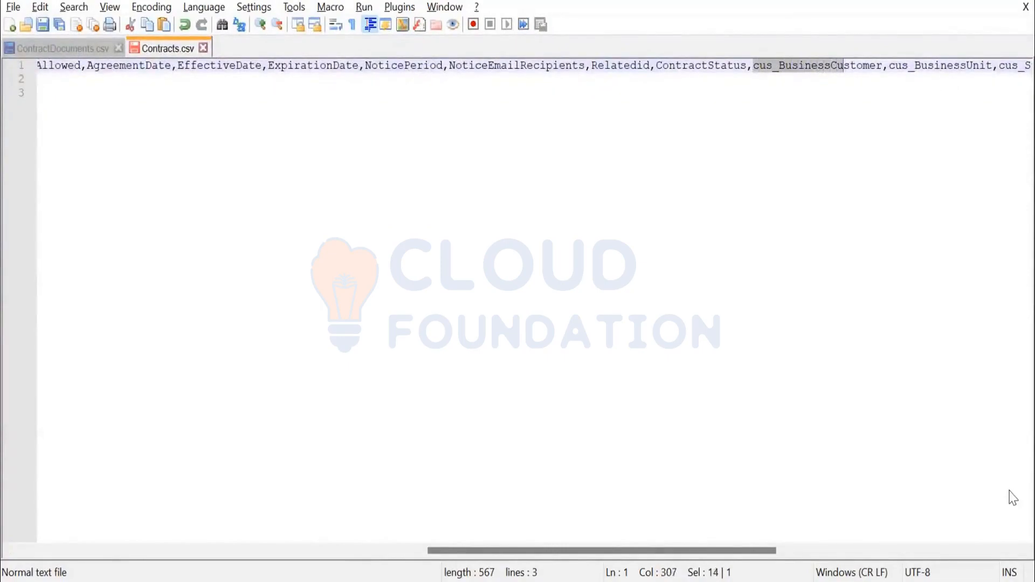
{"action": "key", "text": "shift+Right"}
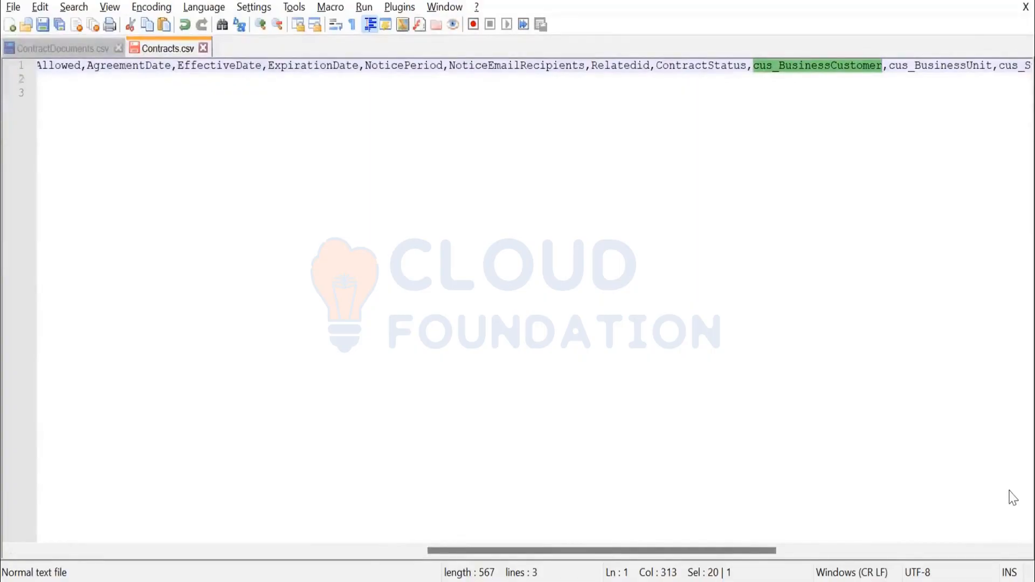
{"action": "key", "text": "Right"}
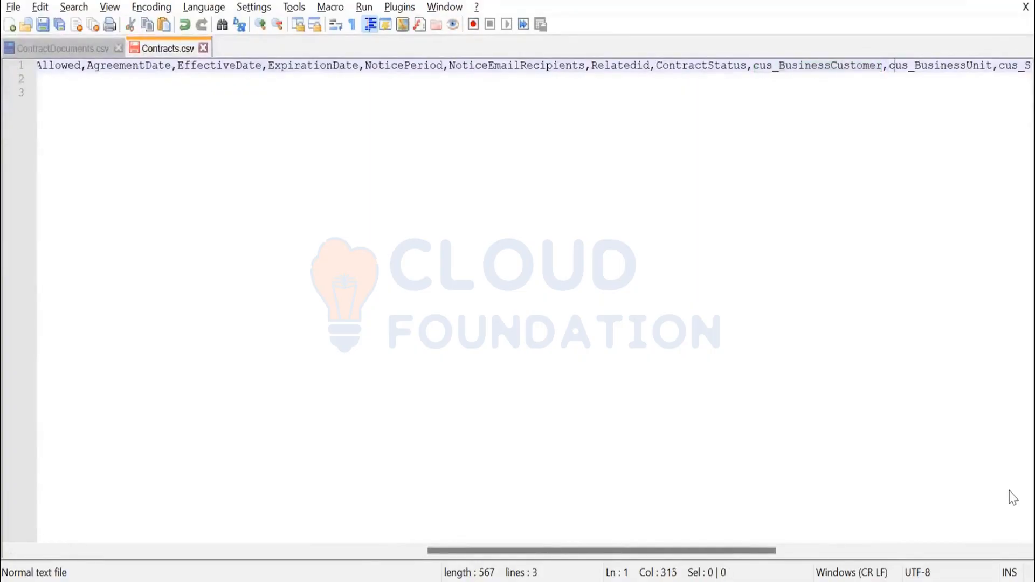
{"action": "key", "text": "Left"}
{"action": "key", "text": "Left"}
{"action": "key", "text": "ctrl+shift+Left"}
{"action": "key", "text": "shift+Right"}
{"action": "key", "text": "shift+Right"}
{"action": "key", "text": "shift+Right"}
{"action": "key", "text": "shift+Right"}
{"action": "key", "text": "shift+Right"}
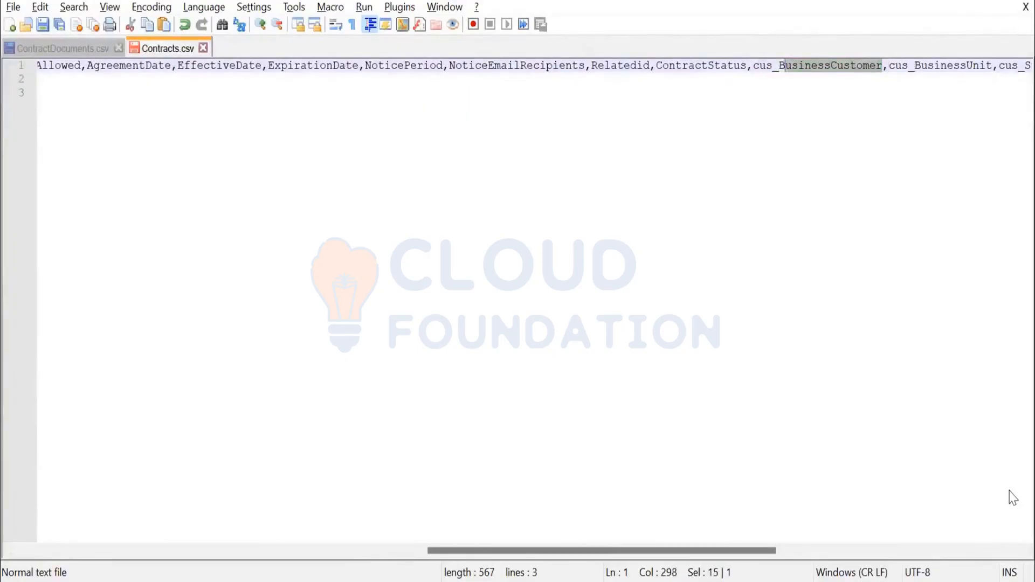
{"action": "key", "text": "shift+Left"}
{"action": "key", "text": "Right"}
{"action": "key", "text": "ctrl+shift+Left"}
{"action": "key", "text": "ctrl+shift+Left"}
{"action": "key", "text": "shift+Right"}
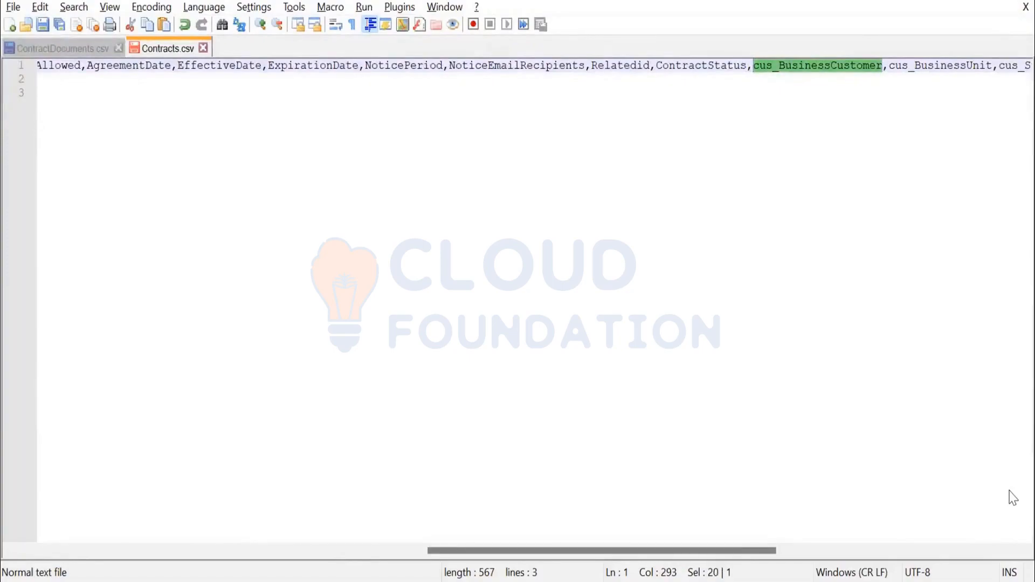
{"action": "key", "text": "Right"}
{"action": "key", "text": "Right"}
{"action": "key", "text": "Right"}
{"action": "key", "text": "Right"}
{"action": "key", "text": "Right"}
{"action": "key", "text": "Right"}
{"action": "key", "text": "Right"}
{"action": "key", "text": "Right"}
{"action": "key", "text": "Right"}
{"action": "key", "text": "Right"}
{"action": "key", "text": "Right"}
{"action": "key", "text": "Right"}
{"action": "key", "text": "Right"}
{"action": "key", "text": "Right"}
{"action": "key", "text": "Right"}
{"action": "key", "text": "Right"}
{"action": "key", "text": "Right"}
{"action": "key", "text": "Right"}
{"action": "key", "text": "Right"}
{"action": "key", "text": "Right"}
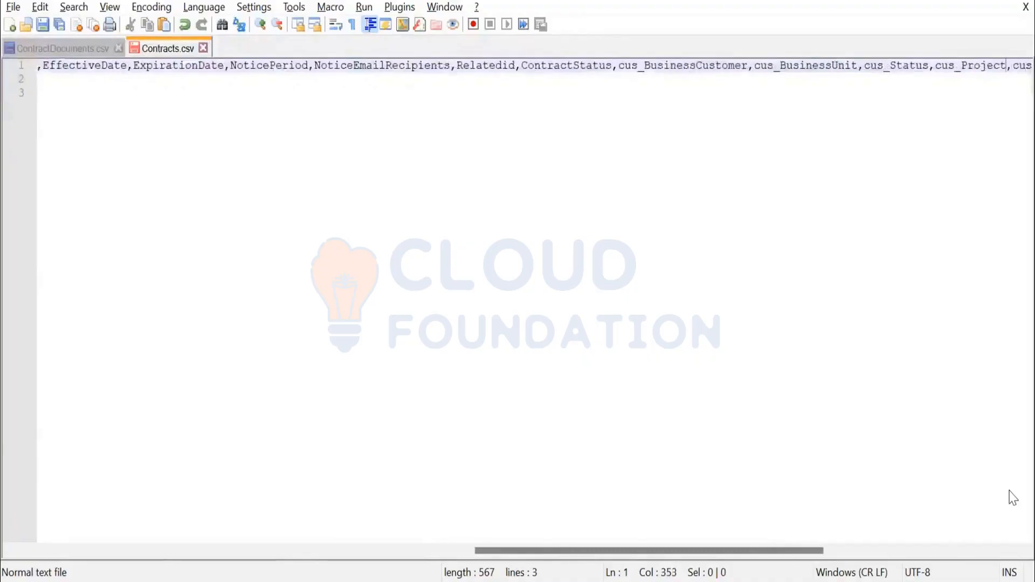
{"action": "key", "text": "Right"}
{"action": "key", "text": "Right"}
{"action": "key", "text": "Right"}
{"action": "key", "text": "Right"}
{"action": "key", "text": "Right"}
{"action": "key", "text": "Right"}
{"action": "key", "text": "Right"}
{"action": "key", "text": "Right"}
{"action": "key", "text": "Right"}
{"action": "key", "text": "Right"}
{"action": "key", "text": "Right"}
{"action": "key", "text": "Right"}
{"action": "key", "text": "Right"}
{"action": "key", "text": "Right"}
{"action": "key", "text": "Right"}
{"action": "key", "text": "Right"}
{"action": "key", "text": "Right"}
{"action": "key", "text": "Right"}
{"action": "key", "text": "Right"}
{"action": "key", "text": "Right"}
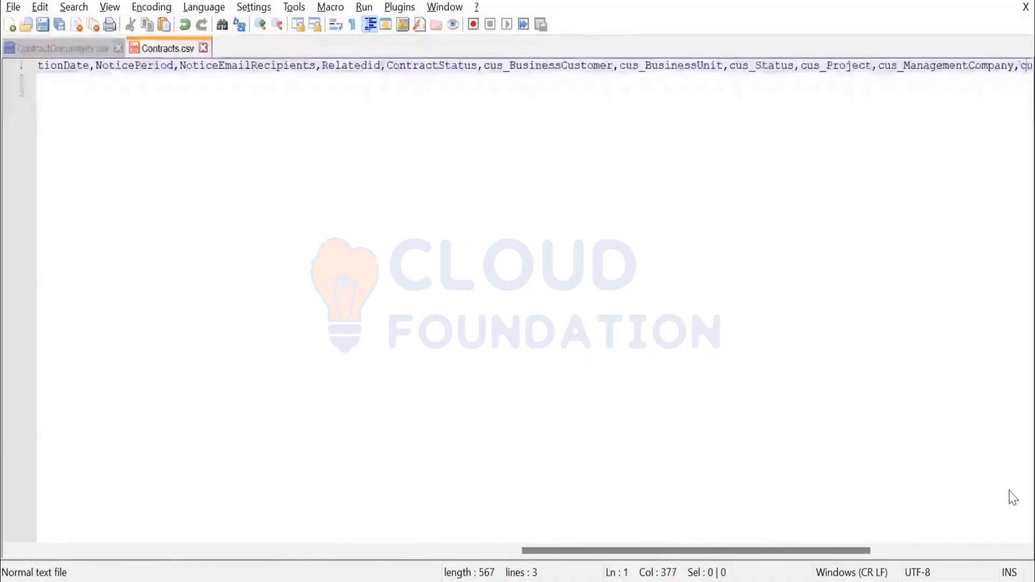
{"action": "key", "text": "Left"}
{"action": "key", "text": "Left"}
{"action": "key", "text": "Left"}
{"action": "key", "text": "Left"}
{"action": "key", "text": "Left"}
{"action": "key", "text": "Left"}
{"action": "key", "text": "Left"}
{"action": "key", "text": "Left"}
{"action": "key", "text": "Left"}
{"action": "key", "text": "Left"}
{"action": "key", "text": "Left"}
{"action": "key", "text": "Left"}
{"action": "key", "text": "Left"}
{"action": "key", "text": "Left"}
{"action": "key", "text": "Left"}
{"action": "key", "text": "Left"}
{"action": "key", "text": "Left"}
{"action": "key", "text": "Left"}
{"action": "key", "text": "Left"}
{"action": "key", "text": "Left"}
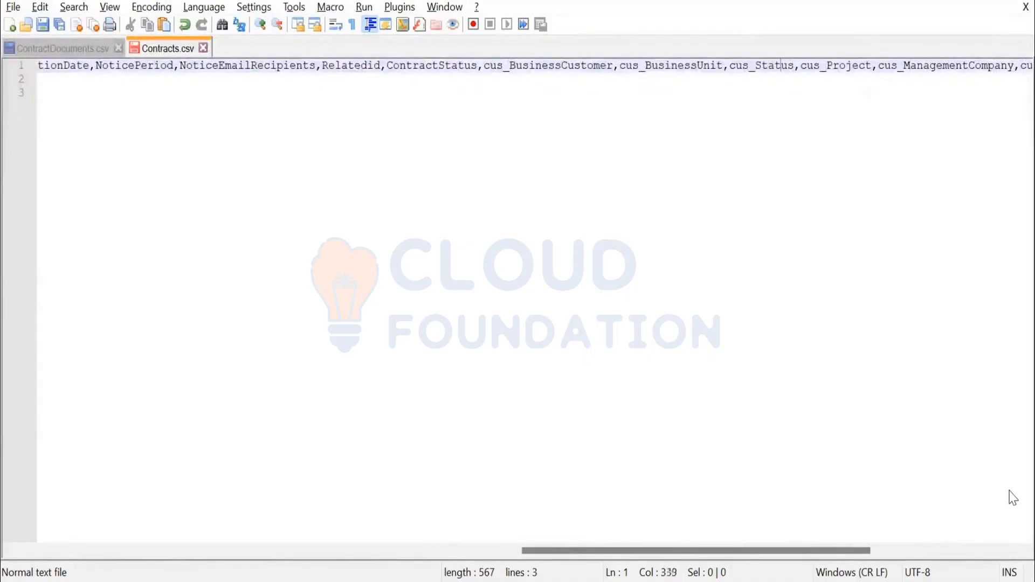
{"action": "key", "text": "Left"}
{"action": "key", "text": "Left"}
{"action": "key", "text": "Left"}
{"action": "key", "text": "Left"}
{"action": "key", "text": "Left"}
{"action": "key", "text": "Left"}
{"action": "key", "text": "Left"}
{"action": "key", "text": "Left"}
{"action": "key", "text": "Left"}
{"action": "key", "text": "Left"}
{"action": "key", "text": "Left"}
{"action": "key", "text": "Left"}
{"action": "key", "text": "Left"}
{"action": "key", "text": "Left"}
{"action": "key", "text": "Left"}
{"action": "key", "text": "Left"}
{"action": "key", "text": "Left"}
{"action": "key", "text": "Left"}
{"action": "key", "text": "Left"}
{"action": "key", "text": "Left"}
{"action": "left_click_drag", "start_coordinate": [494, 551], "coordinate": [43, 551]}
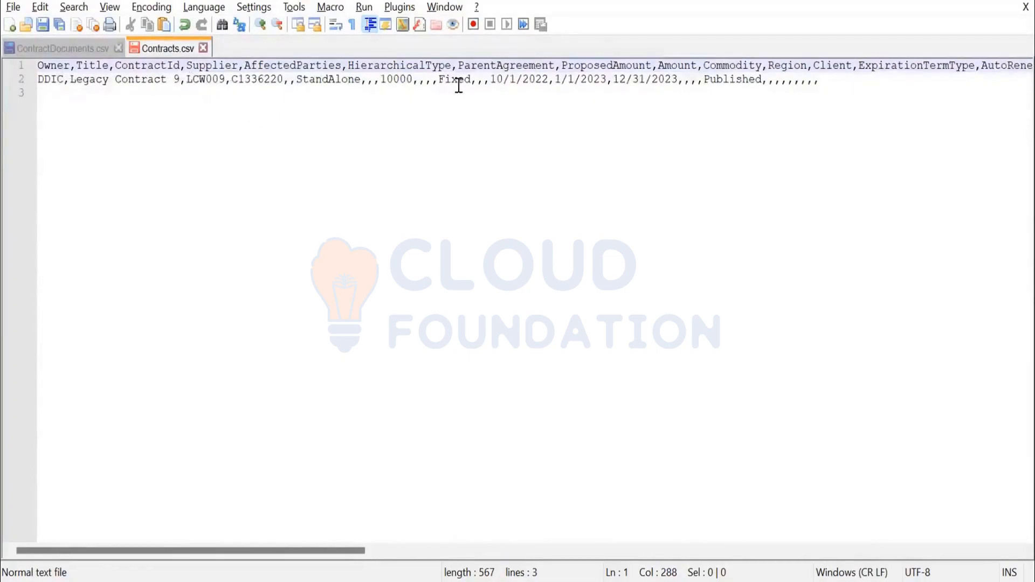
Step: Prefix the supplier ID C1336220 in the LCW009 row with 000, making it 000C1336220
{"action": "left_click", "coordinate": [735, 82]}
{"action": "double_click", "coordinate": [736, 82]}
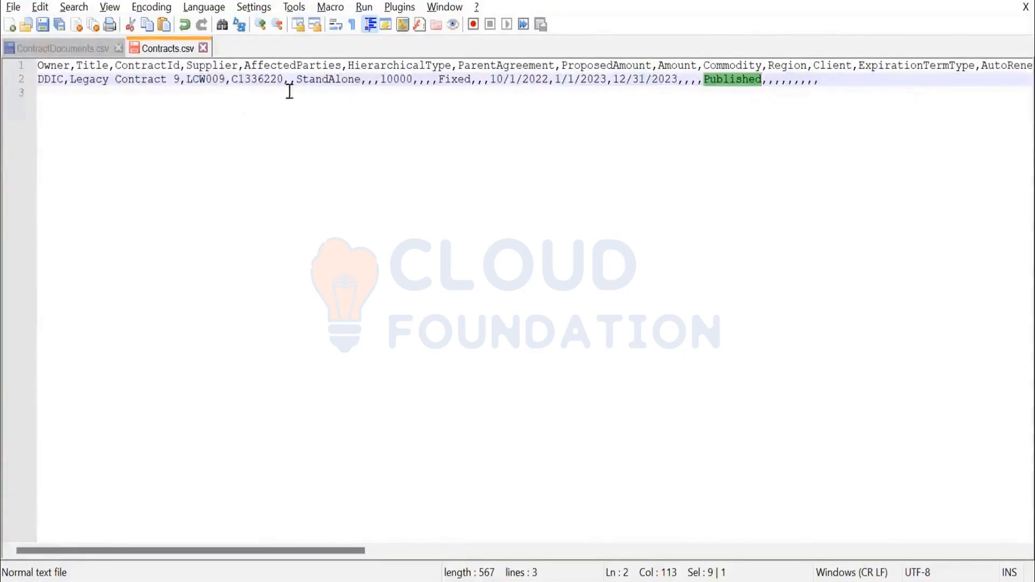
{"action": "left_click_drag", "start_coordinate": [230, 80], "coordinate": [242, 81]}
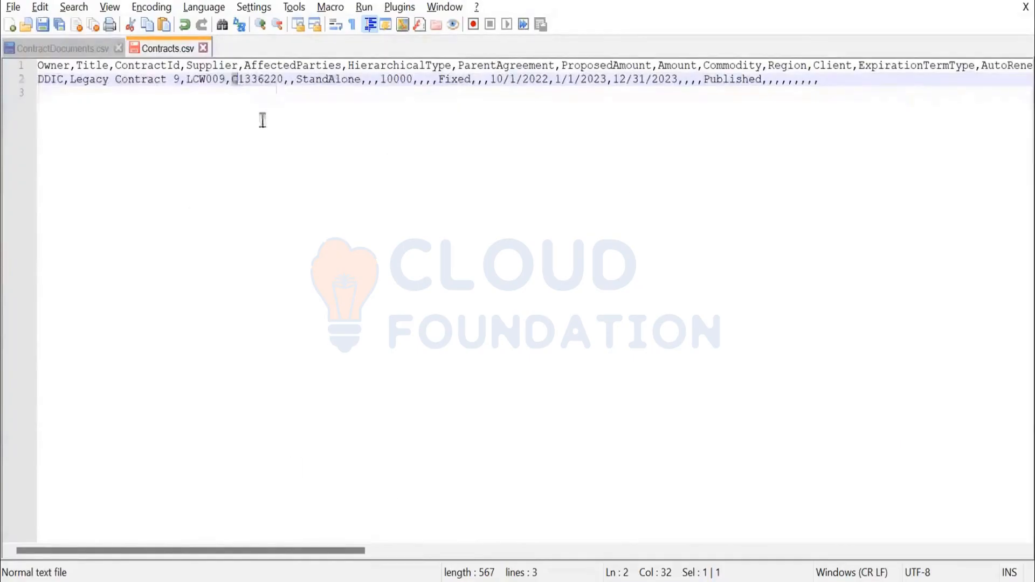
{"action": "left_click", "coordinate": [237, 82]}
{"action": "type", "text": "000"}
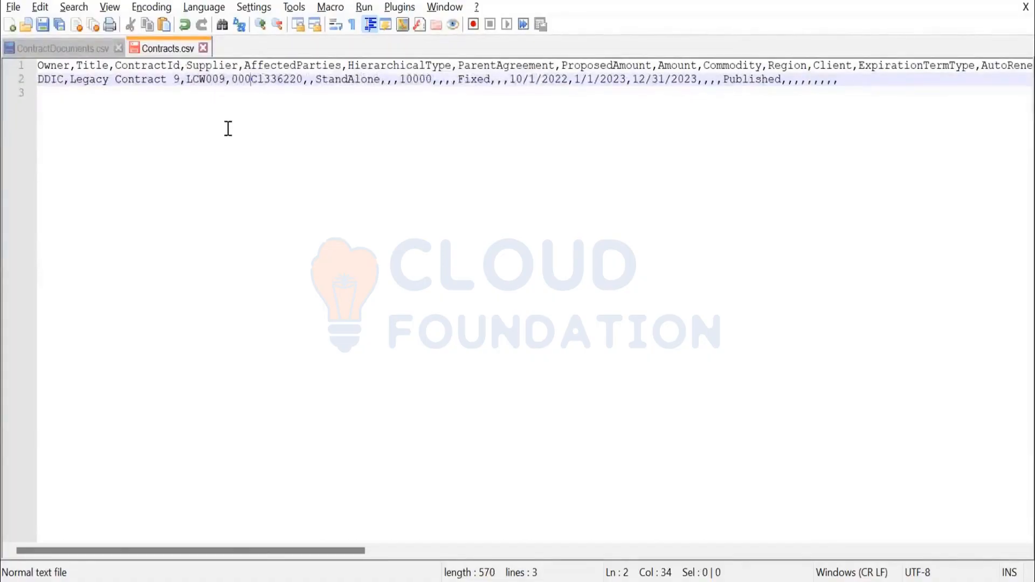
{"action": "left_click_drag", "start_coordinate": [251, 78], "coordinate": [233, 77]}
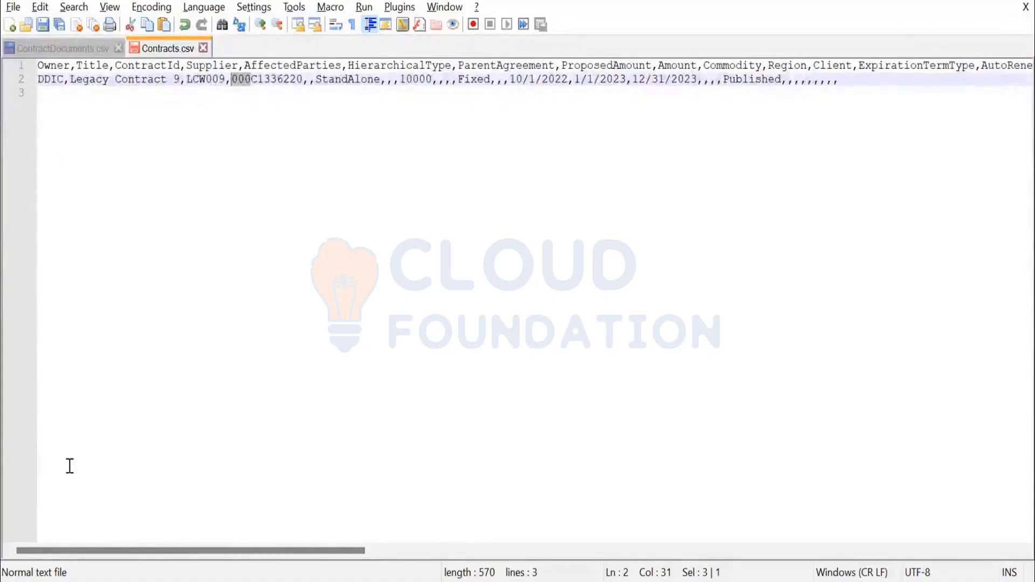
{"action": "left_click", "coordinate": [240, 81]}
{"action": "left_click_drag", "start_coordinate": [231, 81], "coordinate": [302, 85]}
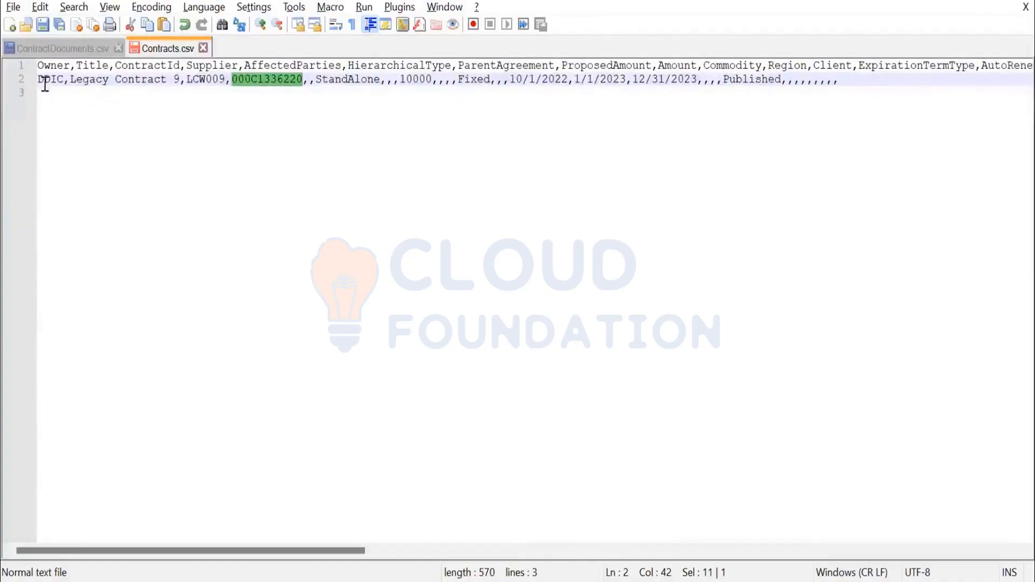
{"action": "left_click_drag", "start_coordinate": [44, 80], "coordinate": [122, 206]}
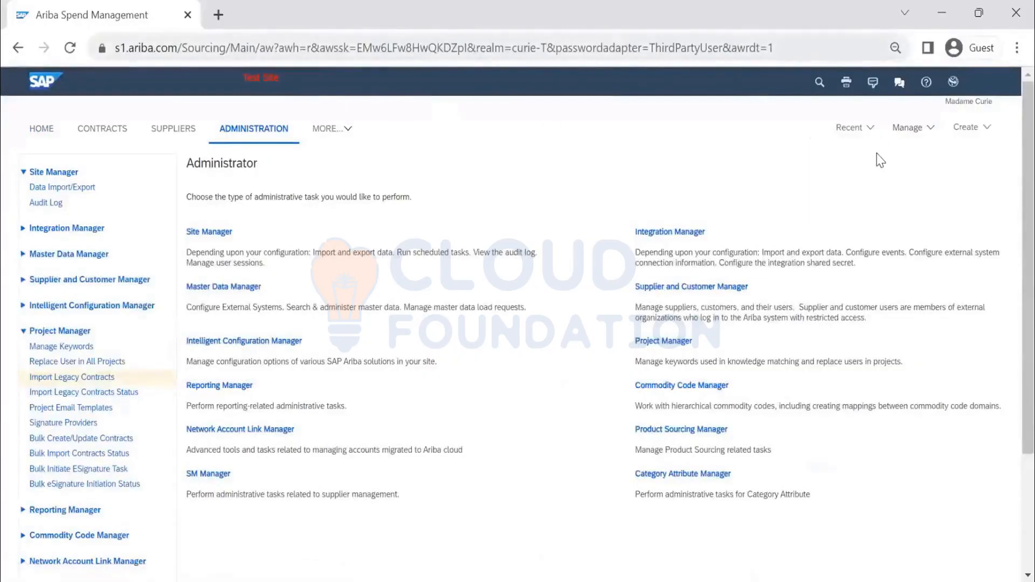
Step: Return to Ariba Administration and open the Import Legacy Contracts Status list
{"action": "left_click", "coordinate": [906, 132]}
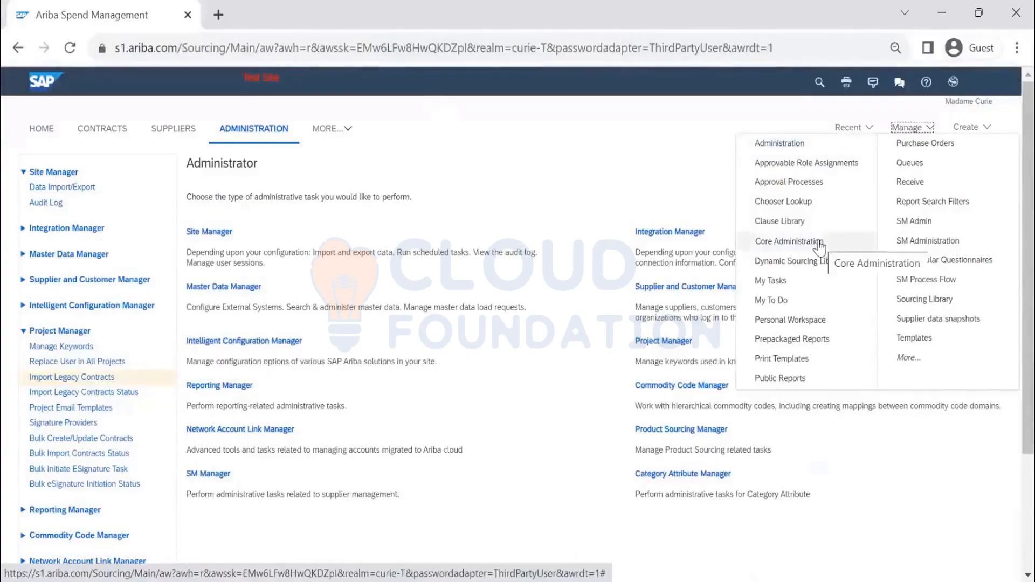
{"action": "left_click", "coordinate": [780, 143]}
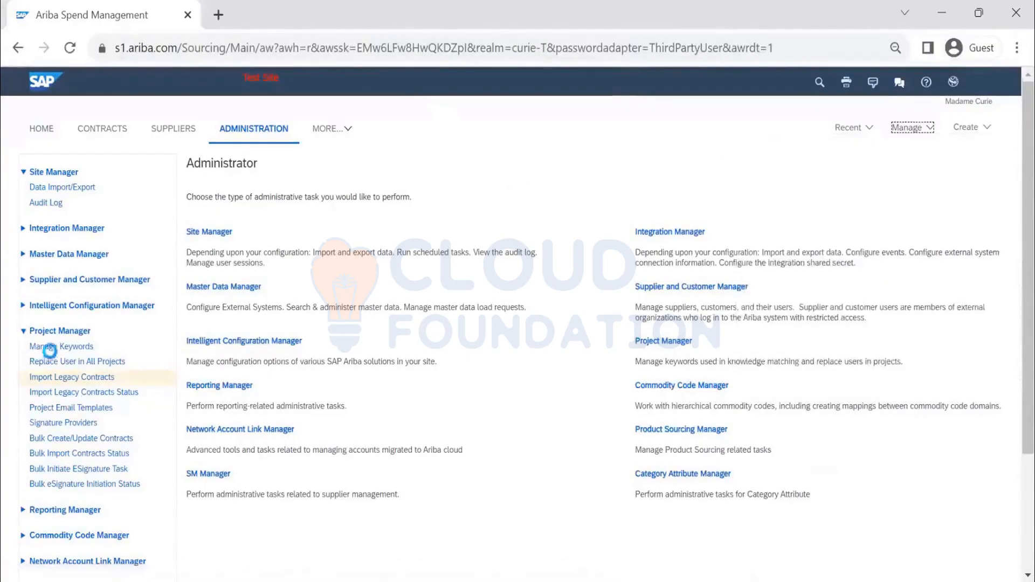
{"action": "left_click", "coordinate": [99, 396]}
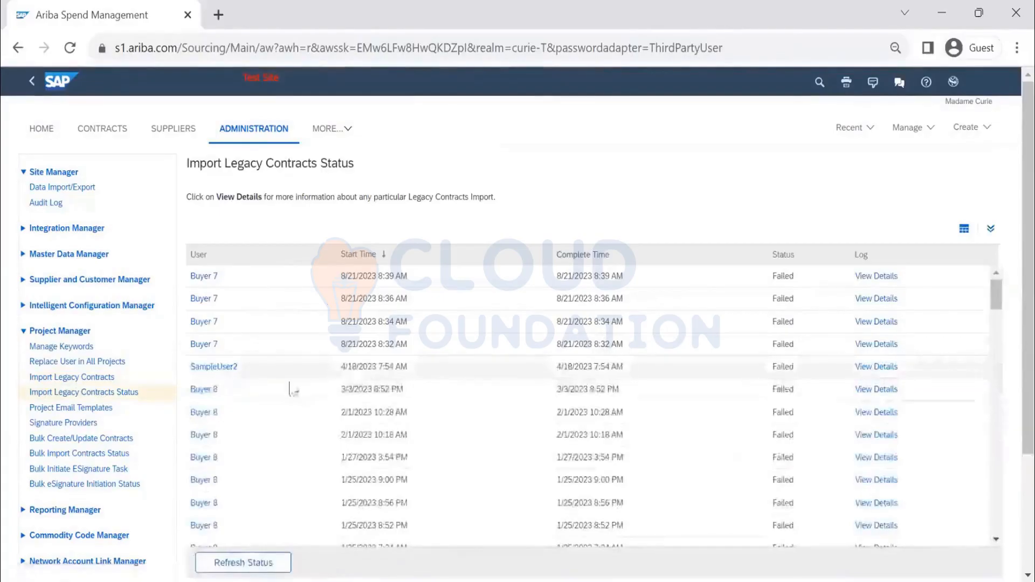
{"action": "scroll", "coordinate": [290, 354], "scroll_direction": "down", "scroll_amount": 2}
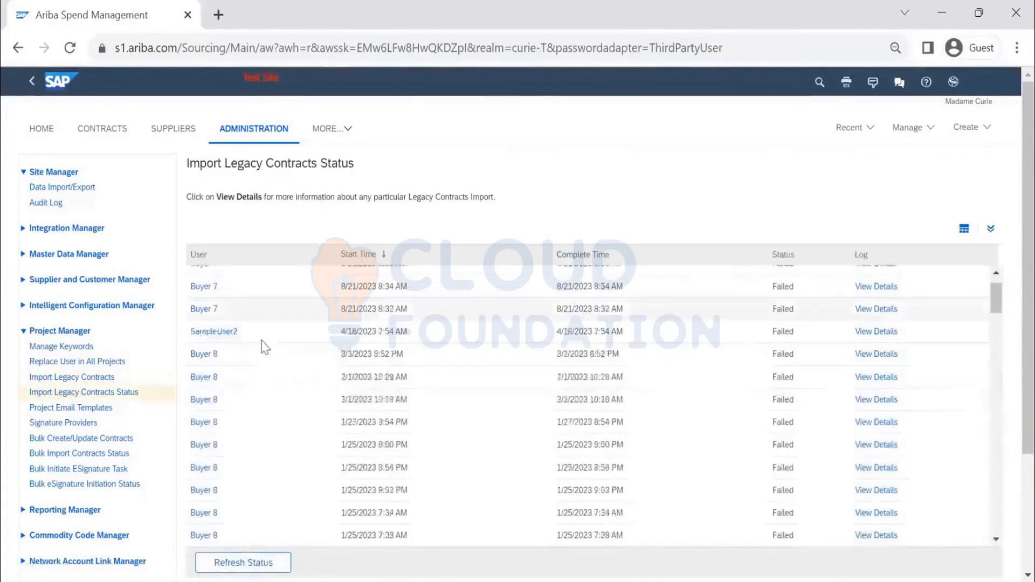
{"action": "left_click", "coordinate": [109, 379]}
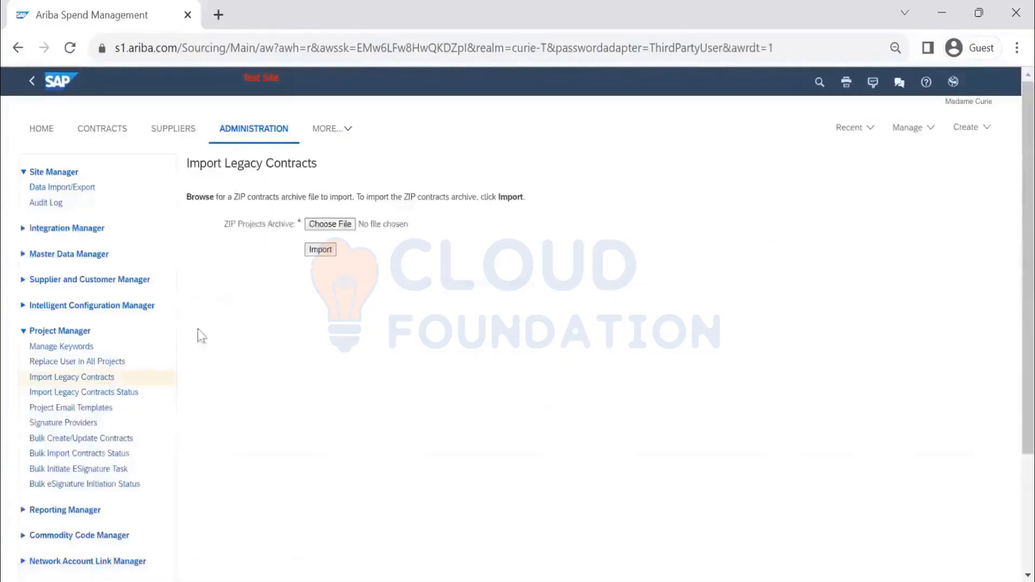
{"action": "left_click", "coordinate": [94, 402]}
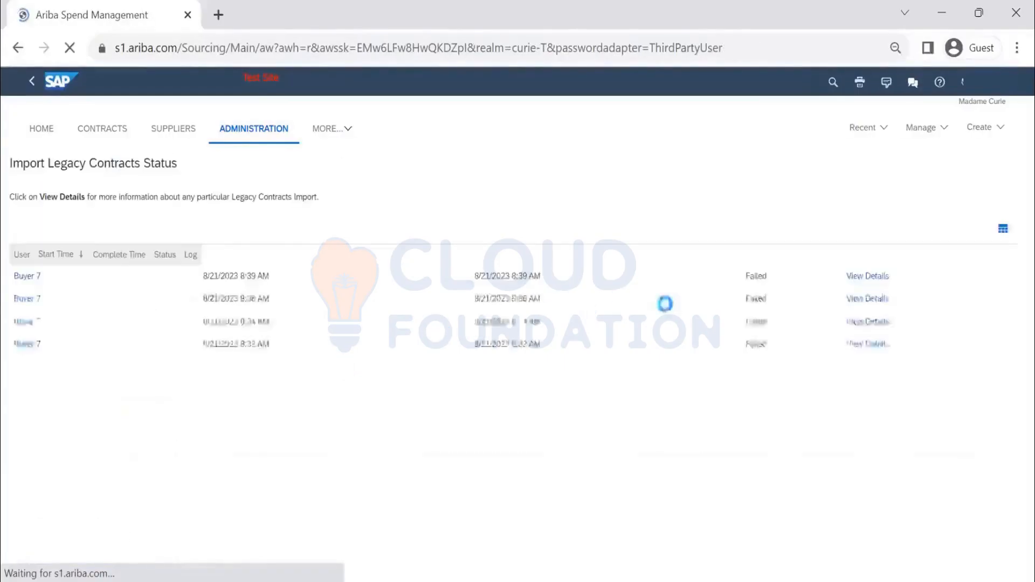
Step: Open the details of the most recent failed legacy contracts import and review its summary counts
{"action": "left_click", "coordinate": [869, 277]}
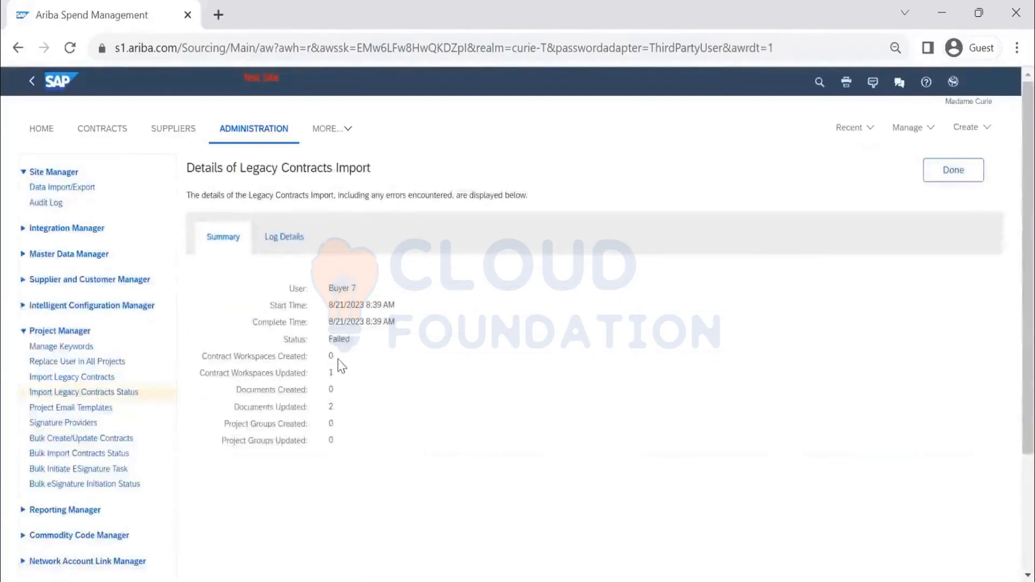
{"action": "left_click_drag", "start_coordinate": [301, 357], "coordinate": [281, 373]}
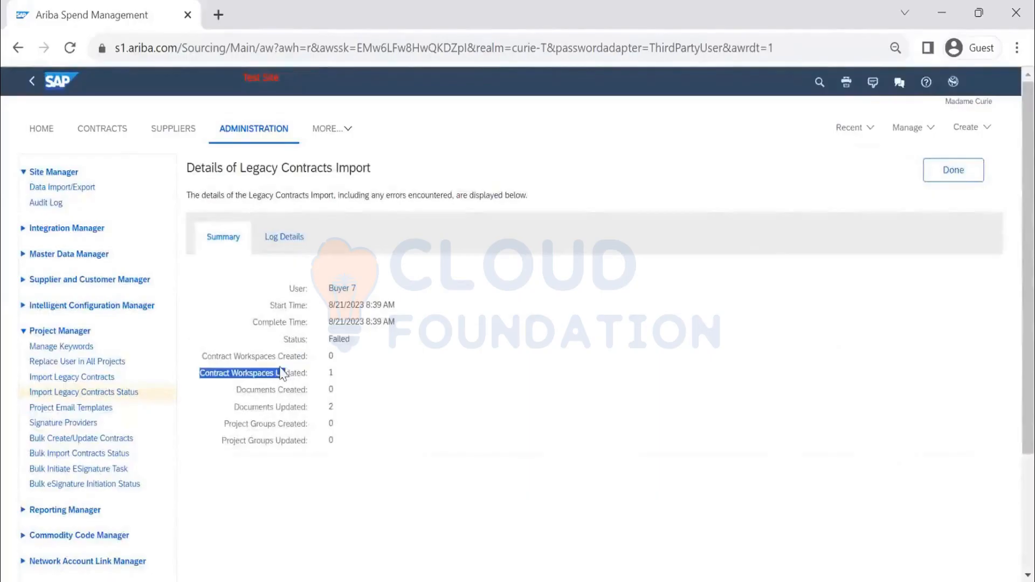
{"action": "left_click", "coordinate": [286, 376]}
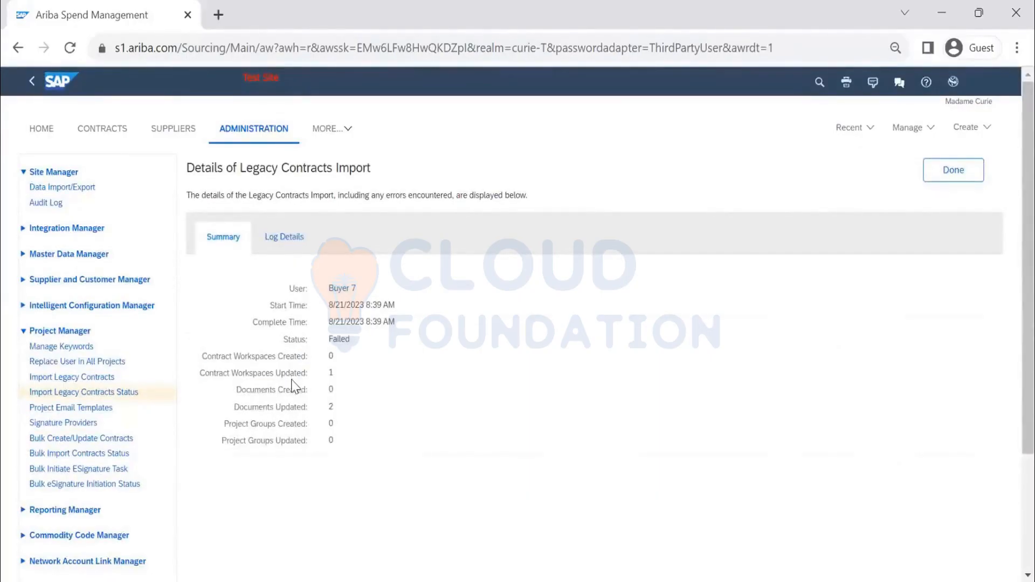
{"action": "double_click", "coordinate": [290, 377]}
{"action": "double_click", "coordinate": [294, 408]}
{"action": "left_click_drag", "start_coordinate": [330, 448], "coordinate": [302, 454]}
{"action": "double_click", "coordinate": [283, 374]}
Step: Open the Contract Workspace (Procurement) nearly-expired notification email template for editing and place the cursor in its subject
{"action": "scroll", "coordinate": [350, 310], "scroll_direction": "down", "scroll_amount": 2}
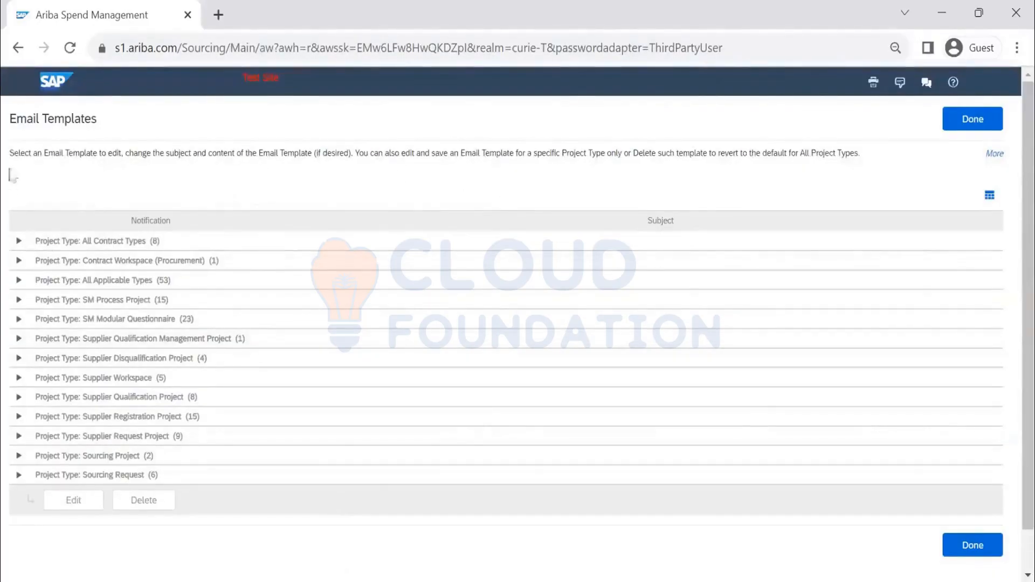
{"action": "left_click", "coordinate": [18, 243]}
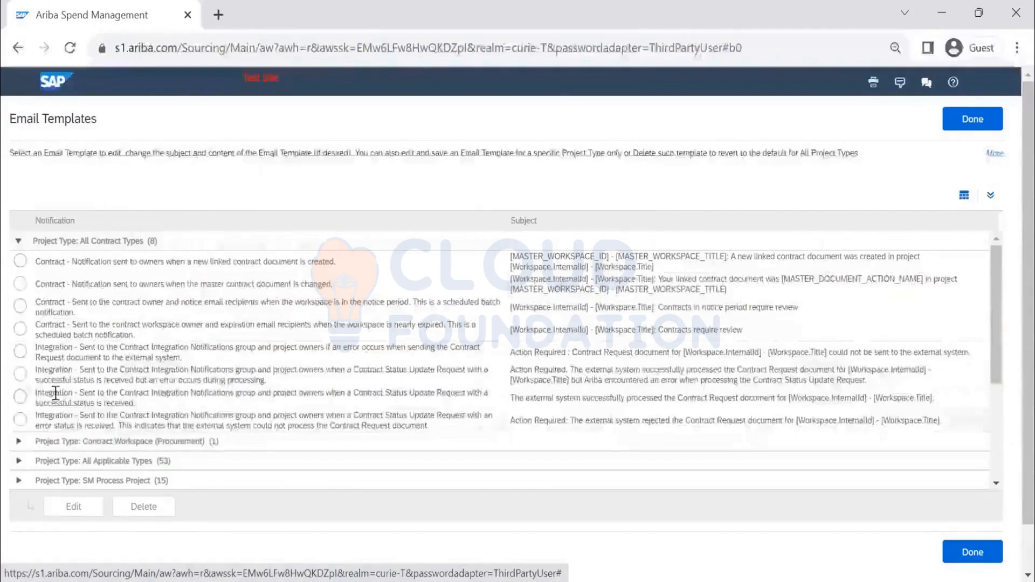
{"action": "left_click", "coordinate": [18, 241]}
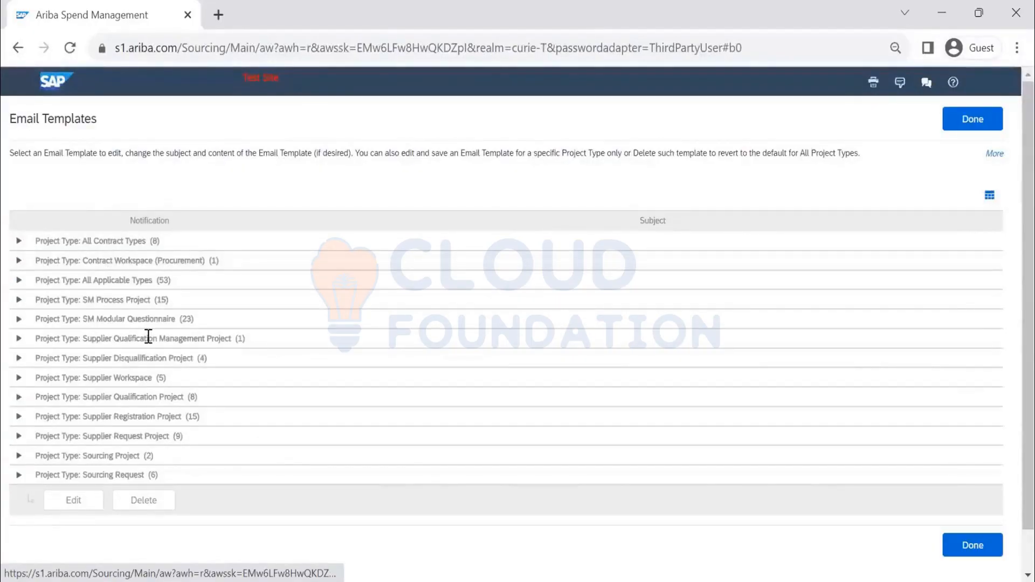
{"action": "left_click", "coordinate": [18, 261]}
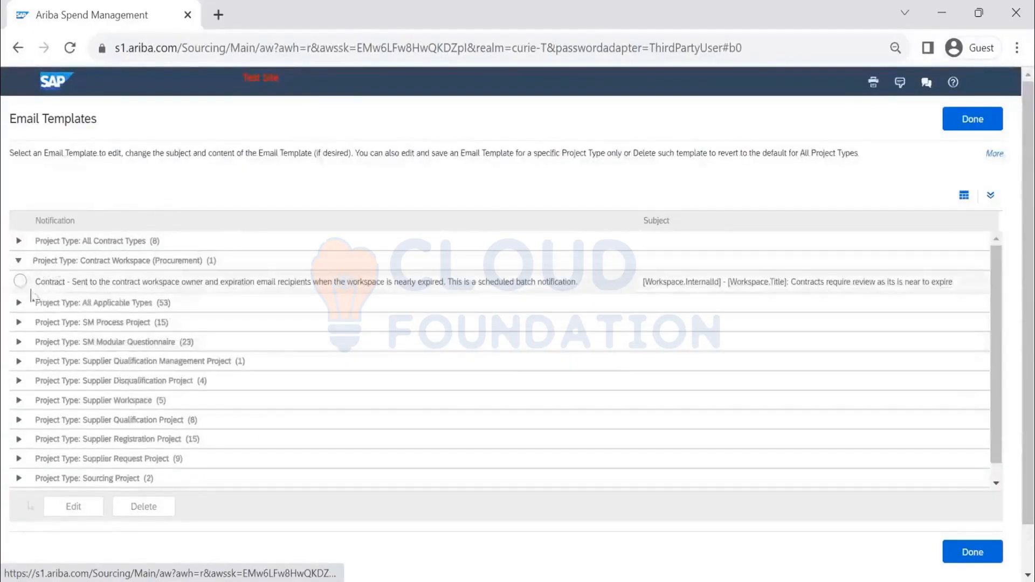
{"action": "left_click", "coordinate": [20, 281]}
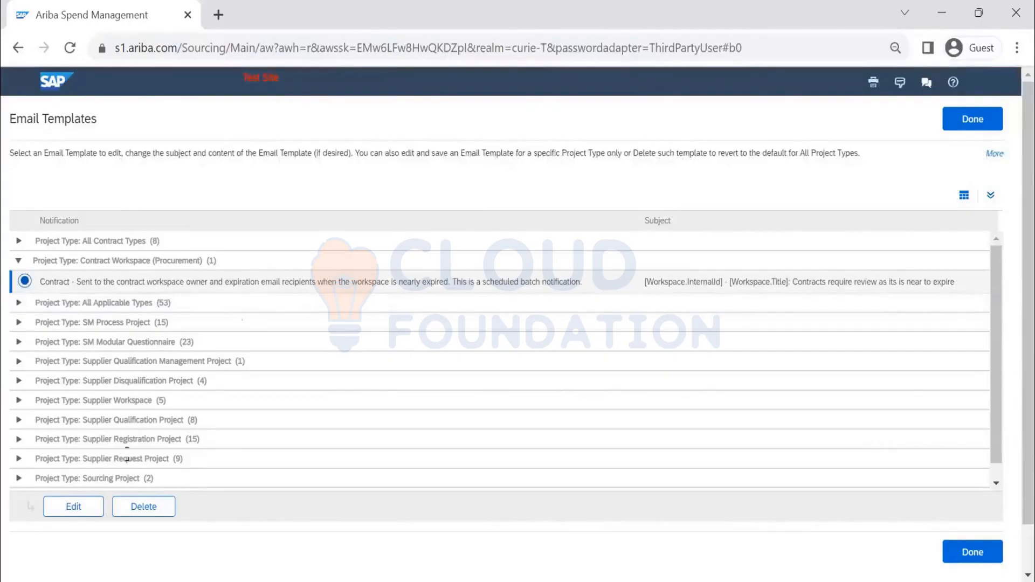
{"action": "left_click", "coordinate": [82, 509]}
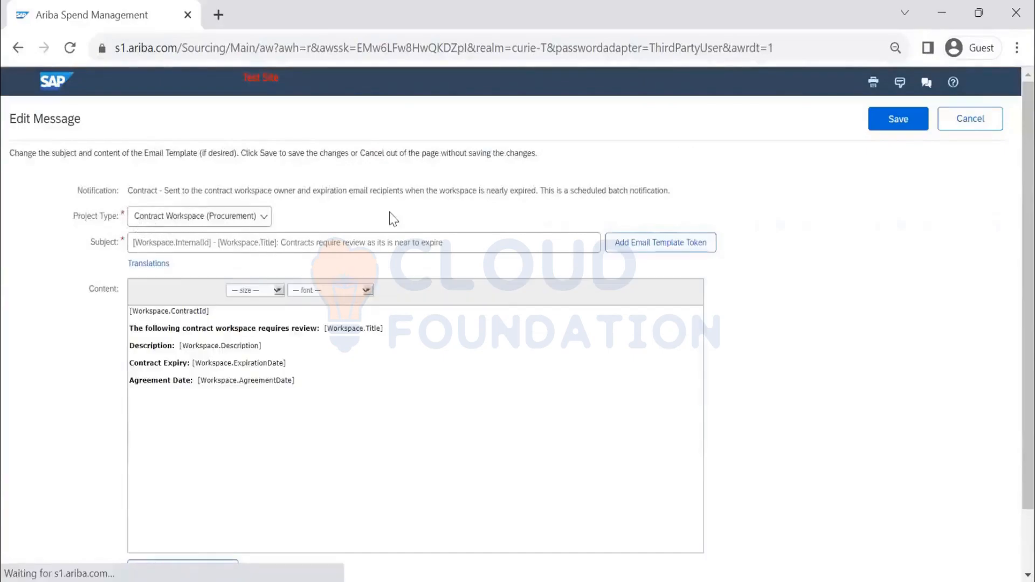
{"action": "left_click", "coordinate": [160, 245]}
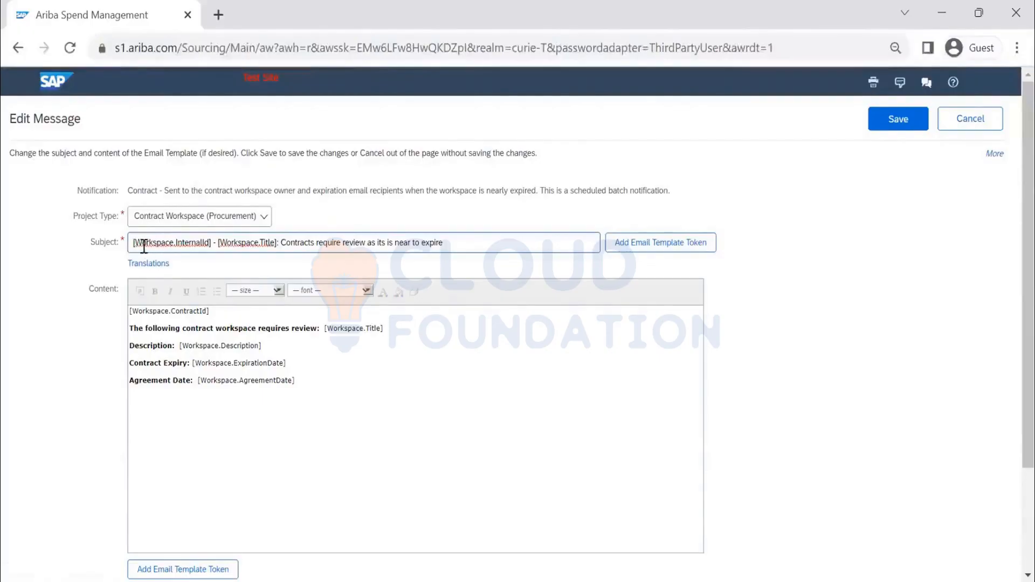
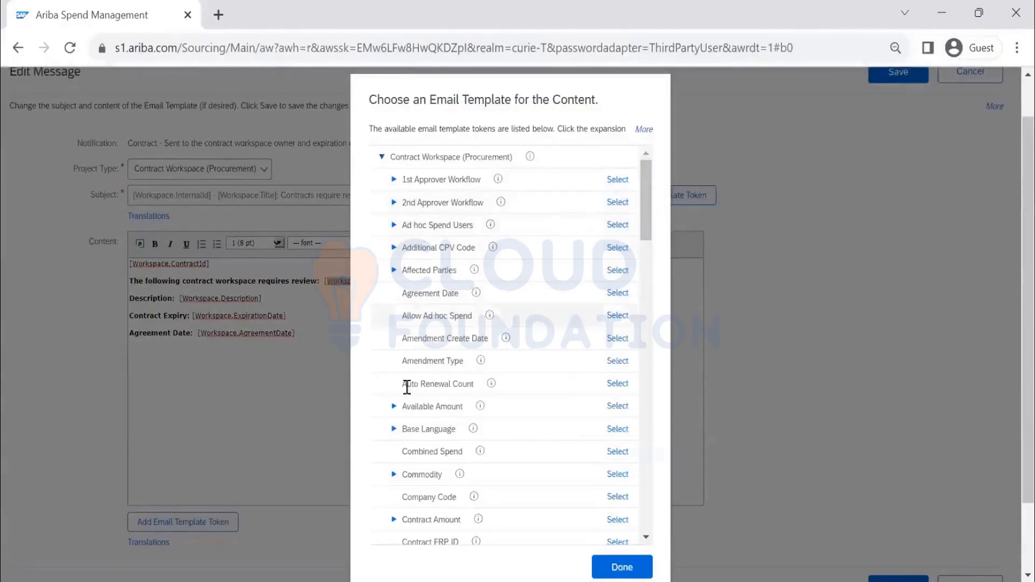
Step: Insert the Affected Parties PreferredCurrency token into the nearly-expired template's content after the agreement date
{"action": "left_click", "coordinate": [394, 271]}
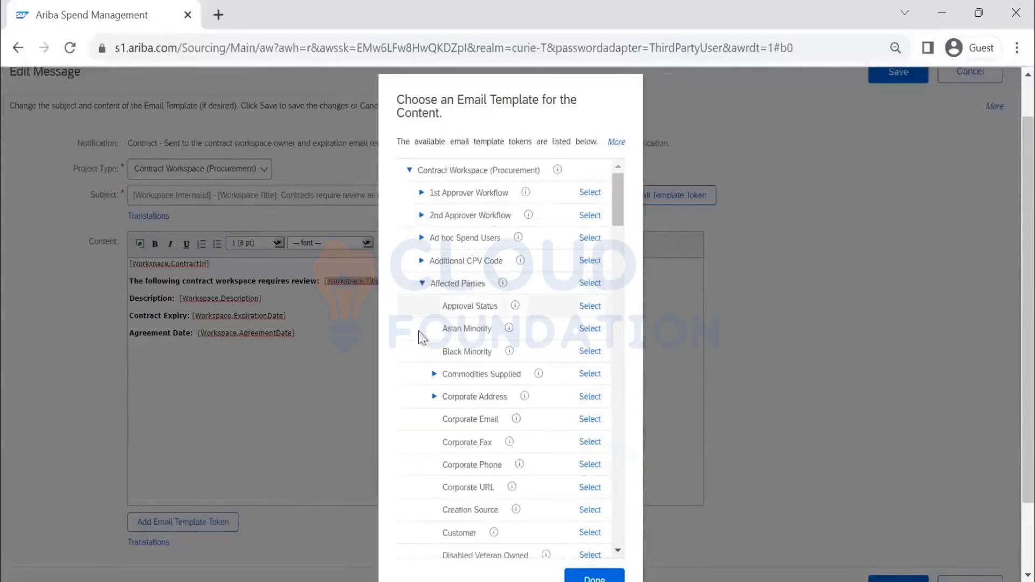
{"action": "scroll", "coordinate": [521, 390], "scroll_direction": "down", "scroll_amount": 10}
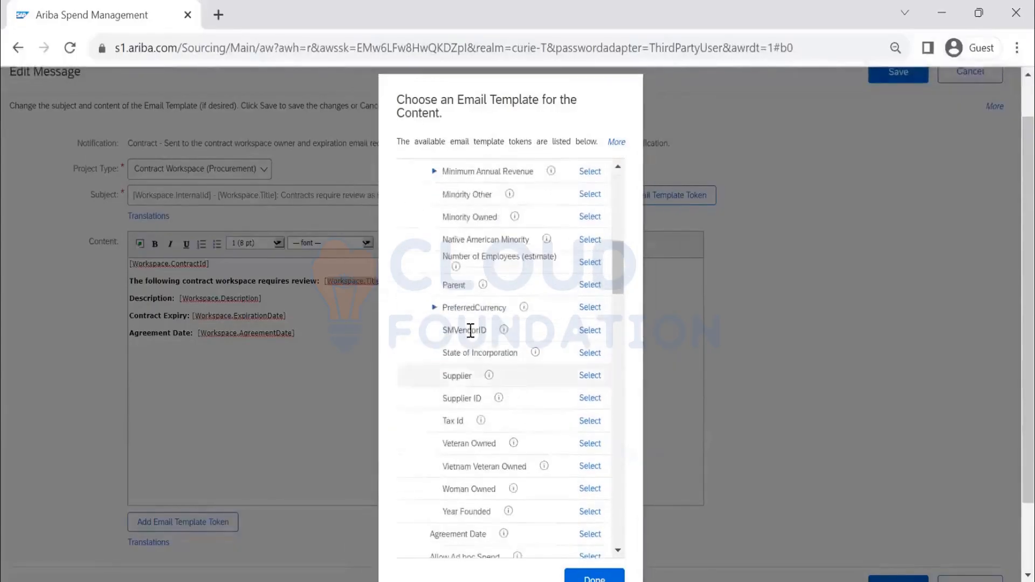
{"action": "scroll", "coordinate": [468, 329], "scroll_direction": "down", "scroll_amount": 3}
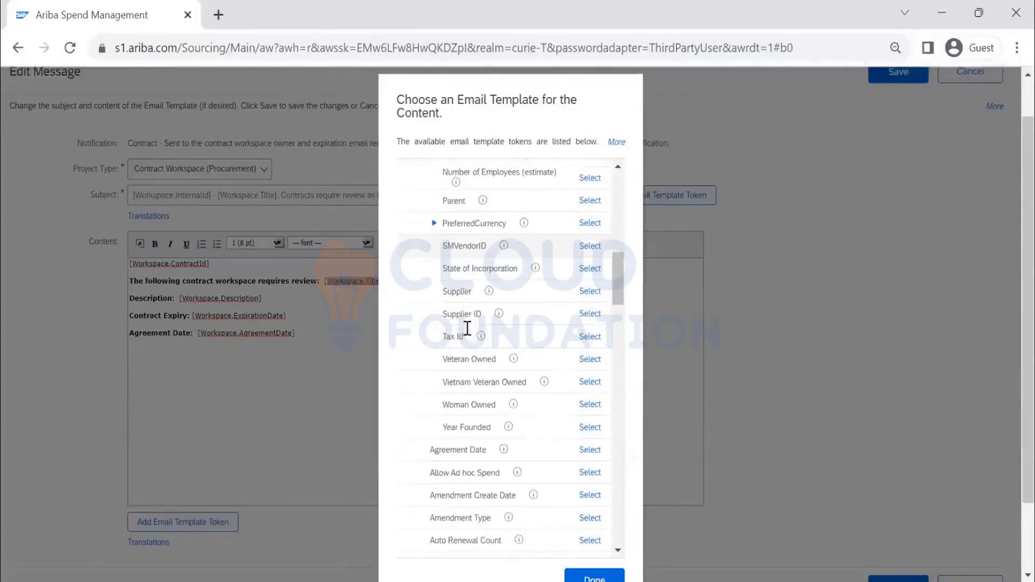
{"action": "left_click", "coordinate": [592, 222]}
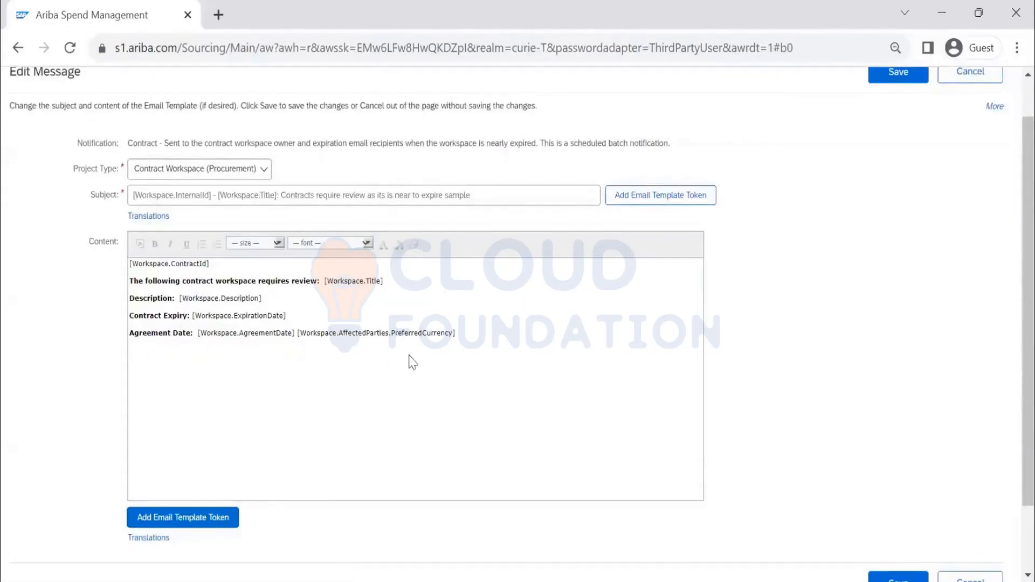
Step: Add a new content line reading "Preferred Currency of the CW :"
{"action": "left_click_drag", "start_coordinate": [462, 333], "coordinate": [297, 334]}
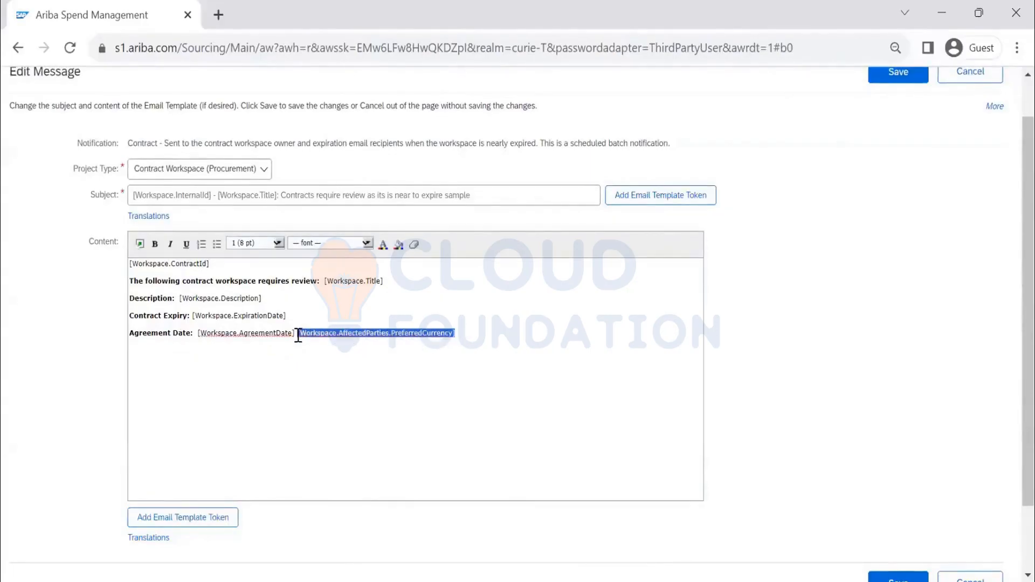
{"action": "left_click", "coordinate": [362, 498]}
{"action": "key", "text": "Return"}
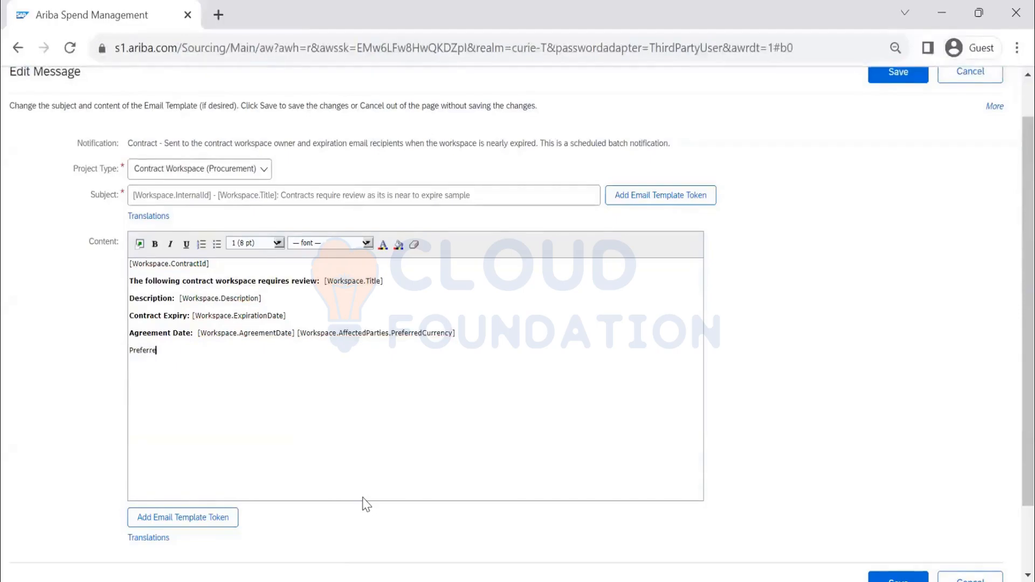
{"action": "type", "text": "Preferreed"}
{"action": "key", "text": "BackSpace"}
Step: Move the PreferredCurrency token to the end of the "Preferred Currency of the CW :" line
{"action": "left_click_drag", "start_coordinate": [469, 335], "coordinate": [296, 333]}
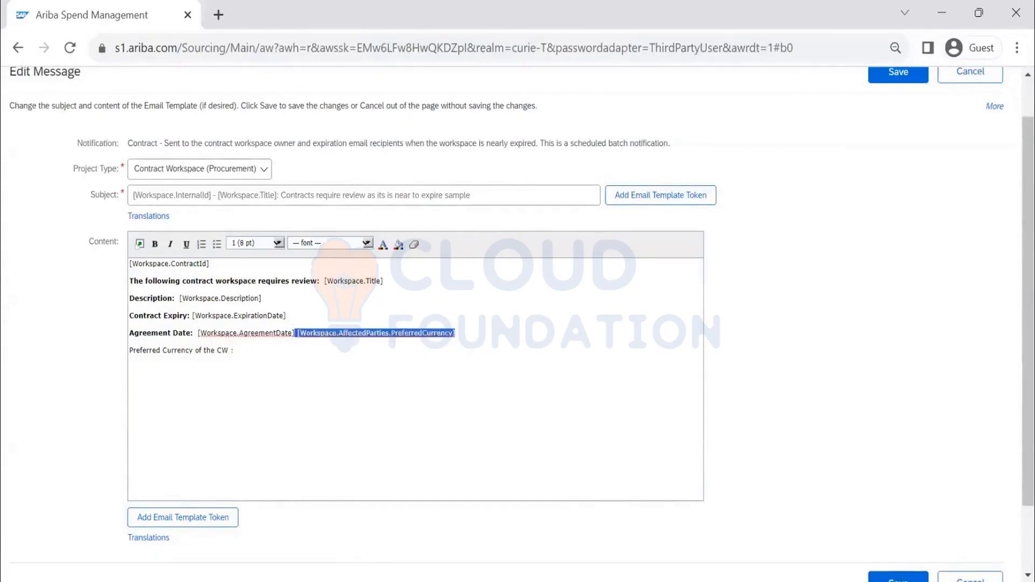
{"action": "key", "text": "ctrl+x"}
{"action": "left_click", "coordinate": [270, 358]}
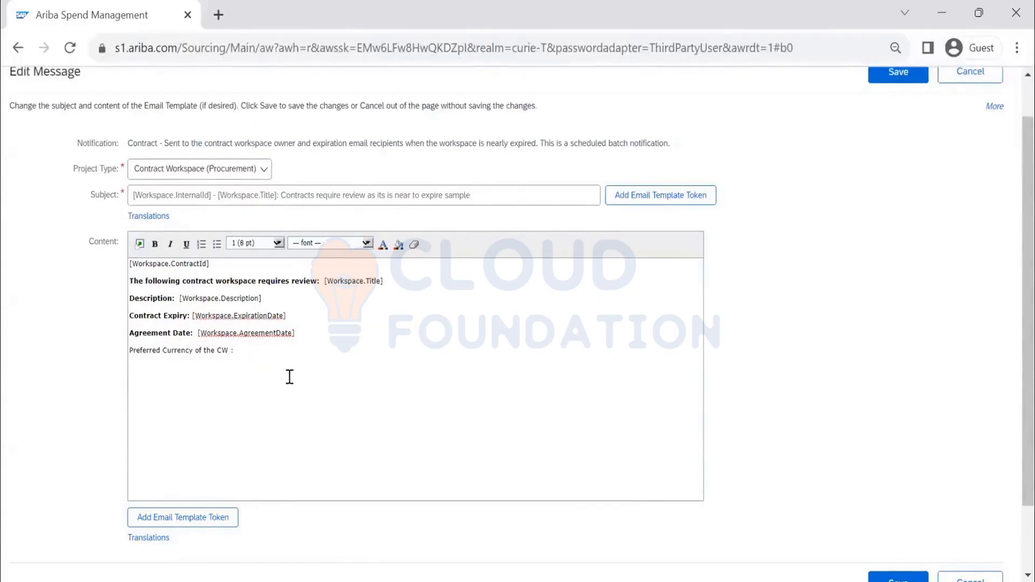
{"action": "key", "text": "ctrl+v"}
{"action": "left_click_drag", "start_coordinate": [236, 351], "coordinate": [126, 349]}
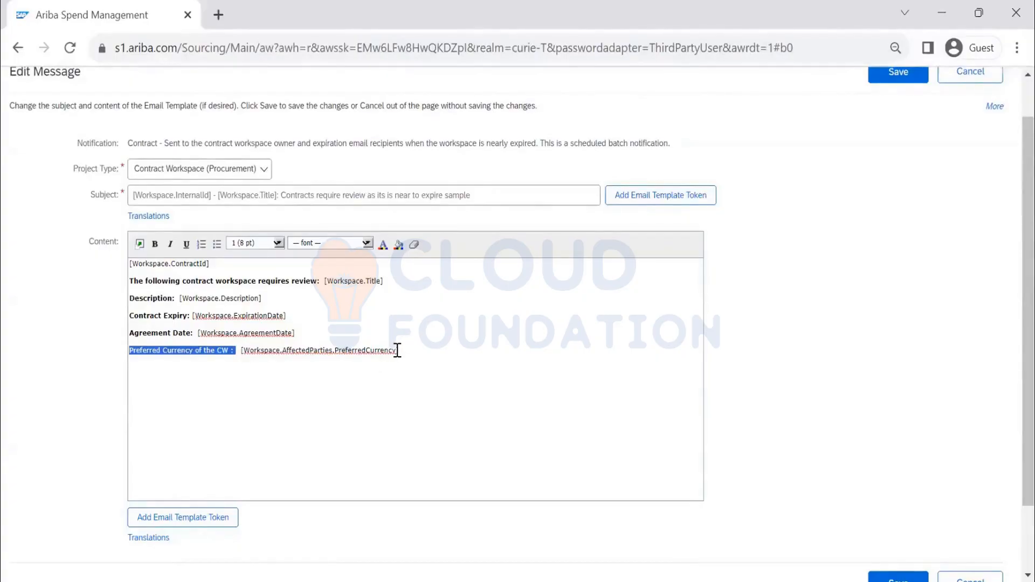
{"action": "left_click_drag", "start_coordinate": [398, 350], "coordinate": [264, 351]}
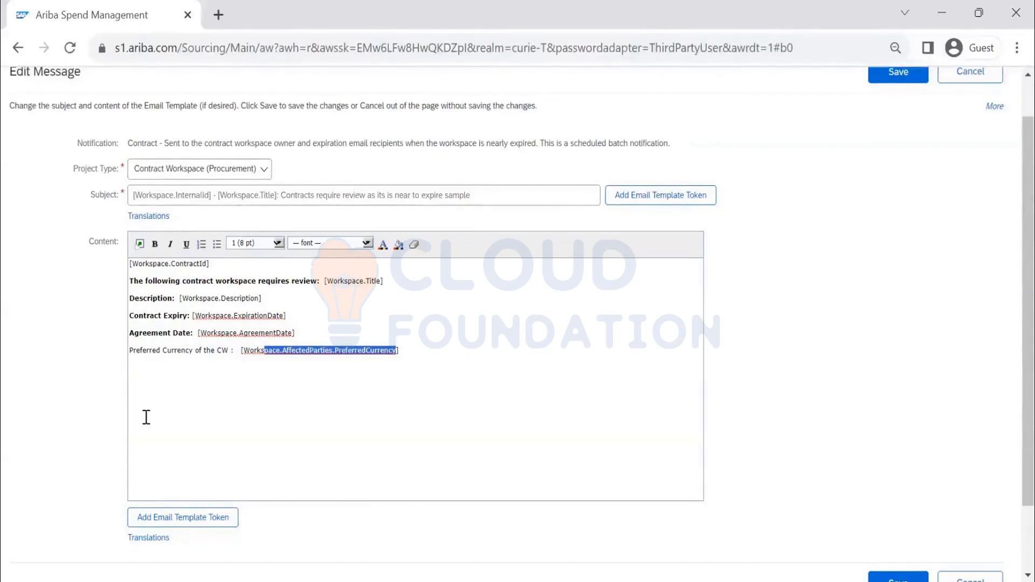
{"action": "left_click", "coordinate": [143, 386]}
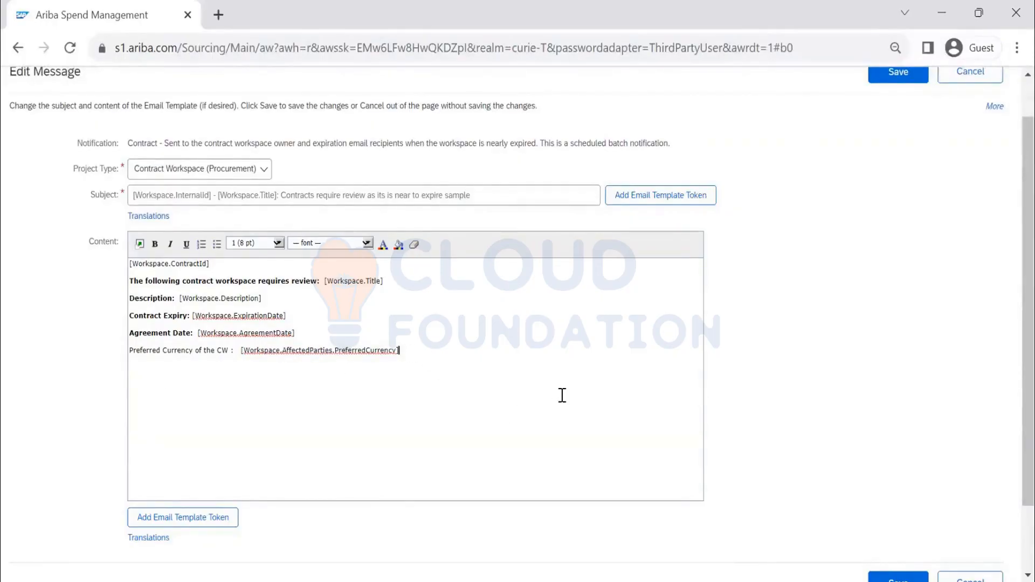
Step: Add a "Contract Amount:" line followed by the Contract Workspace Contract Amount token
{"action": "key", "text": "Return"}
{"action": "left_click", "coordinate": [424, 354]}
{"action": "key", "text": "Return"}
{"action": "left_click", "coordinate": [203, 519]}
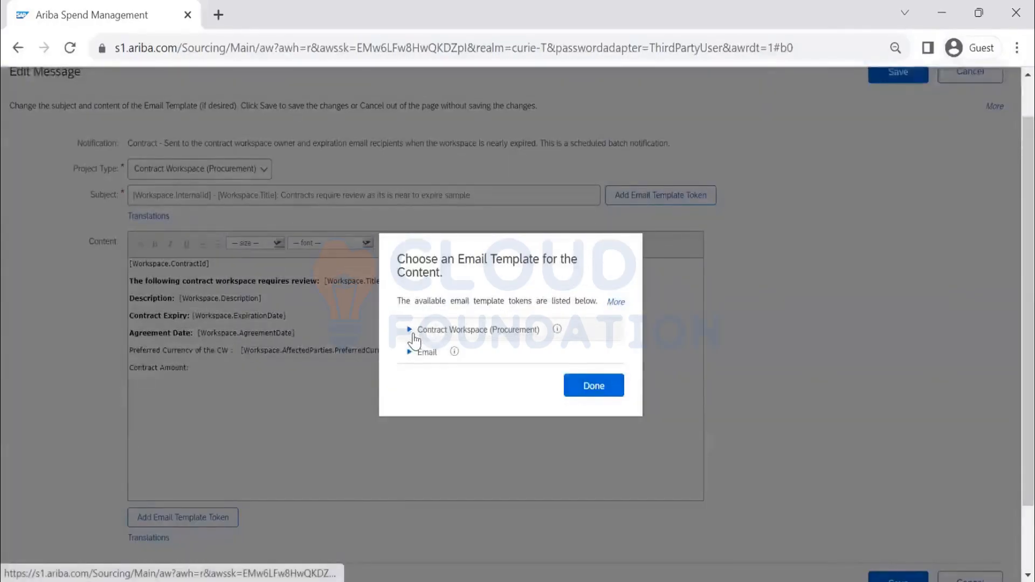
{"action": "left_click", "coordinate": [409, 330]}
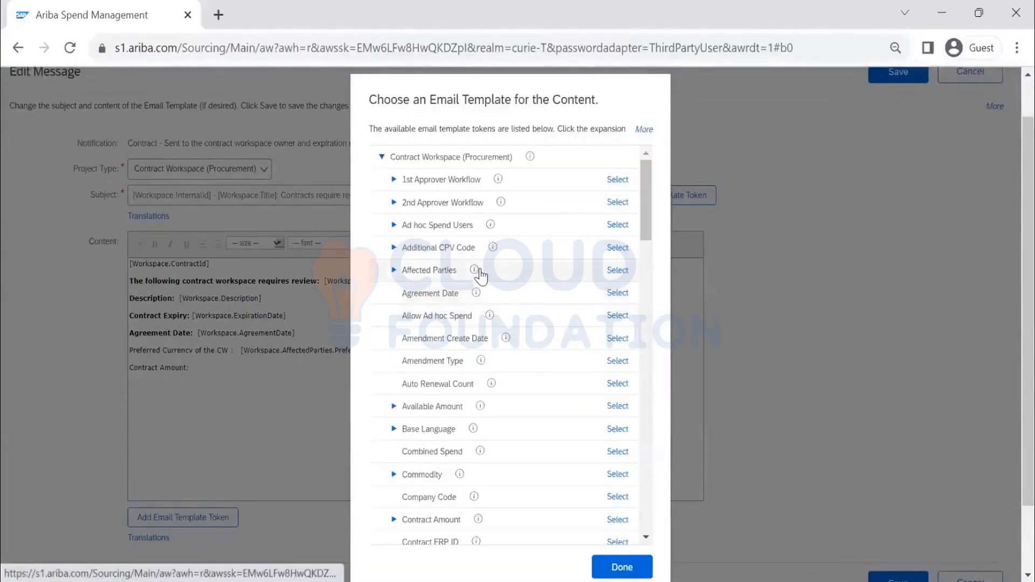
{"action": "left_click", "coordinate": [617, 521]}
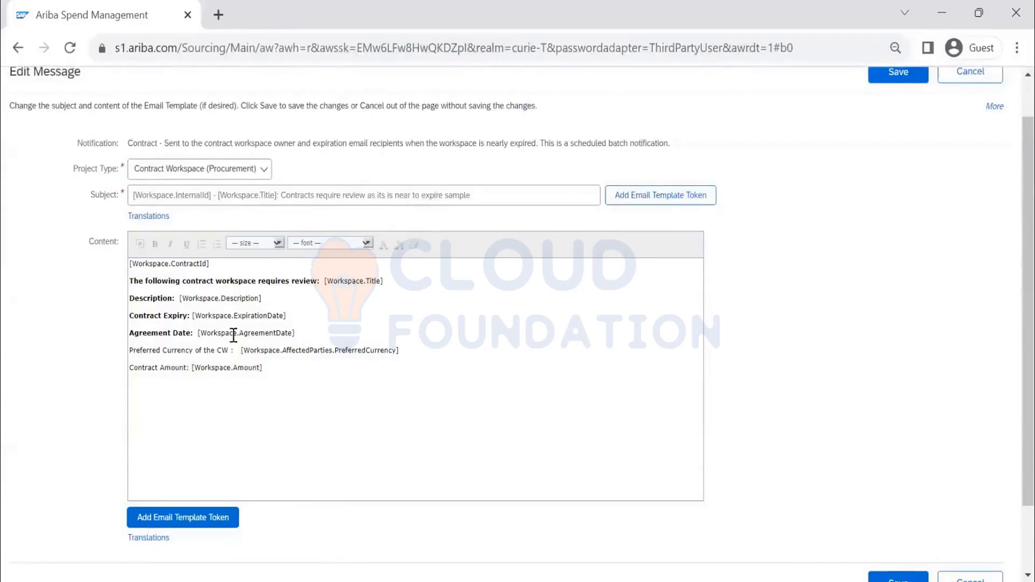
Step: Insert the Email Clickable Access Link token after the contract amount token
{"action": "scroll", "coordinate": [237, 356], "scroll_direction": "down", "scroll_amount": 2}
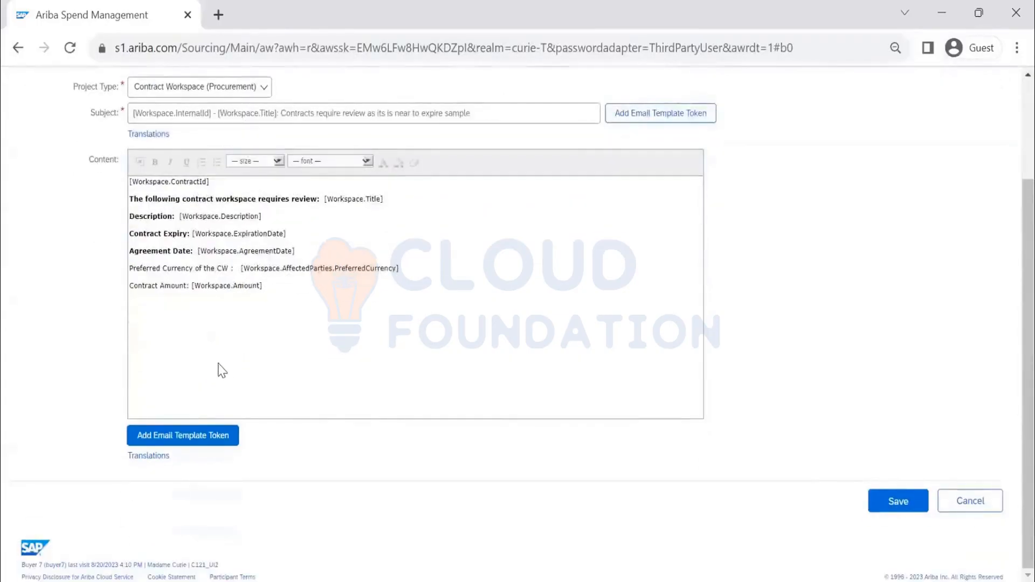
{"action": "scroll", "coordinate": [221, 371], "scroll_direction": "up", "scroll_amount": 2}
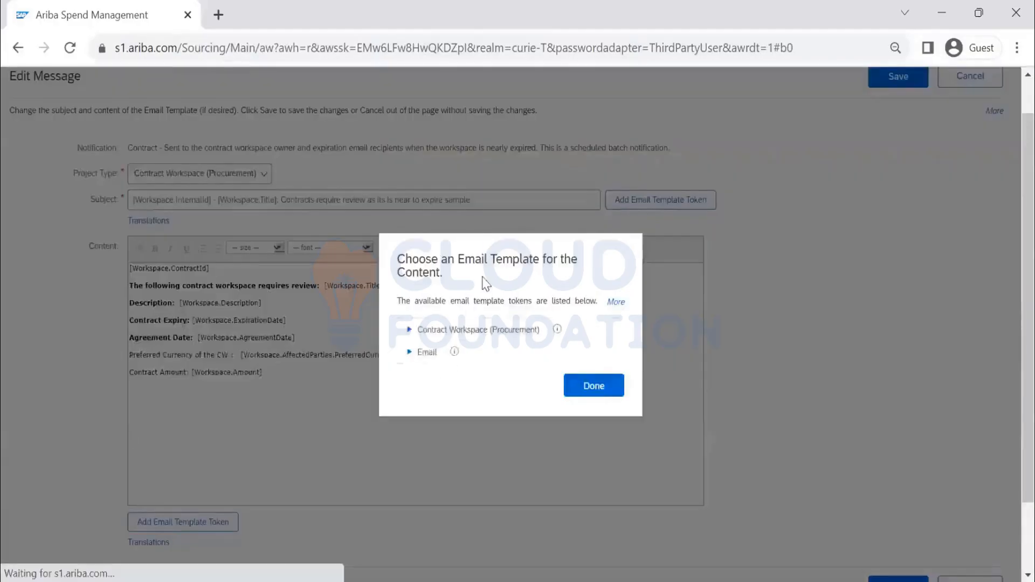
{"action": "left_click", "coordinate": [411, 353]}
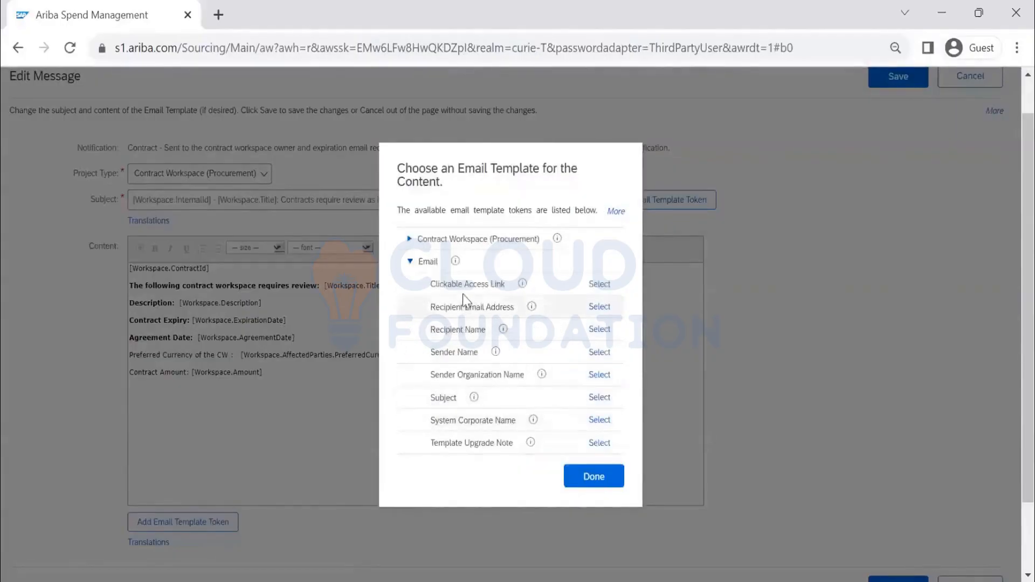
{"action": "left_click", "coordinate": [600, 286]}
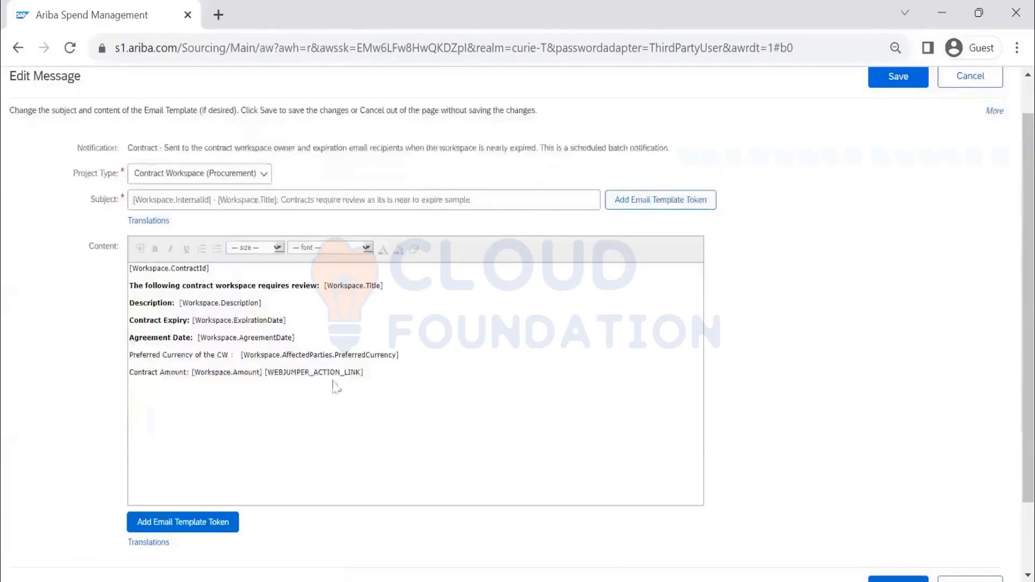
Step: Put the access link on its own line preceded by the text "To Review the Contract Click Here"
{"action": "left_click_drag", "start_coordinate": [365, 374], "coordinate": [267, 376]}
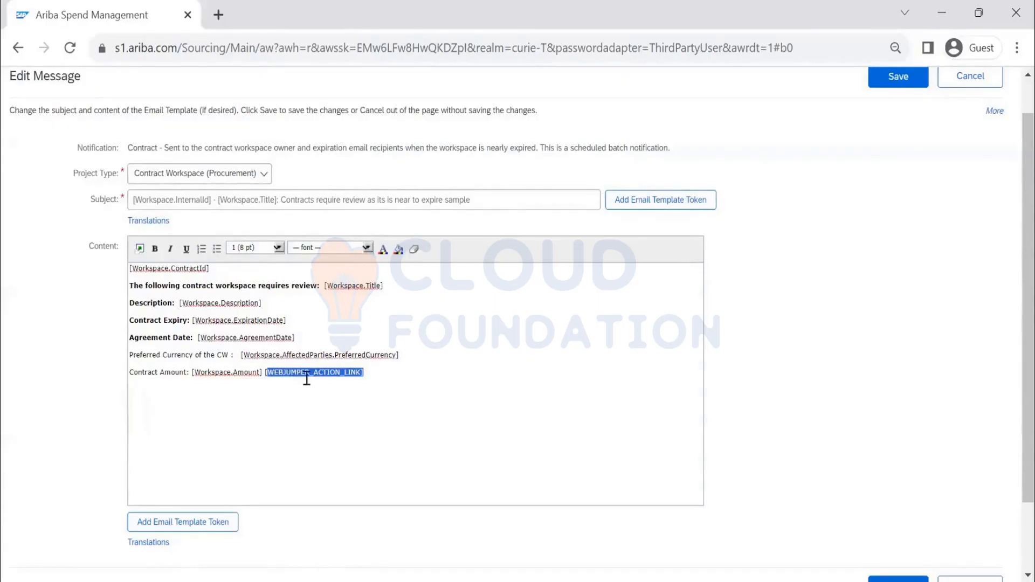
{"action": "left_click", "coordinate": [262, 374]}
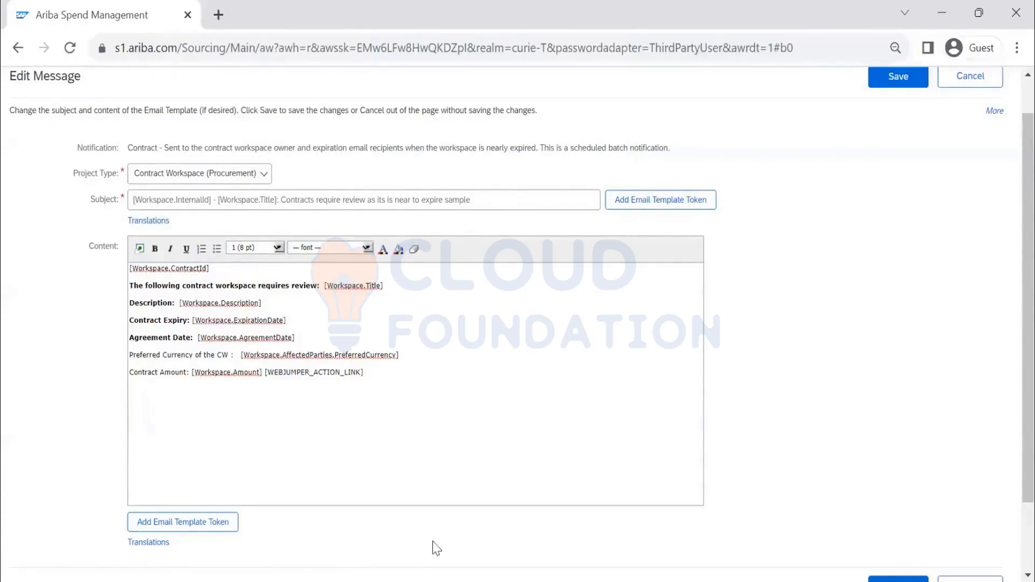
{"action": "key", "text": "Return"}
{"action": "type", "text": "To"}
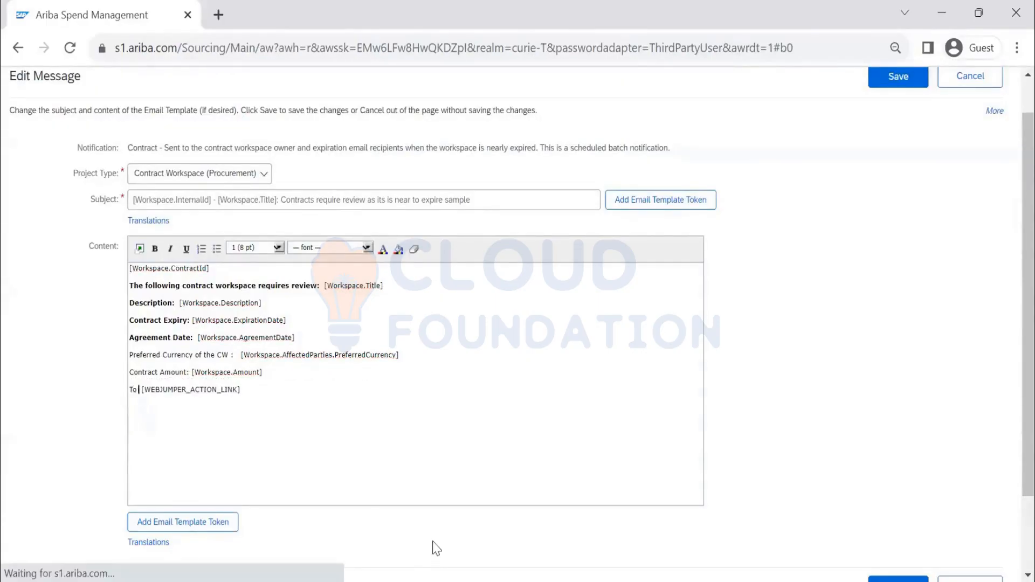
{"action": "type", "text": " Review the"}
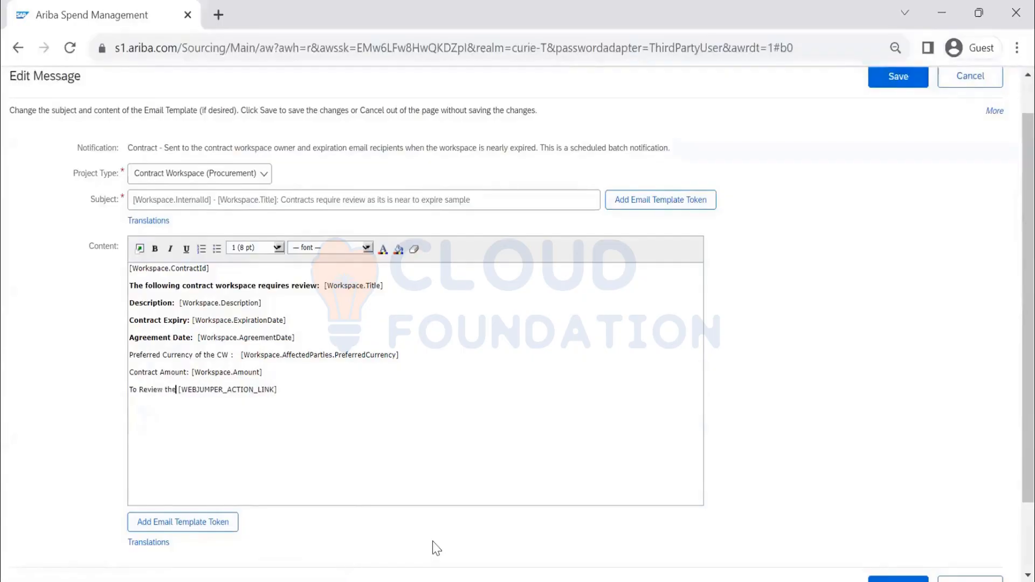
{"action": "type", "text": " Contract"}
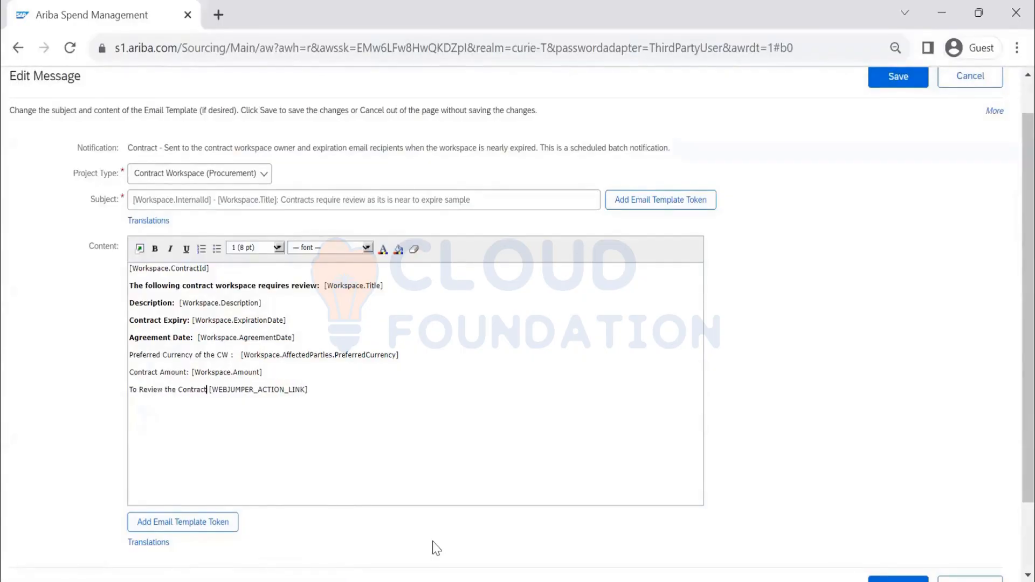
{"action": "type", "text": " Click H"}
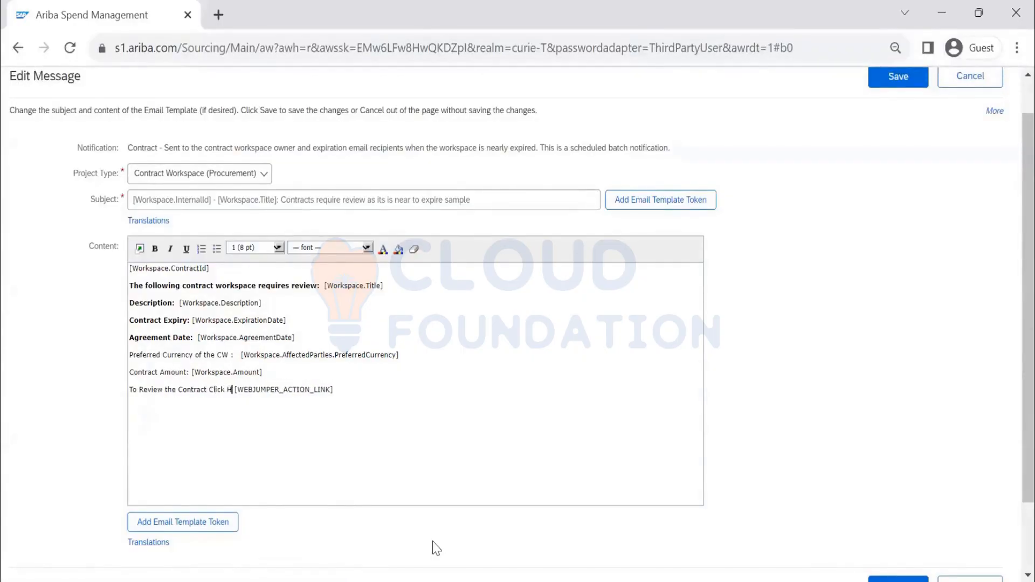
{"action": "type", "text": "ere"}
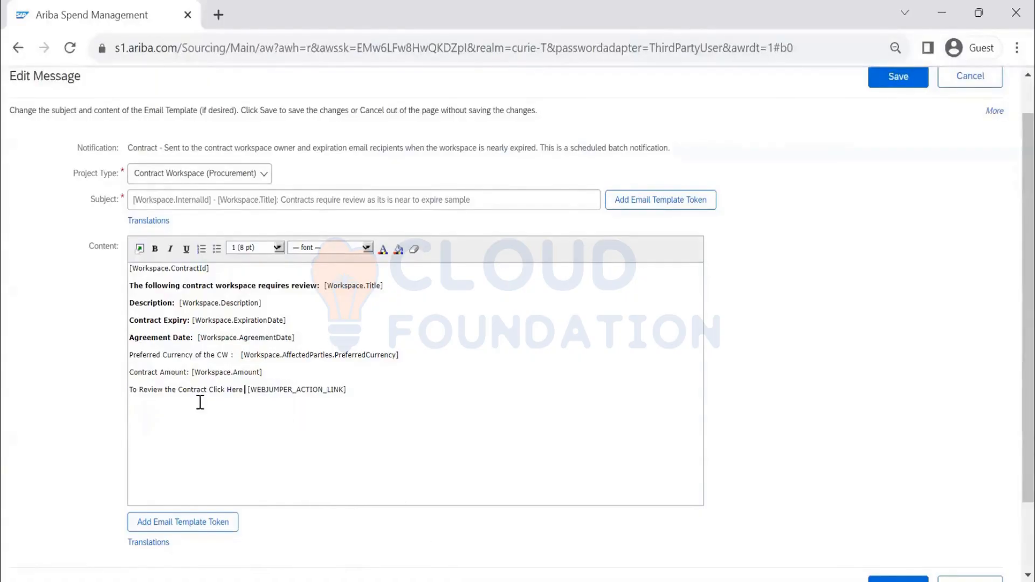
{"action": "left_click", "coordinate": [220, 534]}
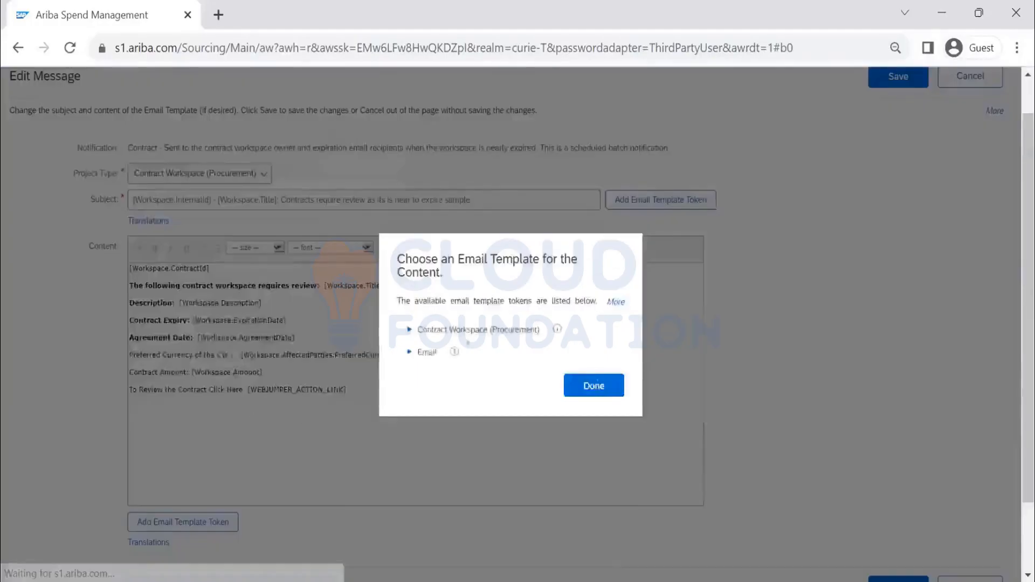
{"action": "left_click", "coordinate": [409, 352]}
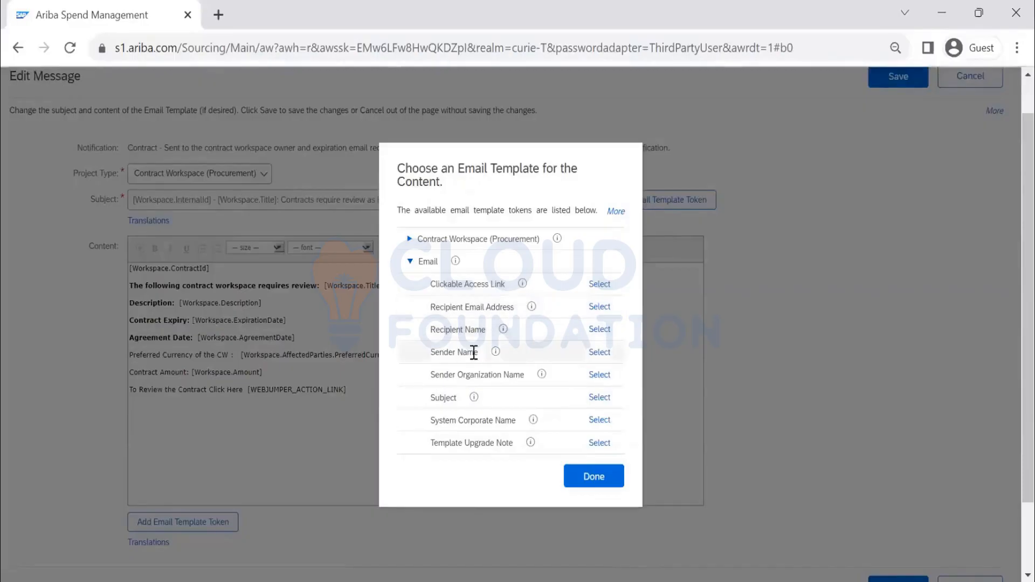
{"action": "scroll", "coordinate": [537, 354], "scroll_direction": "down", "scroll_amount": 2}
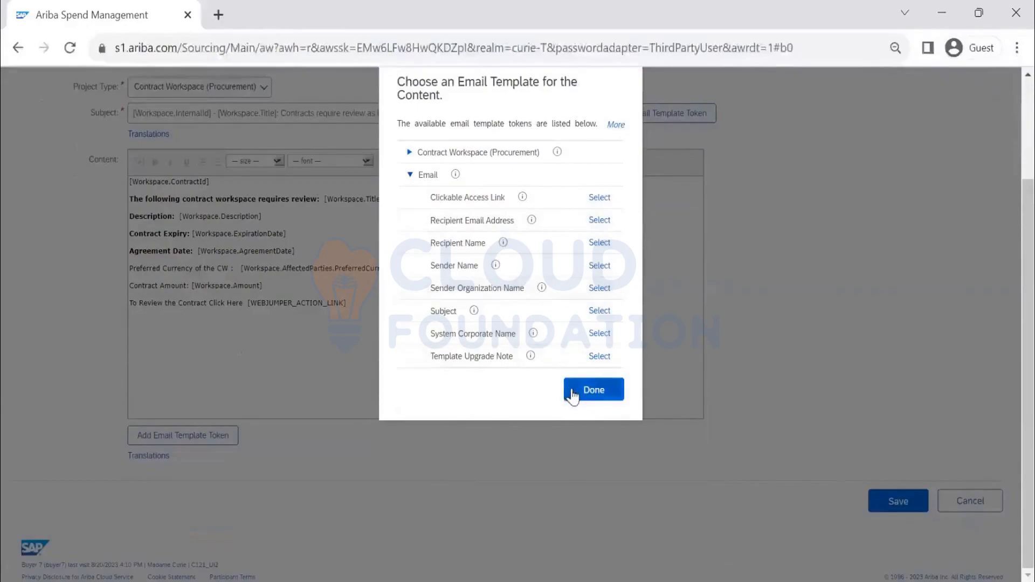
{"action": "scroll", "coordinate": [420, 254], "scroll_direction": "up", "scroll_amount": 2}
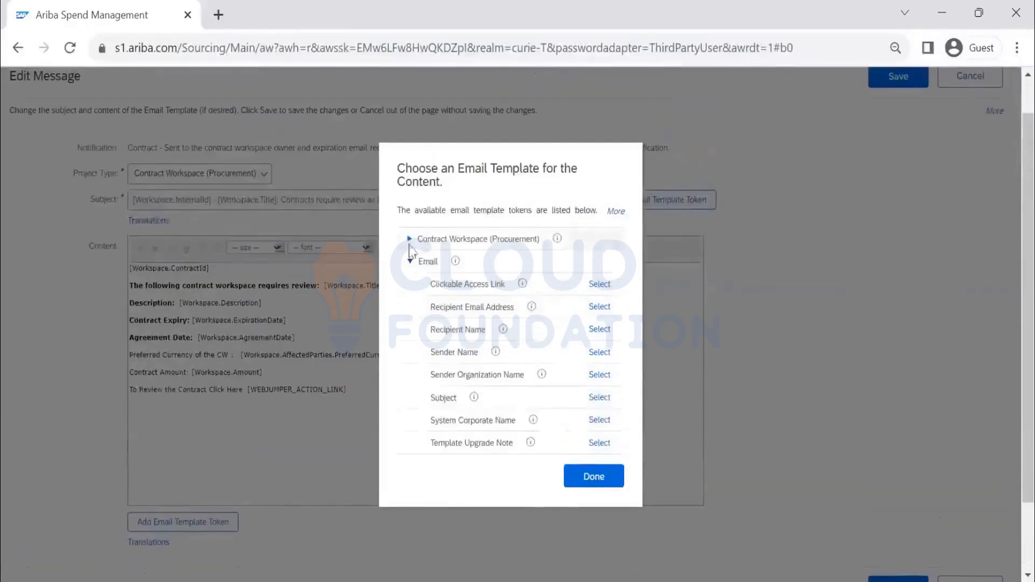
{"action": "left_click", "coordinate": [598, 483]}
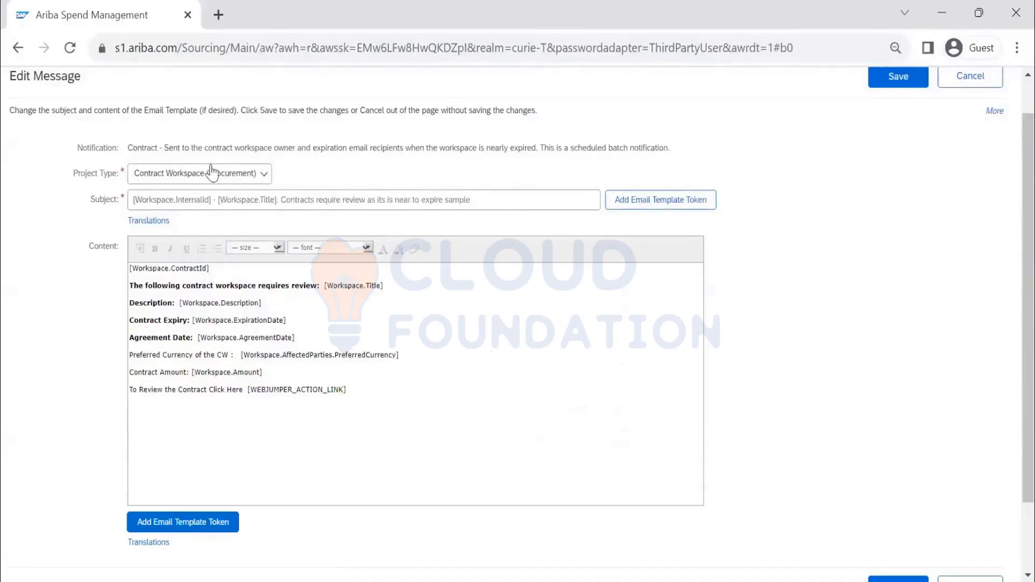
Step: Leave the template editor without saving the changes
{"action": "left_click", "coordinate": [238, 183]}
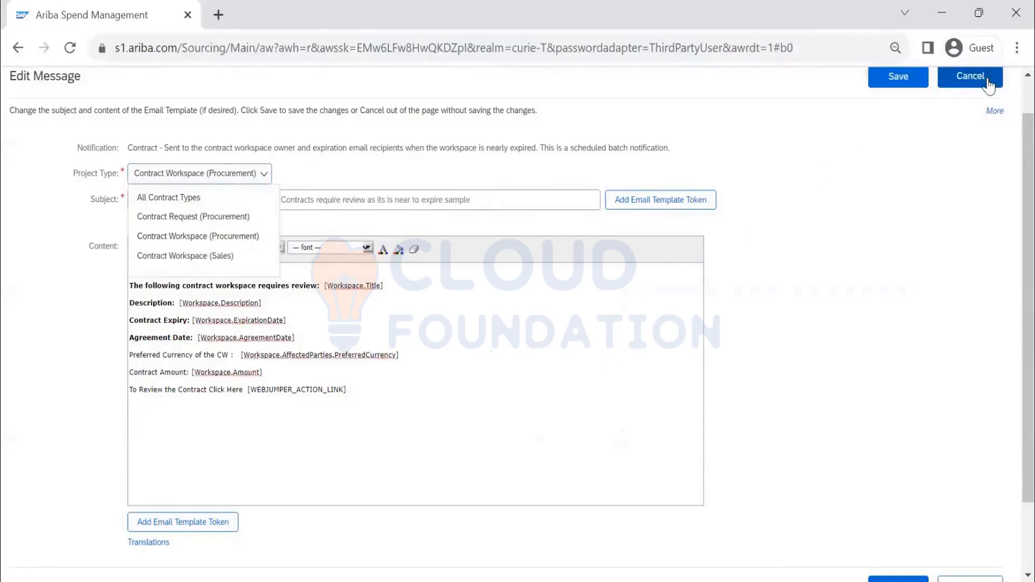
{"action": "left_click", "coordinate": [967, 132]}
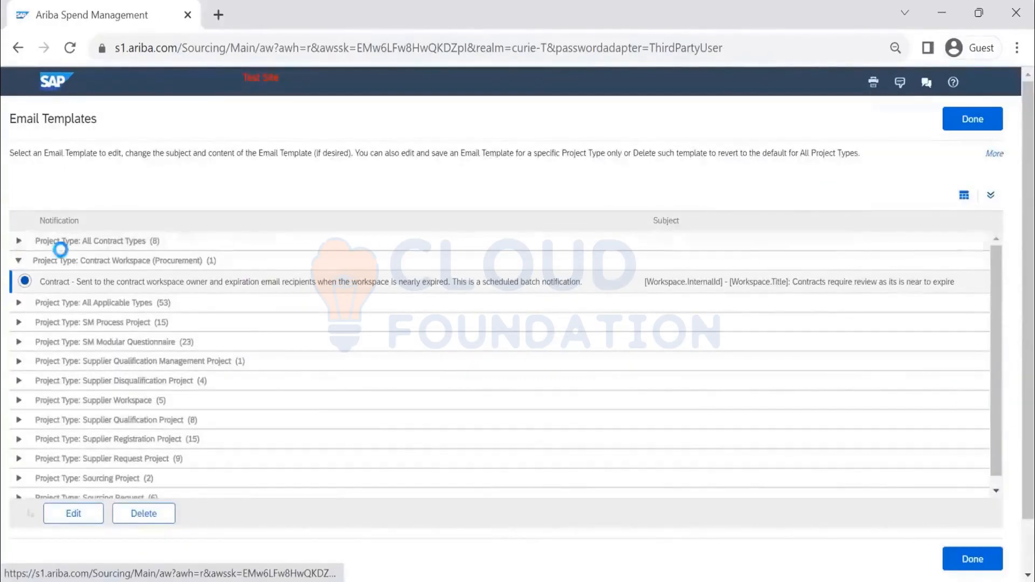
Step: Open the All Contract Types notice-period notification email template for editing
{"action": "left_click", "coordinate": [89, 241]}
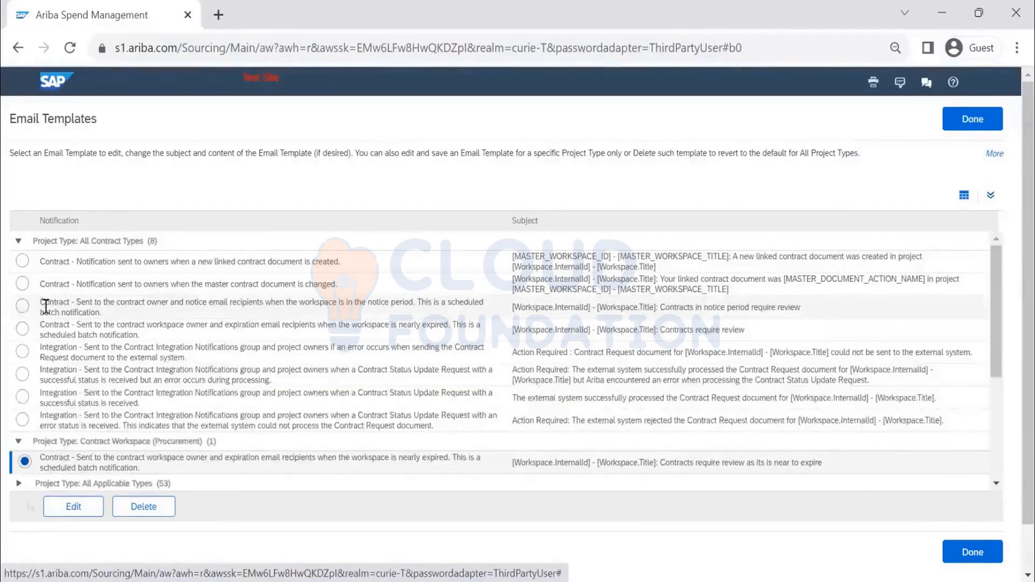
{"action": "left_click", "coordinate": [22, 307]}
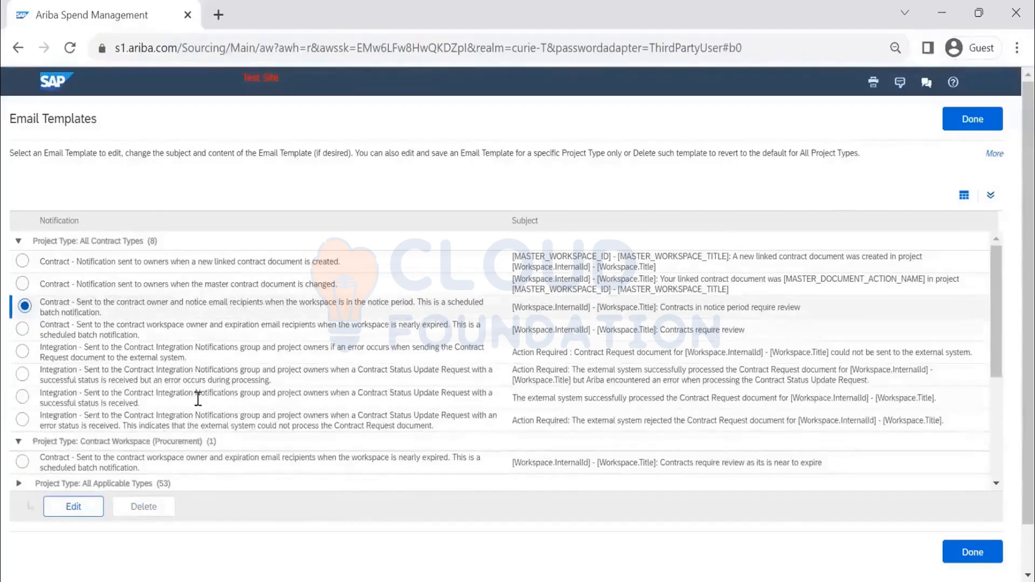
{"action": "left_click", "coordinate": [70, 508]}
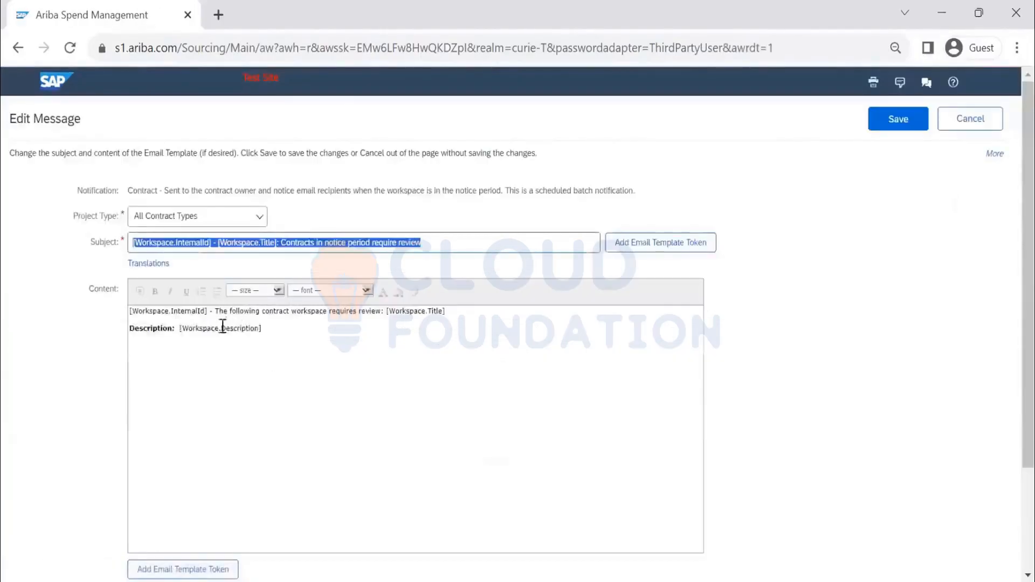
Step: Review the available project type options, then cancel out of the notice-period template editor without saving
{"action": "left_click", "coordinate": [225, 218]}
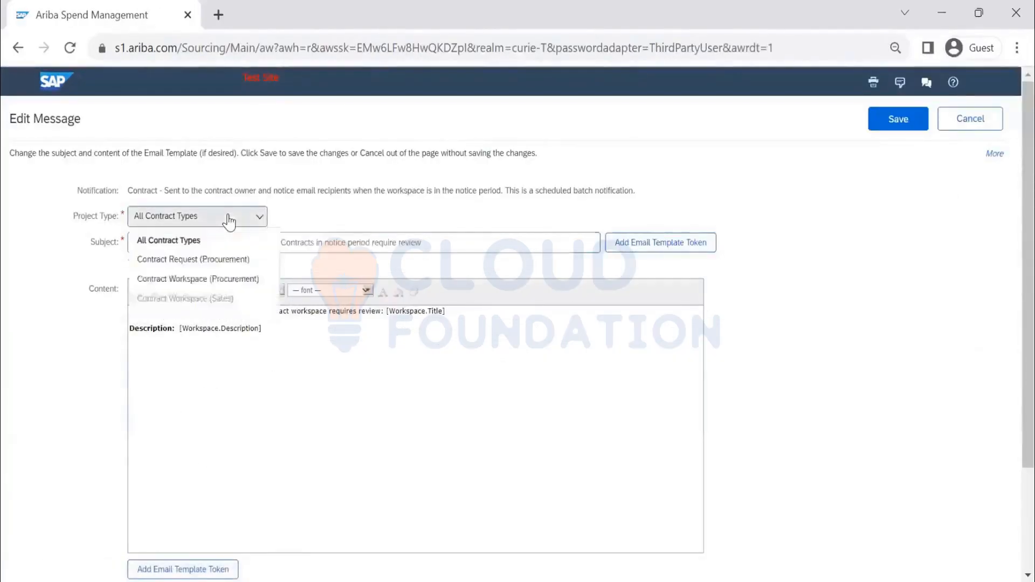
{"action": "left_click", "coordinate": [974, 119]}
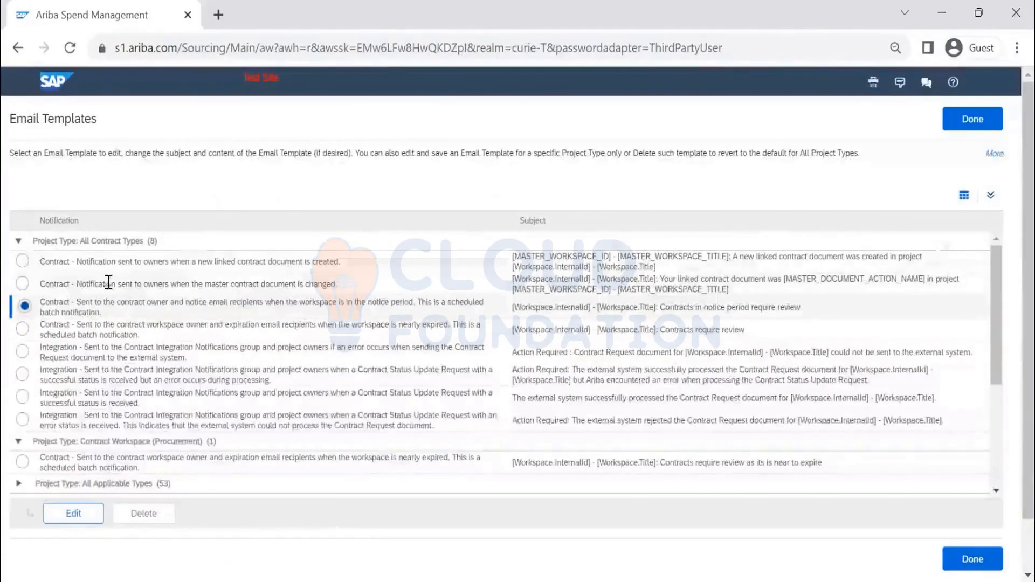
Step: Expand the All Applicable Types group and open the task template sent to a watcher assigned to a review task for editing
{"action": "scroll", "coordinate": [107, 293], "scroll_direction": "down", "scroll_amount": 2}
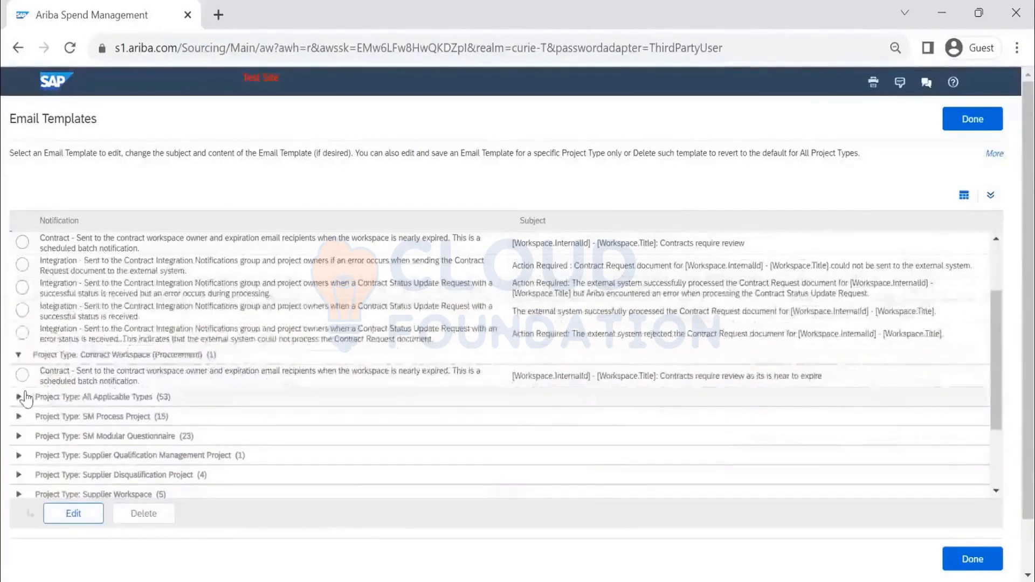
{"action": "scroll", "coordinate": [17, 345], "scroll_direction": "down", "scroll_amount": 2}
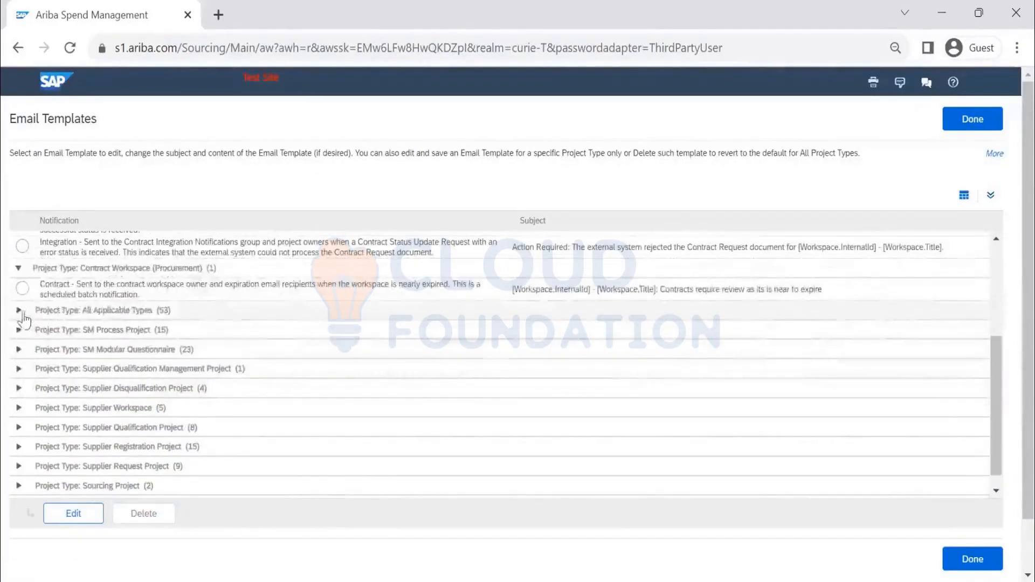
{"action": "left_click", "coordinate": [18, 310]}
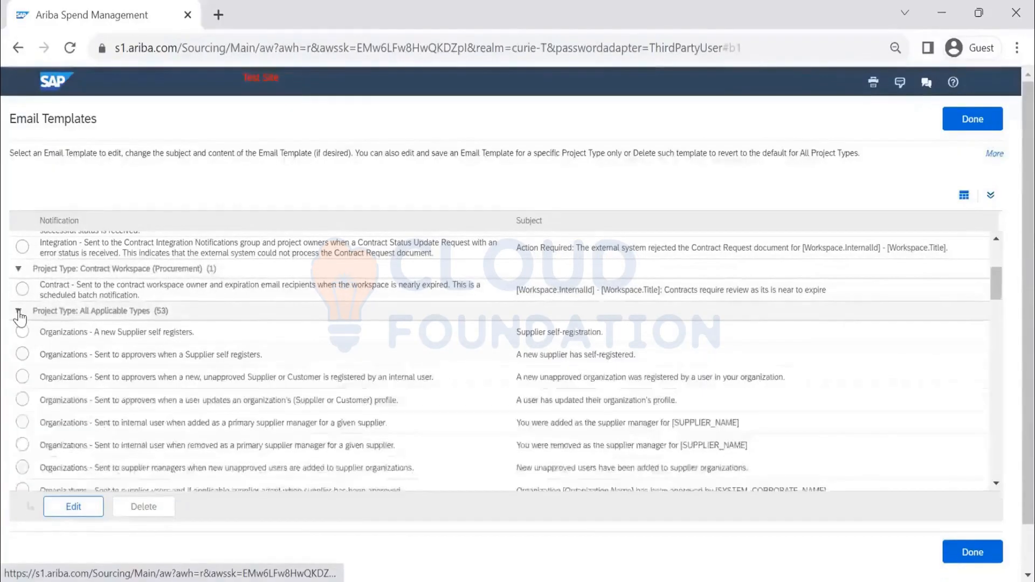
{"action": "scroll", "coordinate": [279, 293], "scroll_direction": "down", "scroll_amount": 2}
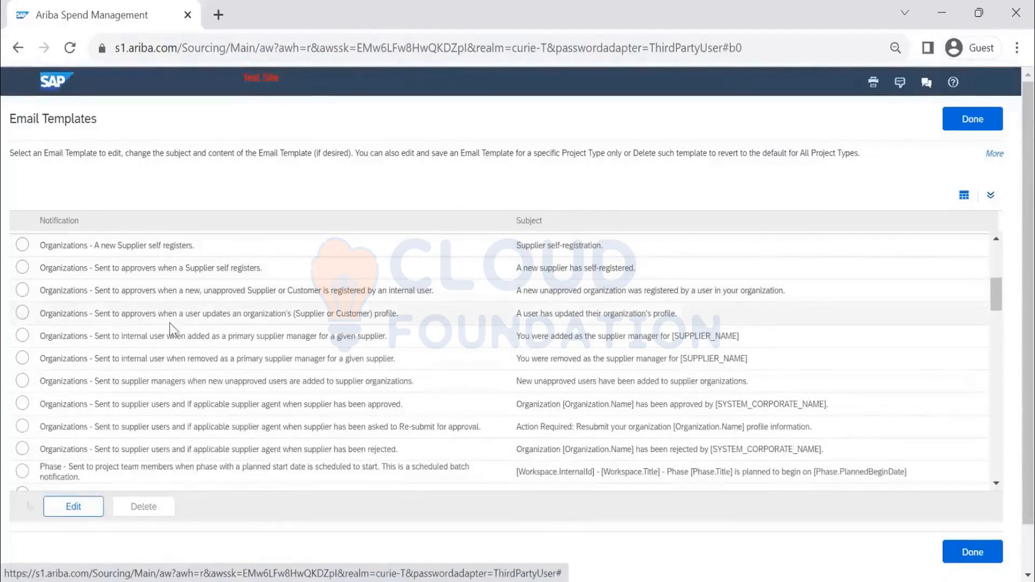
{"action": "scroll", "coordinate": [477, 307], "scroll_direction": "down", "scroll_amount": 2}
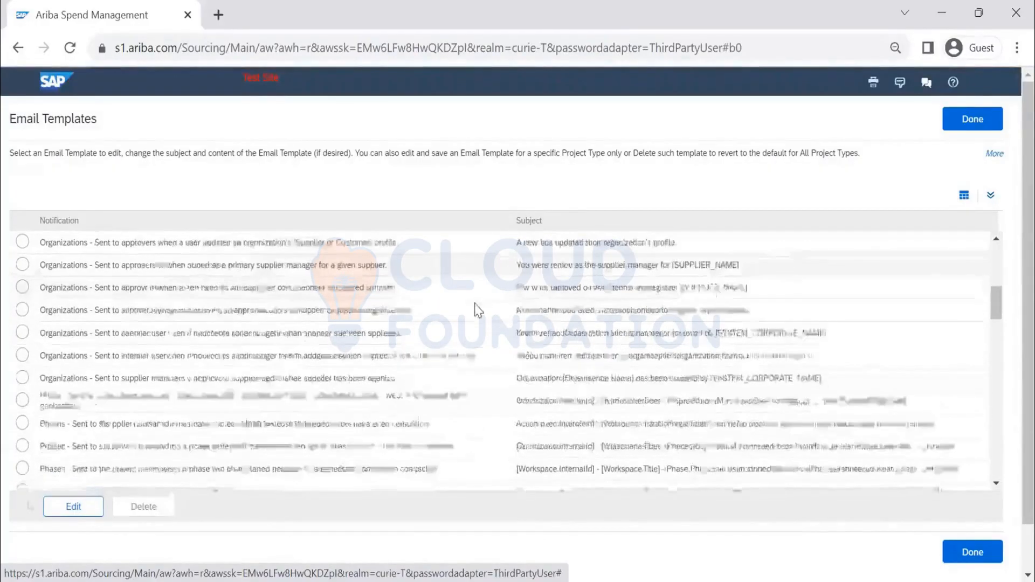
{"action": "scroll", "coordinate": [477, 310], "scroll_direction": "down", "scroll_amount": 8}
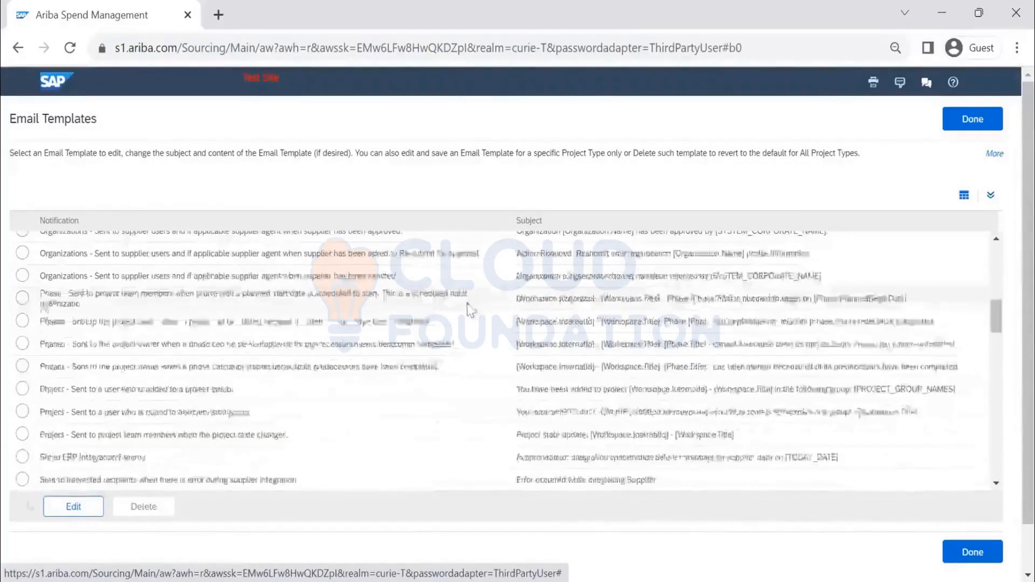
{"action": "scroll", "coordinate": [470, 311], "scroll_direction": "down", "scroll_amount": 3}
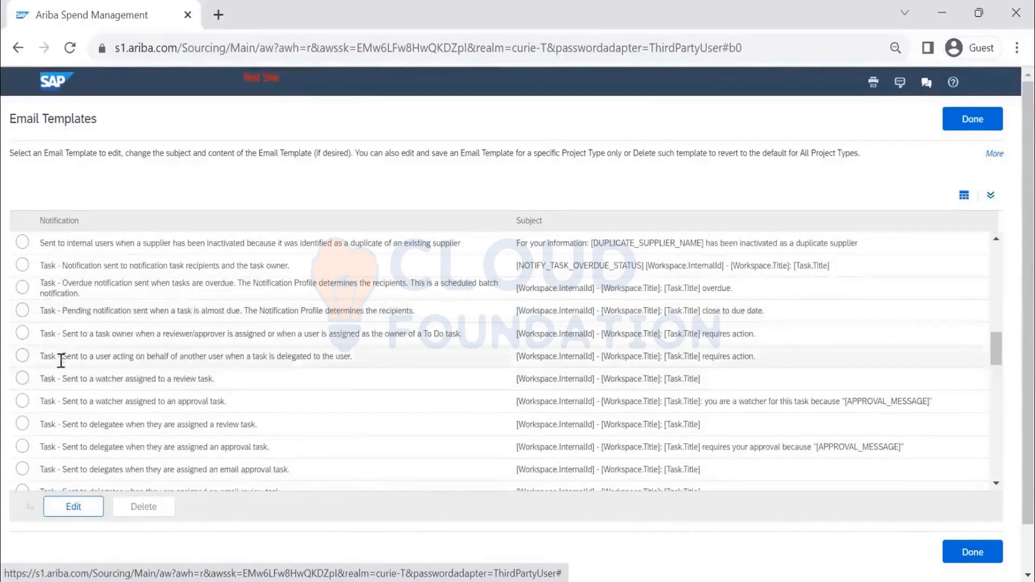
{"action": "scroll", "coordinate": [59, 358], "scroll_direction": "down", "scroll_amount": 2}
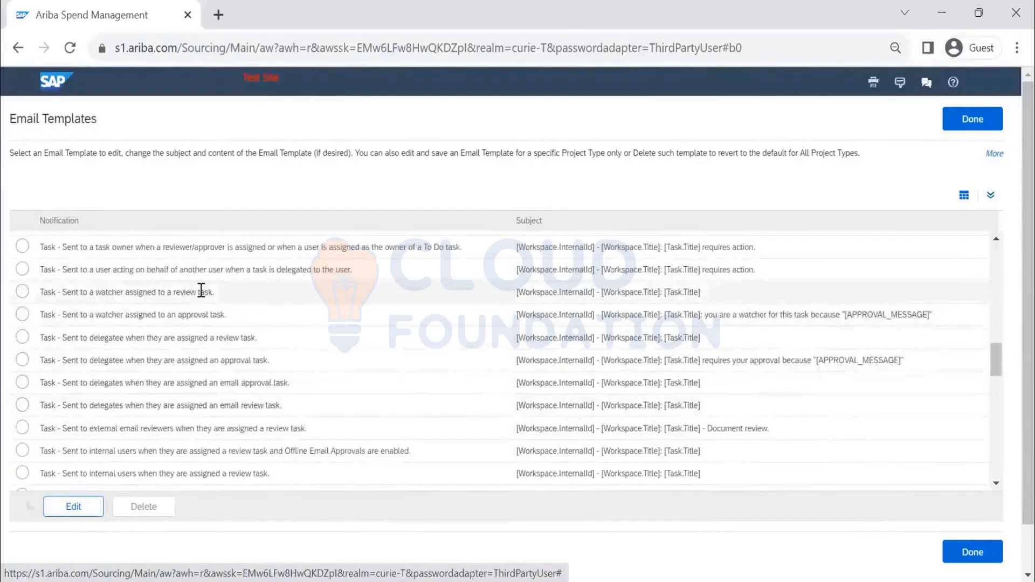
{"action": "left_click", "coordinate": [22, 291]}
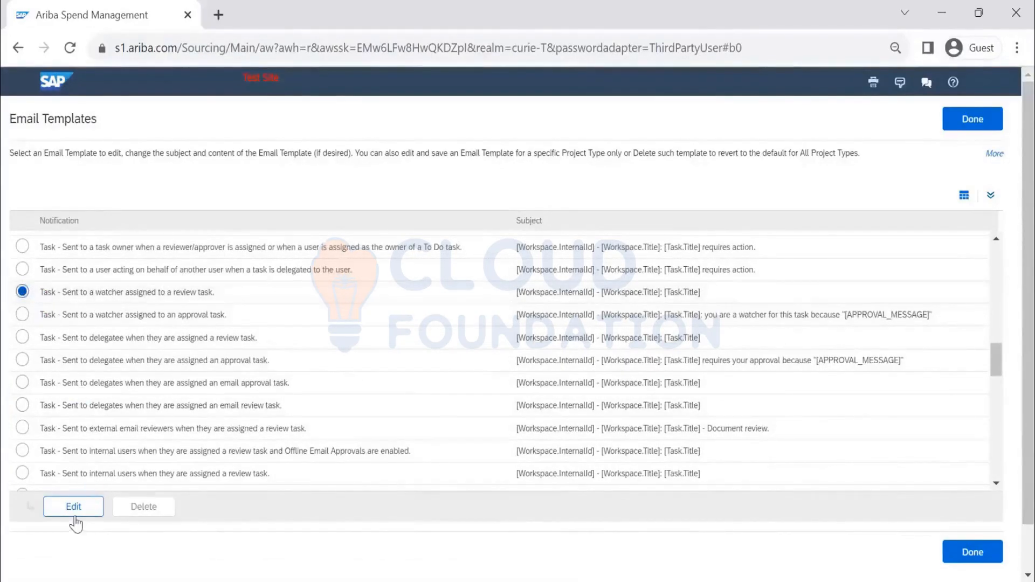
{"action": "left_click", "coordinate": [74, 510]}
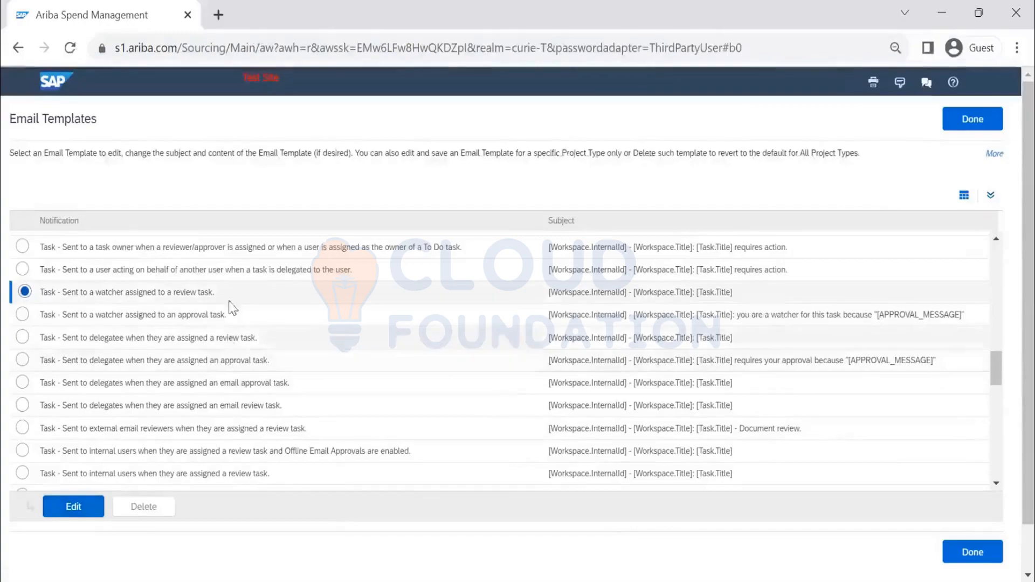